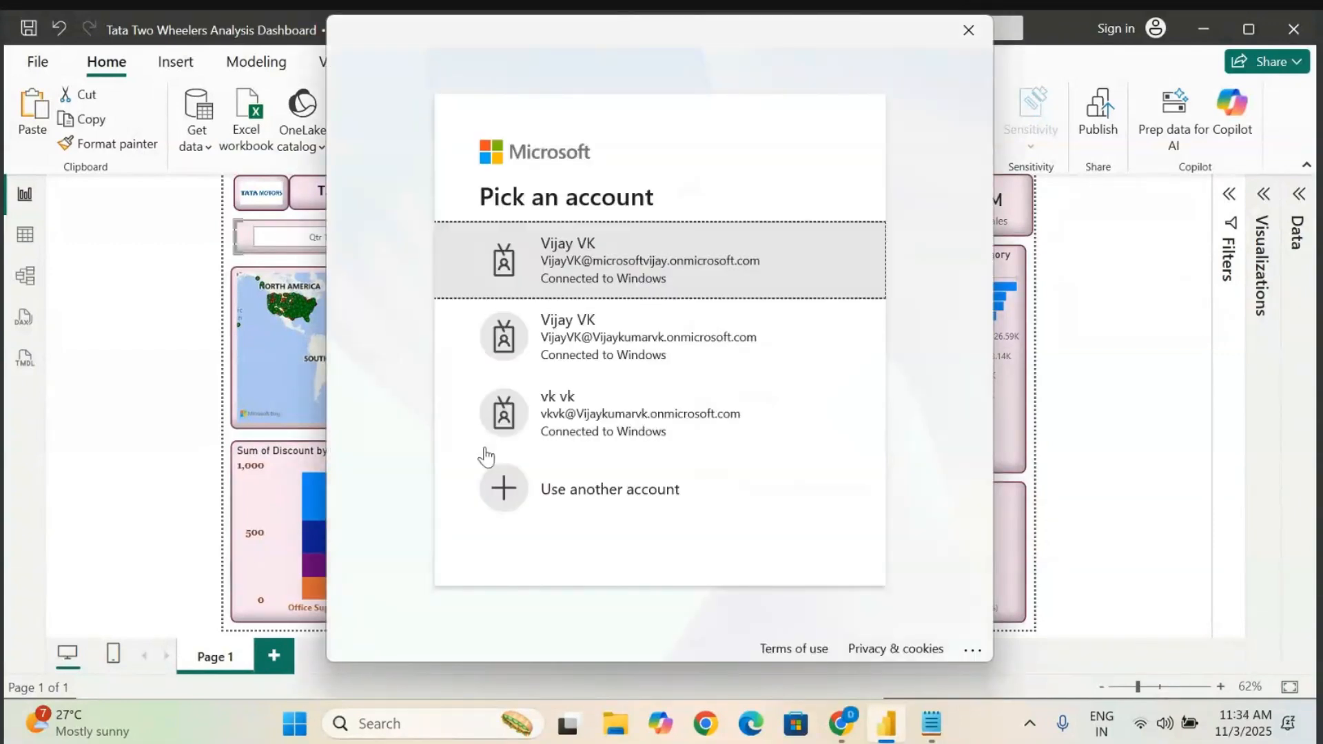
Sign in to Power BI Desktop as another work account, entering its e-mail and password
{"action": "left_click", "coordinate": [534, 487]}
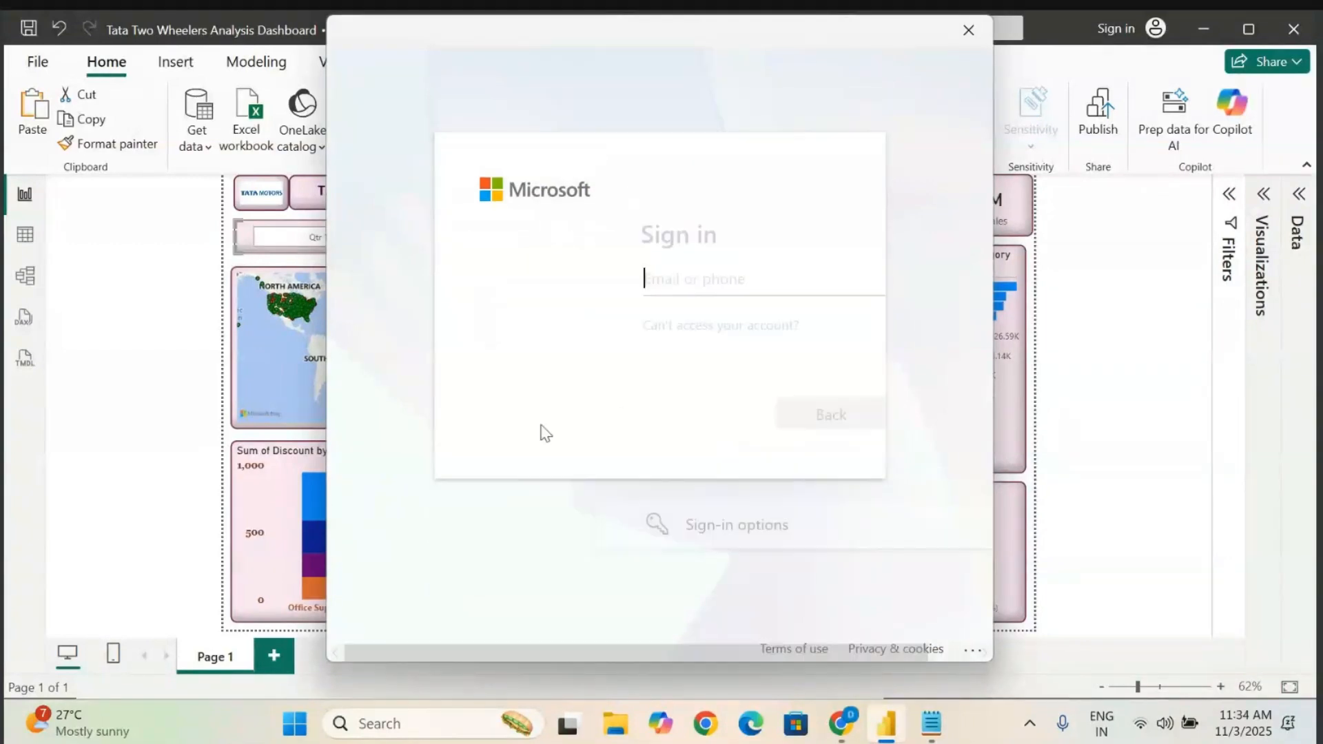
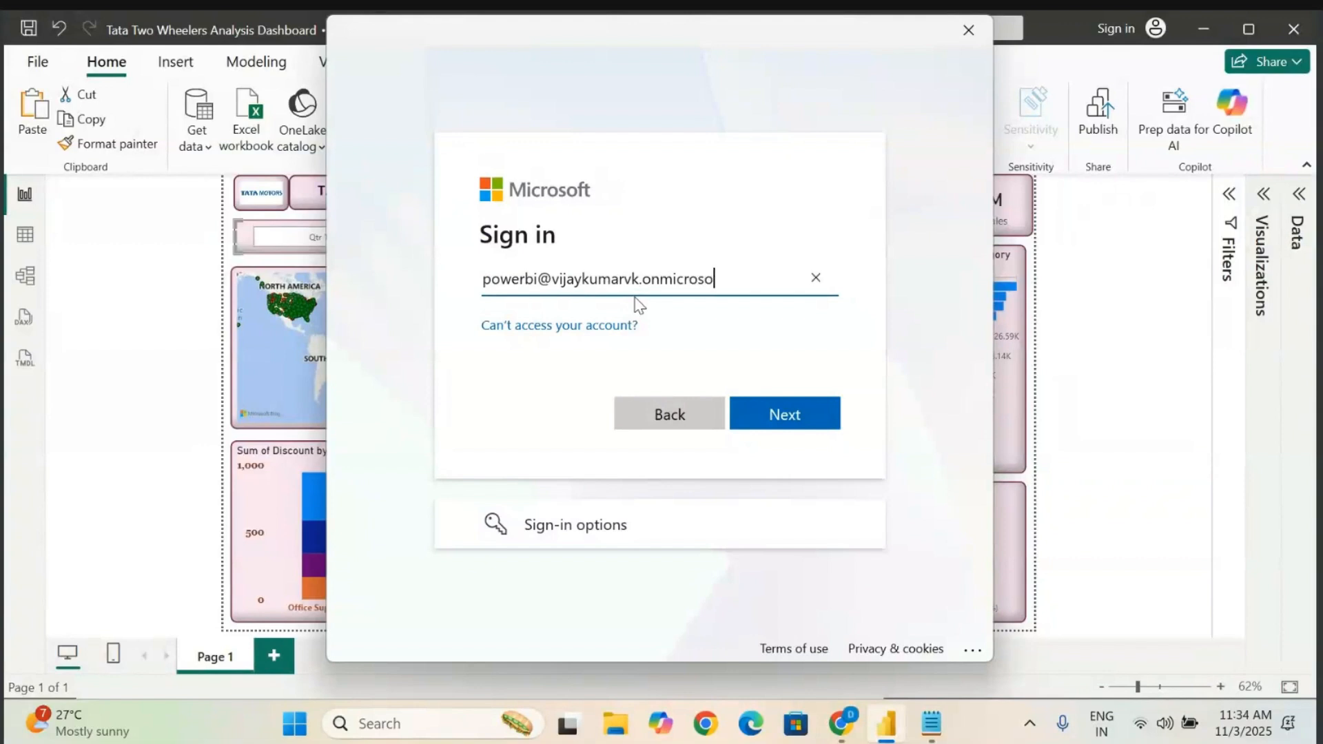
{"action": "left_click", "coordinate": [775, 417]}
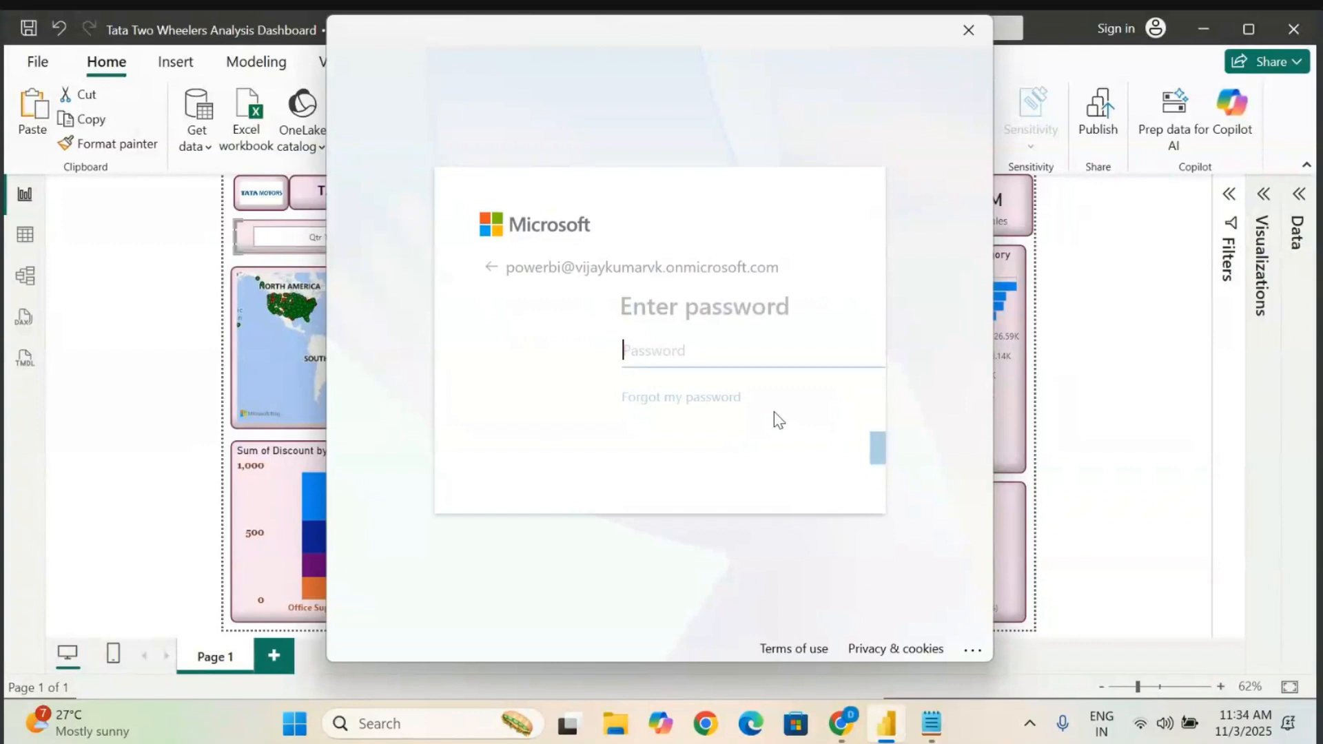
{"action": "type", "text": "•••••"}
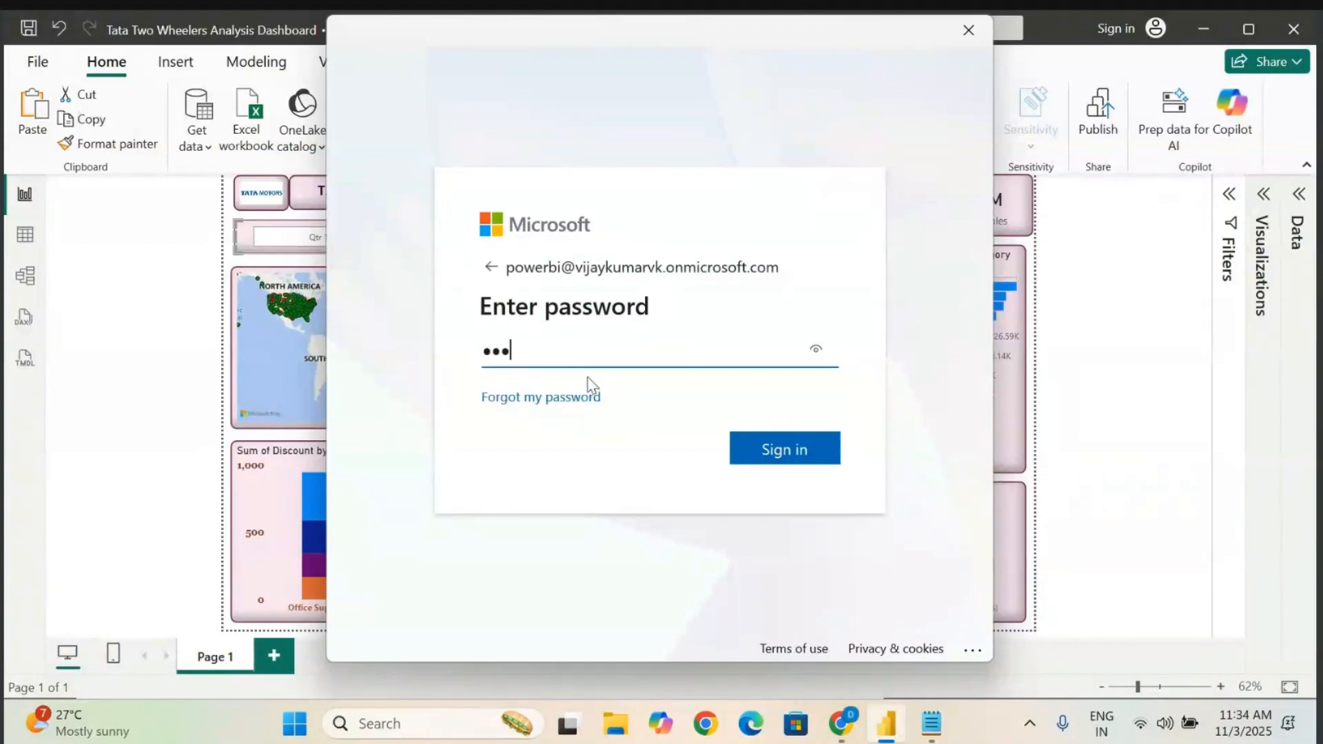
{"action": "type", "text": "••••••"}
{"action": "left_click", "coordinate": [777, 452]}
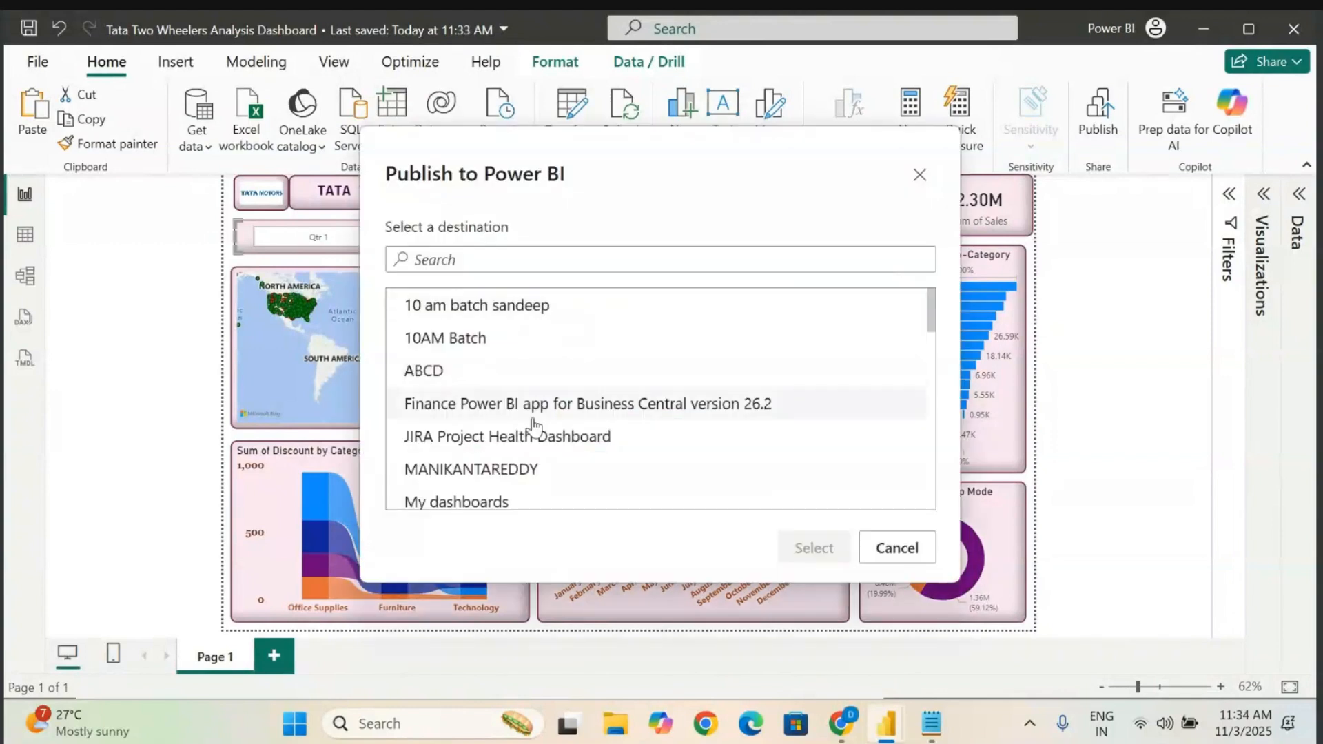
Publish the Tata Two Wheelers Analysis Dashboard to the VK Today Space workspace
{"action": "scroll", "coordinate": [531, 426], "scroll_direction": "down", "scroll_amount": 10}
{"action": "scroll", "coordinate": [533, 424], "scroll_direction": "up", "scroll_amount": 3}
{"action": "scroll", "coordinate": [531, 428], "scroll_direction": "down", "scroll_amount": 3}
{"action": "left_click", "coordinate": [438, 497]}
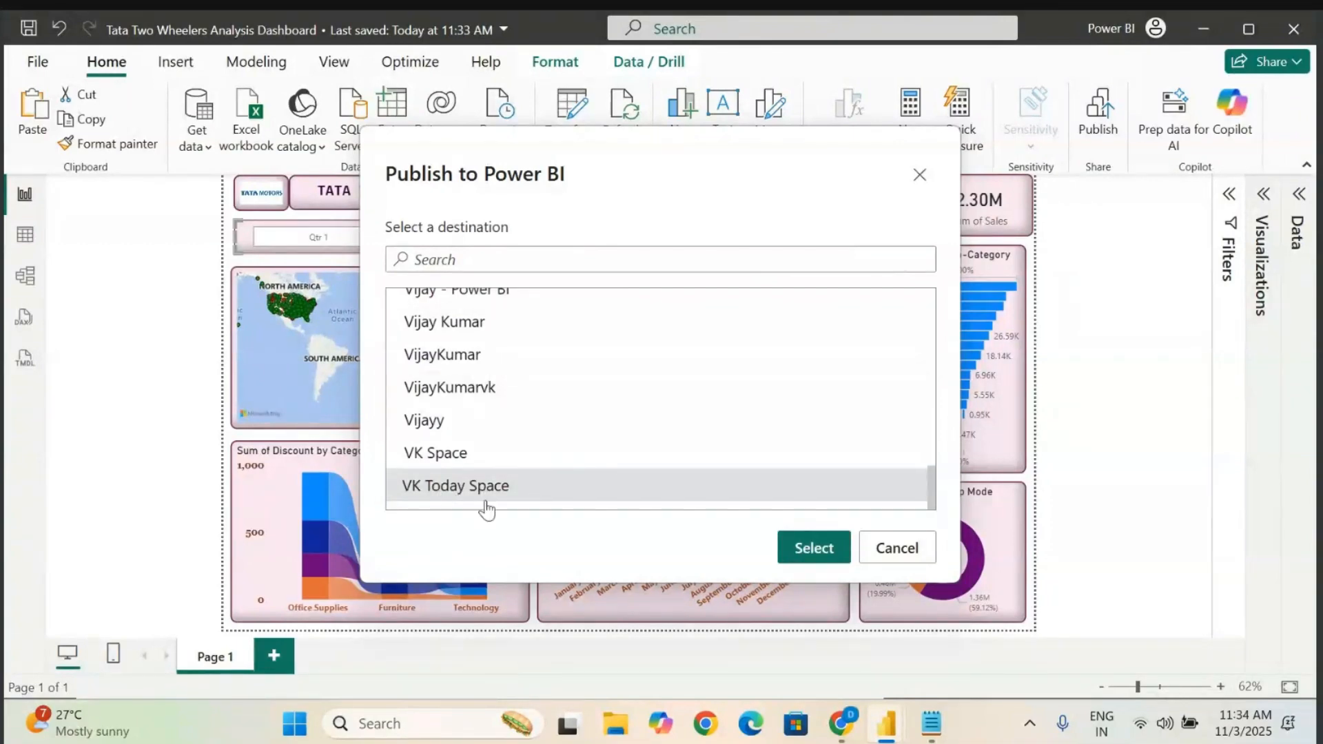
{"action": "left_click", "coordinate": [805, 547]}
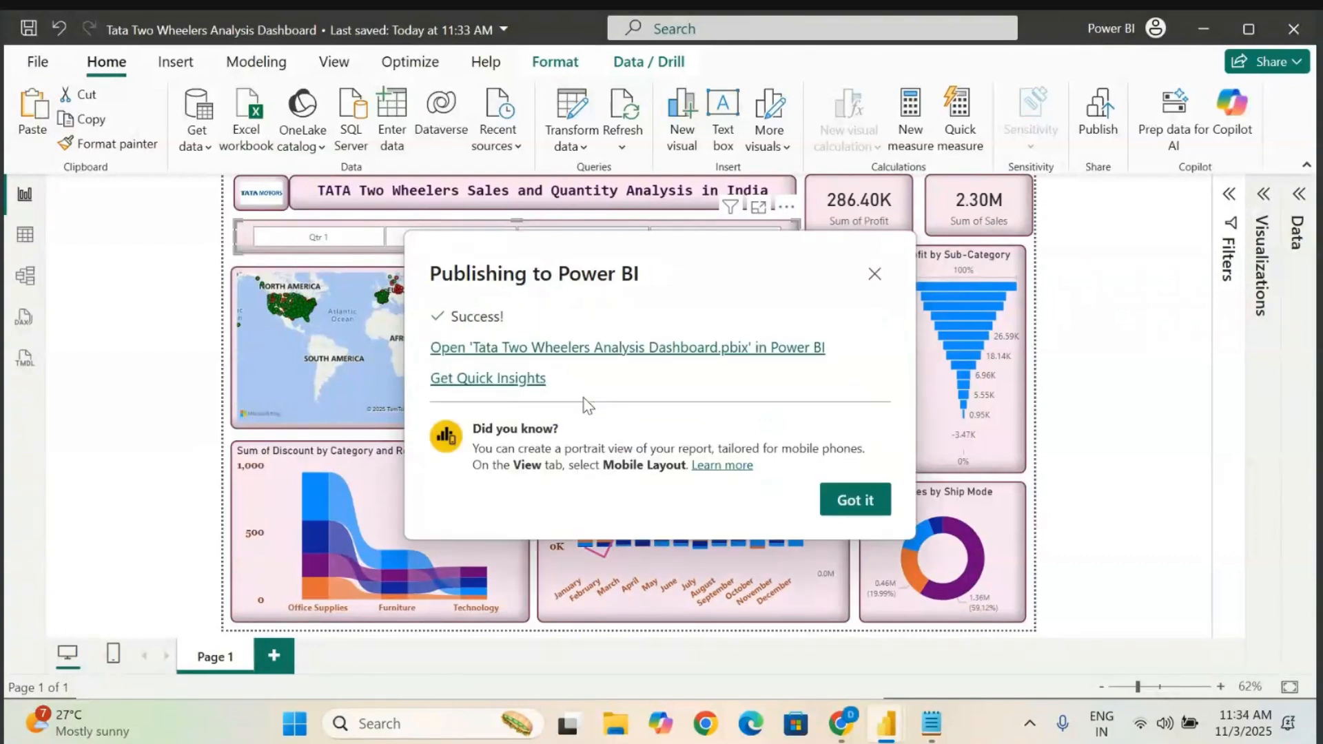
Open the published report in the browser, continuing with the signed-in work account
{"action": "left_click", "coordinate": [521, 352]}
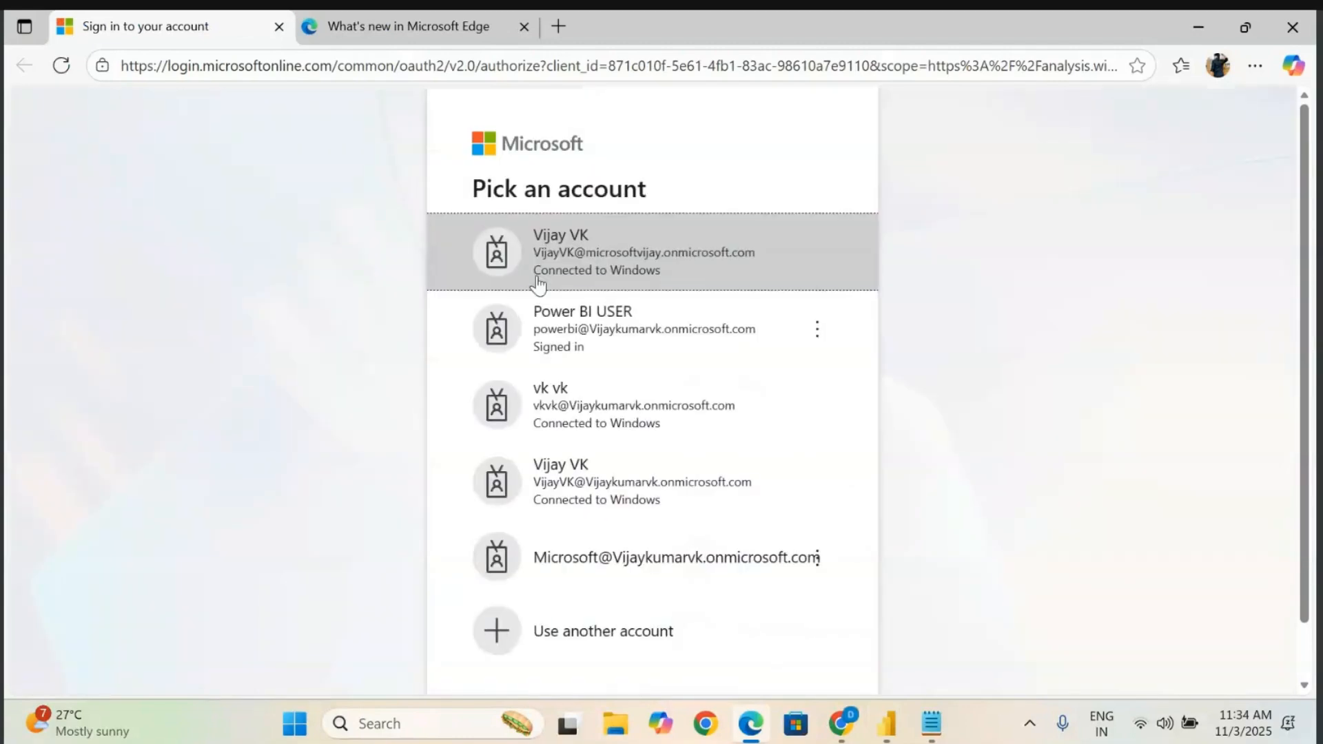
{"action": "scroll", "coordinate": [599, 486], "scroll_direction": "down", "scroll_amount": 1}
{"action": "scroll", "coordinate": [599, 485], "scroll_direction": "up", "scroll_amount": 1}
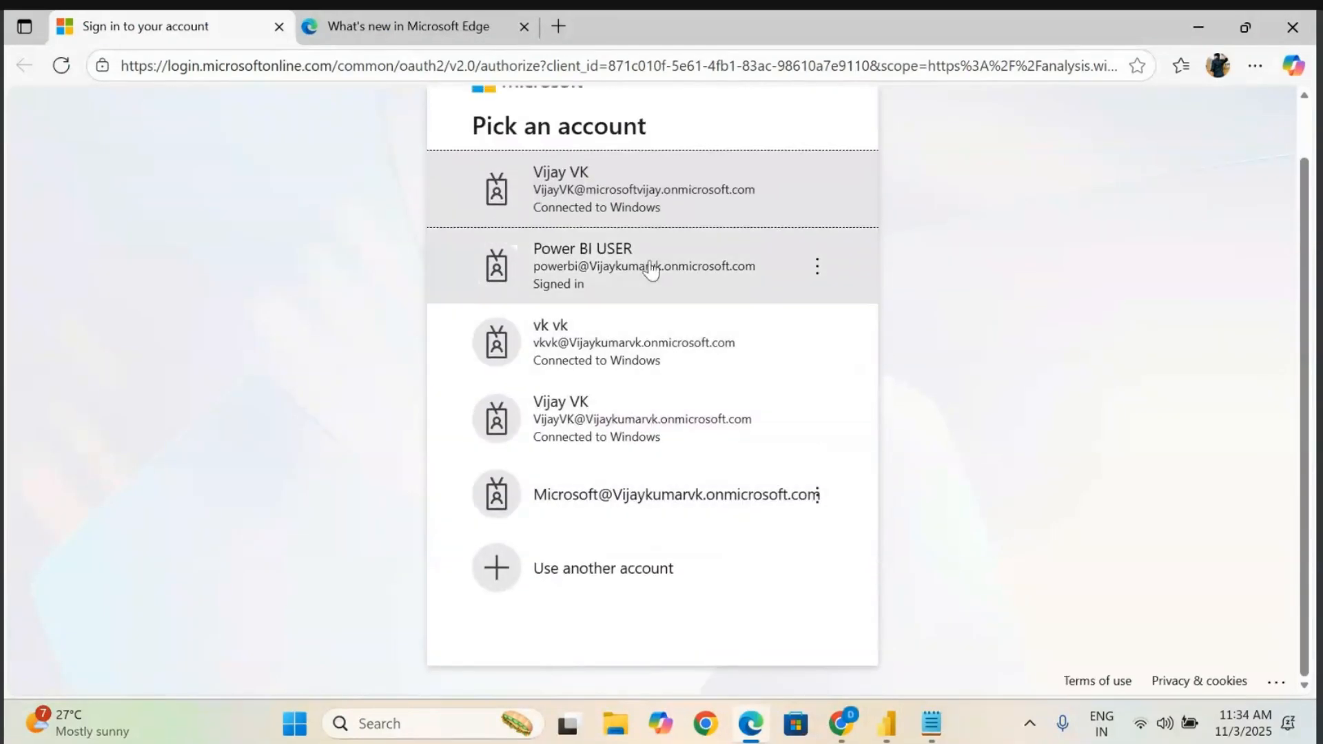
{"action": "left_click", "coordinate": [660, 256]}
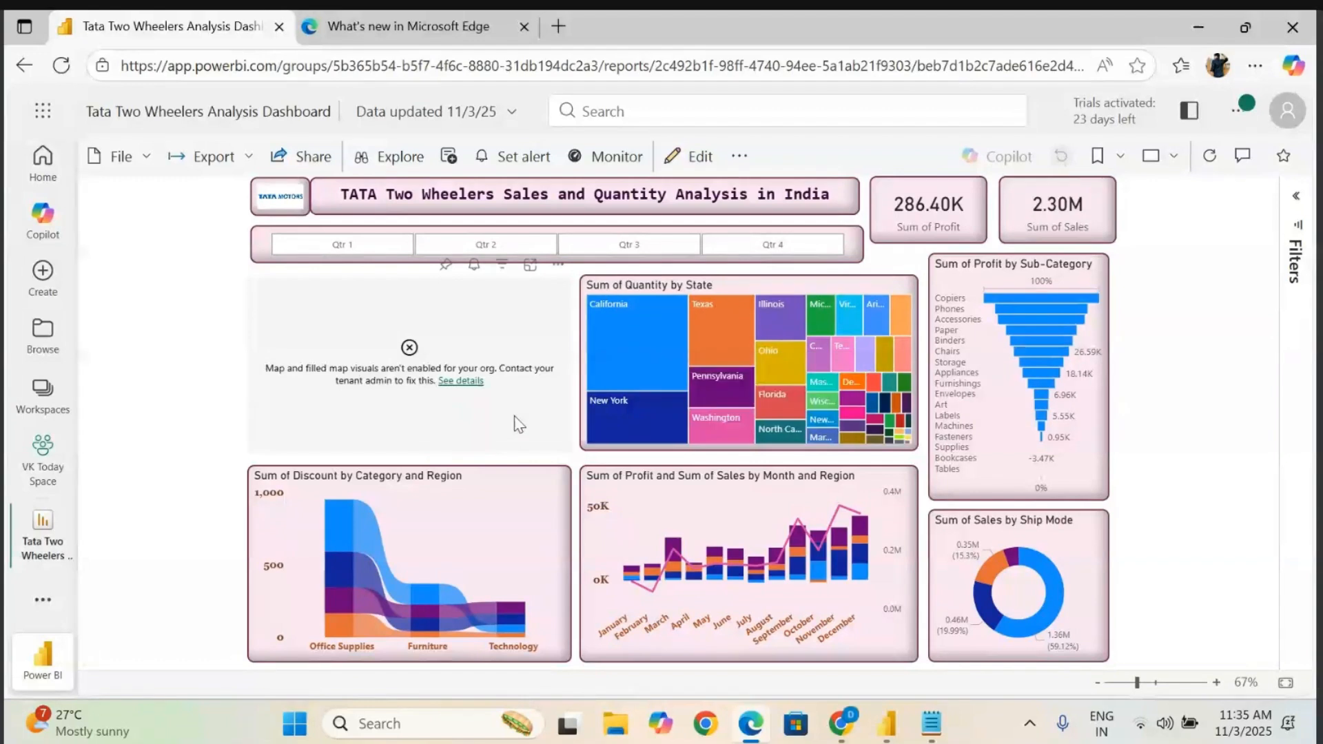
{"action": "left_click", "coordinate": [626, 248]}
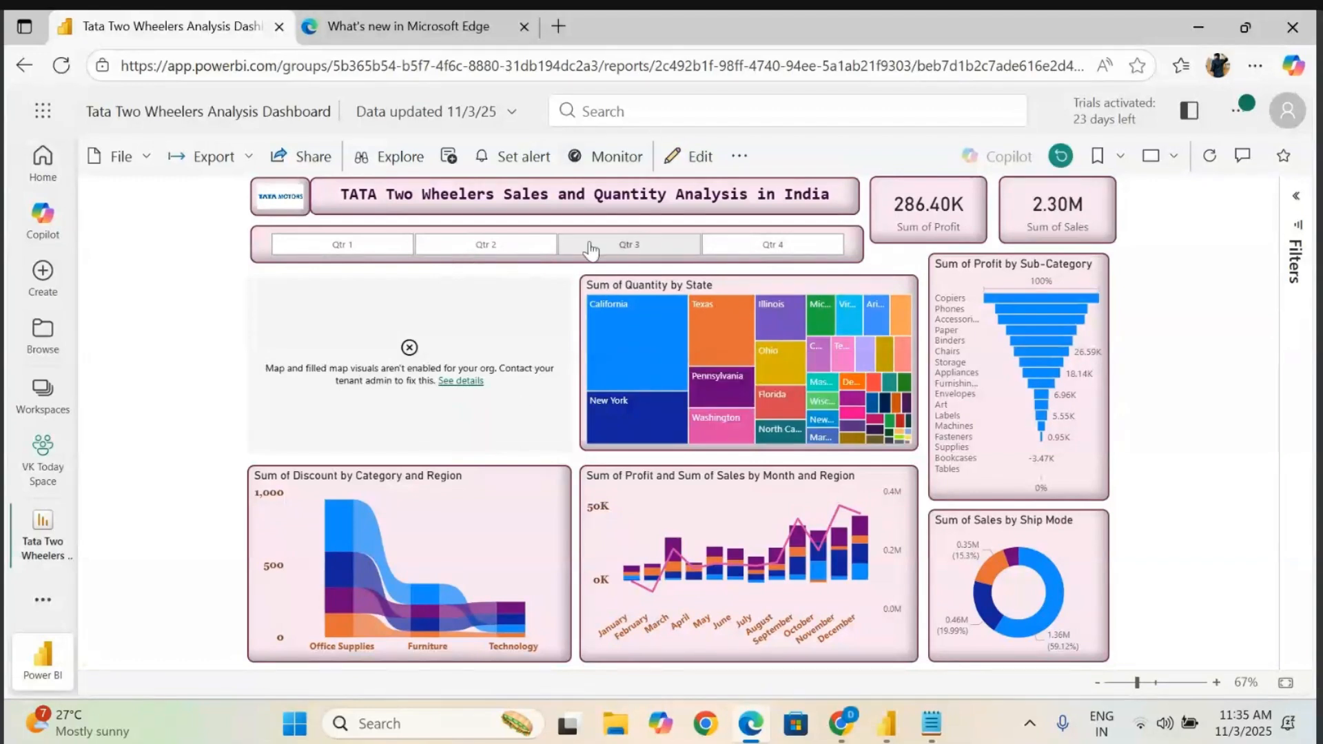
{"action": "left_click", "coordinate": [494, 252]}
{"action": "left_click", "coordinate": [494, 253]}
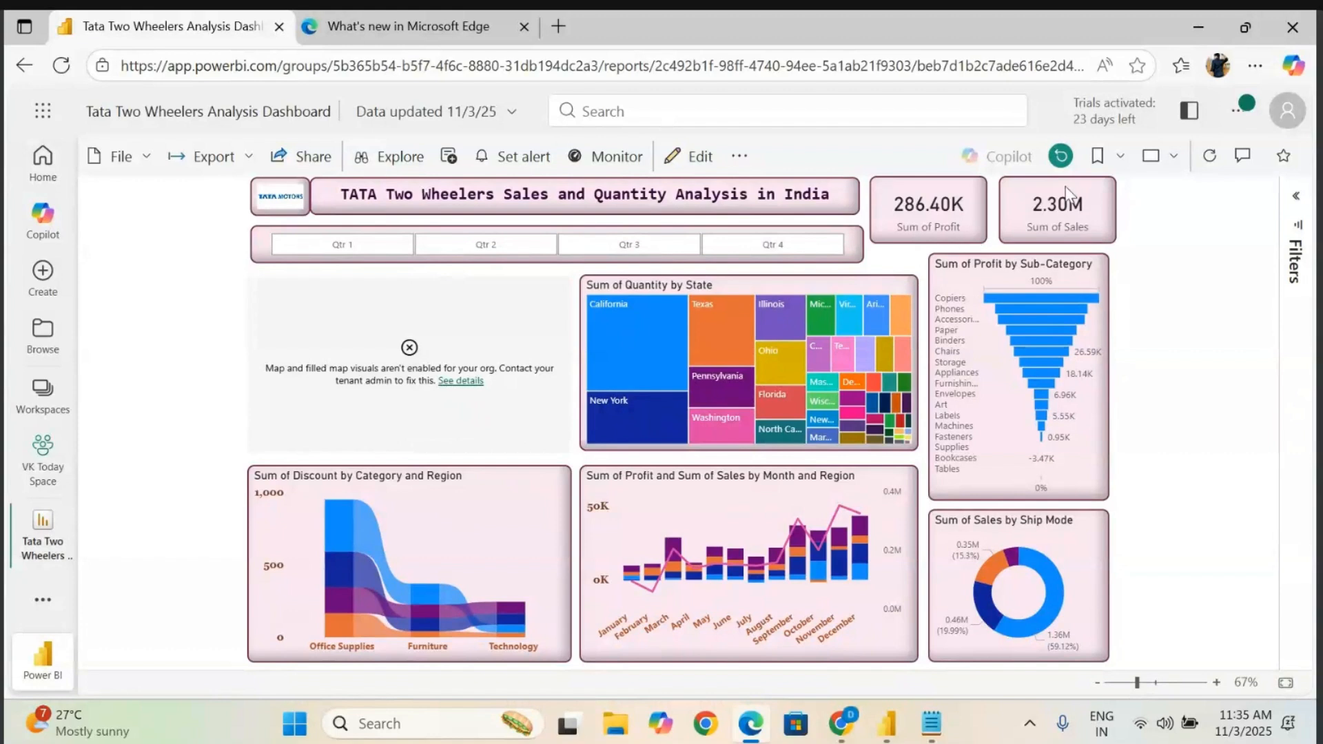
{"action": "left_click", "coordinate": [1162, 156]}
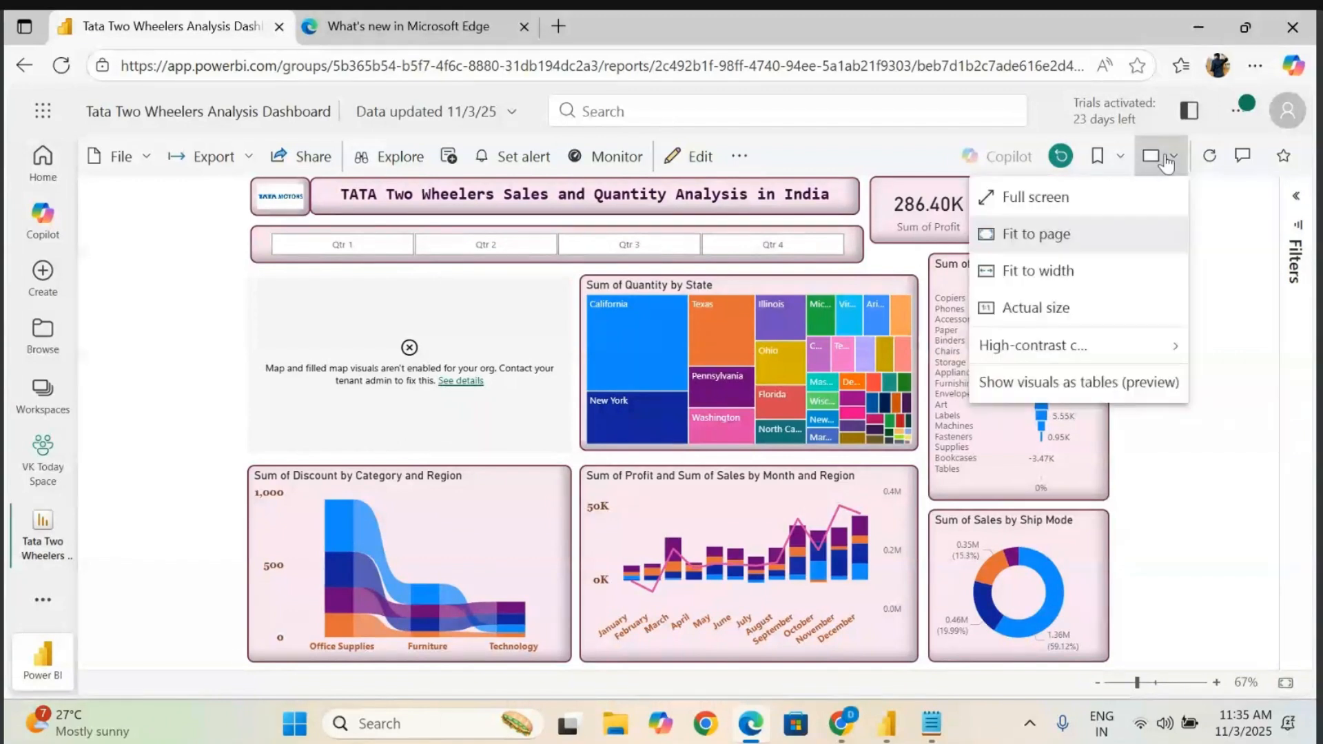
{"action": "left_click", "coordinate": [1048, 207]}
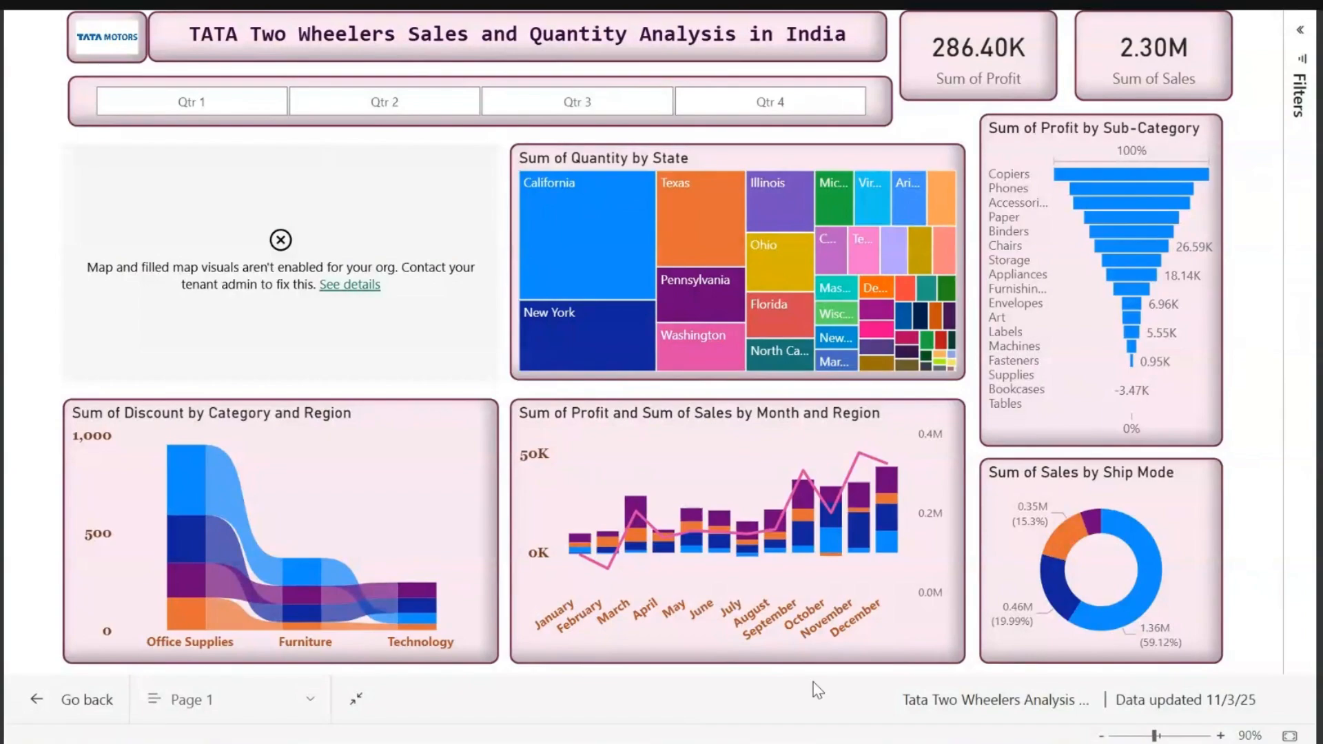
{"action": "key", "text": "Escape"}
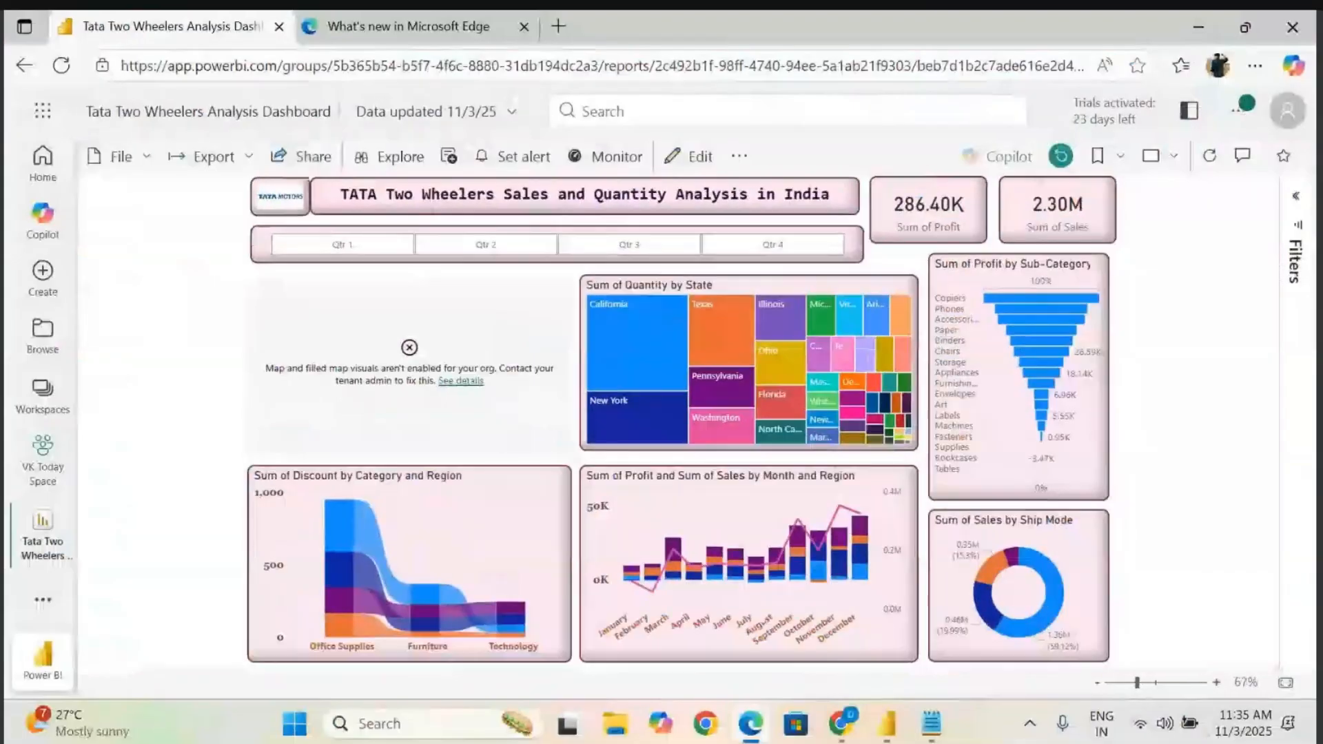
{"action": "left_click", "coordinate": [888, 734]}
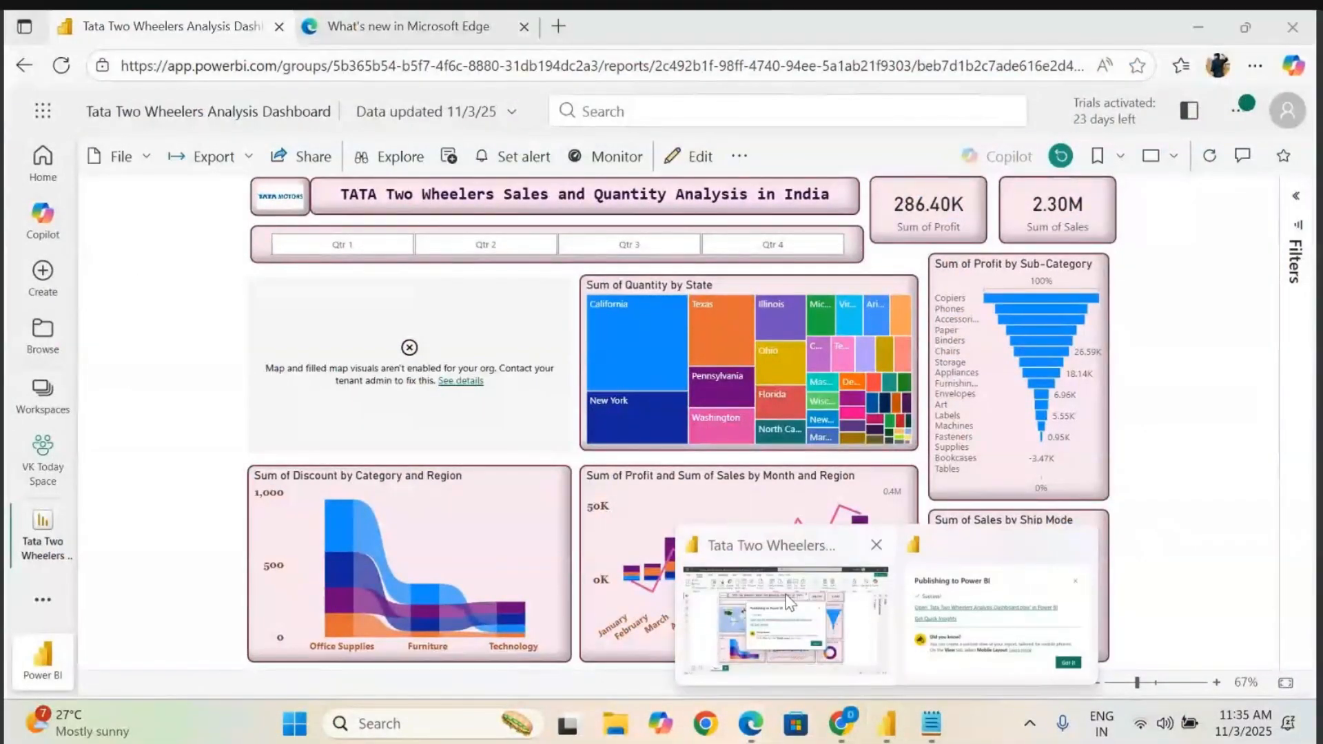
{"action": "left_click", "coordinate": [788, 604]}
{"action": "left_click", "coordinate": [866, 509]}
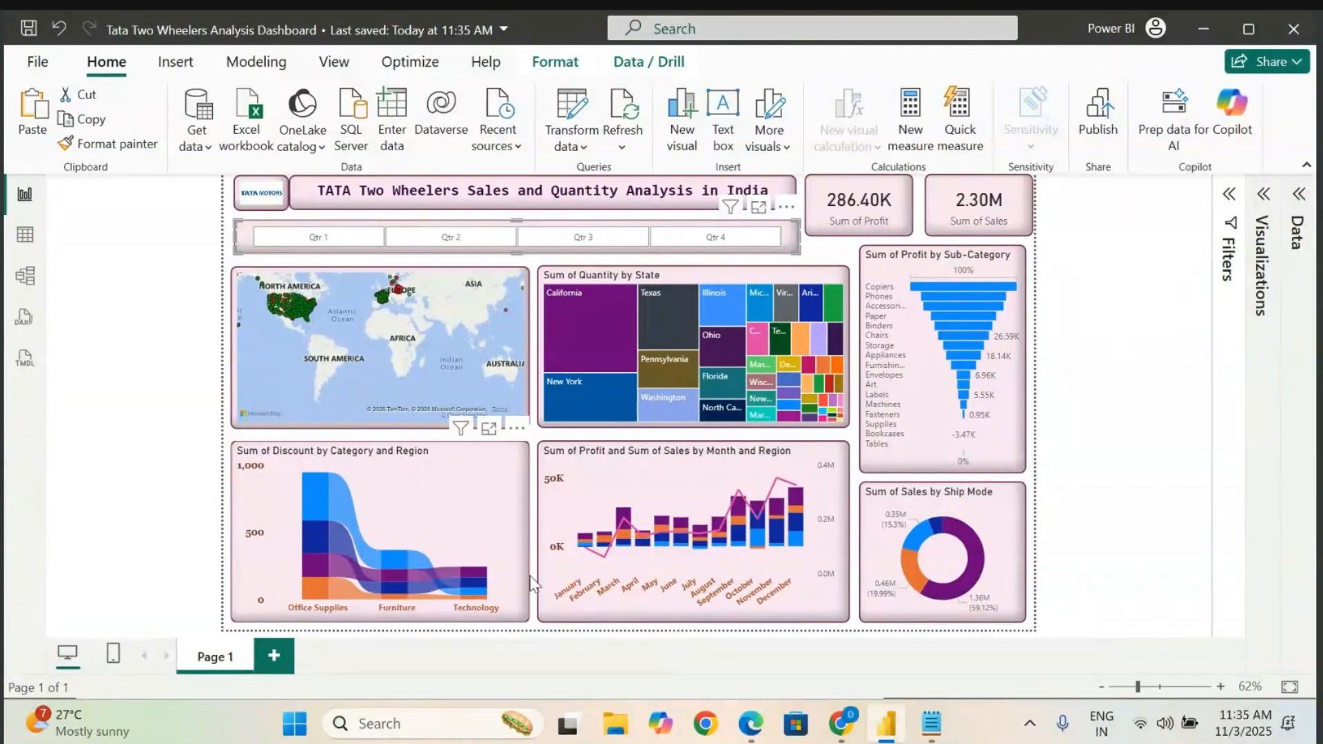
{"action": "mouse_move", "coordinate": [850, 727]}
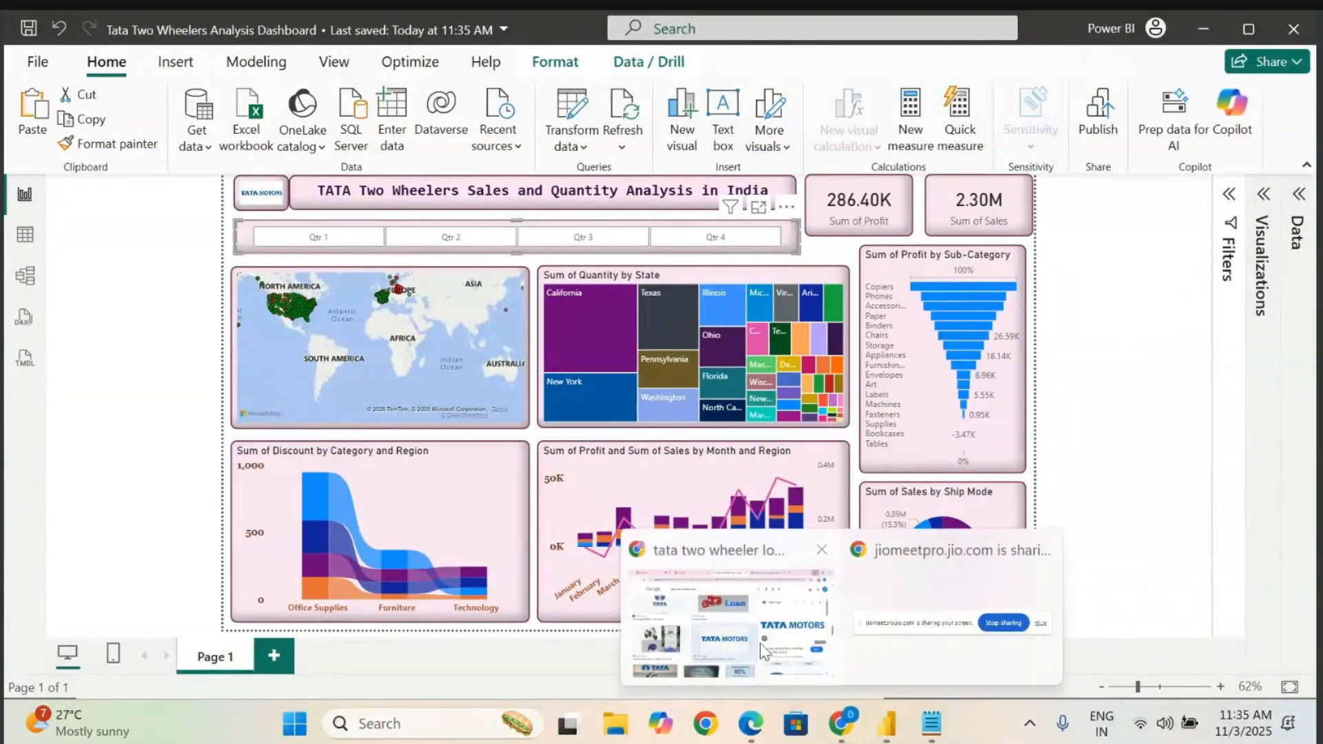
{"action": "left_click", "coordinate": [724, 629]}
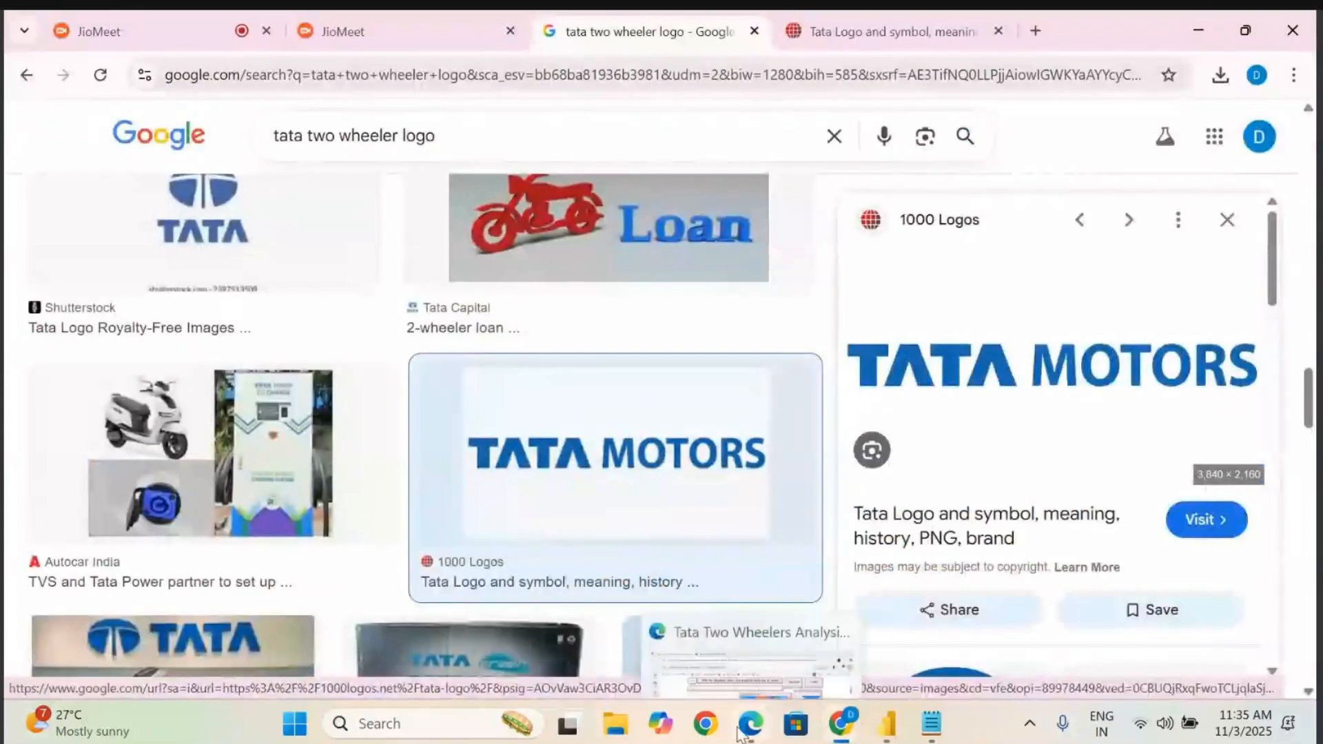
{"action": "left_click", "coordinate": [751, 606]}
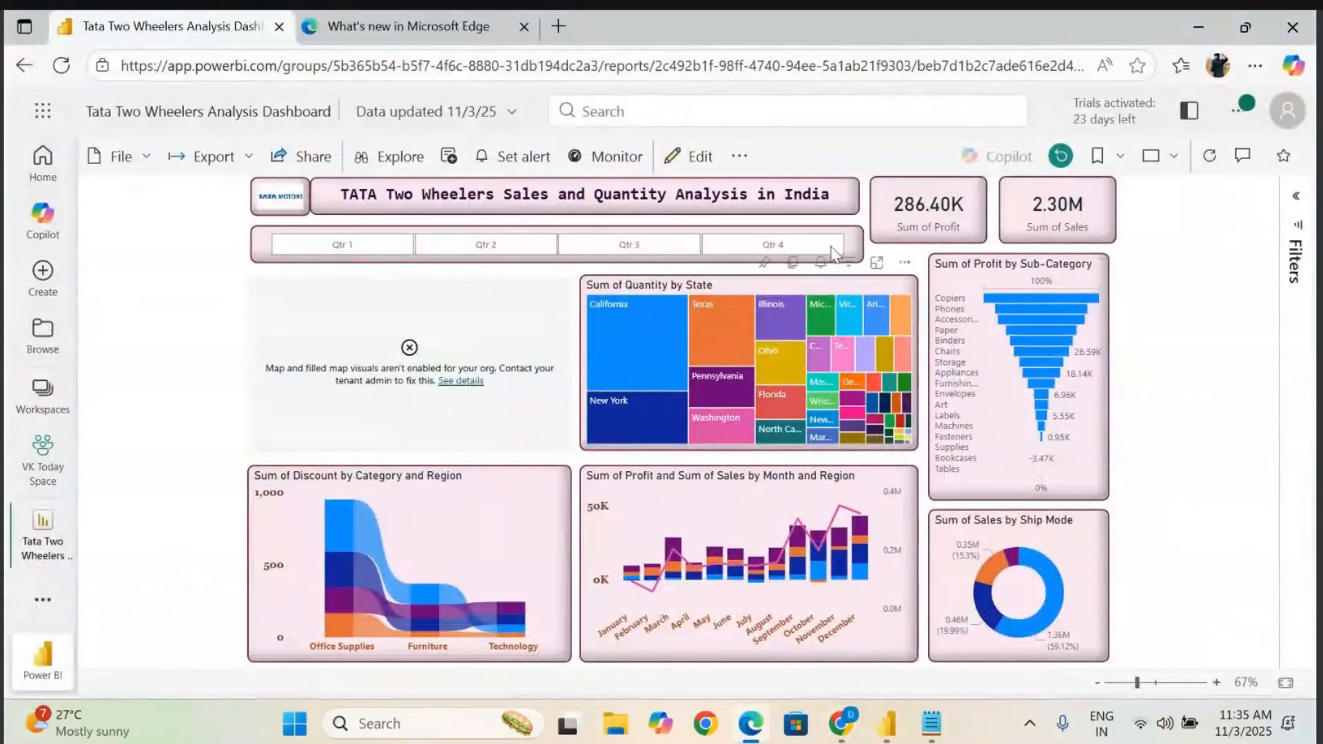
{"action": "left_click", "coordinate": [1175, 160]}
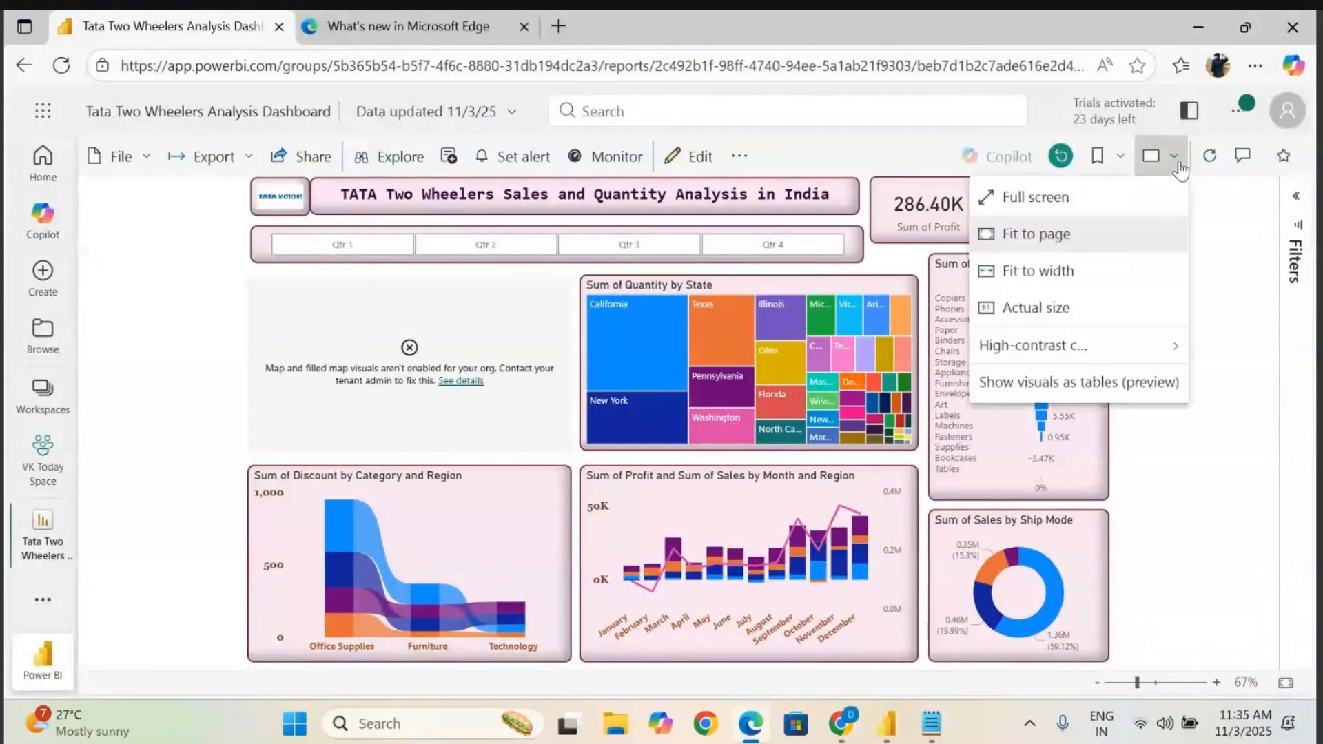
{"action": "left_click", "coordinate": [1078, 214]}
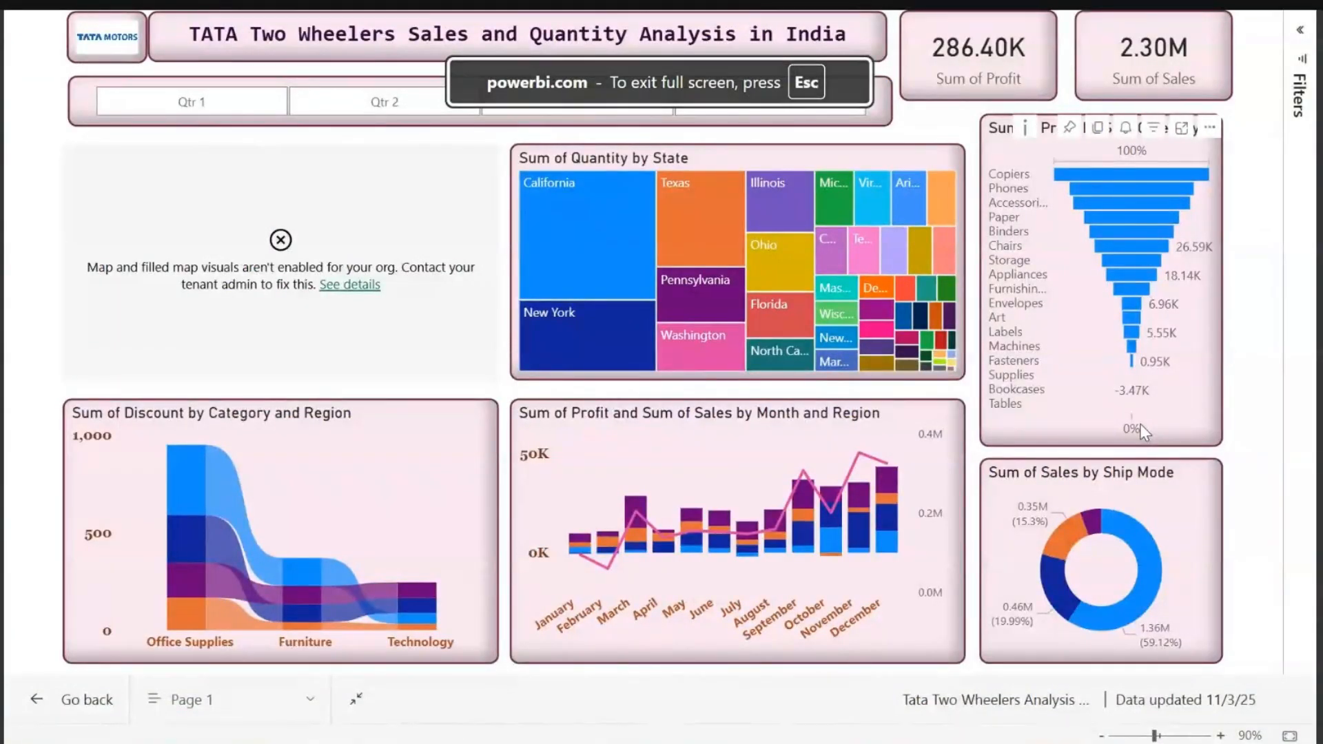
{"action": "key", "text": "Escape"}
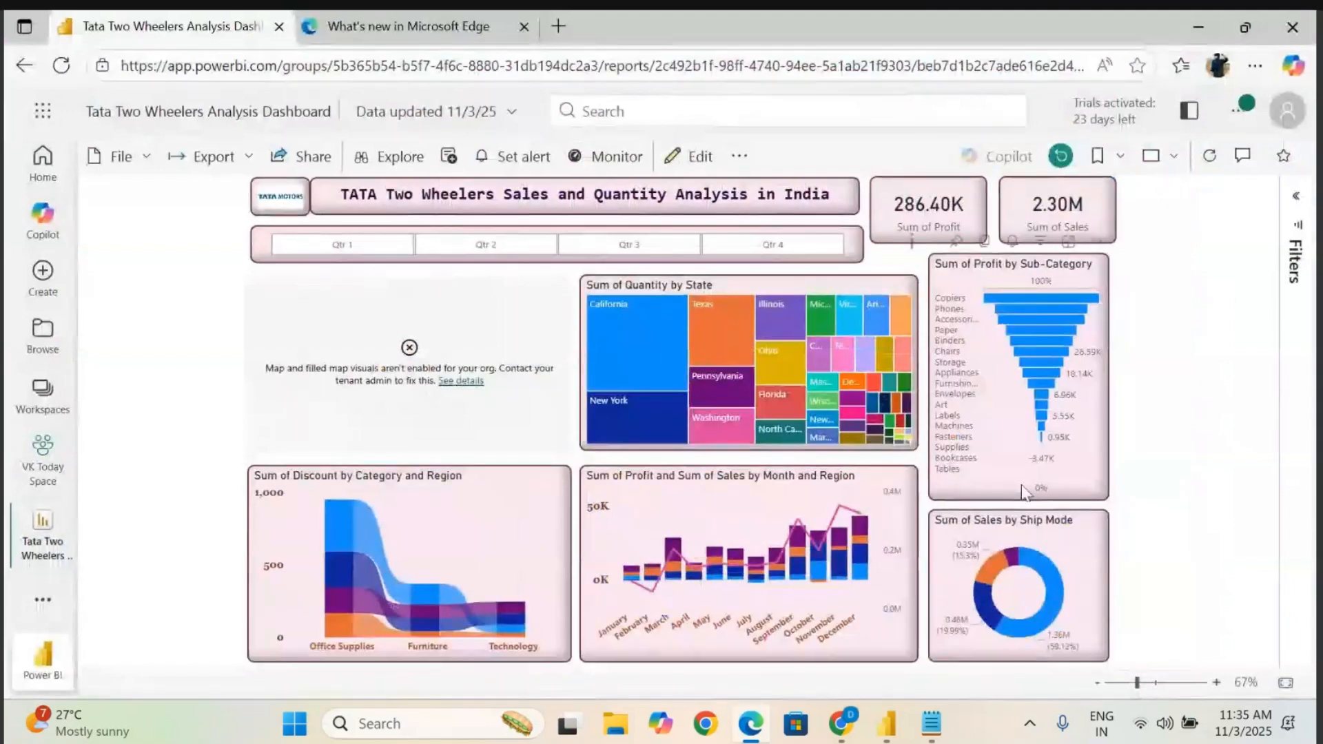
Go to powerbi.com in a new browser tab and choose to sign in with another account
{"action": "left_click", "coordinate": [558, 26]}
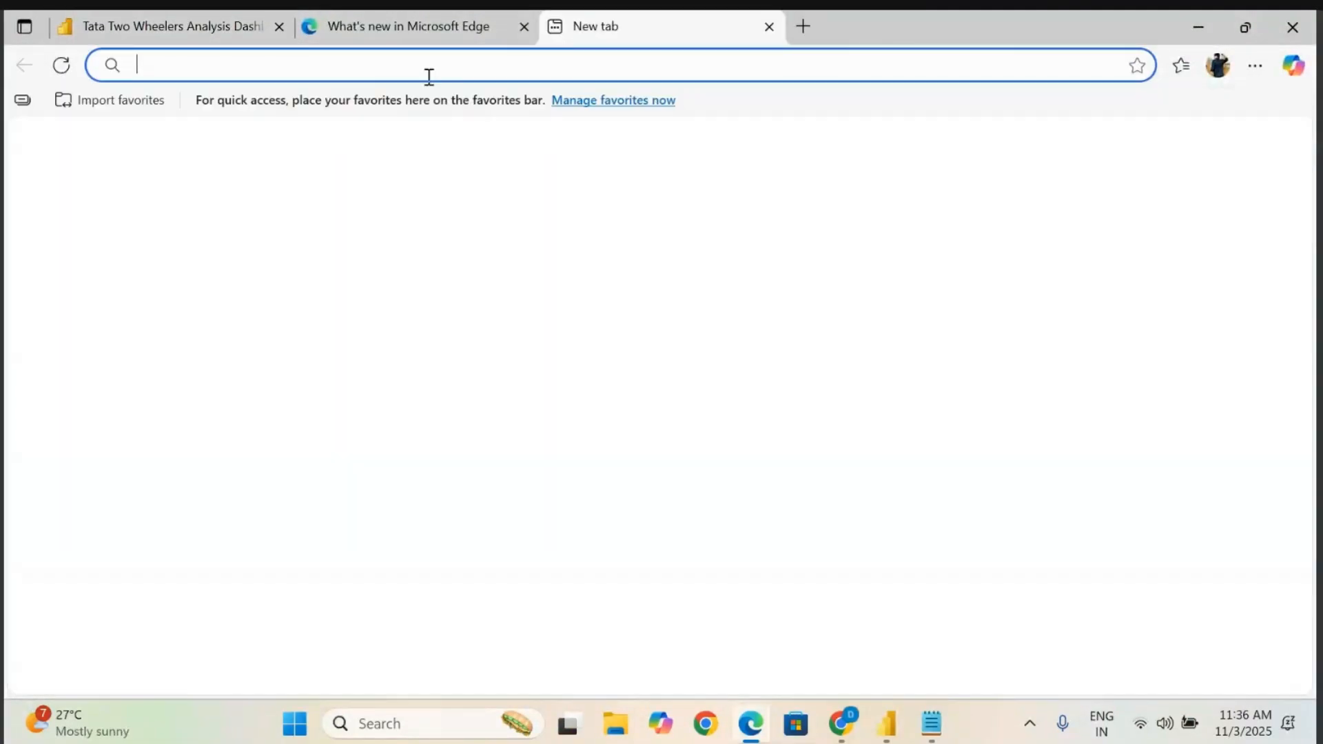
{"action": "type", "text": "pow"}
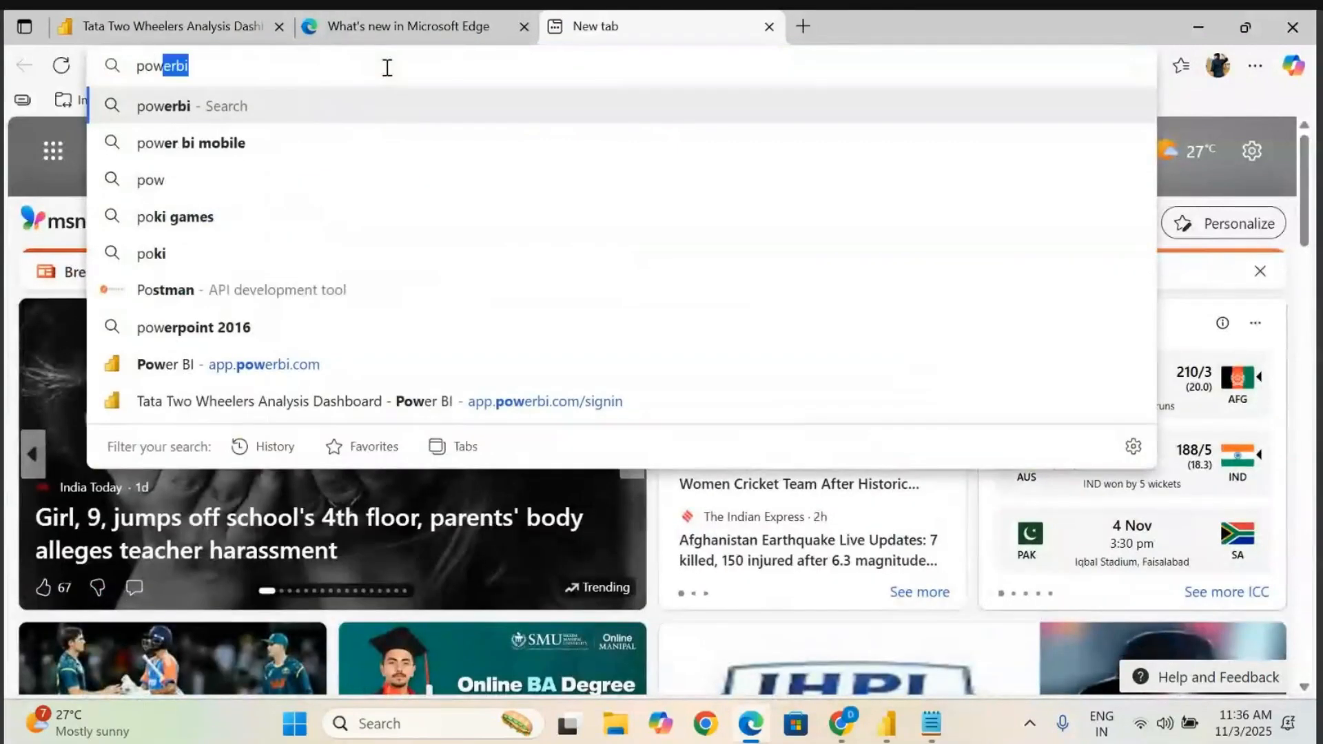
{"action": "type", "text": "erb"}
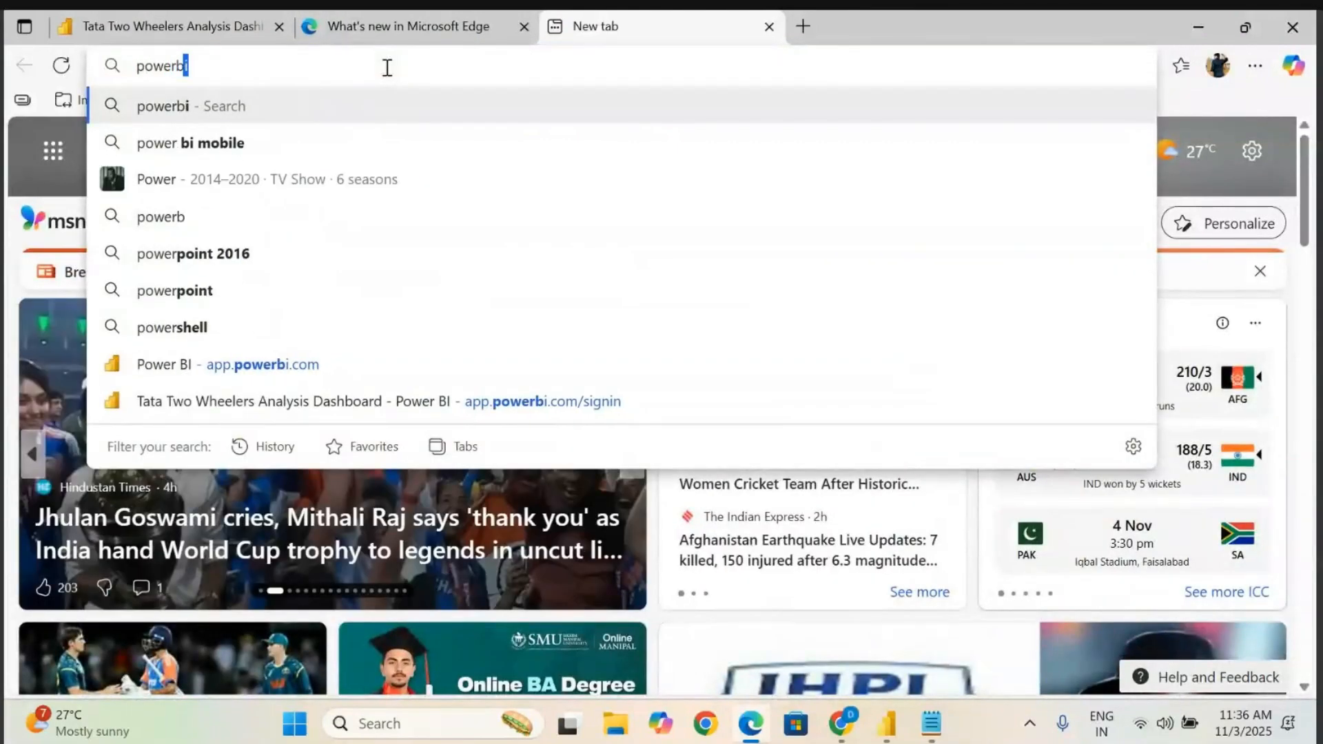
{"action": "type", "text": "i.com"}
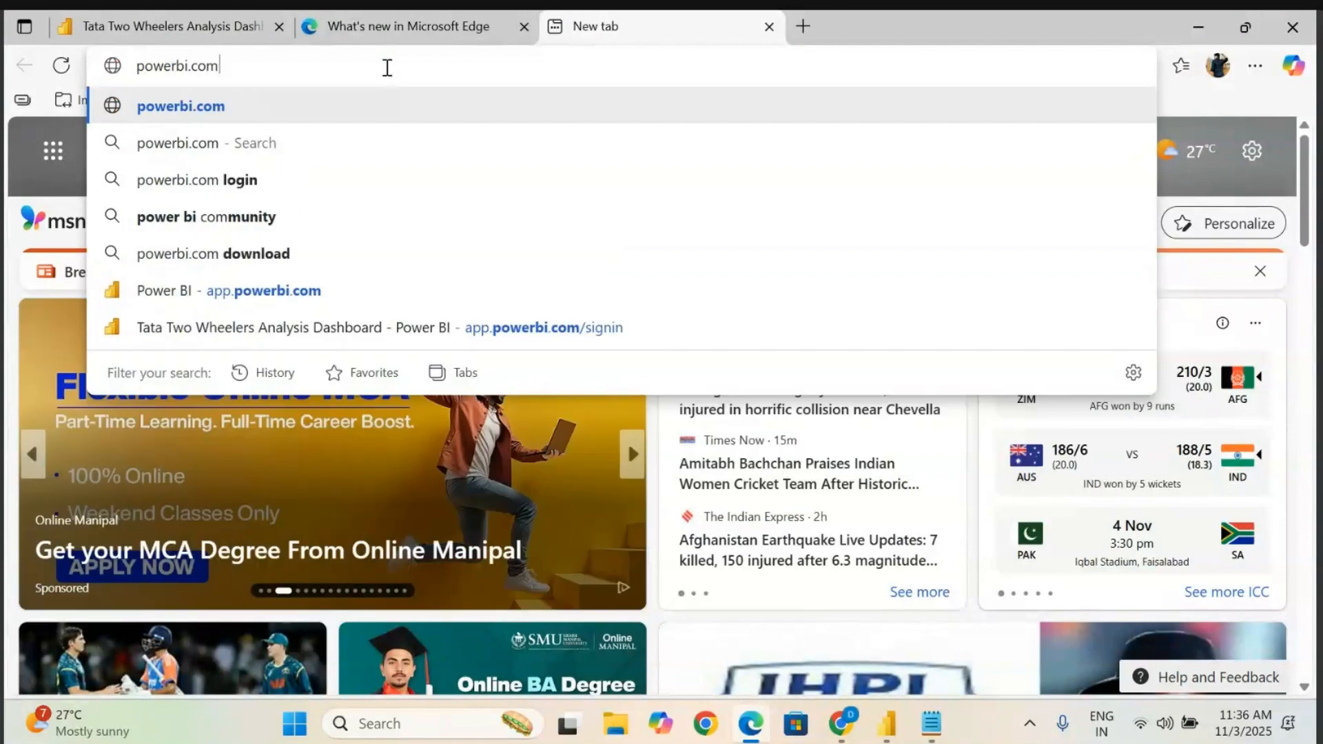
{"action": "key", "text": "Return"}
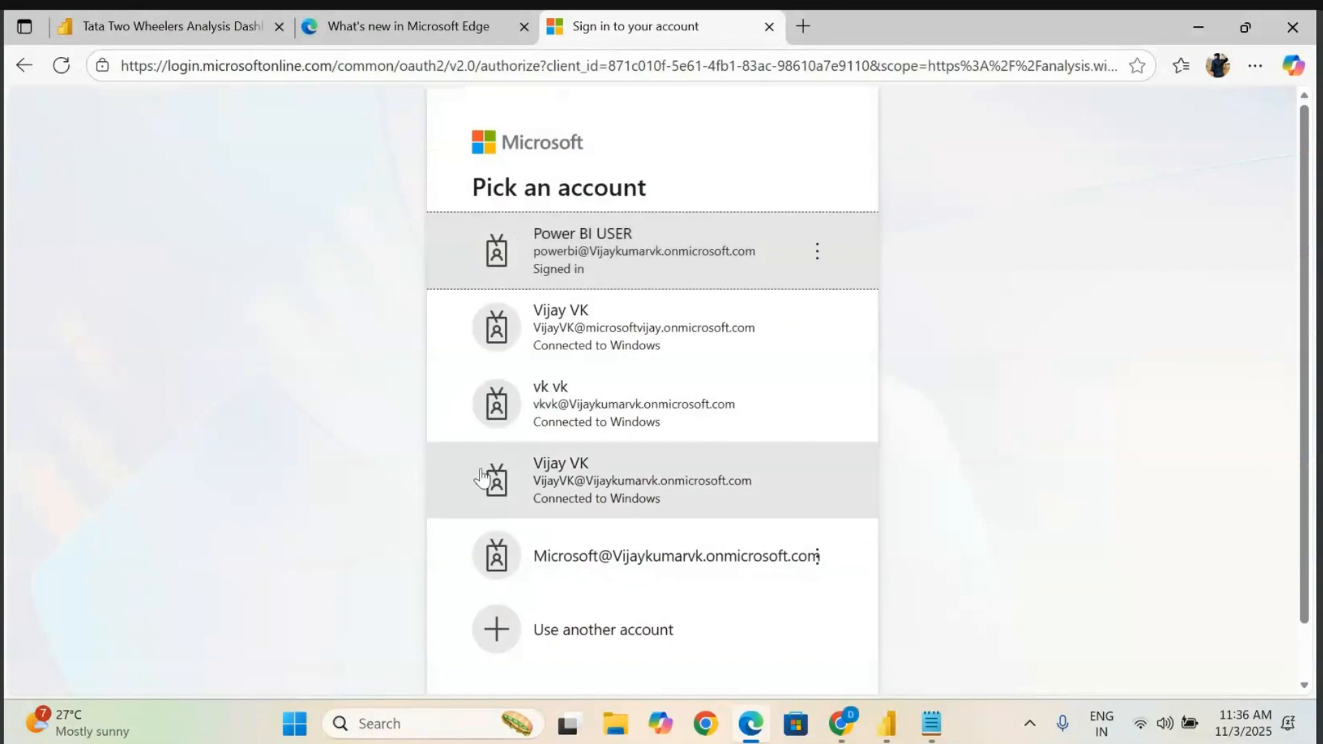
{"action": "scroll", "coordinate": [481, 476], "scroll_direction": "down", "scroll_amount": 1}
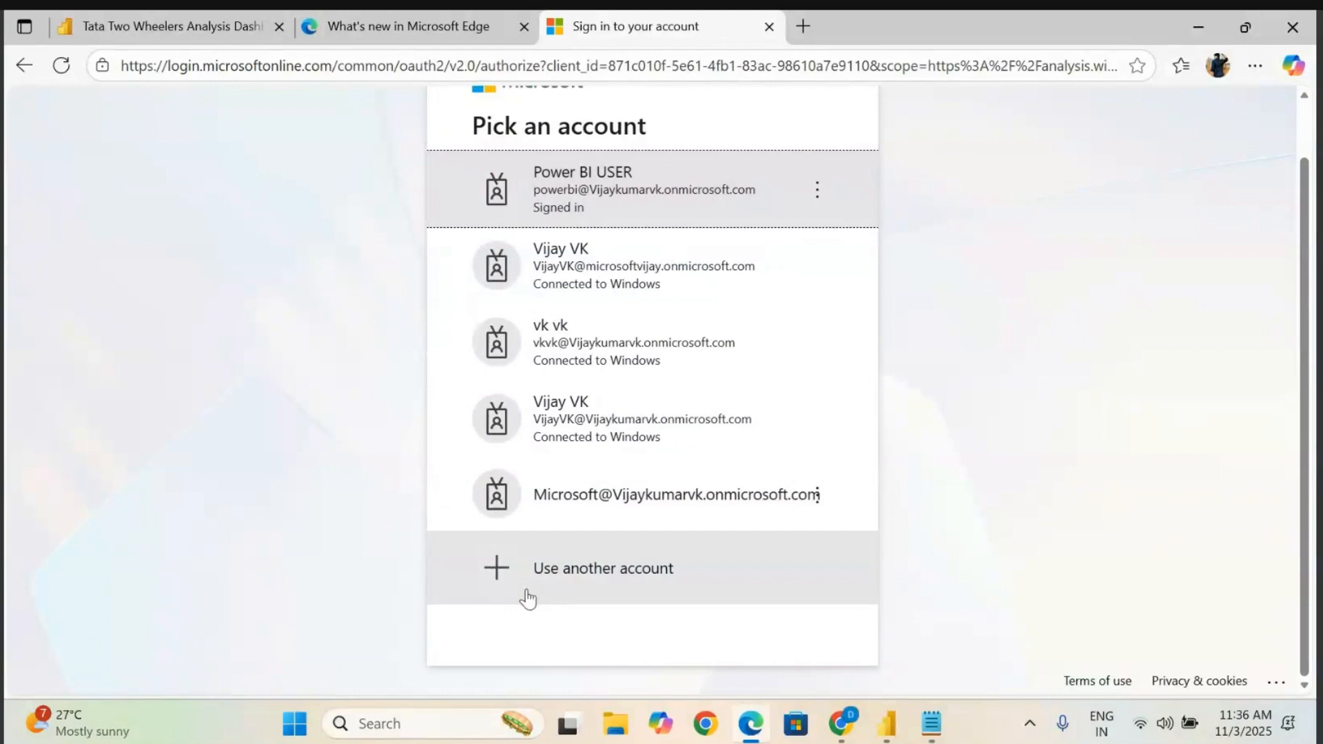
{"action": "left_click", "coordinate": [576, 584]}
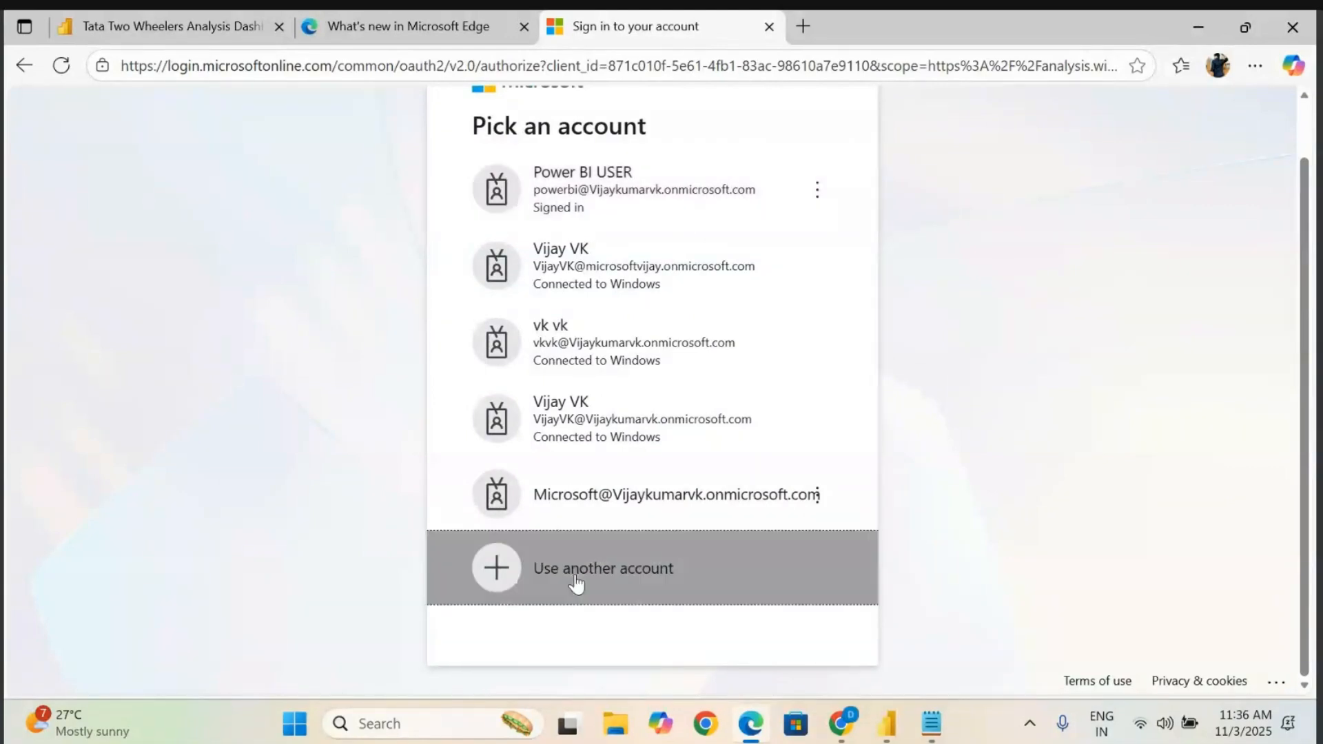
{"action": "left_click", "coordinate": [655, 298]}
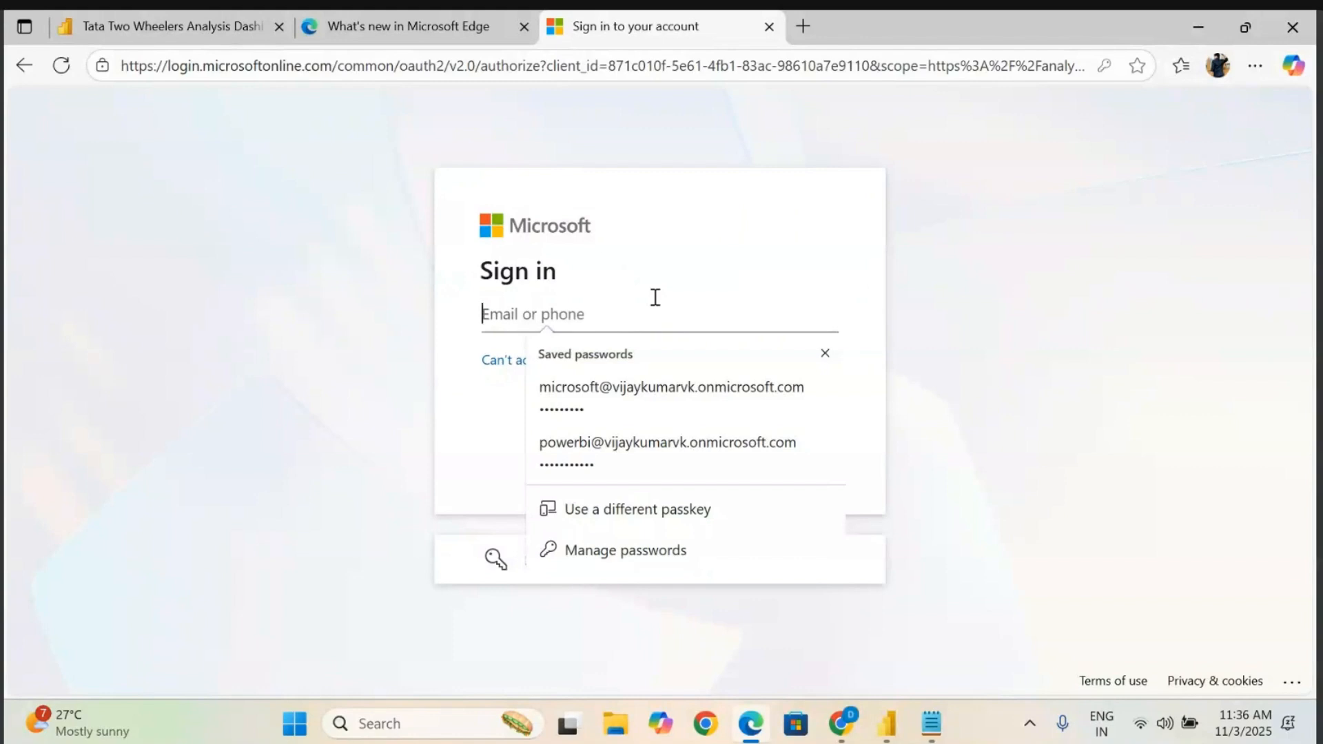
Enter the work account e-mail in the sign-in form and select it for copying
{"action": "left_click", "coordinate": [756, 249]}
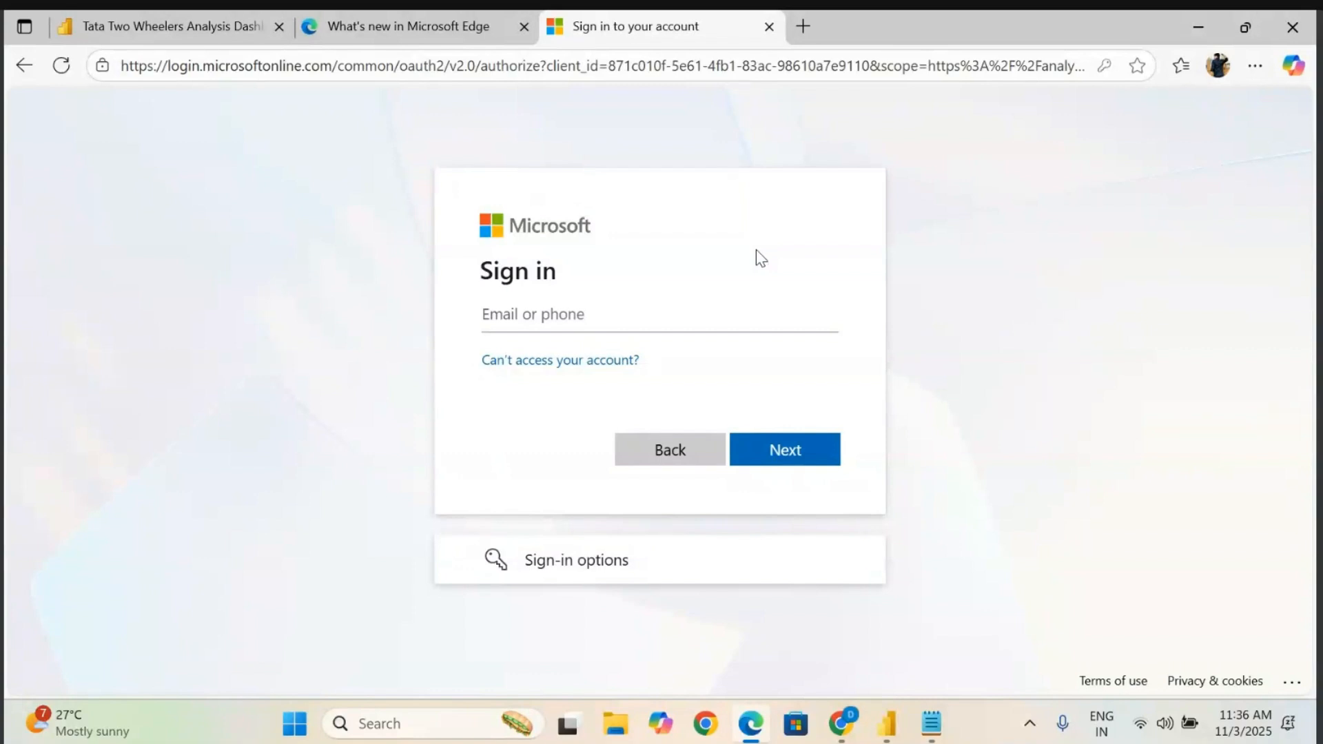
{"action": "left_click", "coordinate": [564, 311]}
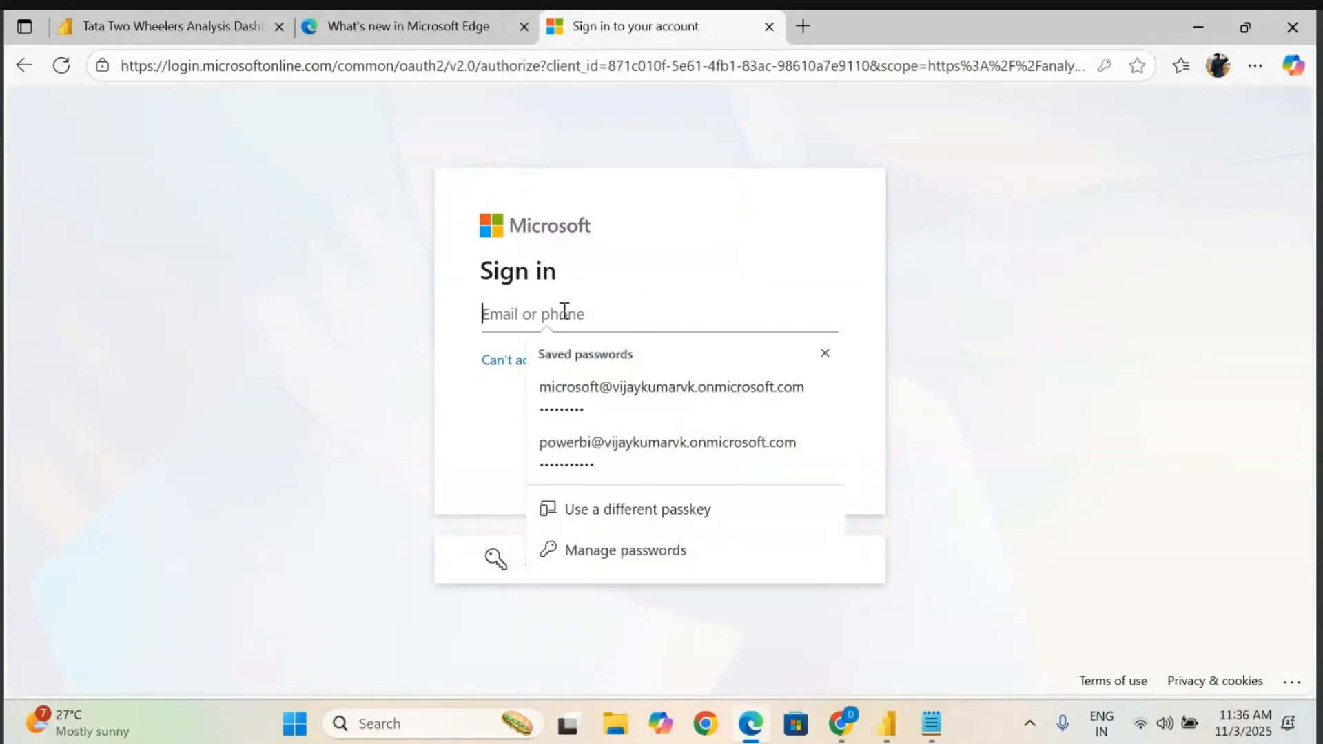
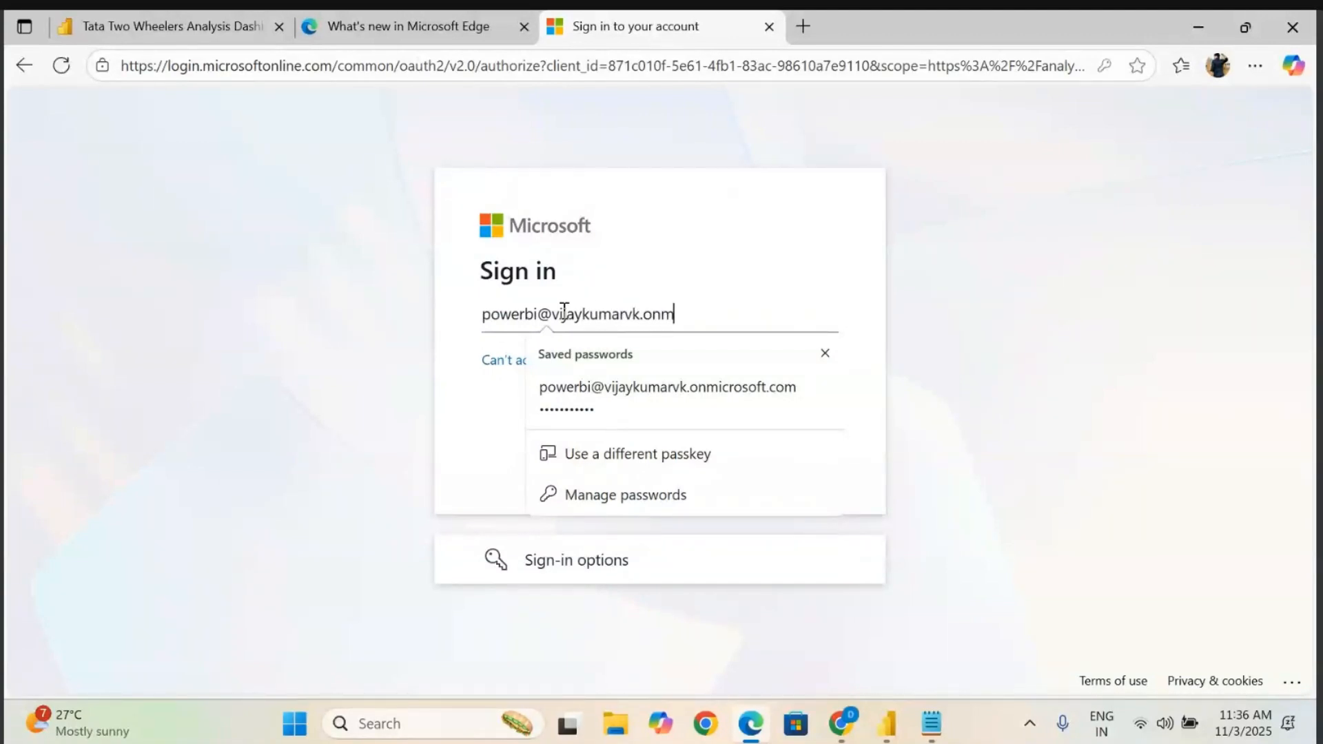
{"action": "left_click_drag", "start_coordinate": [762, 315], "coordinate": [431, 285]}
{"action": "key", "text": "ctrl+c"}
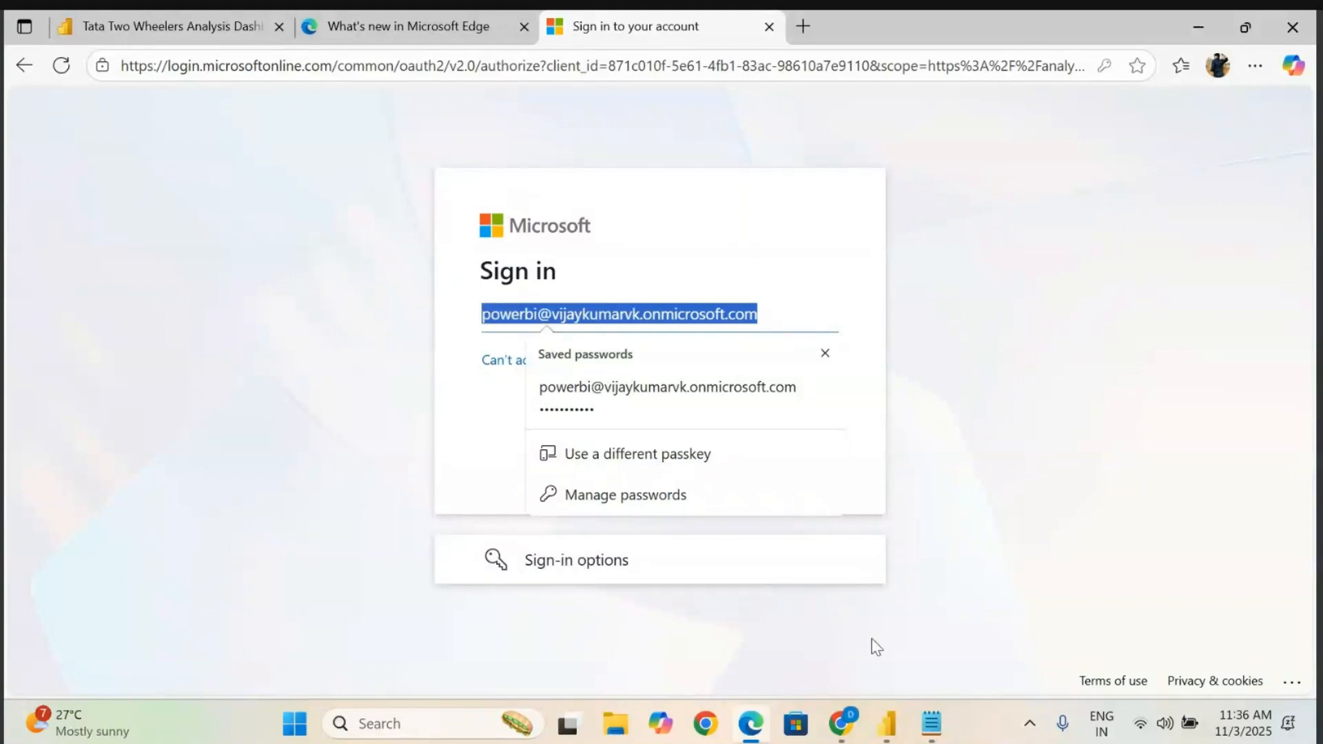
{"action": "left_click", "coordinate": [932, 720]}
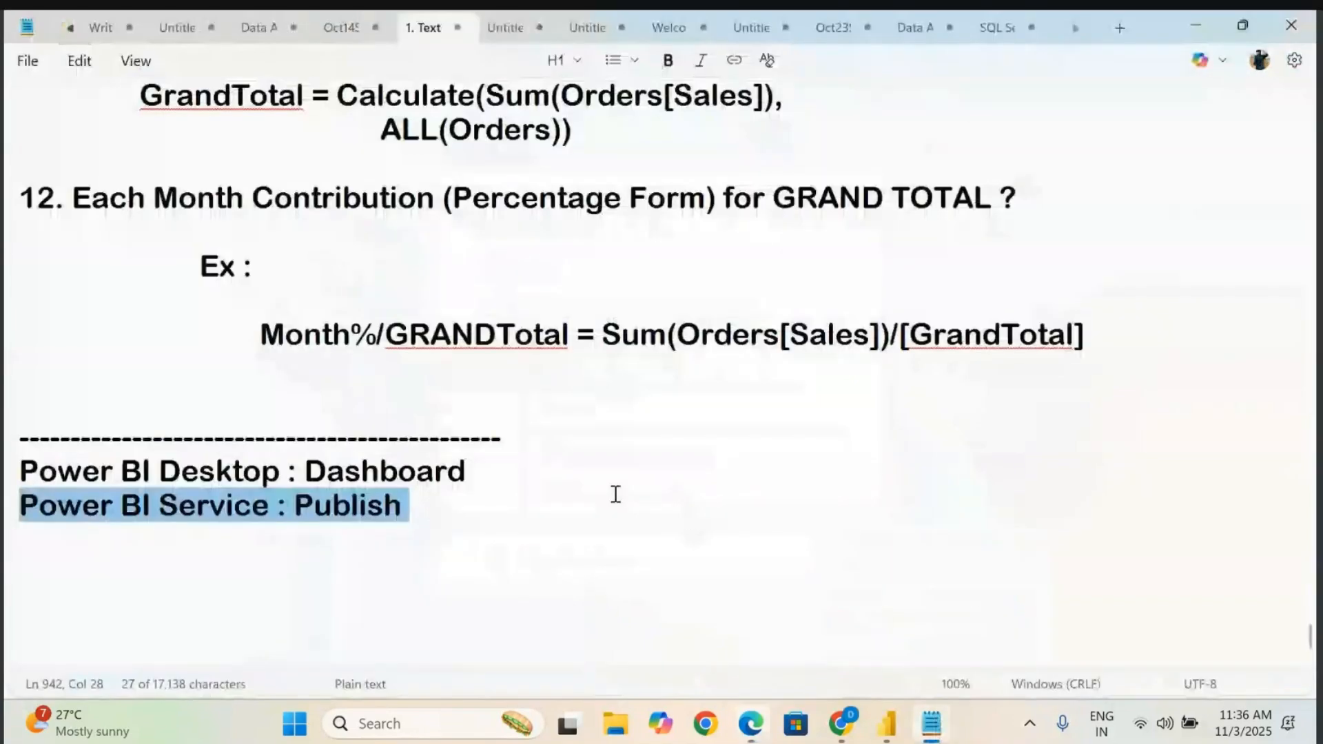
Add a 'Creds :' heading with dashed underline and an indented 'Username :' line with the pasted e-mail
{"action": "left_click", "coordinate": [467, 501]}
{"action": "key", "text": "Return"}
{"action": "key", "text": "Return"}
{"action": "key", "text": "Return"}
{"action": "key", "text": "Return"}
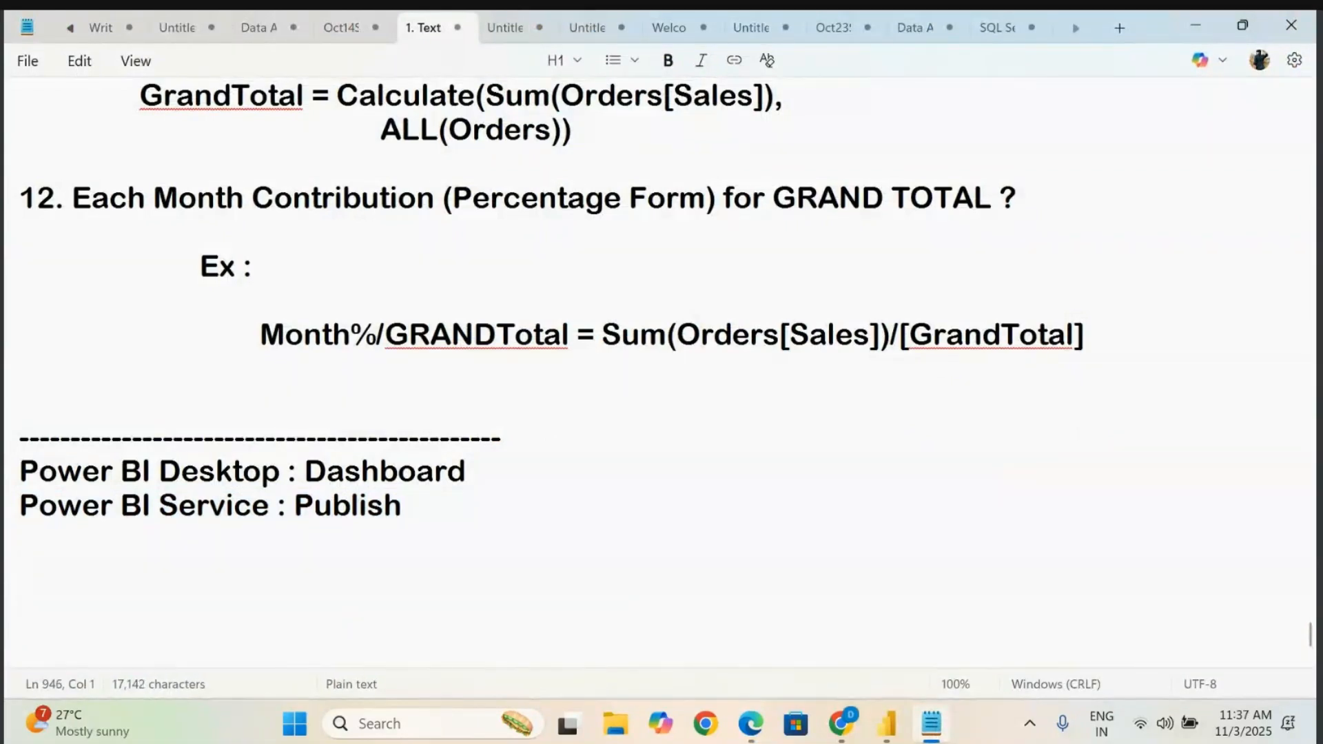
{"action": "type", "text": "Creds :"}
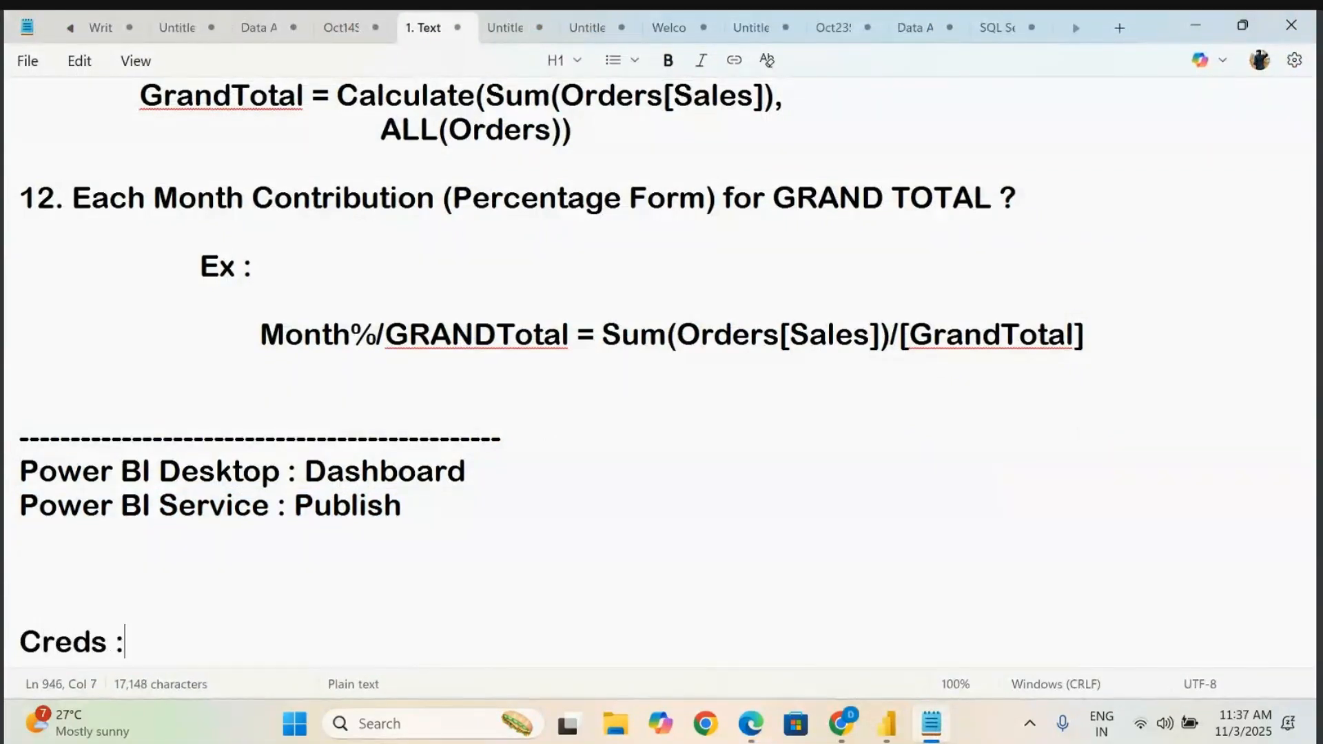
{"action": "key", "text": "Return"}
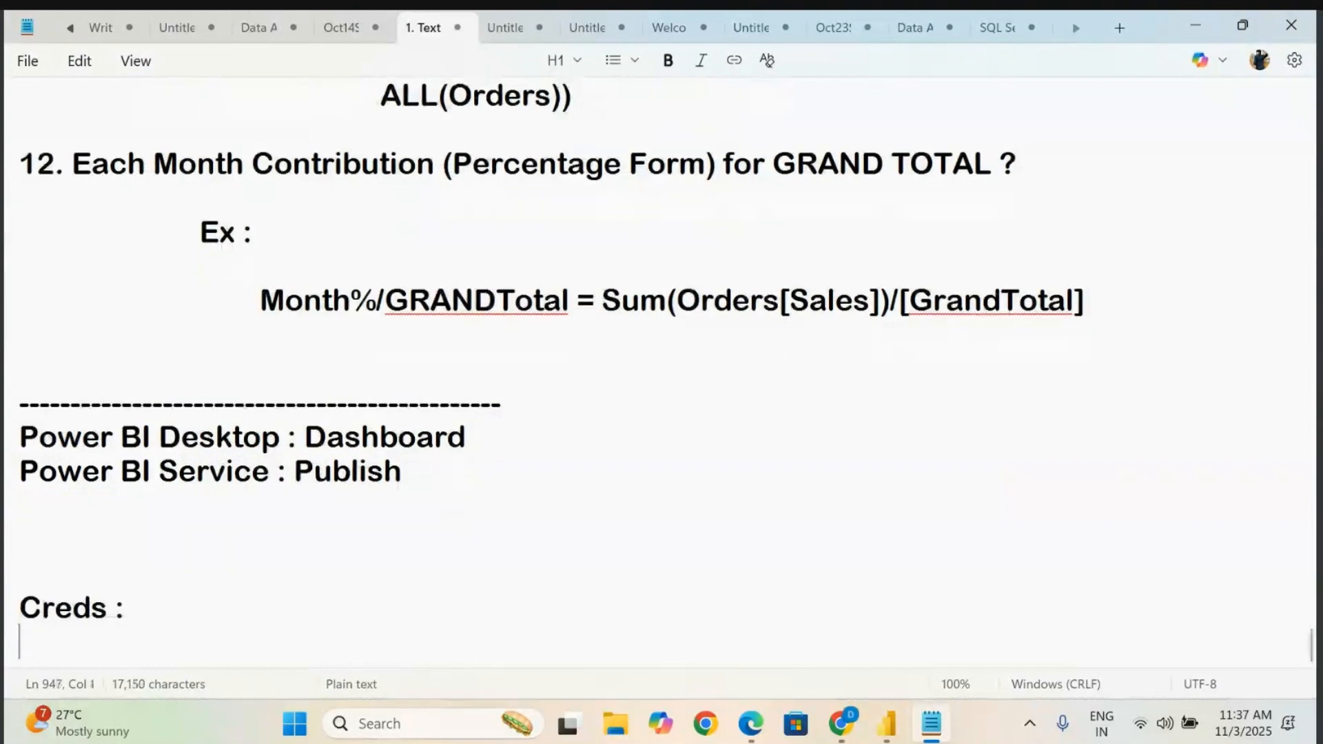
{"action": "type", "text": "------------"}
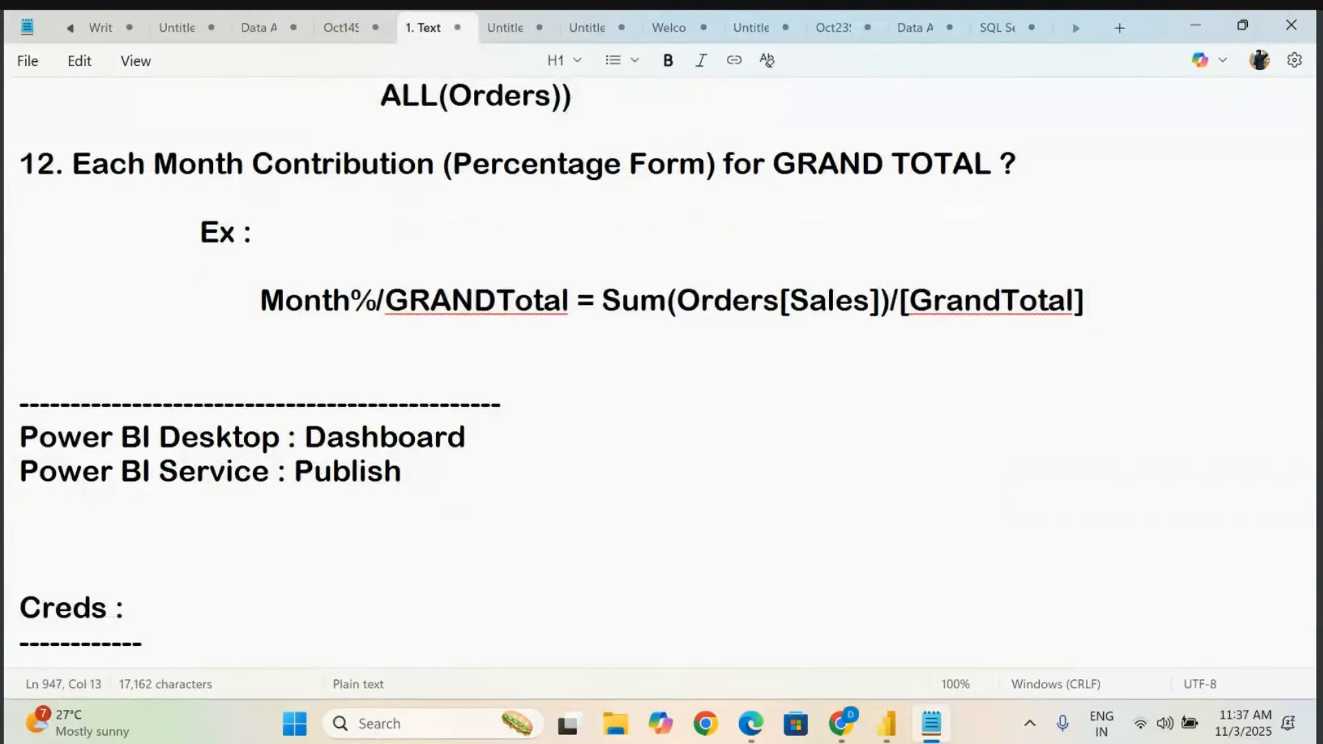
{"action": "scroll", "coordinate": [661, 372], "scroll_direction": "down", "scroll_amount": 3}
{"action": "key", "text": "Return"}
{"action": "key", "text": "Return"}
{"action": "key", "text": "Tab"}
{"action": "key", "text": "Tab"}
{"action": "key", "text": "Tab"}
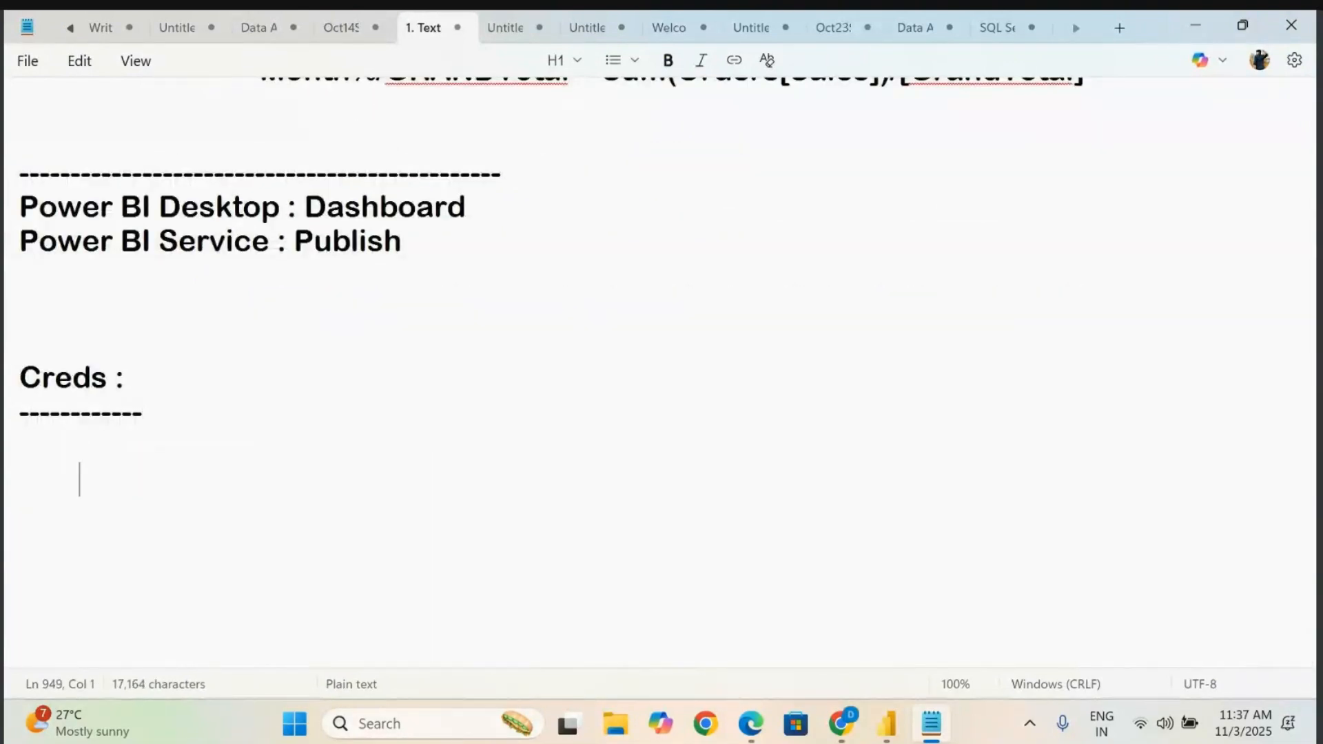
{"action": "key", "text": "BackSpace"}
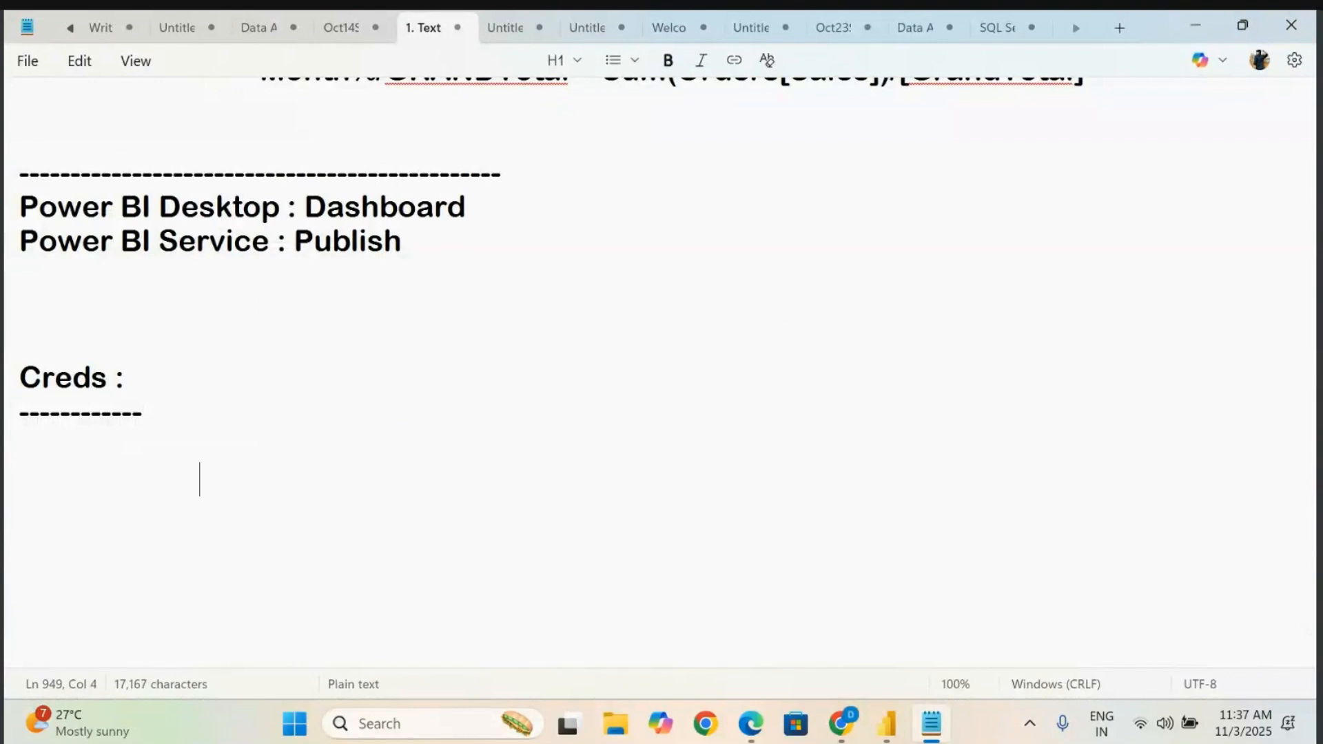
{"action": "type", "text": "Userna"}
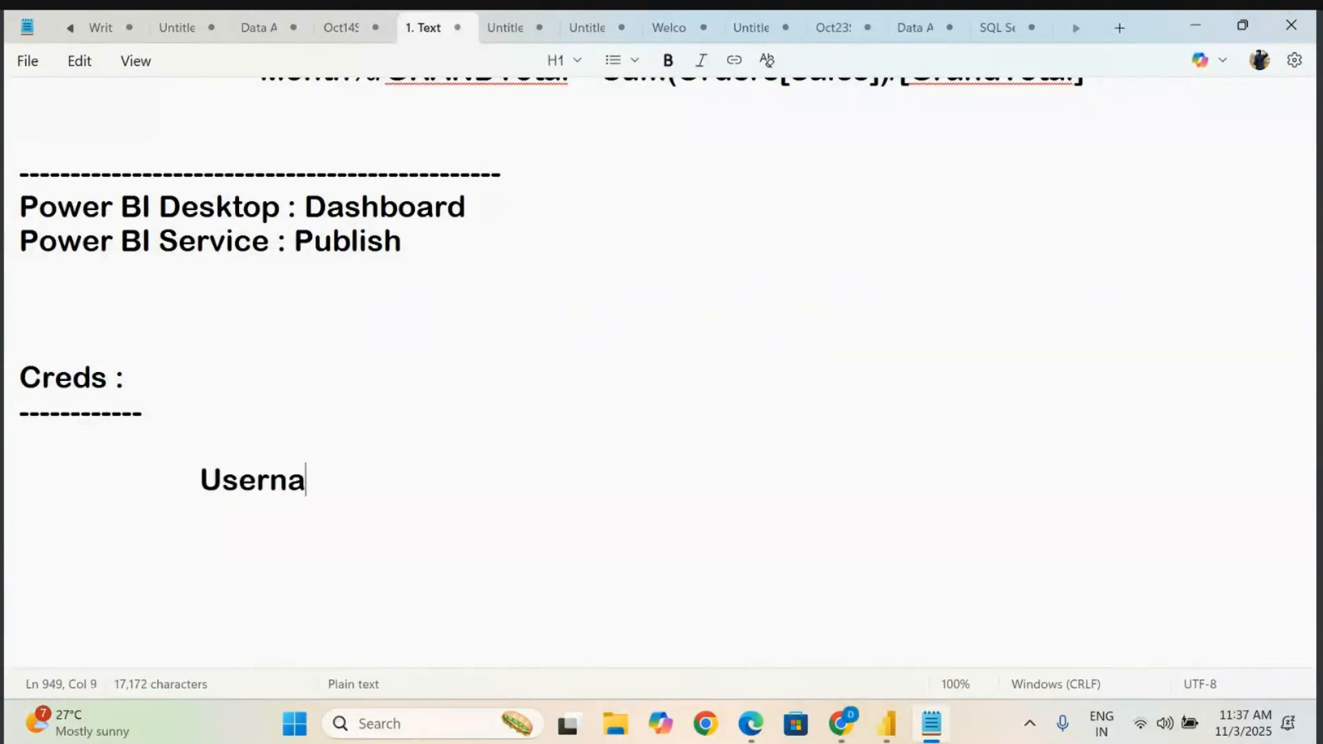
{"action": "type", "text": "me :"}
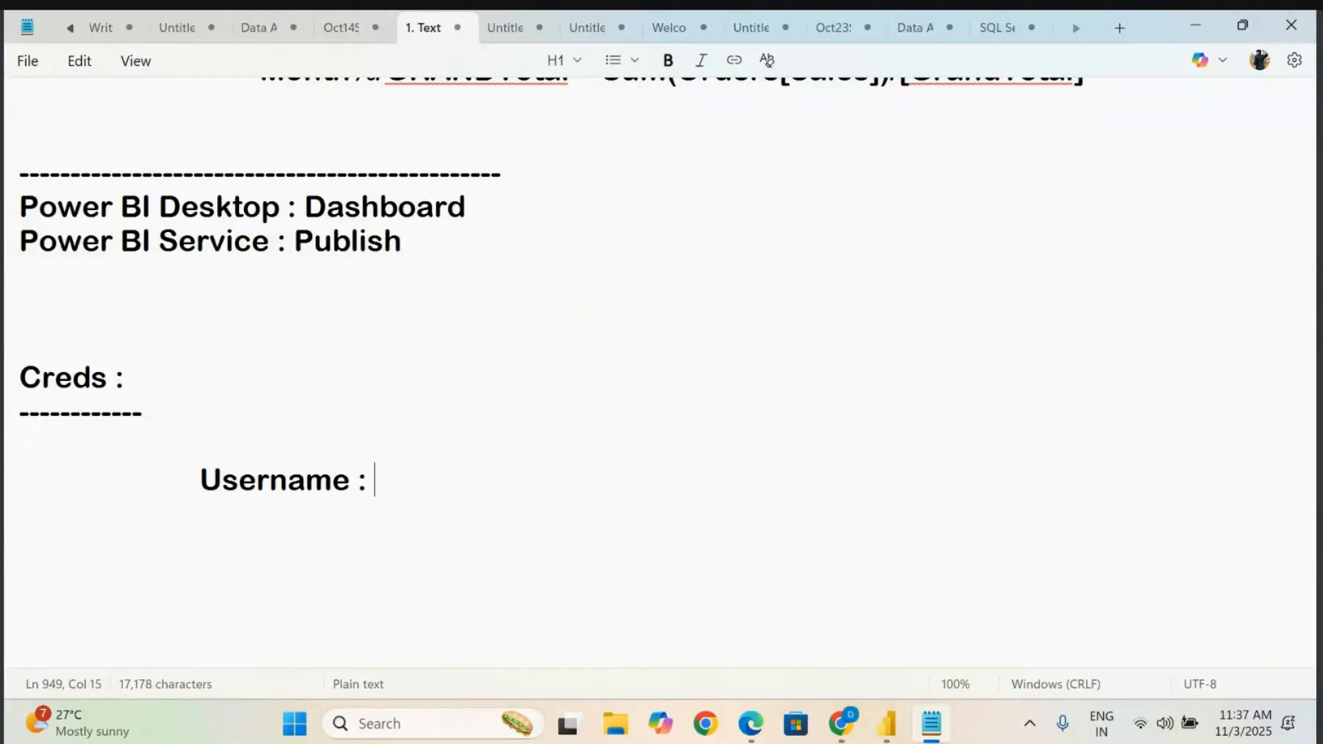
{"action": "key", "text": "ctrl+v"}
Back in the browser, submit the e-mail and retype the account password
{"action": "left_click", "coordinate": [887, 724]}
{"action": "left_click", "coordinate": [751, 725]}
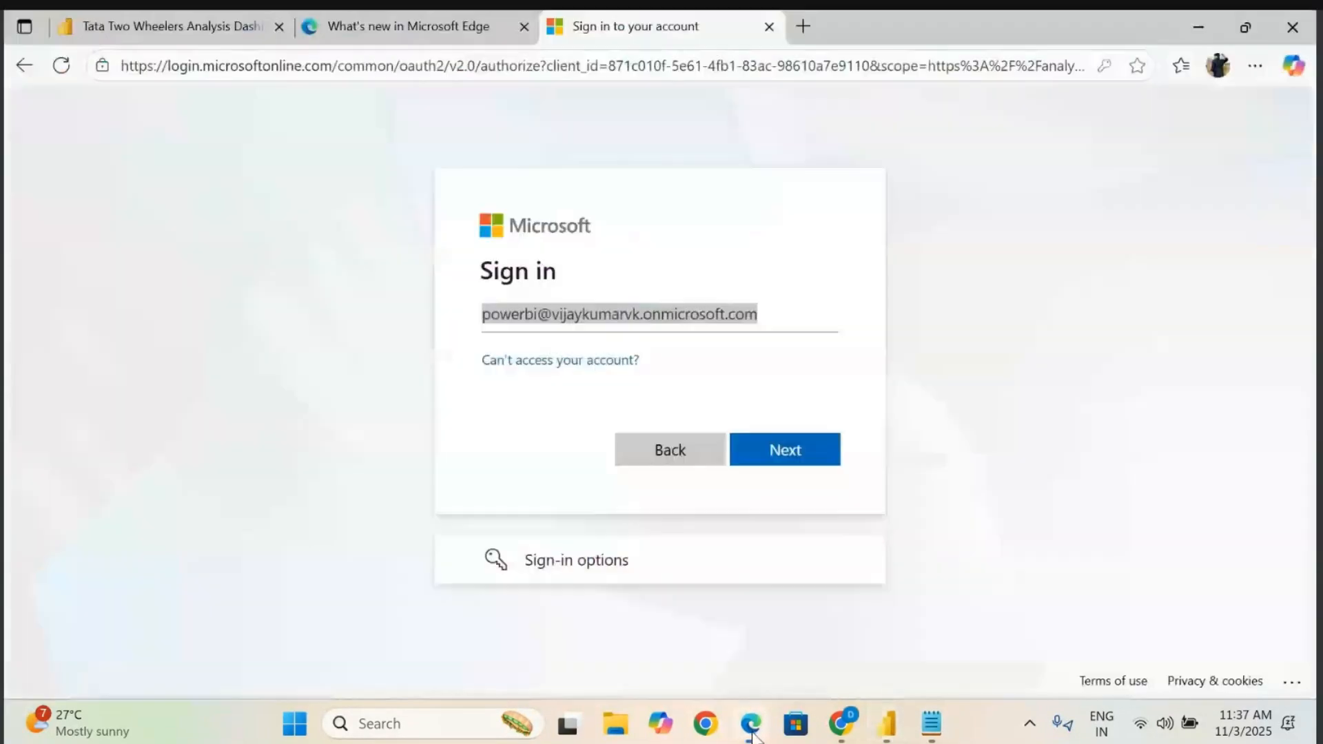
{"action": "left_click", "coordinate": [774, 453]}
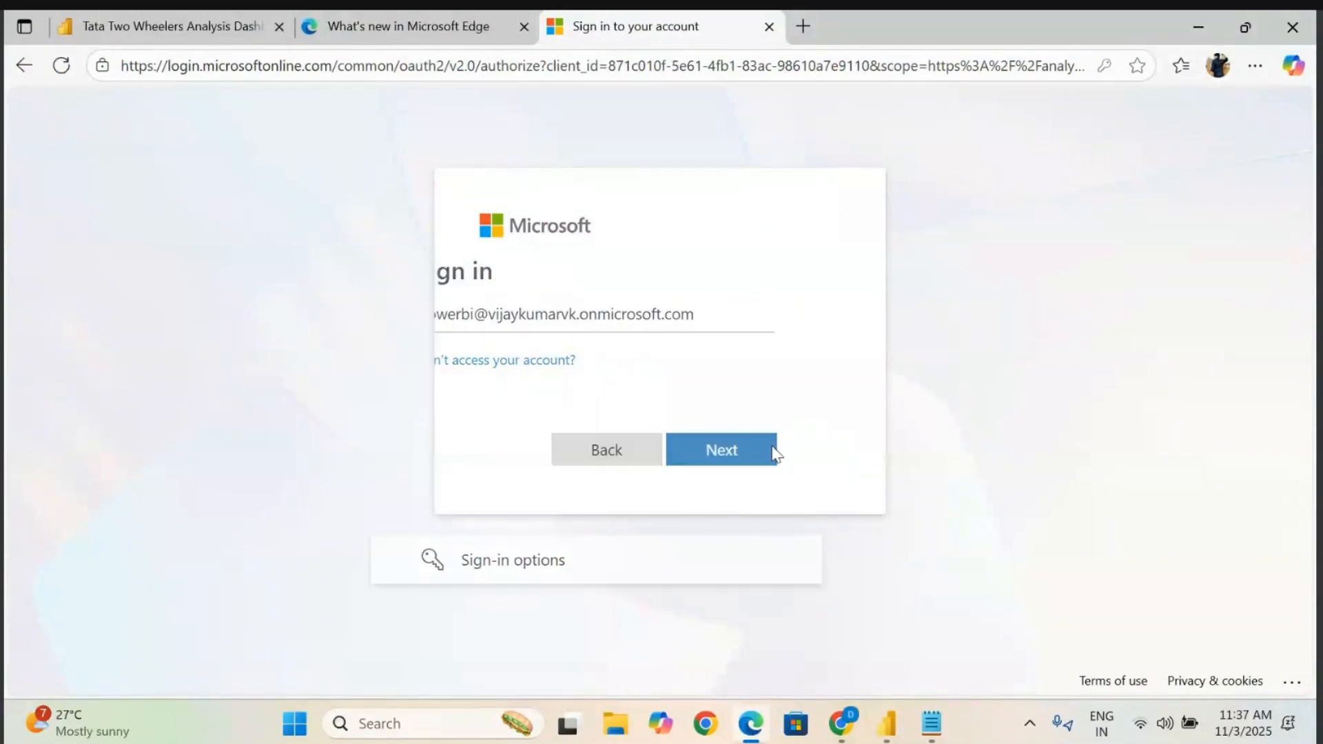
{"action": "left_click", "coordinate": [601, 389]}
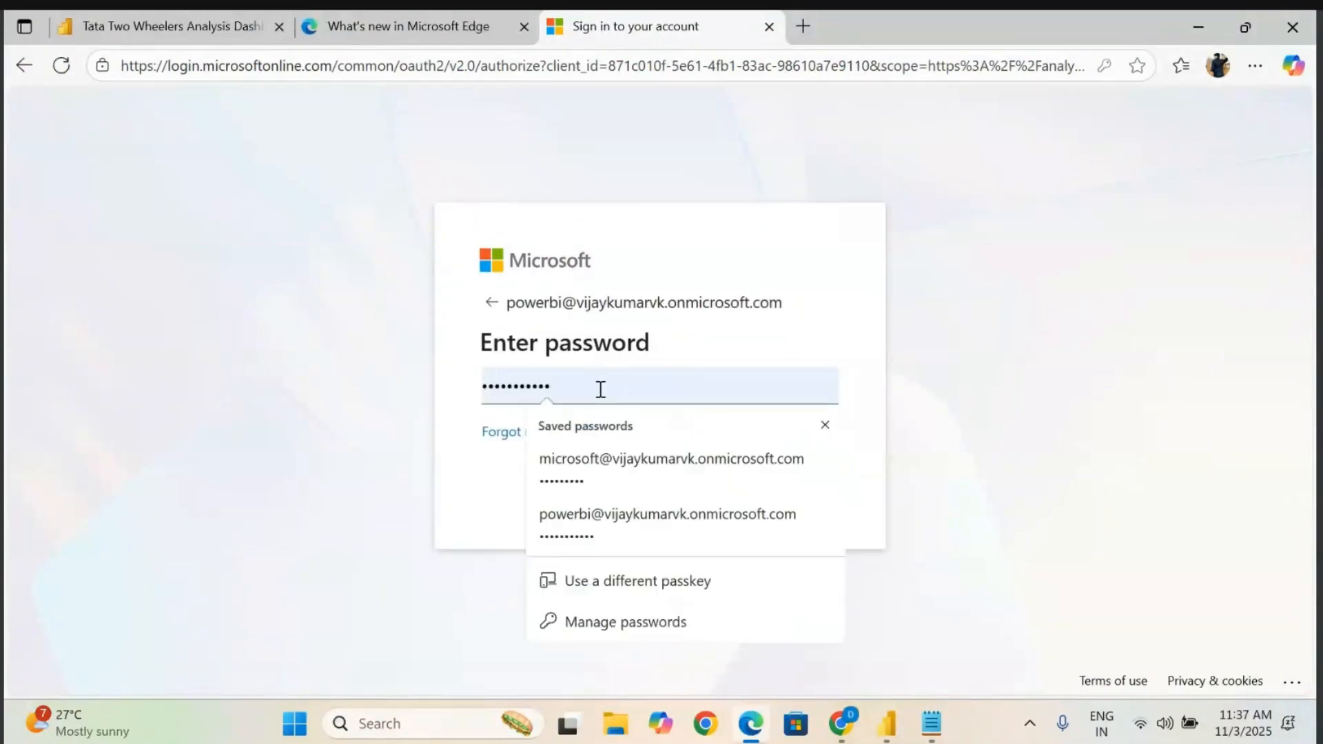
{"action": "key", "text": "BackSpace"}
{"action": "key", "text": "BackSpace"}
{"action": "key", "text": "BackSpace"}
{"action": "key", "text": "BackSpace"}
{"action": "key", "text": "BackSpace"}
{"action": "key", "text": "BackSpace"}
{"action": "key", "text": "BackSpace"}
{"action": "key", "text": "BackSpace"}
{"action": "key", "text": "BackSpace"}
{"action": "key", "text": "BackSpace"}
{"action": "key", "text": "BackSpace"}
{"action": "type", "text": "•••••"}
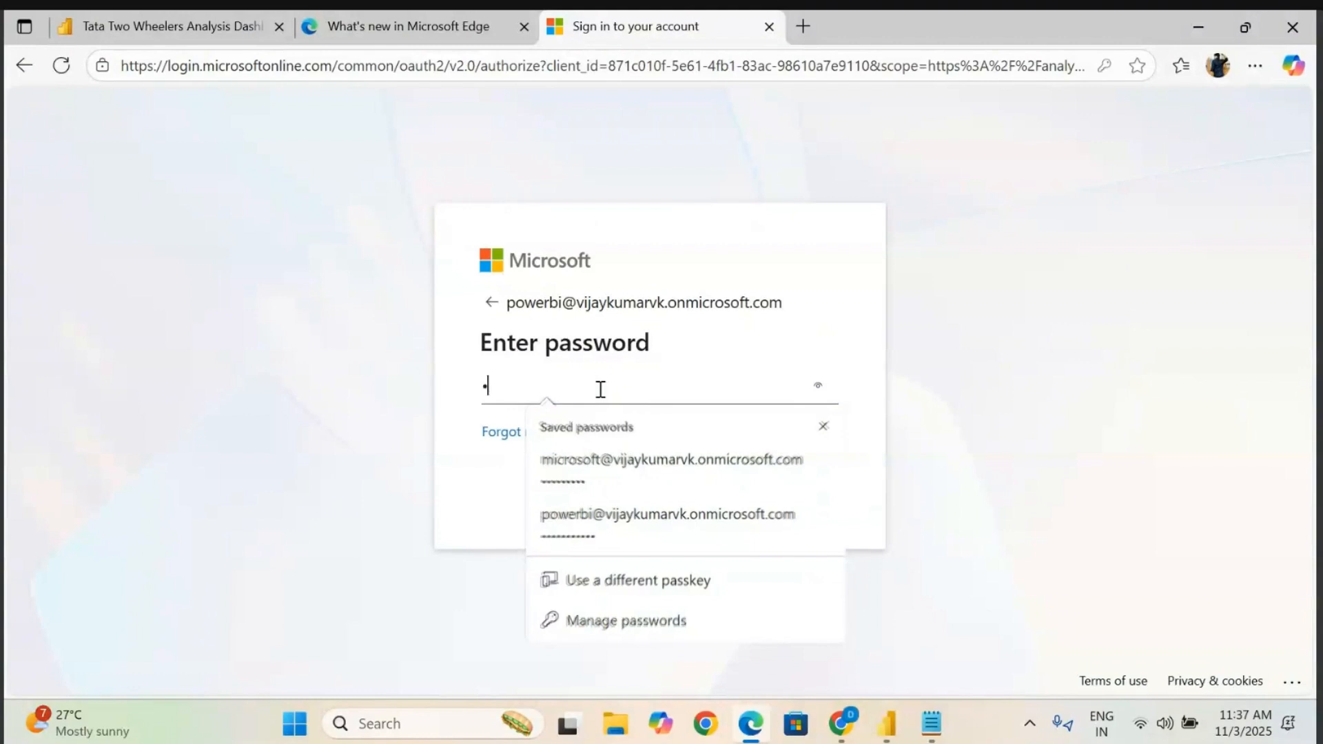
{"action": "type", "text": "••••••"}
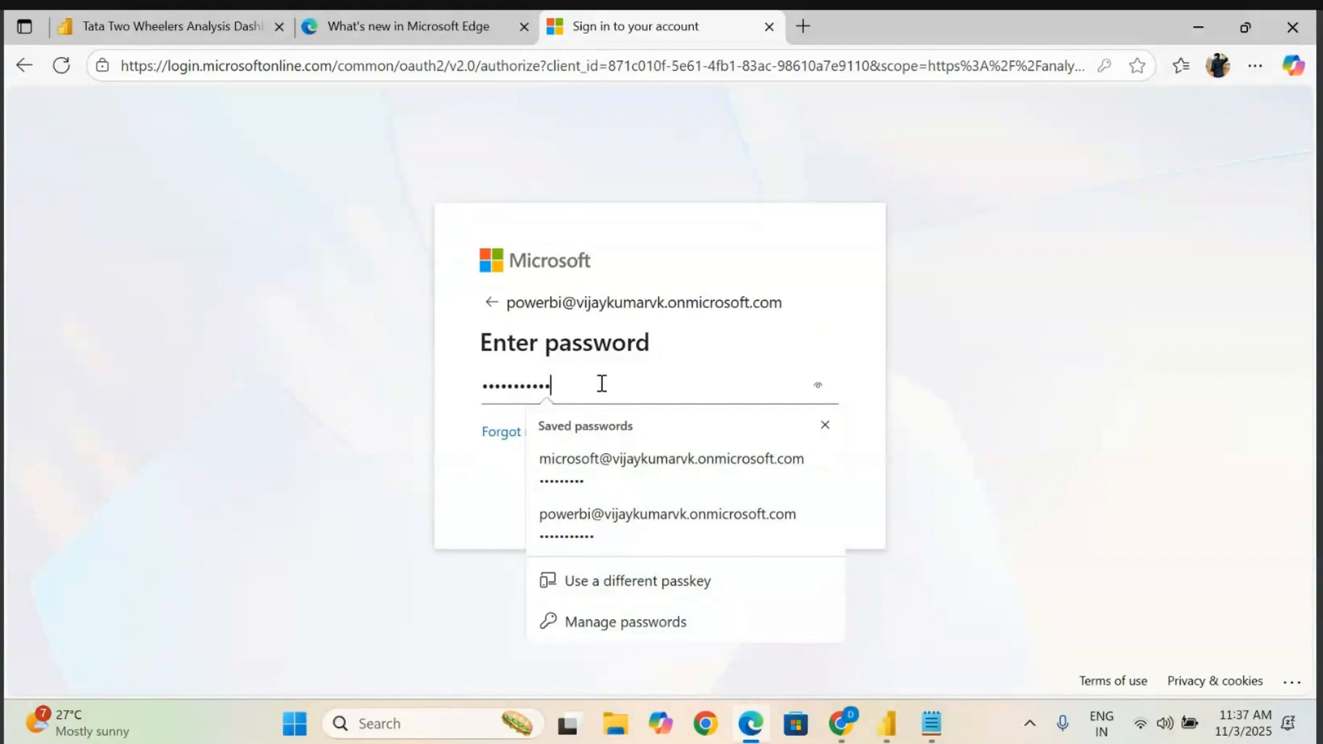
Check the revealed password, sign in, and accept staying signed in
{"action": "left_click", "coordinate": [818, 386]}
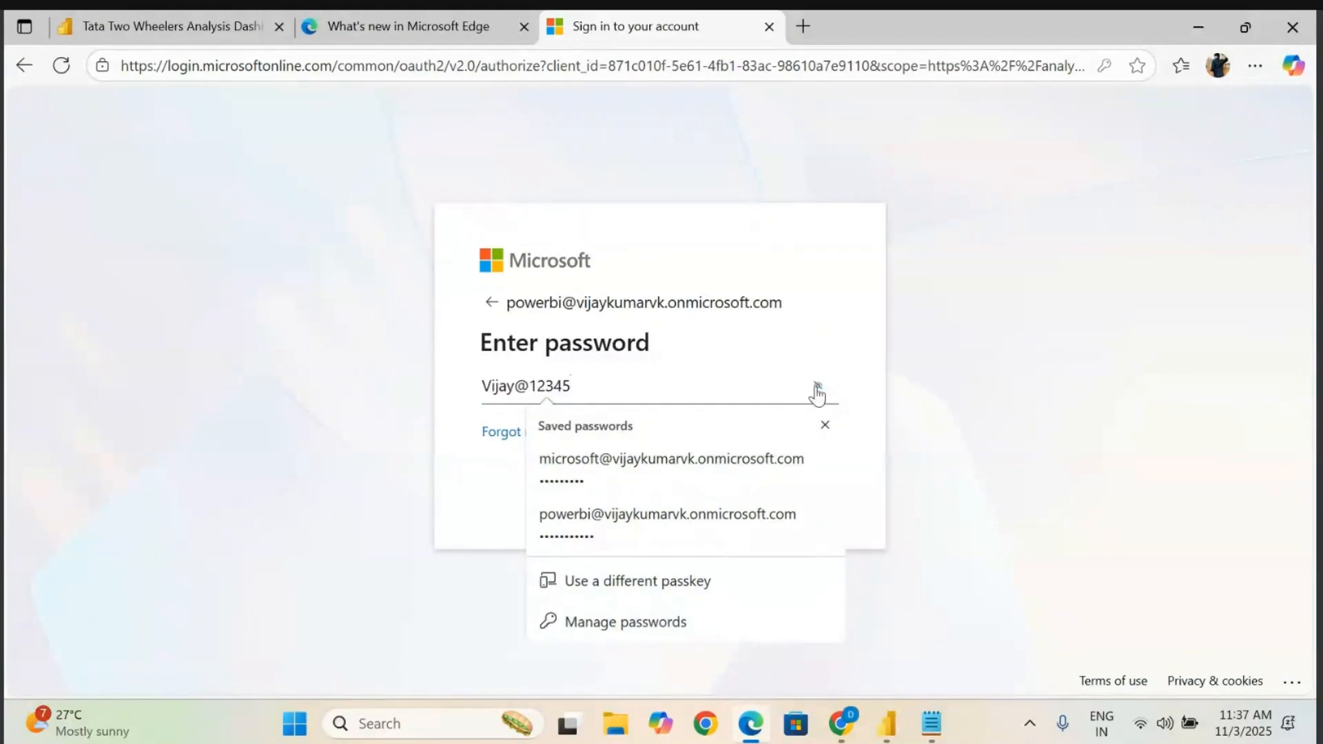
{"action": "left_click_drag", "start_coordinate": [594, 385], "coordinate": [452, 390]}
{"action": "left_click_drag", "start_coordinate": [597, 383], "coordinate": [503, 392]}
{"action": "left_click", "coordinate": [664, 377]}
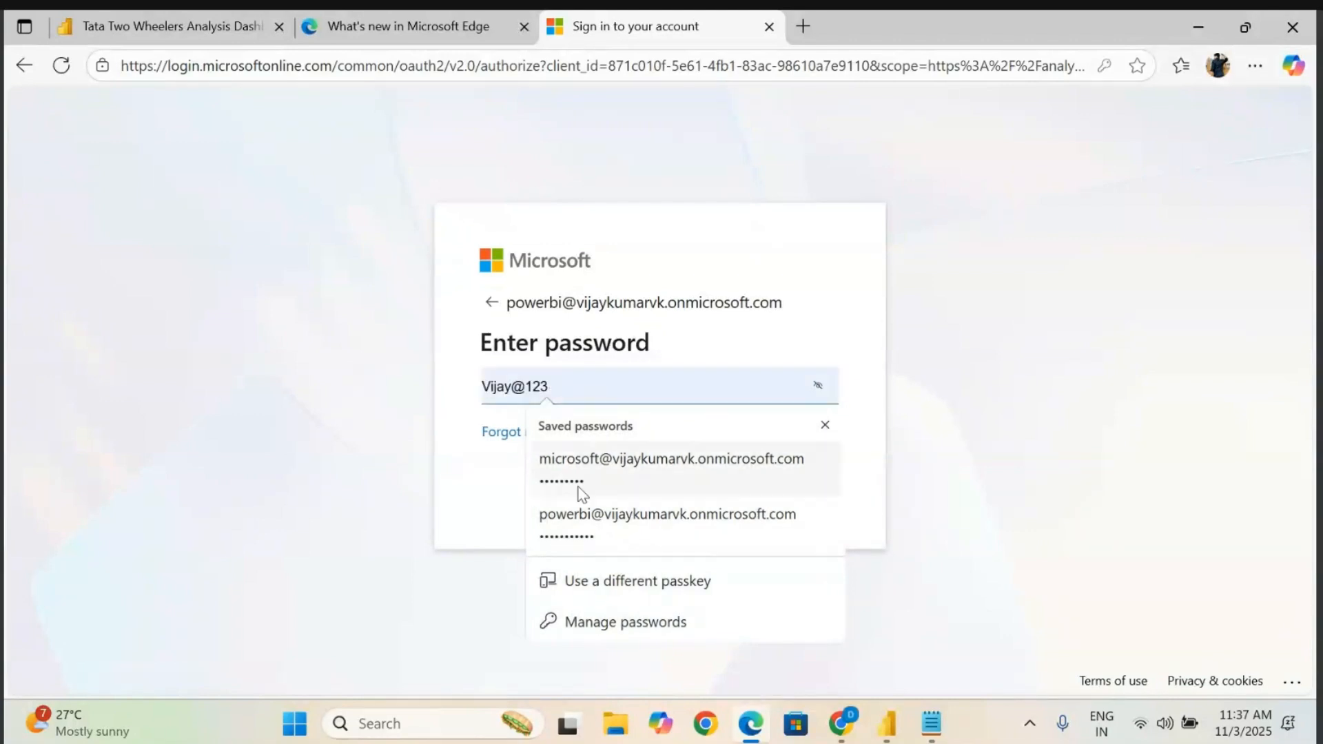
{"action": "left_click", "coordinate": [464, 476]}
{"action": "left_click", "coordinate": [801, 485]}
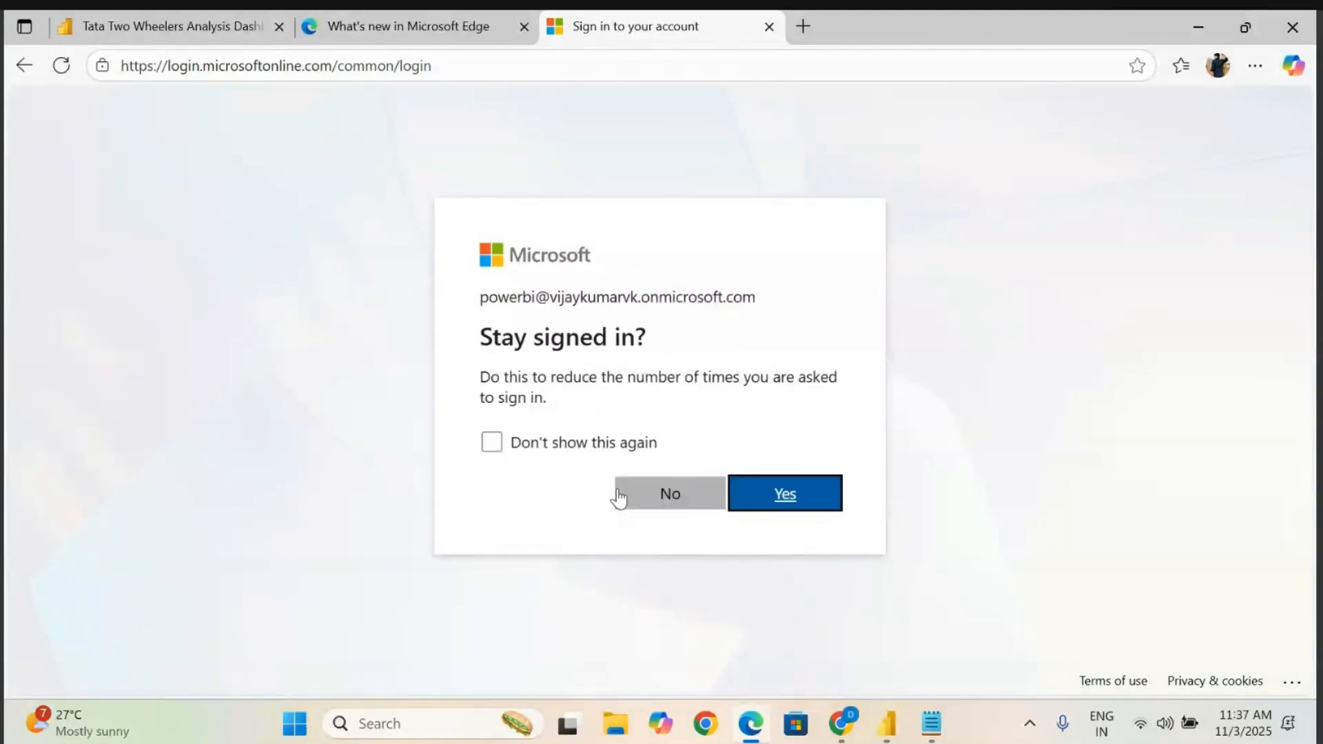
{"action": "left_click", "coordinate": [773, 499]}
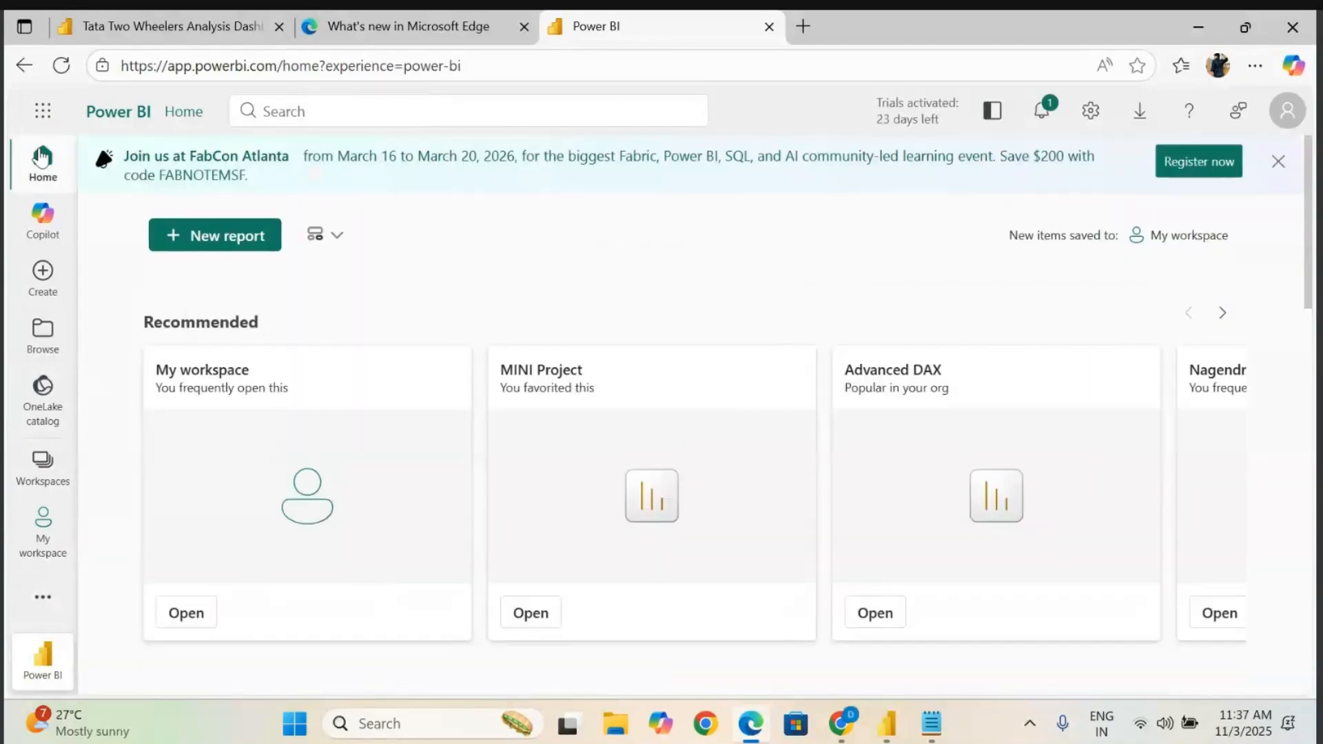
Look through the Home page's Recommended and Recent lists, then go to the Copilot page
{"action": "scroll", "coordinate": [367, 440], "scroll_direction": "down", "scroll_amount": 15}
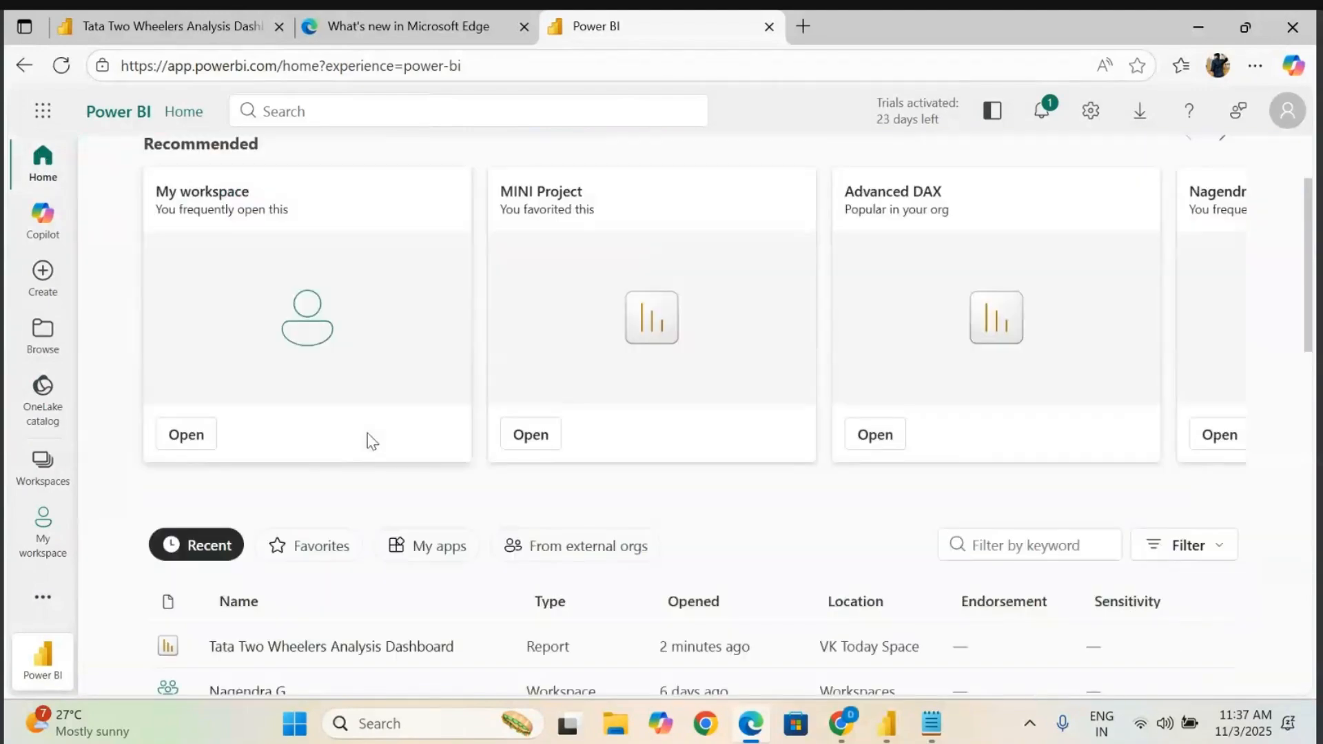
{"action": "scroll", "coordinate": [372, 441], "scroll_direction": "down", "scroll_amount": 3}
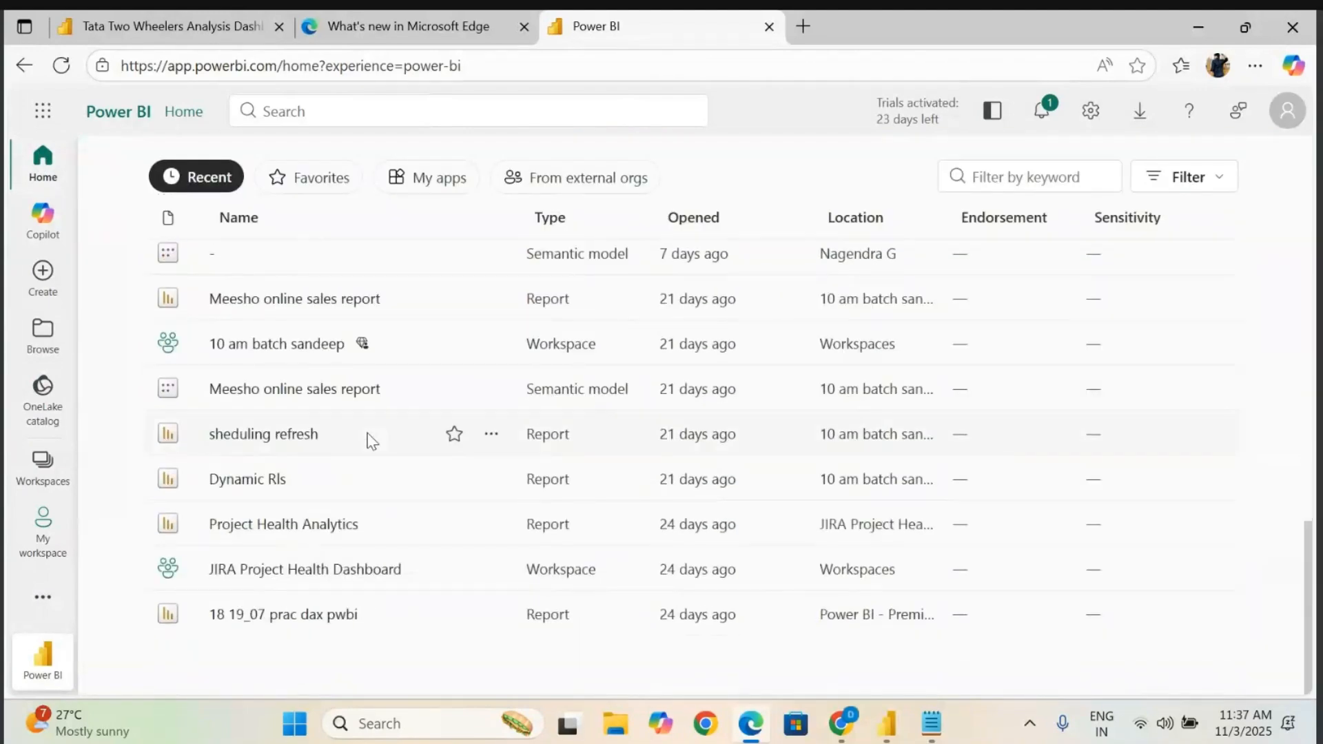
{"action": "scroll", "coordinate": [372, 441], "scroll_direction": "up", "scroll_amount": 10}
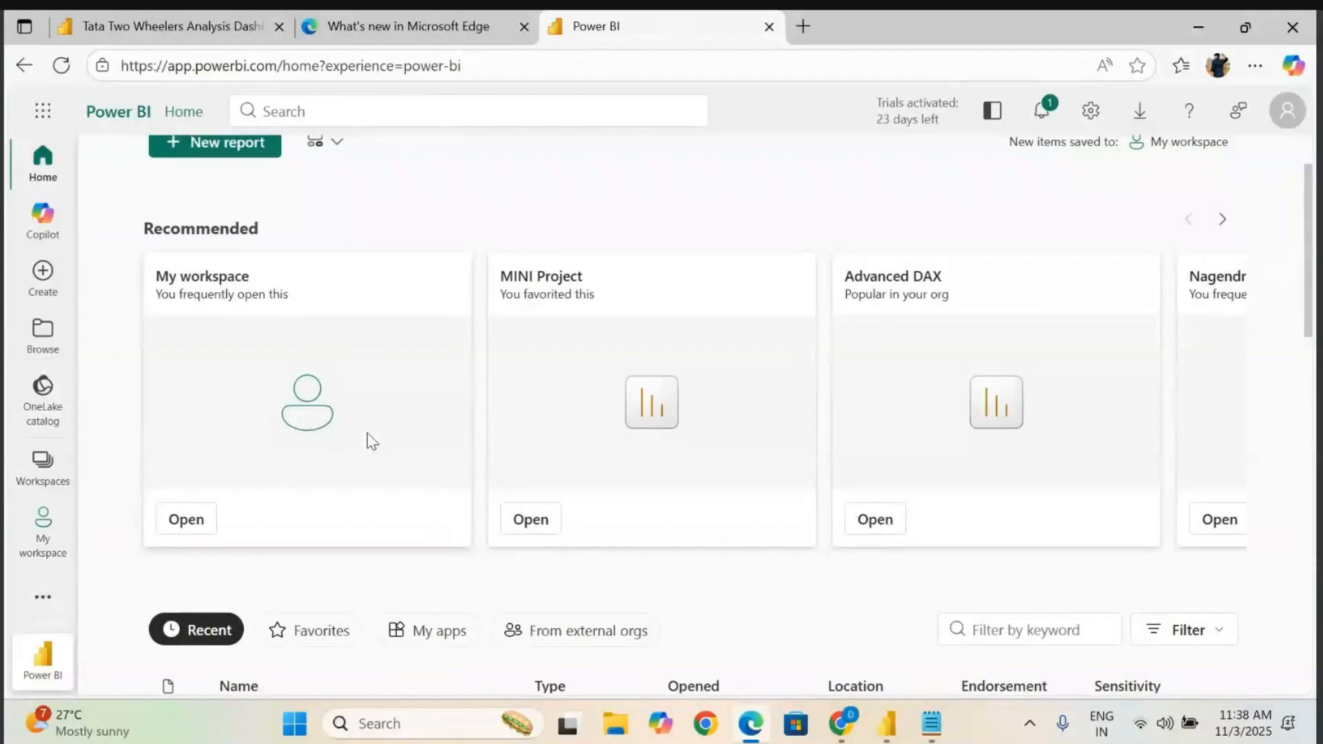
{"action": "scroll", "coordinate": [372, 441], "scroll_direction": "up", "scroll_amount": 2}
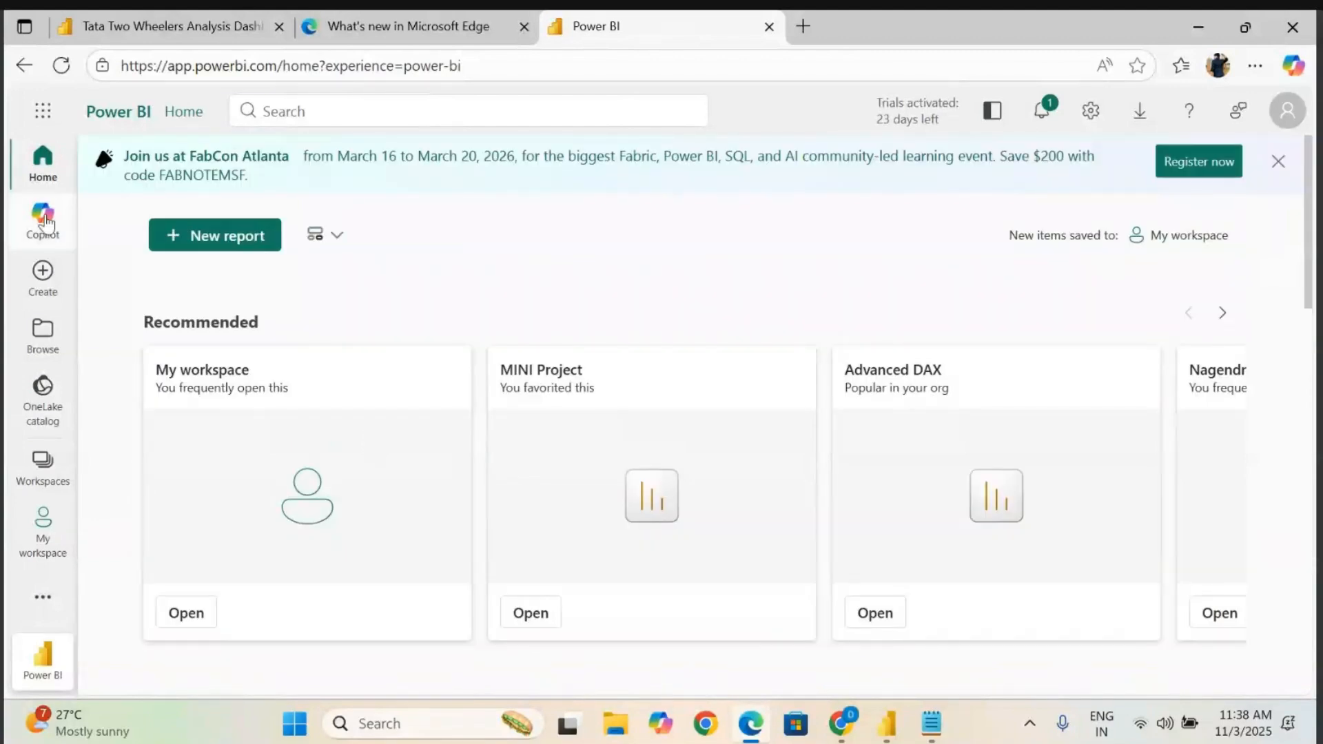
{"action": "left_click", "coordinate": [40, 226]}
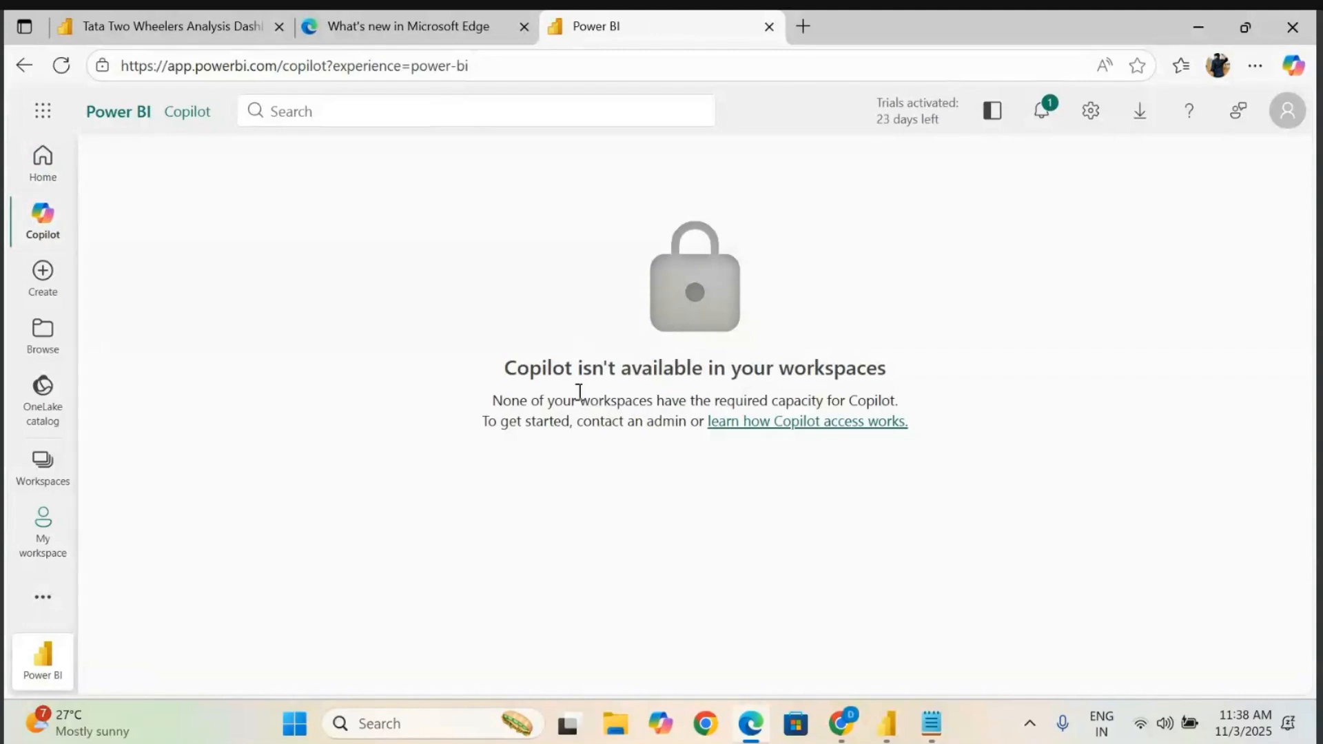
Review the Create page's Add data options, then return to the Power BI Desktop dashboard
{"action": "left_click", "coordinate": [42, 274]}
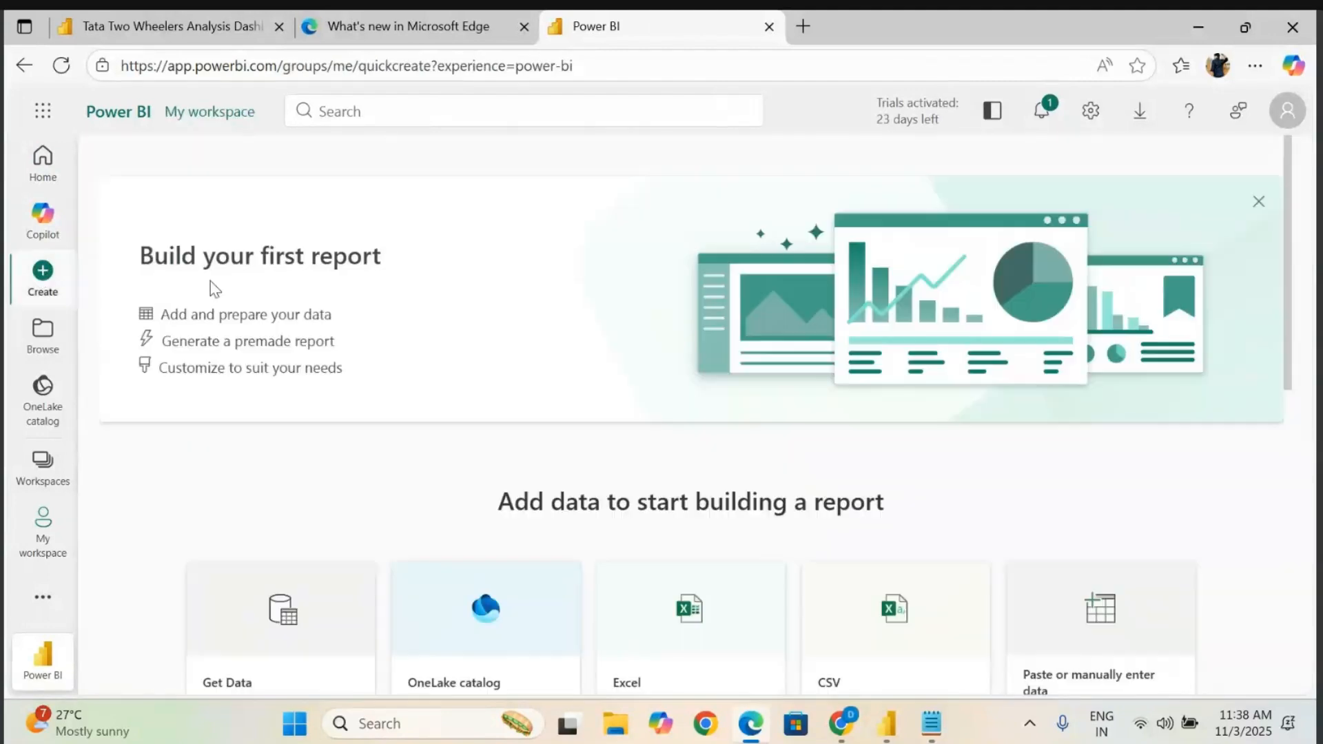
{"action": "scroll", "coordinate": [346, 512], "scroll_direction": "down", "scroll_amount": 4}
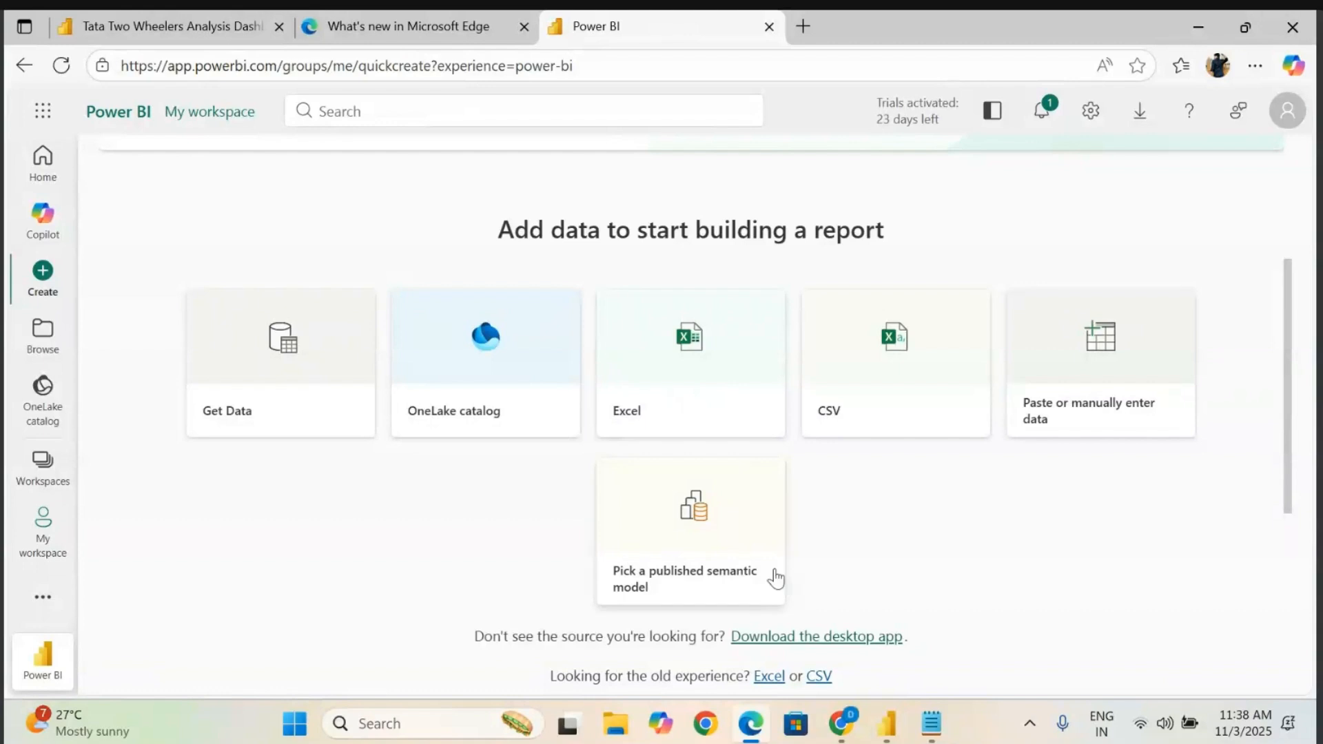
{"action": "left_click", "coordinate": [887, 723]}
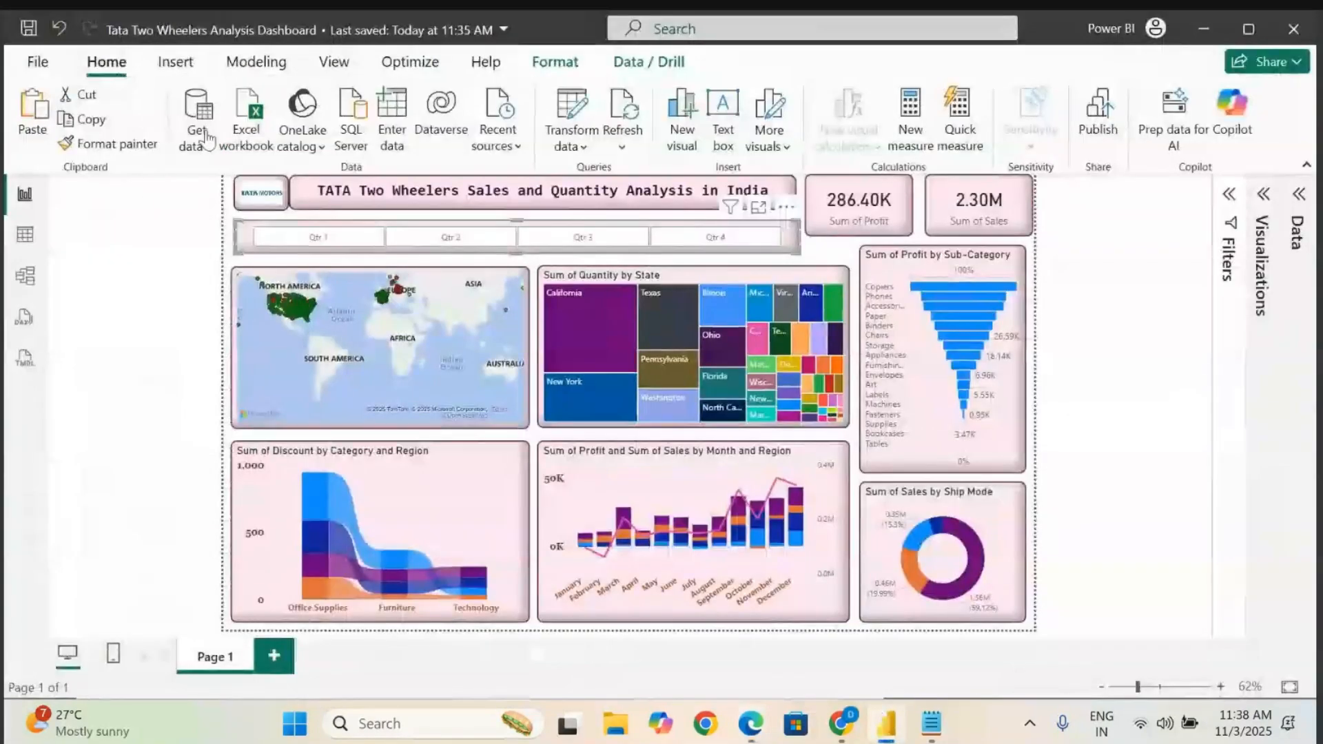
{"action": "left_click", "coordinate": [255, 129]}
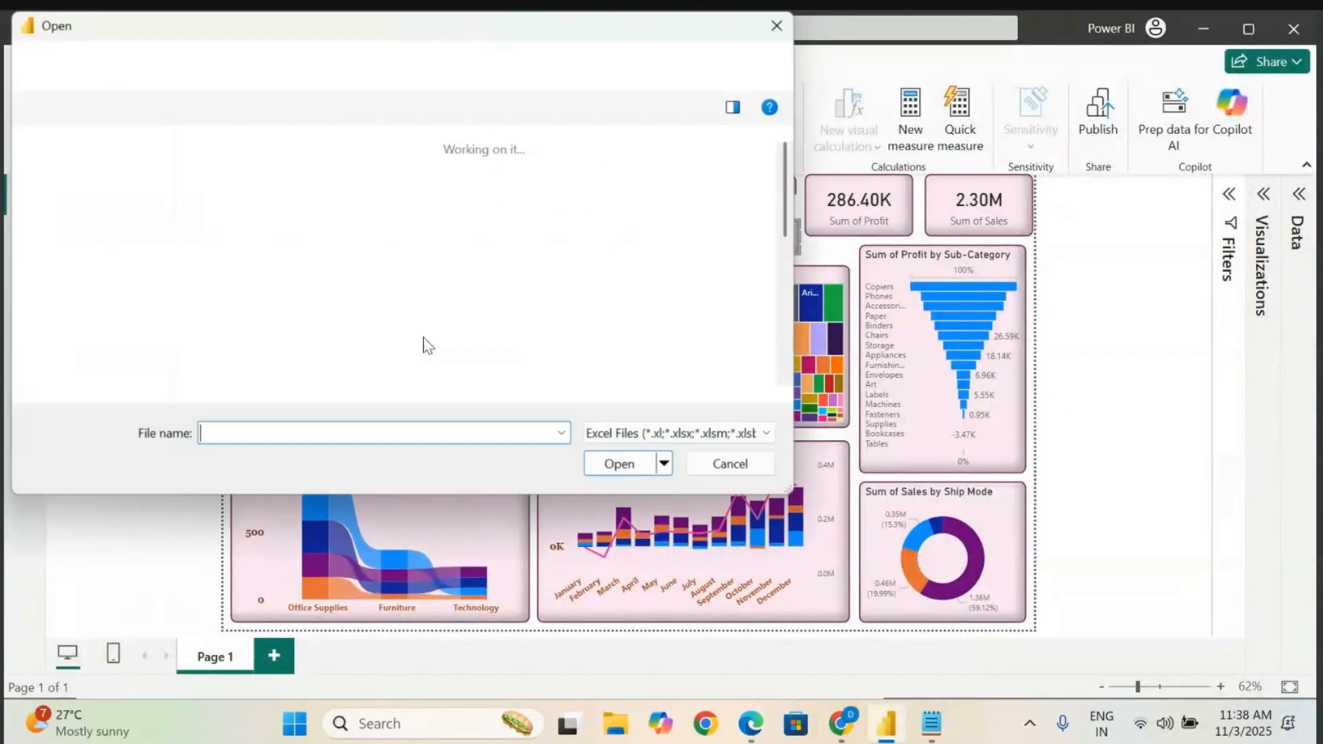
{"action": "left_click", "coordinate": [93, 241]}
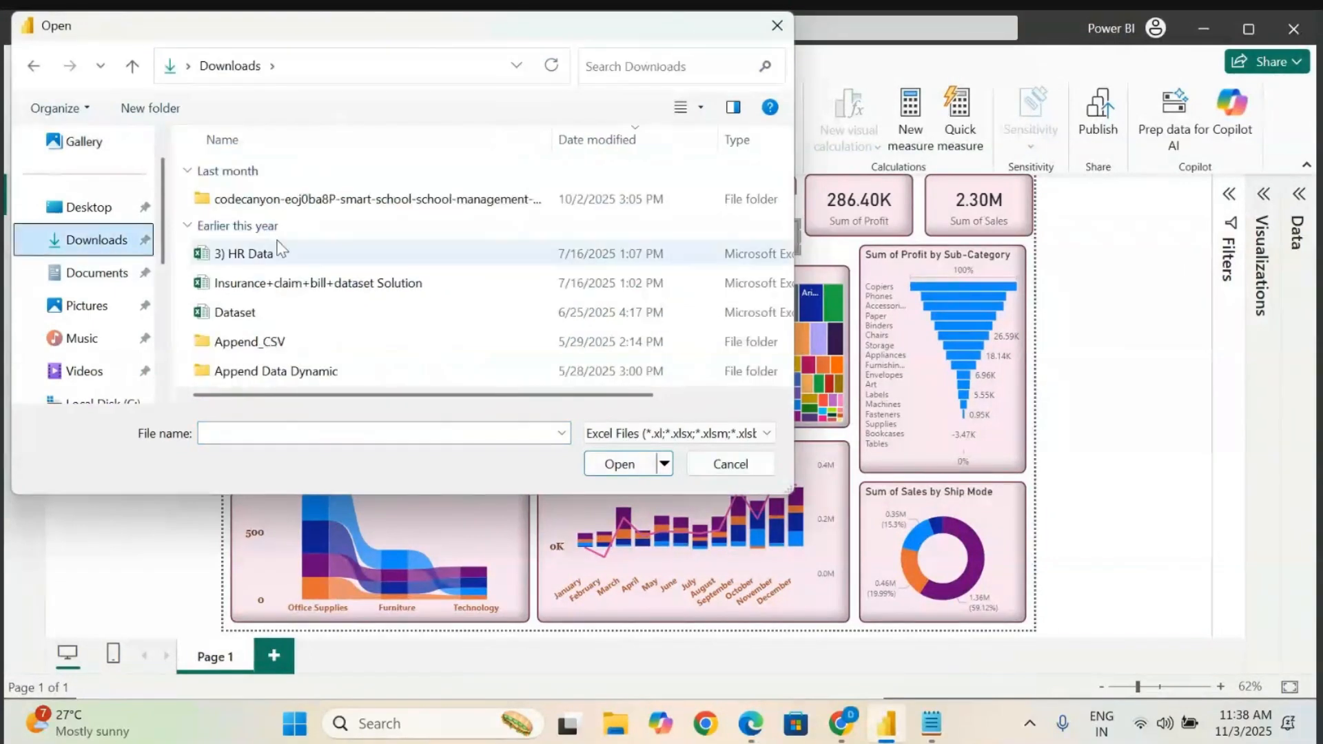
{"action": "left_click", "coordinate": [299, 262]}
{"action": "left_click", "coordinate": [613, 466]}
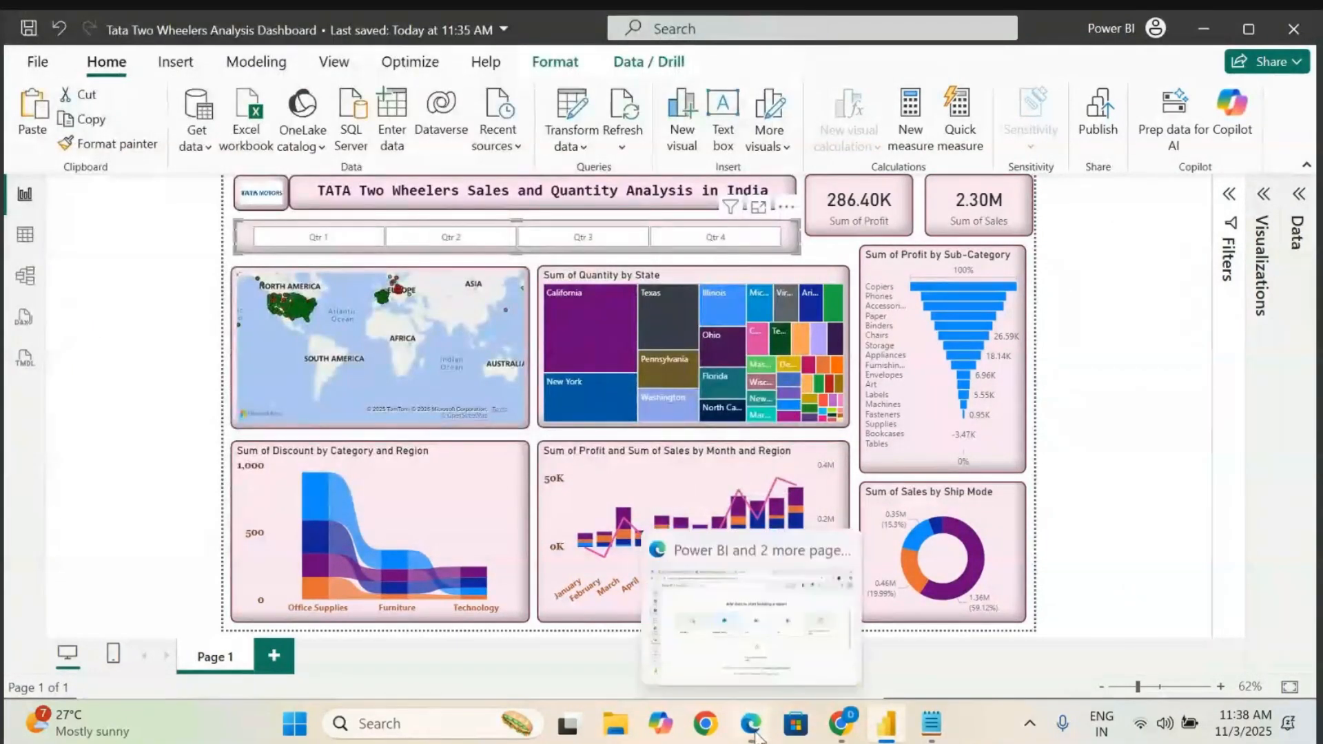
{"action": "left_click", "coordinate": [750, 723]}
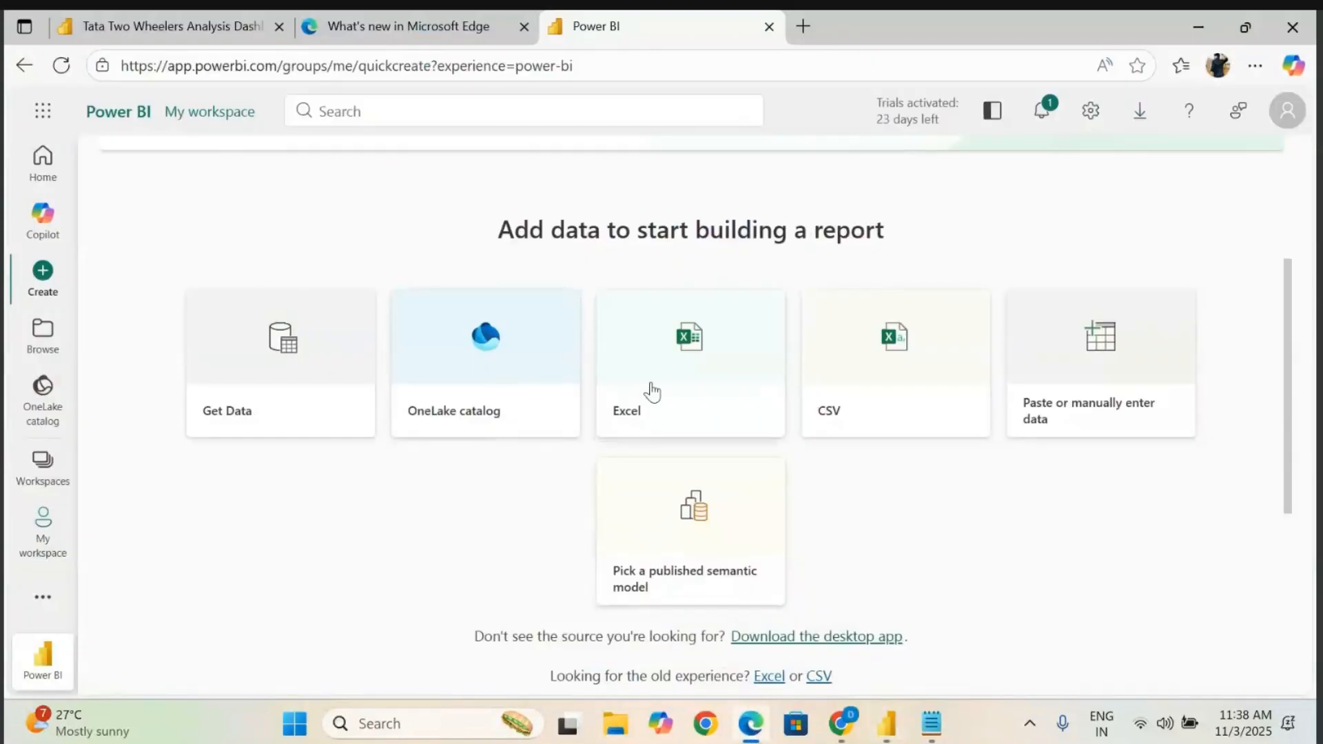
{"action": "scroll", "coordinate": [651, 391], "scroll_direction": "down", "scroll_amount": 5}
{"action": "scroll", "coordinate": [650, 390], "scroll_direction": "up", "scroll_amount": 5}
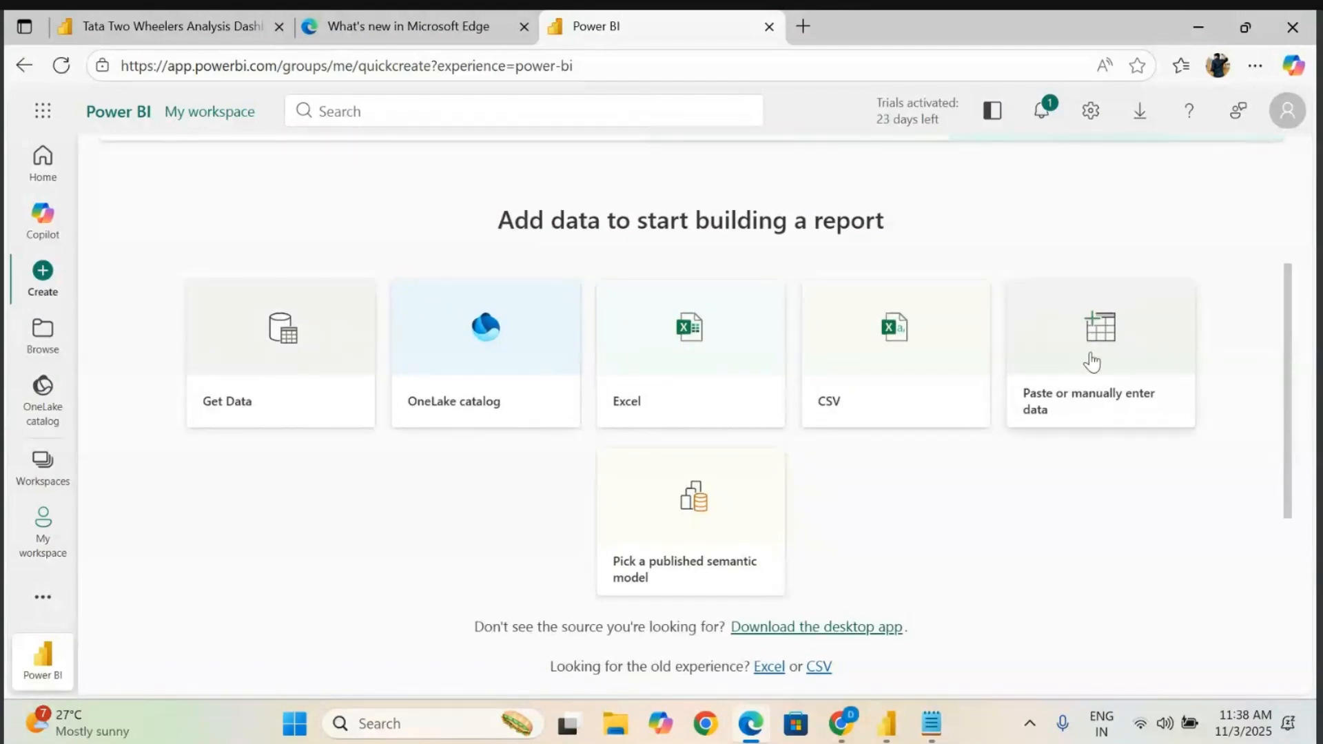
Check Recent, Favorites and Shared with me under Browse, then go to OneLake catalog
{"action": "left_click", "coordinate": [53, 338]}
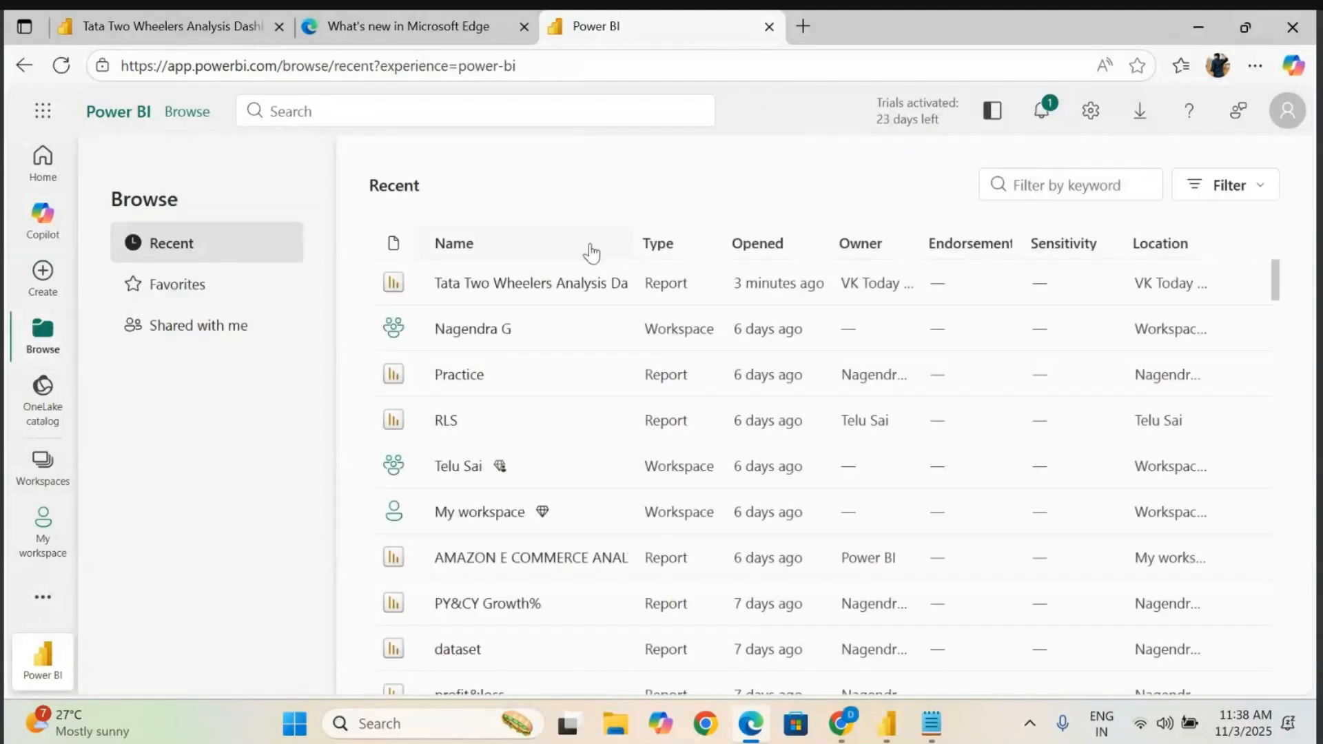
{"action": "left_click", "coordinate": [187, 305]}
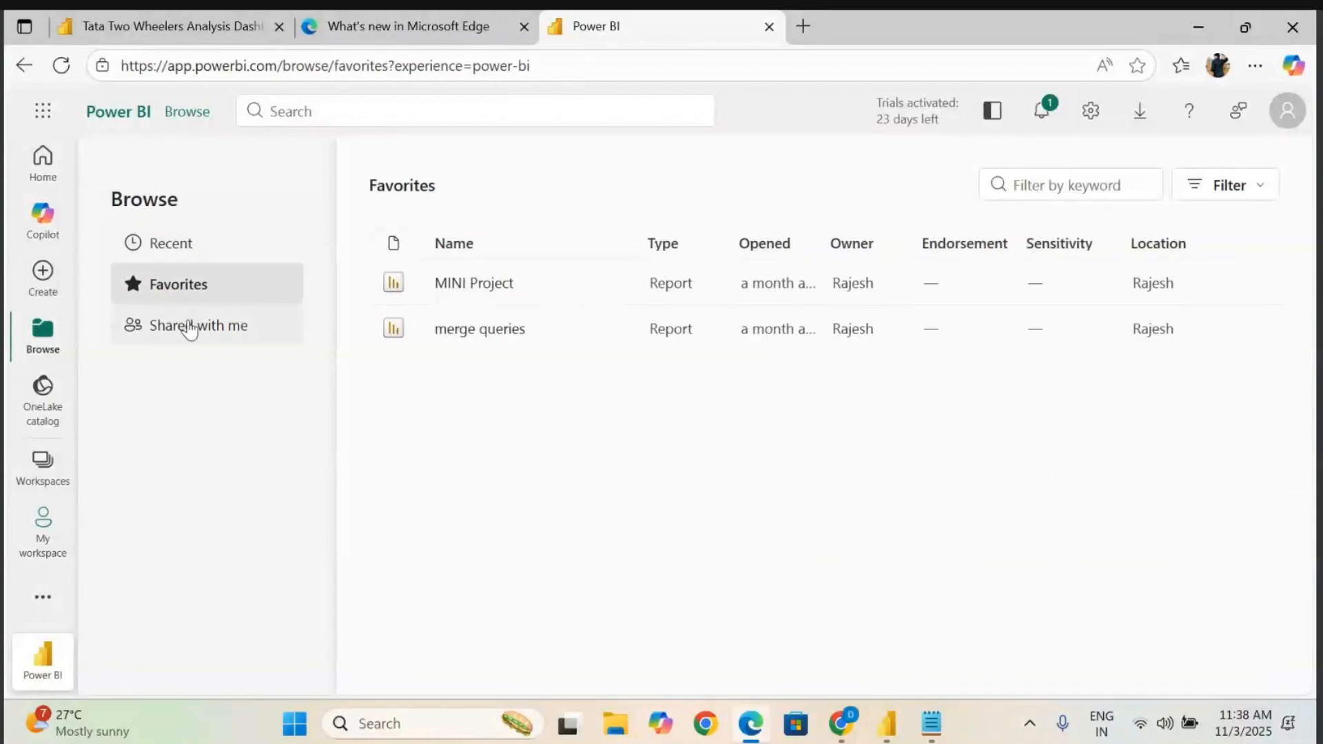
{"action": "left_click", "coordinate": [190, 329]}
{"action": "left_click", "coordinate": [167, 243]}
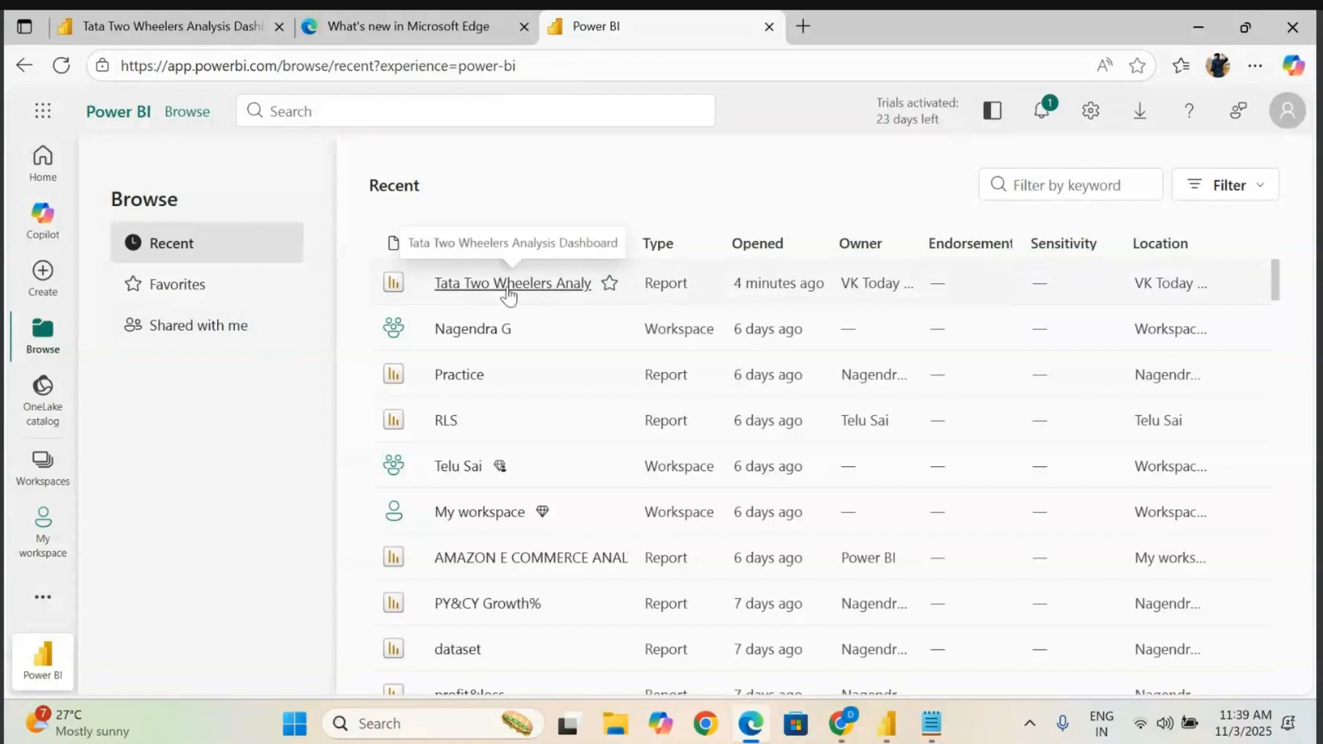
{"action": "left_click", "coordinate": [43, 414]}
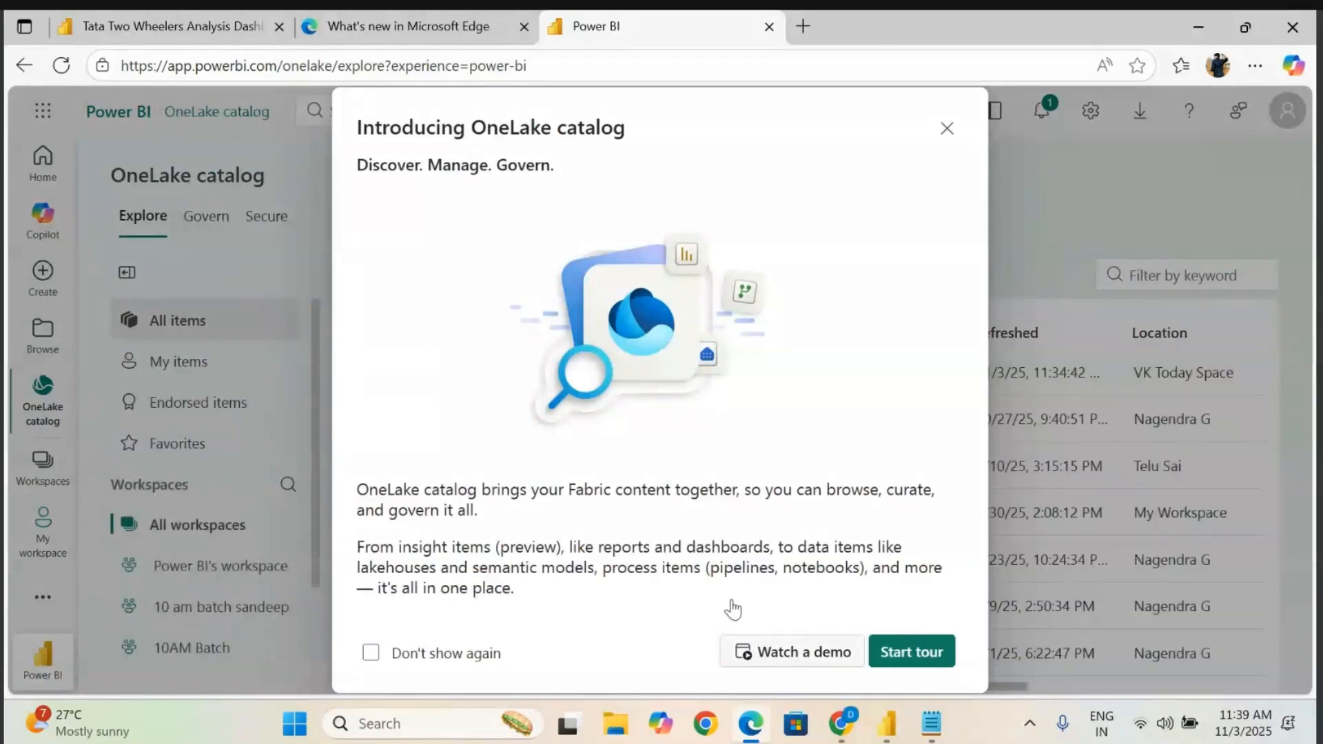
Dismiss the OneLake introduction, glance at the Workspaces list, then go to My workspace
{"action": "left_click", "coordinate": [947, 128]}
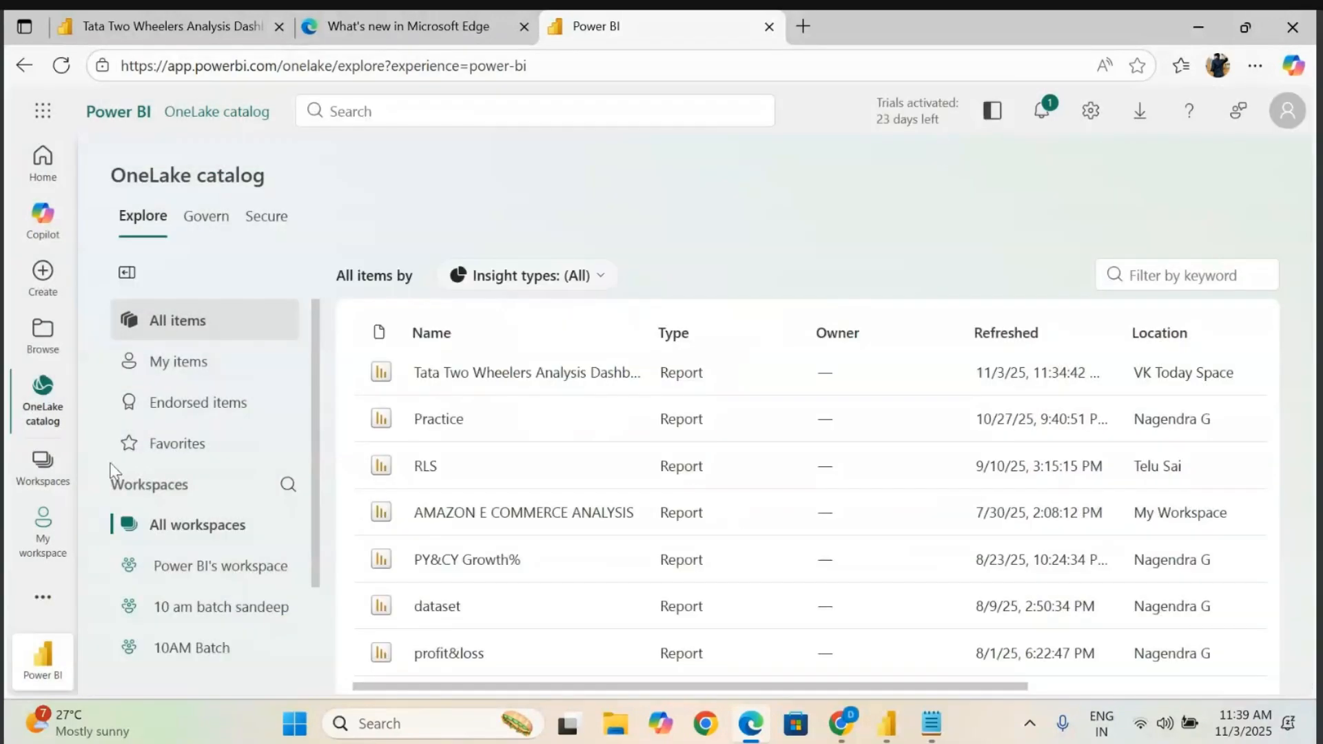
{"action": "left_click", "coordinate": [38, 472]}
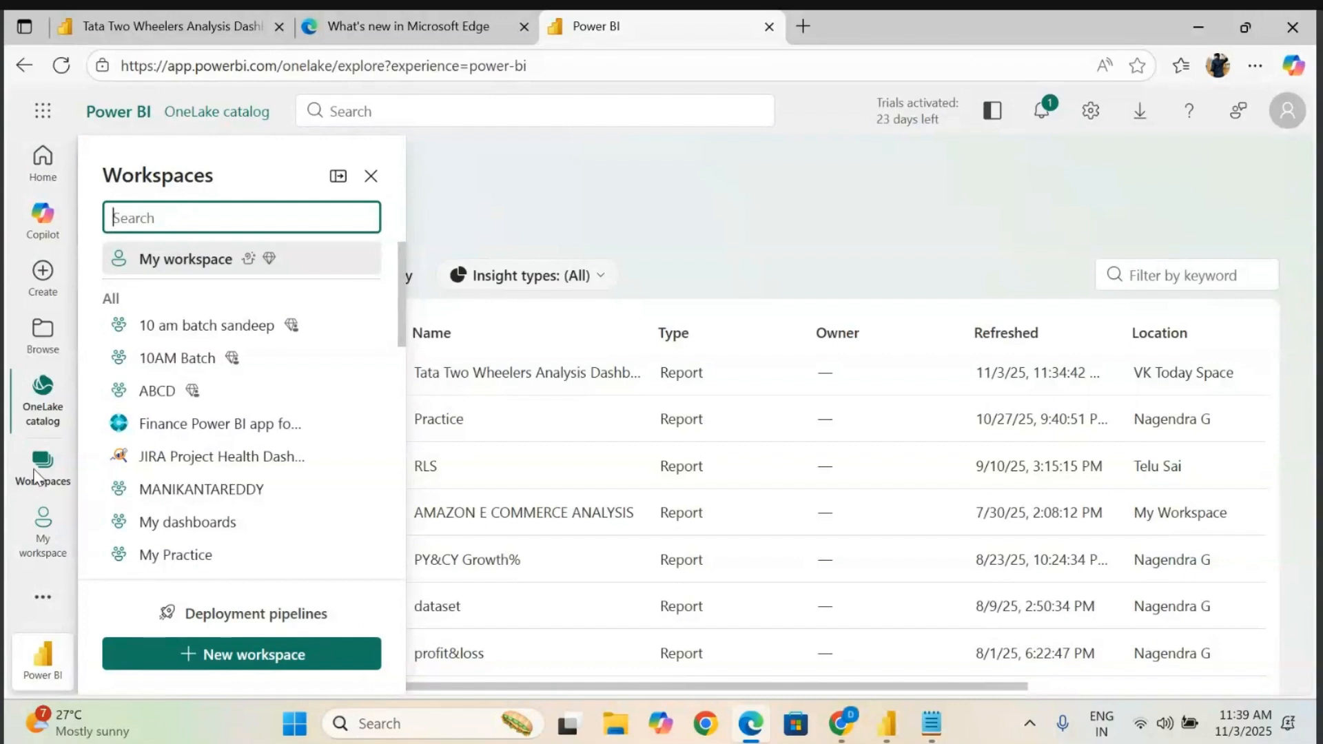
{"action": "left_click", "coordinate": [700, 202]}
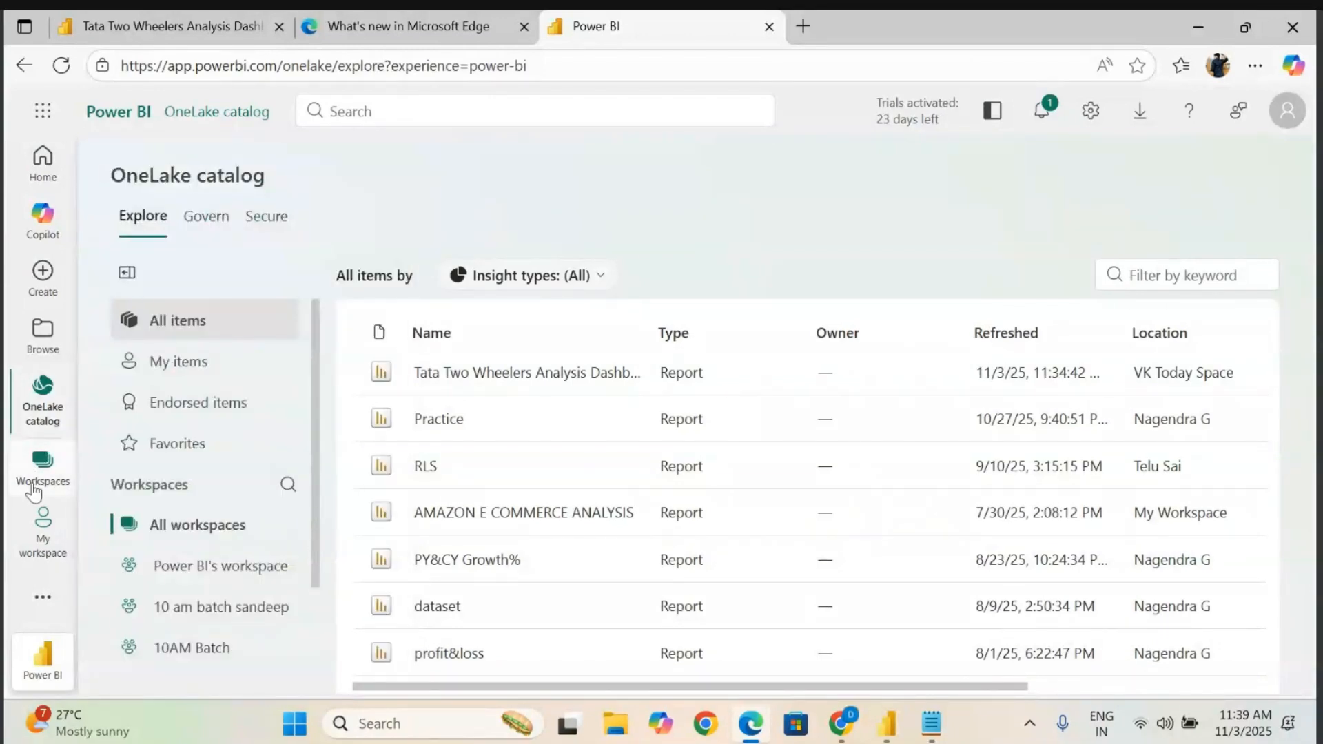
{"action": "left_click", "coordinate": [45, 541]}
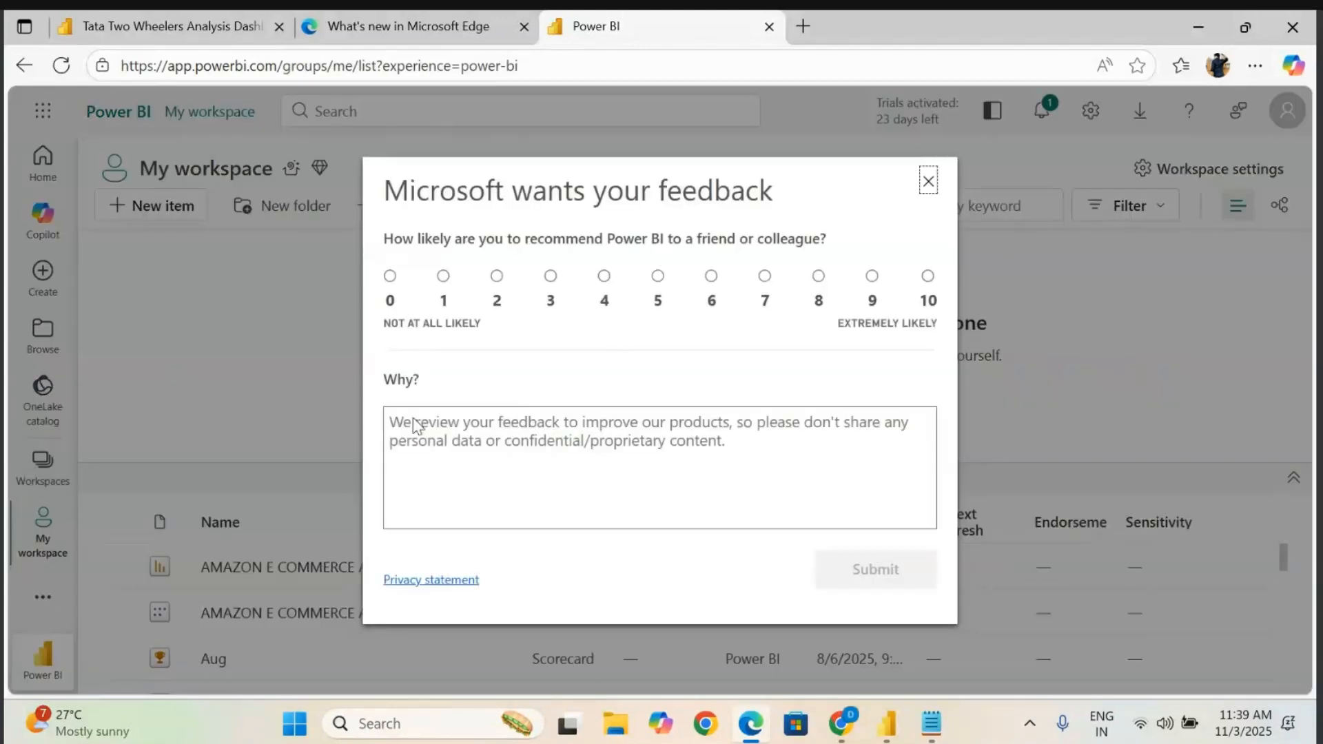
Dismiss the feedback survey, look through the workspace list, and return to My workspace
{"action": "left_click", "coordinate": [927, 188]}
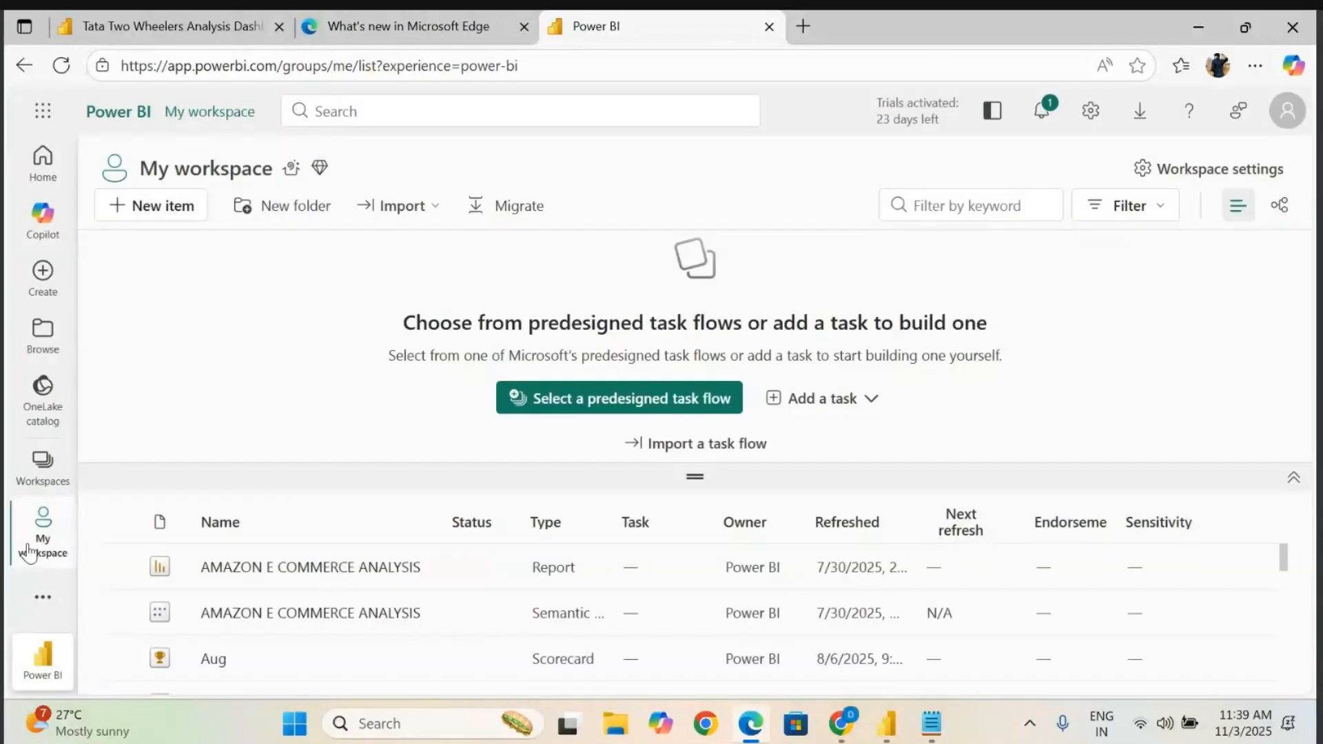
{"action": "left_click", "coordinate": [44, 468]}
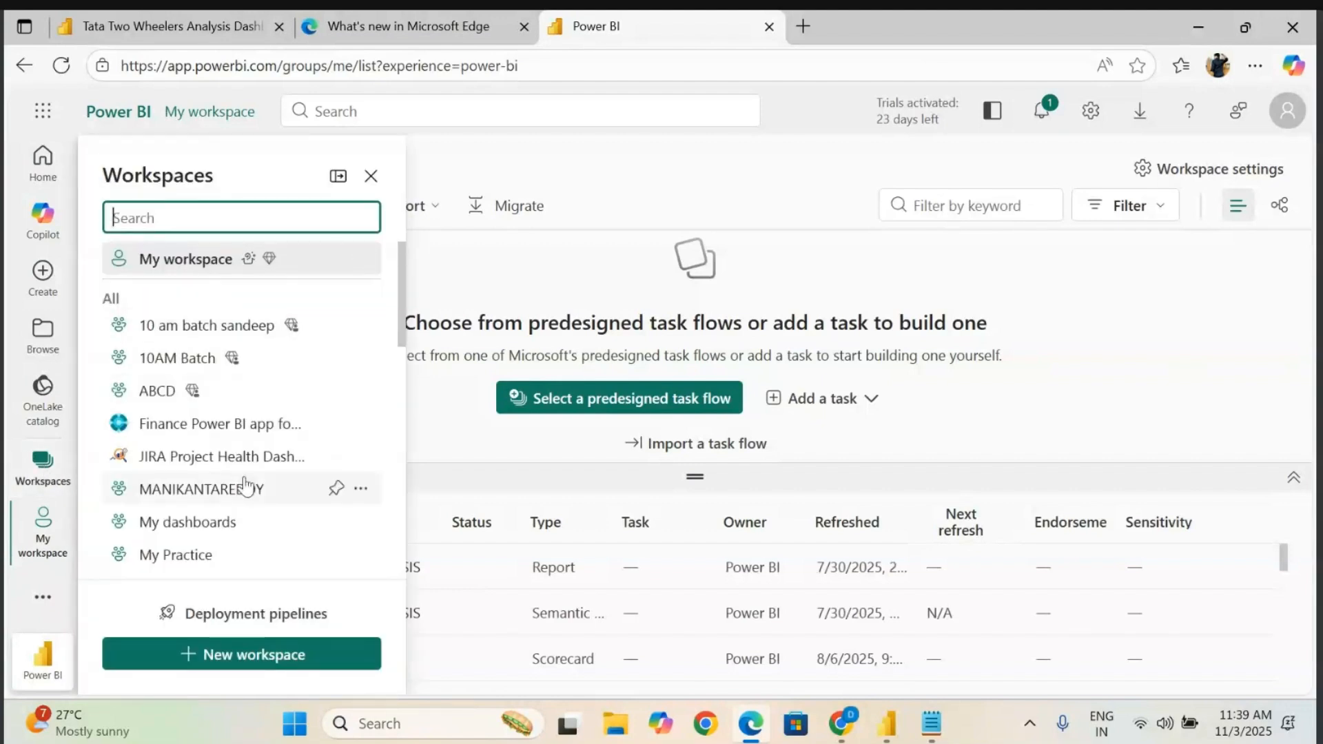
{"action": "scroll", "coordinate": [246, 486], "scroll_direction": "down", "scroll_amount": 10}
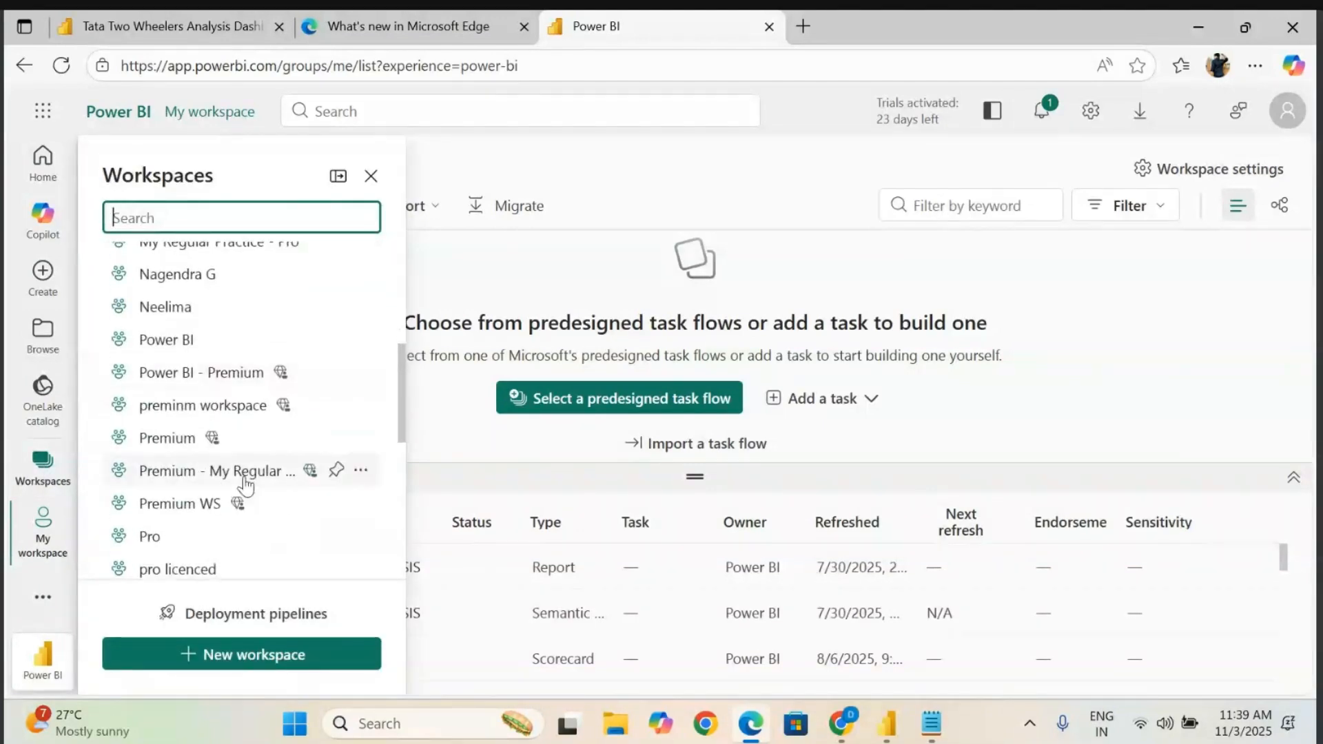
{"action": "scroll", "coordinate": [246, 486], "scroll_direction": "up", "scroll_amount": 8}
{"action": "scroll", "coordinate": [246, 485], "scroll_direction": "down", "scroll_amount": 2}
{"action": "scroll", "coordinate": [246, 485], "scroll_direction": "down", "scroll_amount": 6}
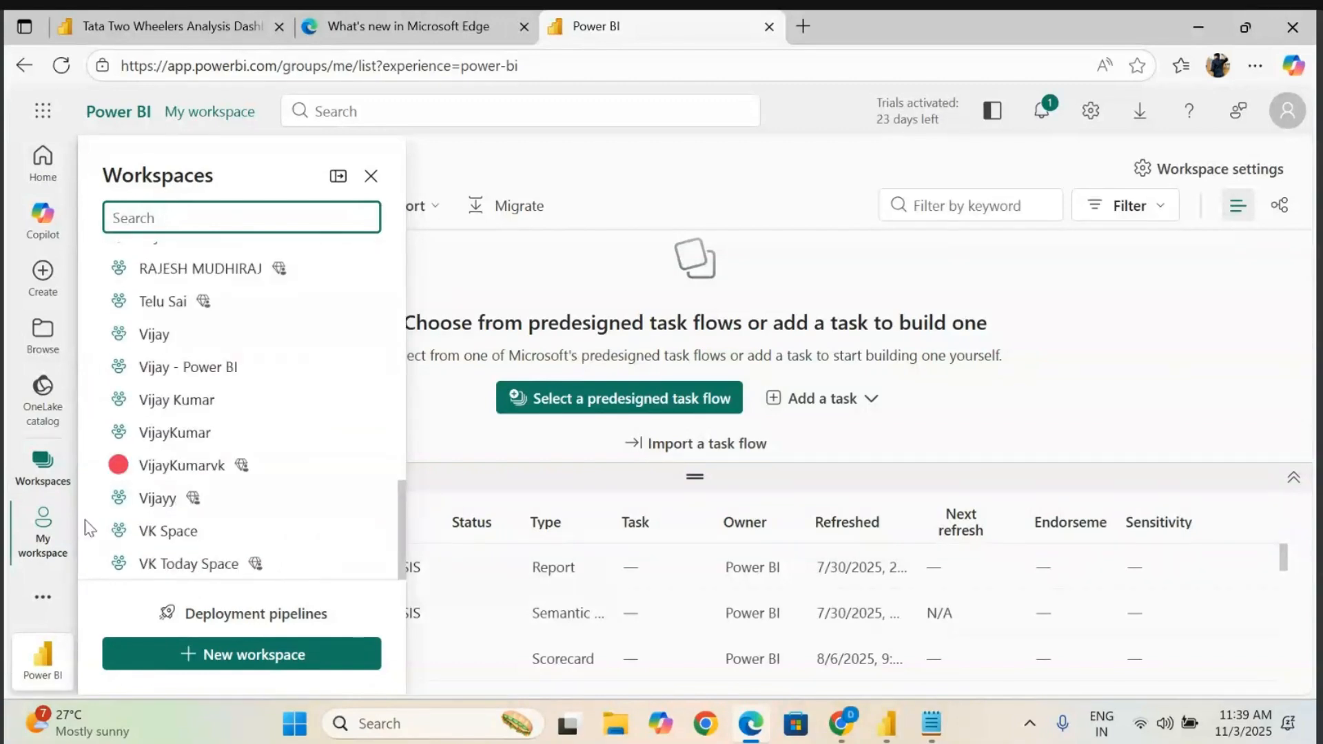
{"action": "left_click", "coordinate": [47, 541]}
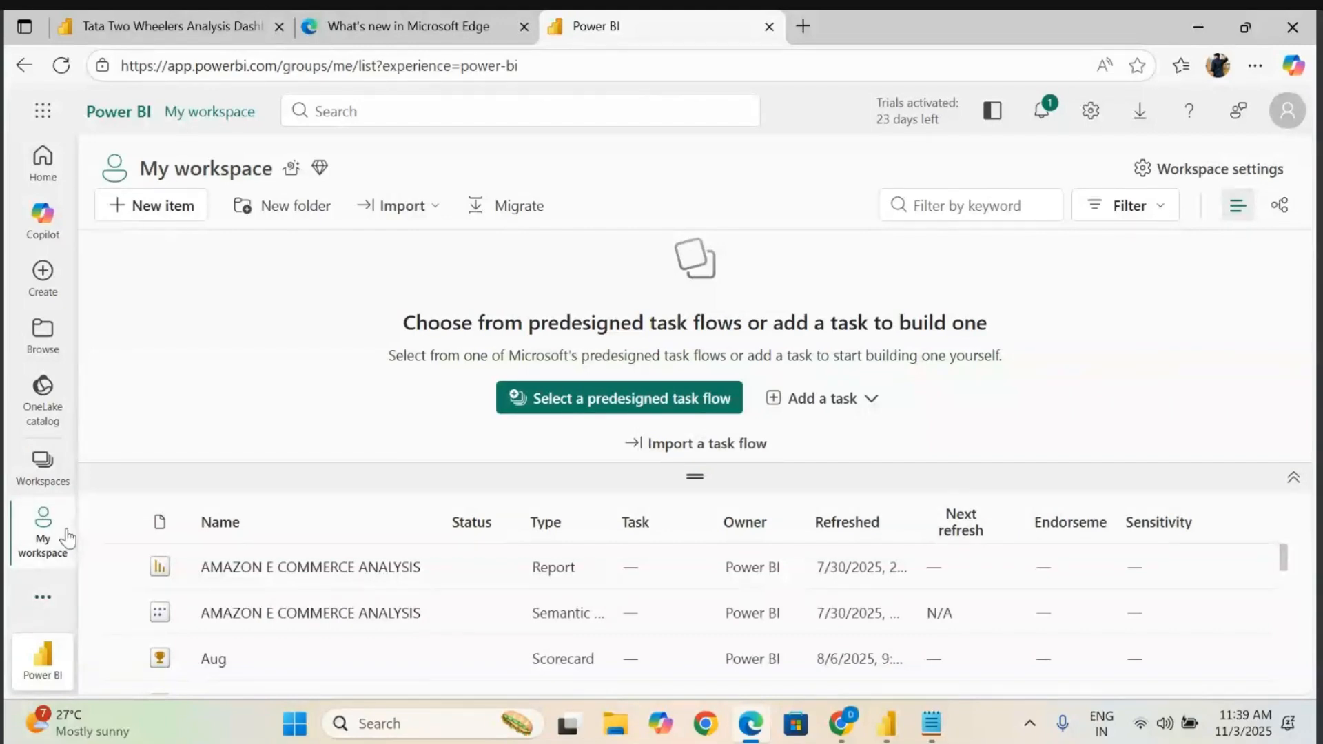
{"action": "left_click", "coordinate": [43, 598]}
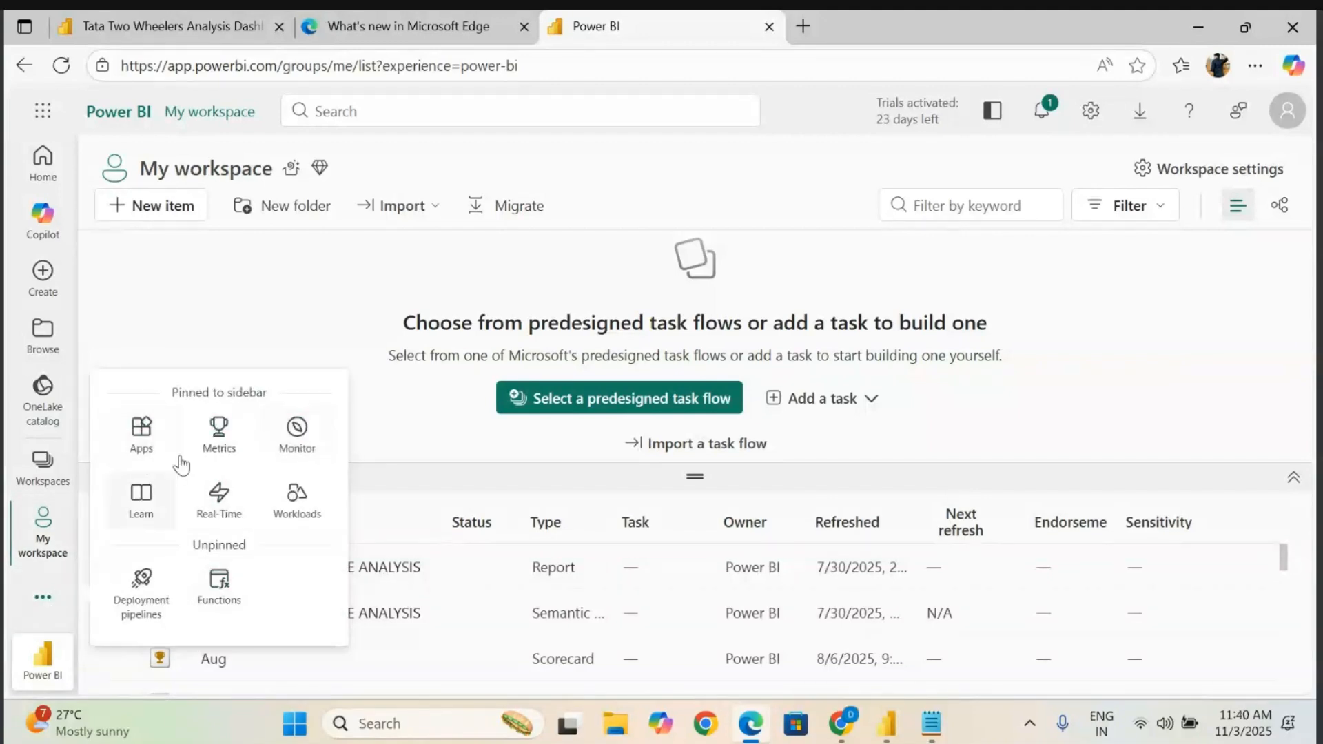
{"action": "left_click", "coordinate": [239, 311]}
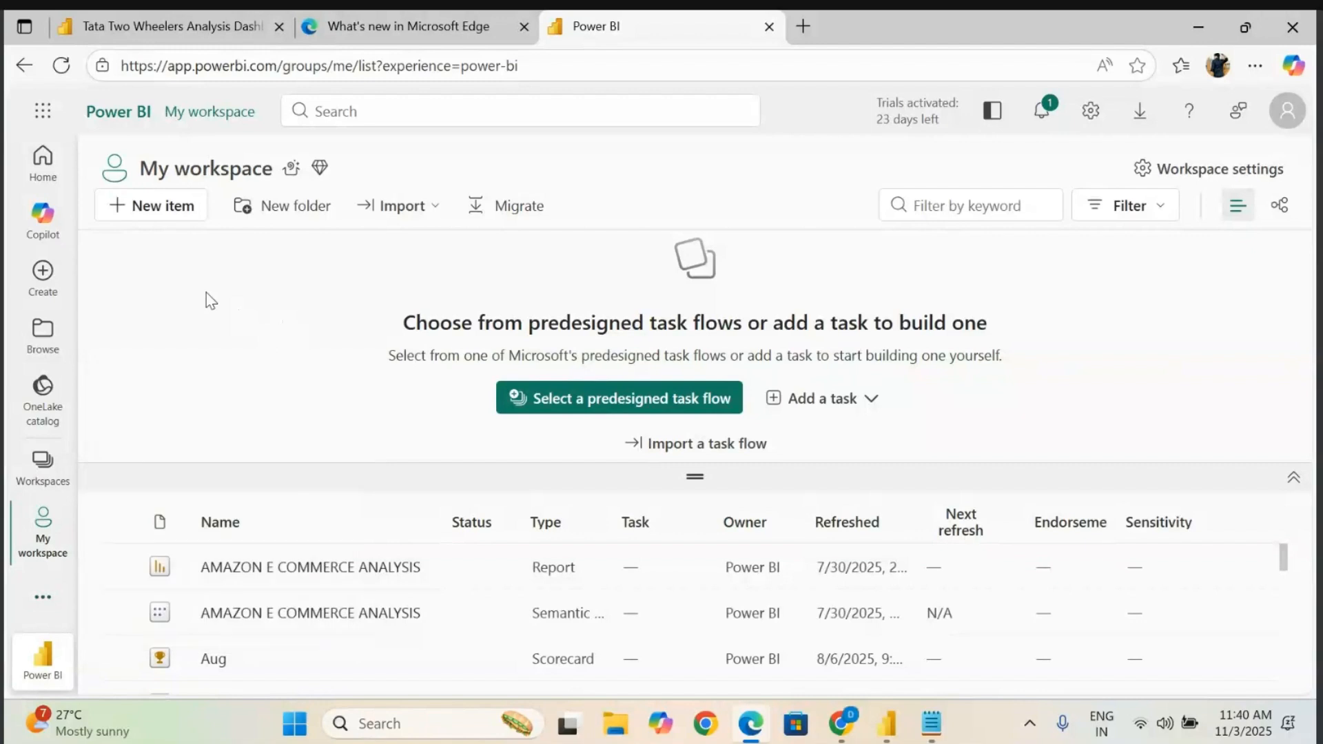
{"action": "left_click", "coordinate": [43, 111]}
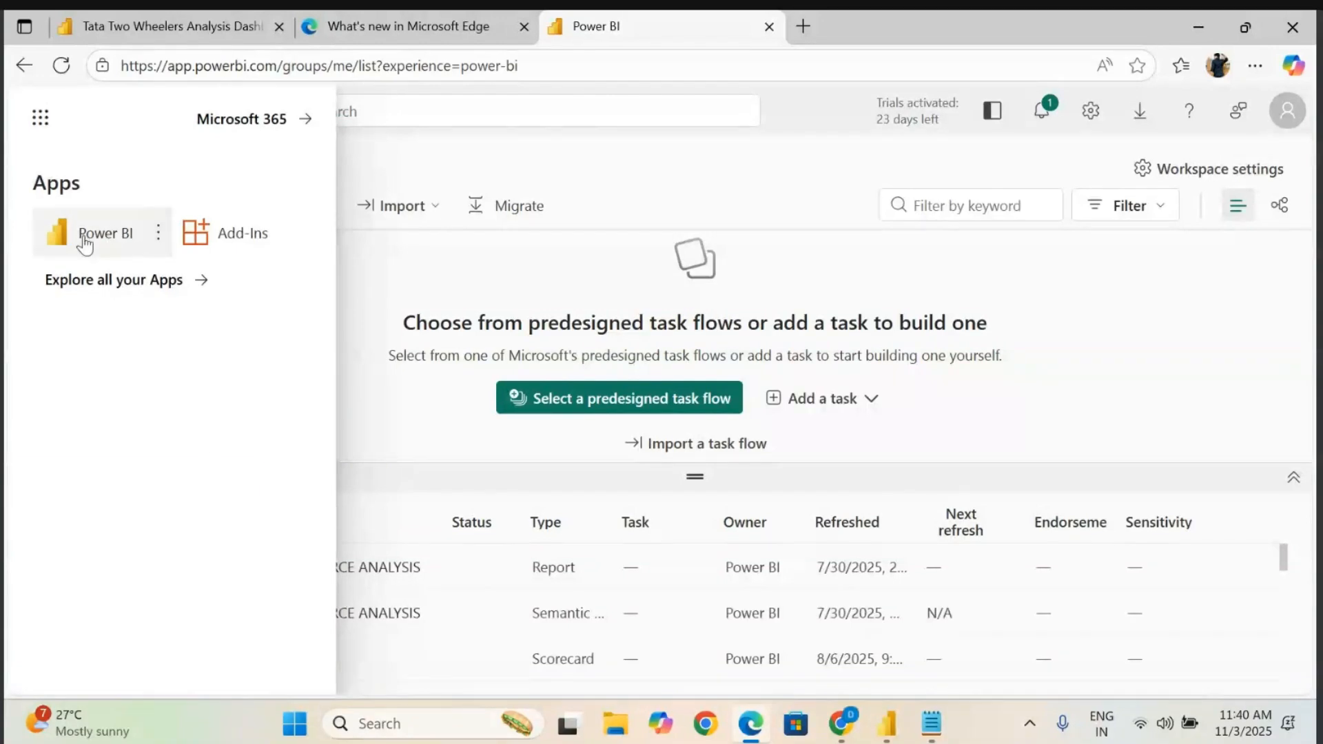
{"action": "left_click", "coordinate": [60, 242]}
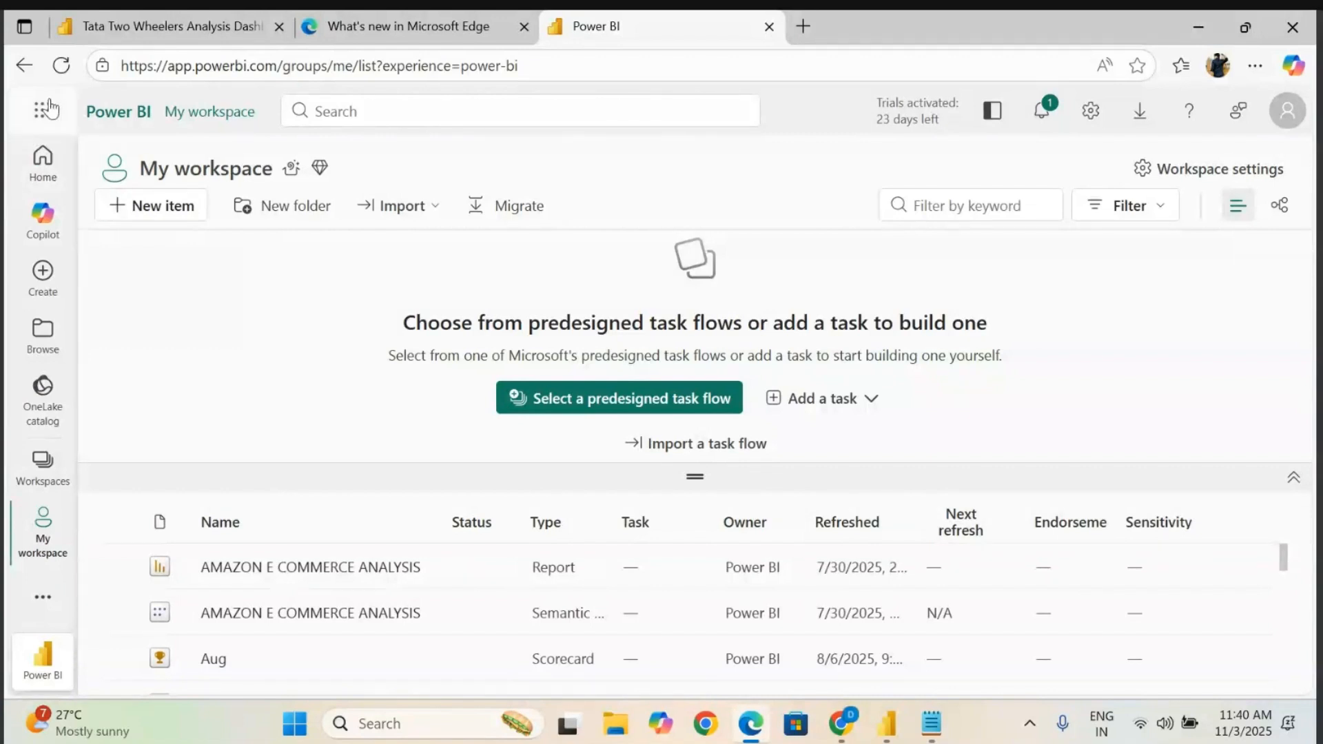
Start a new workspace and name it with the user's name followed by '-New Workspace'
{"action": "left_click", "coordinate": [42, 476]}
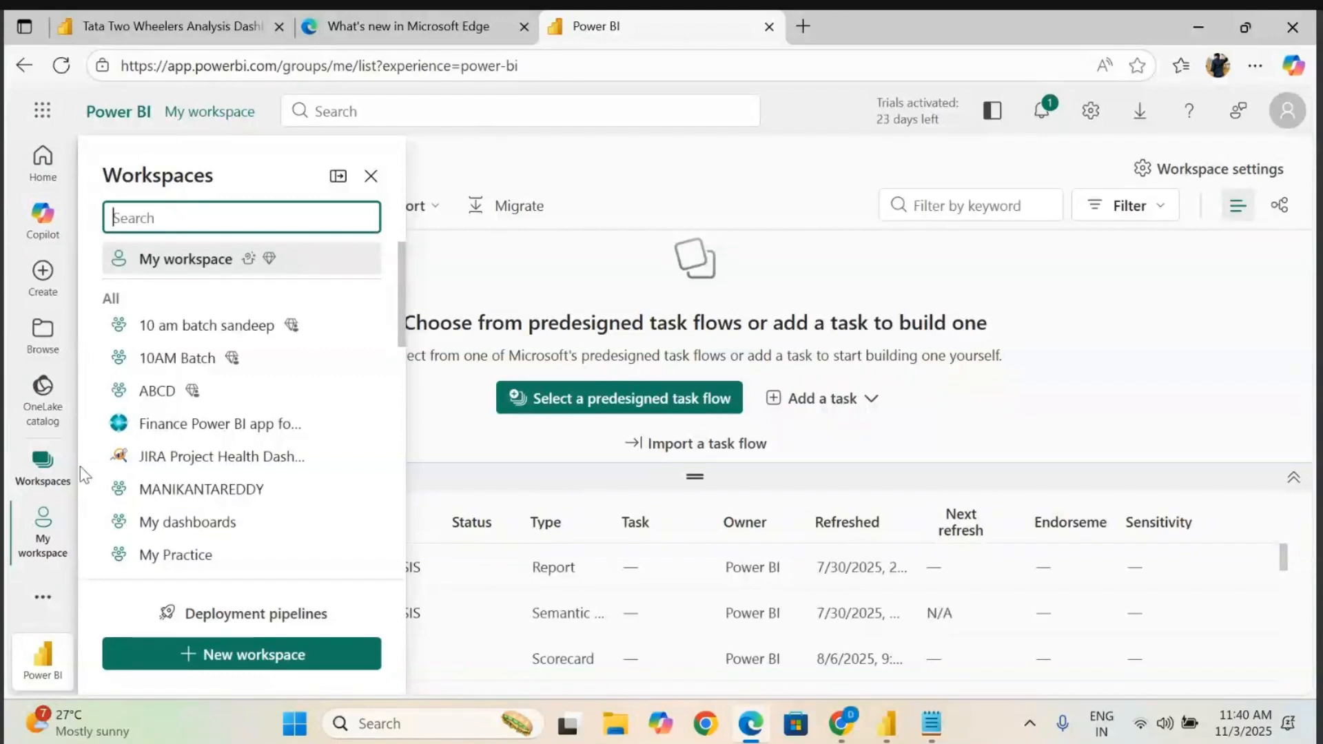
{"action": "left_click", "coordinate": [265, 656]}
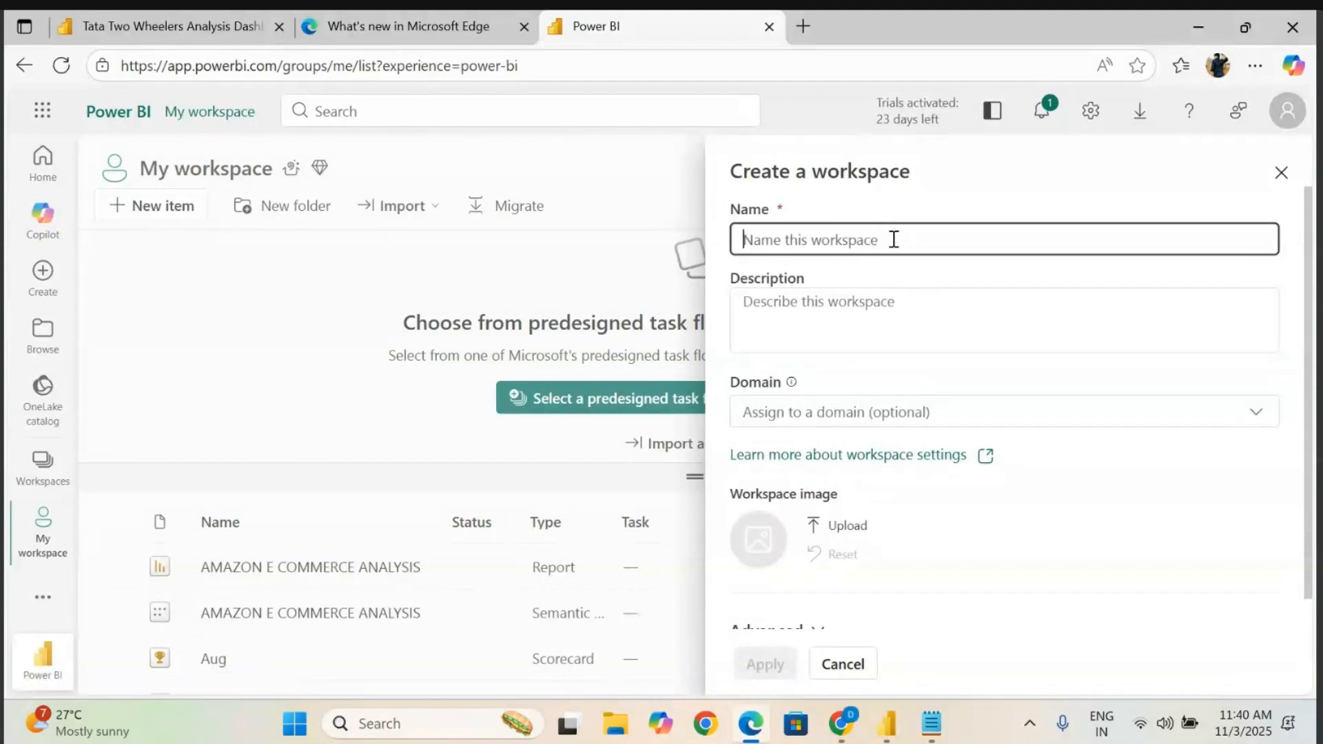
{"action": "type", "text": "Vijay"}
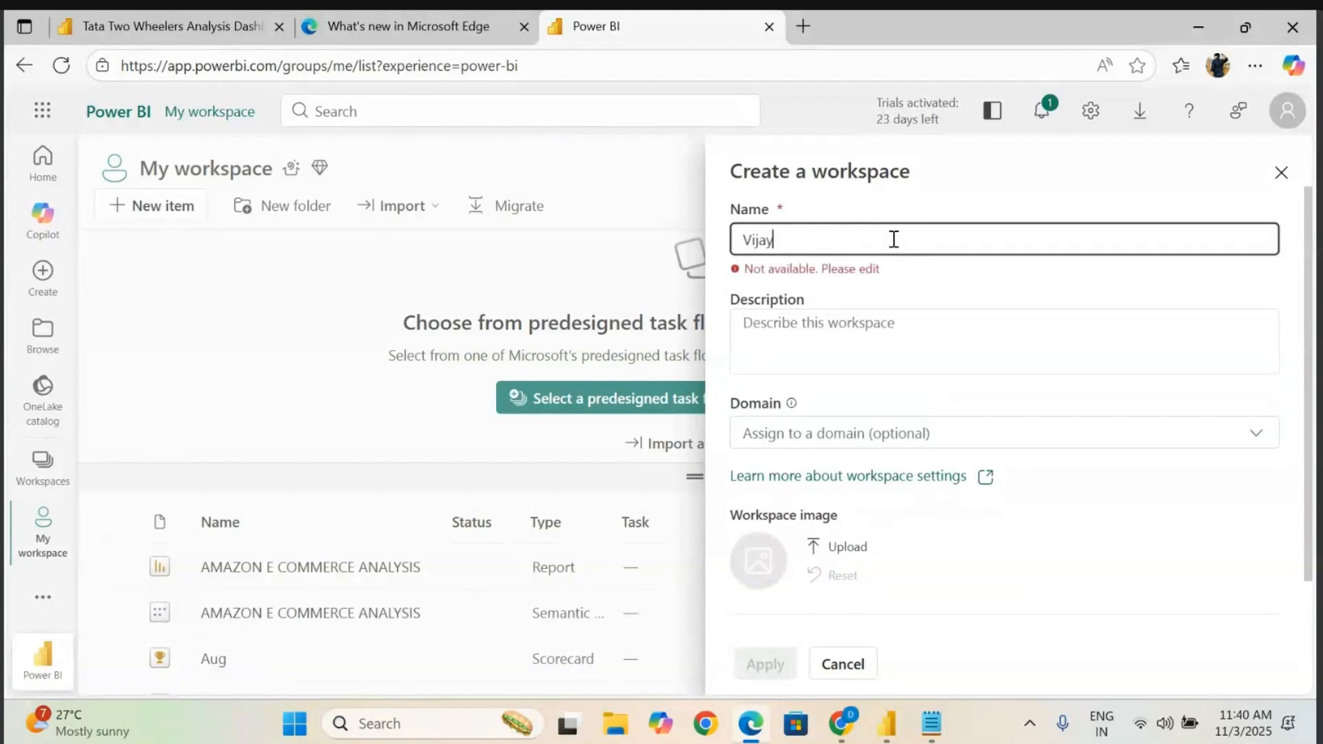
{"action": "type", "text": "-Ne"}
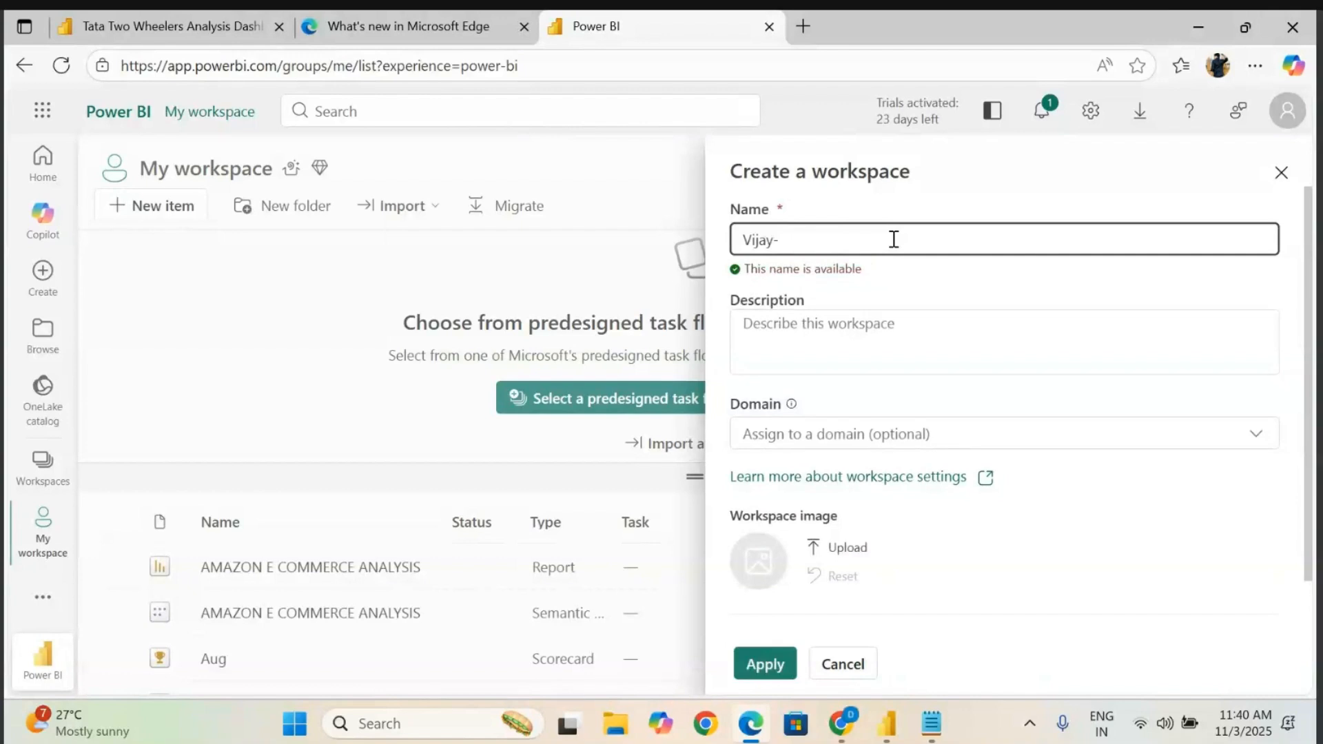
{"action": "type", "text": "w Workspae"}
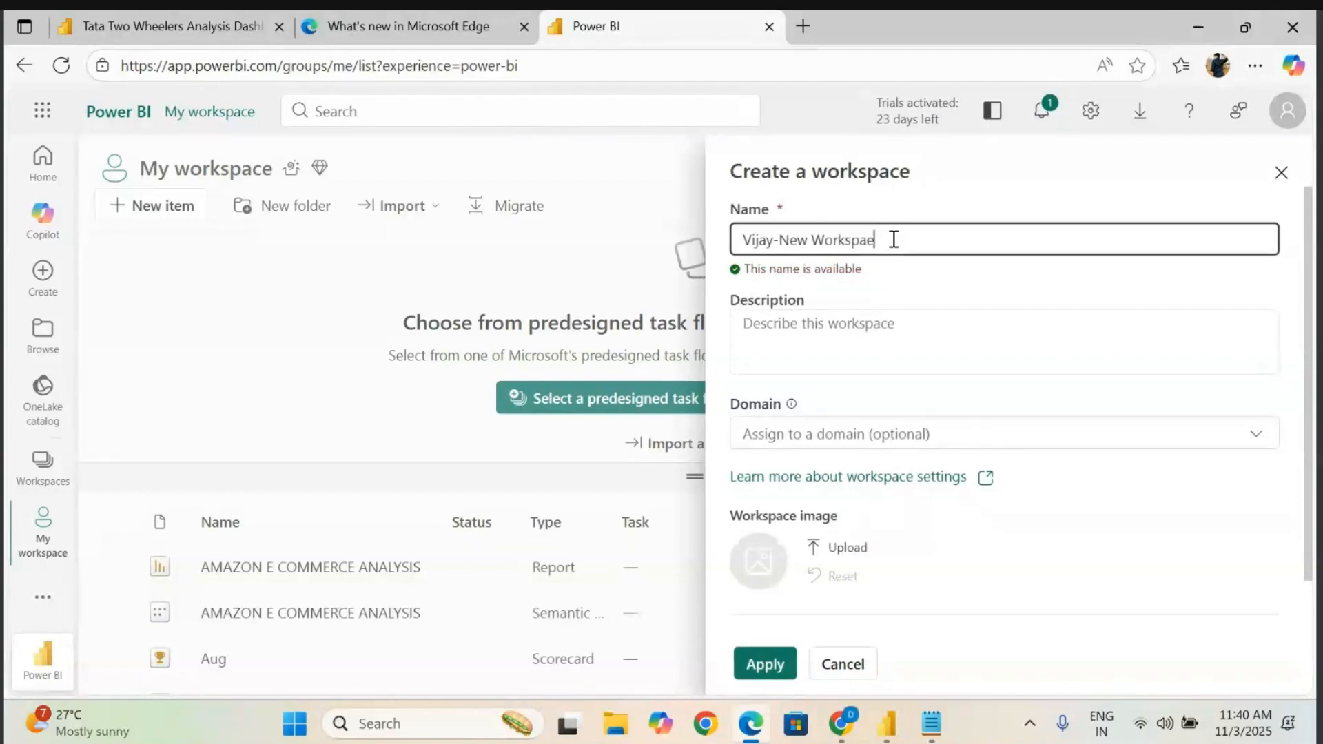
{"action": "key", "text": "BackSpace"}
{"action": "type", "text": "ce - Practice"}
Copy the workspace name into the Description field
{"action": "left_click_drag", "start_coordinate": [994, 244], "coordinate": [714, 250]}
{"action": "left_click", "coordinate": [1004, 246]}
{"action": "left_click_drag", "start_coordinate": [985, 250], "coordinate": [684, 247]}
{"action": "key", "text": "ctrl+c"}
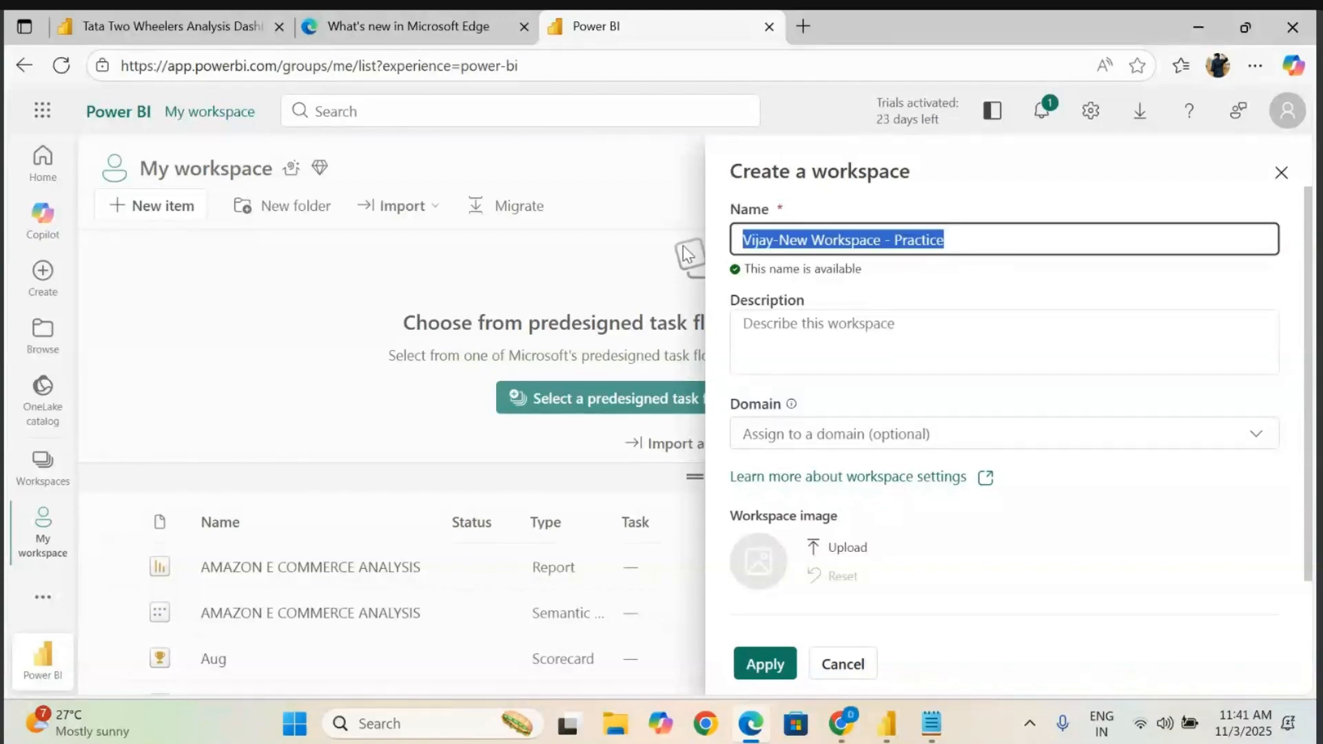
{"action": "left_click", "coordinate": [762, 331]}
{"action": "key", "text": "ctrl+v"}
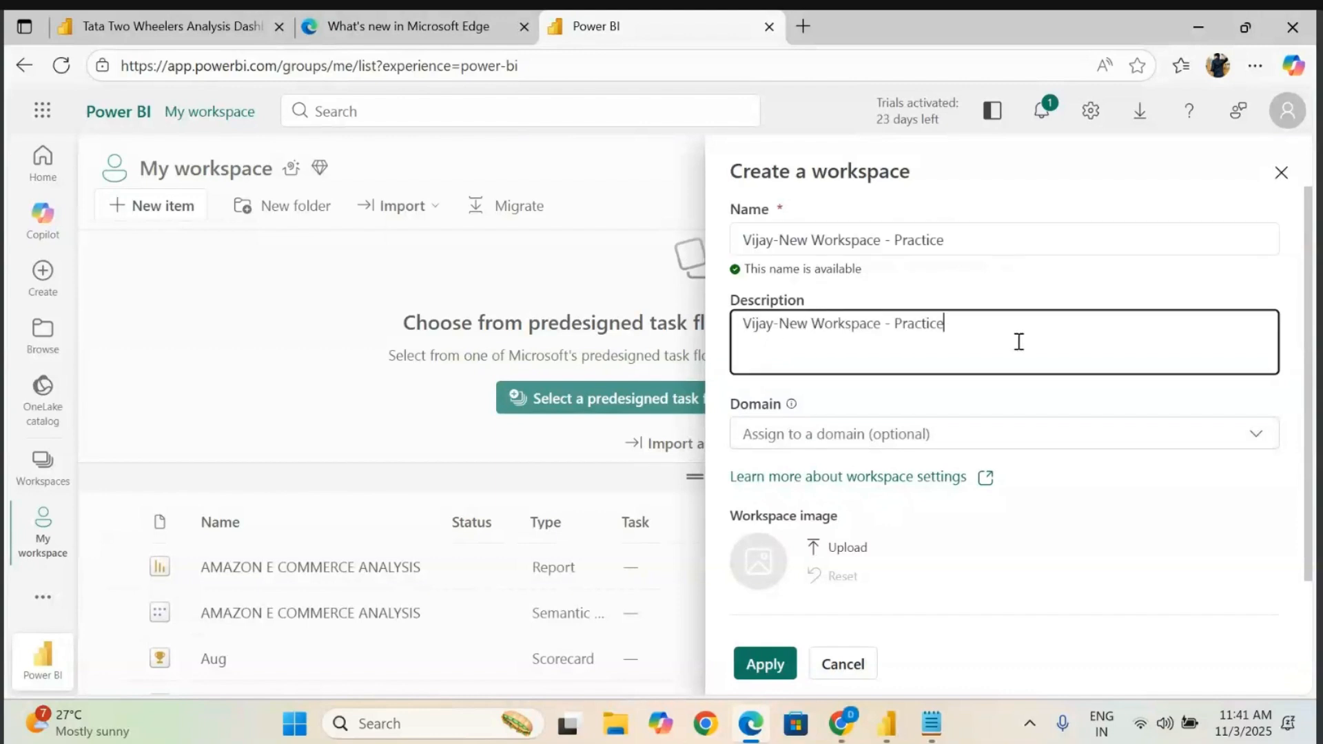
Check the empty Domain list, then begin uploading a workspace image
{"action": "left_click", "coordinate": [895, 435]}
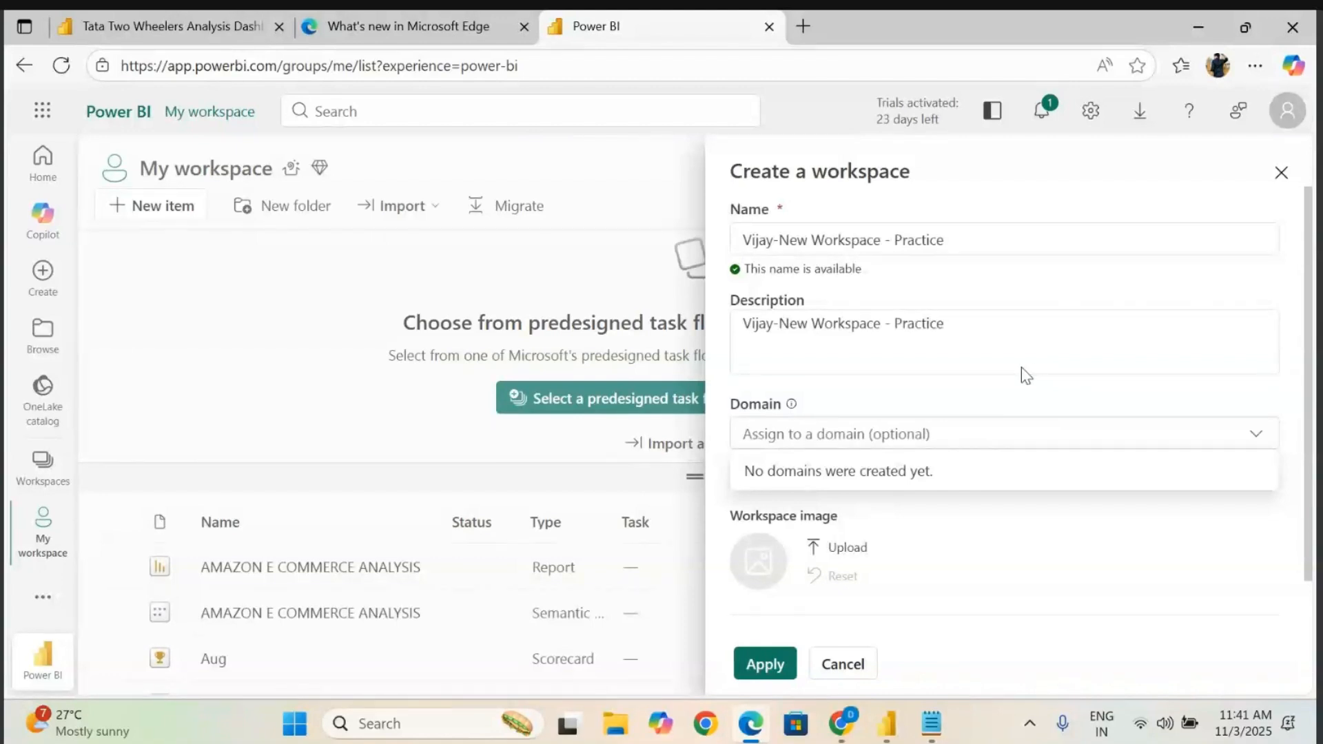
{"action": "left_click", "coordinate": [904, 400]}
{"action": "scroll", "coordinate": [906, 401], "scroll_direction": "down", "scroll_amount": 1}
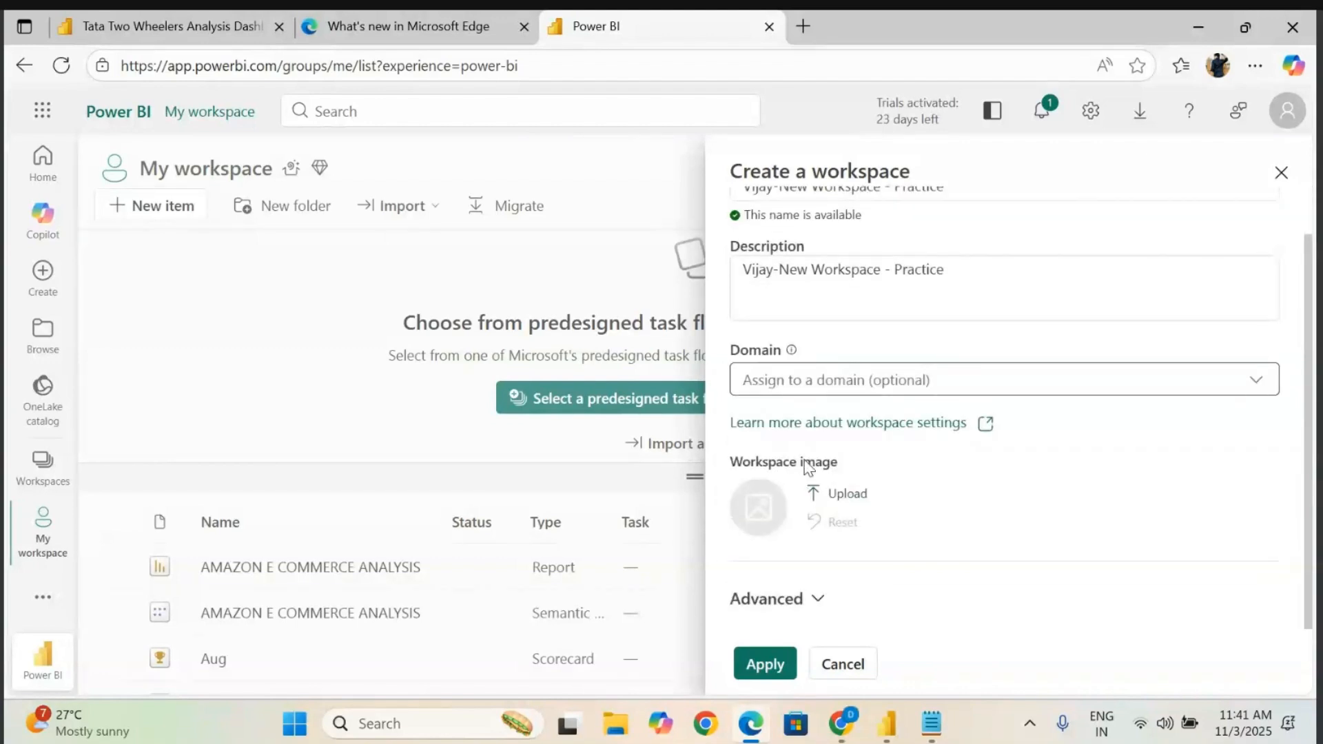
{"action": "left_click", "coordinate": [837, 494]}
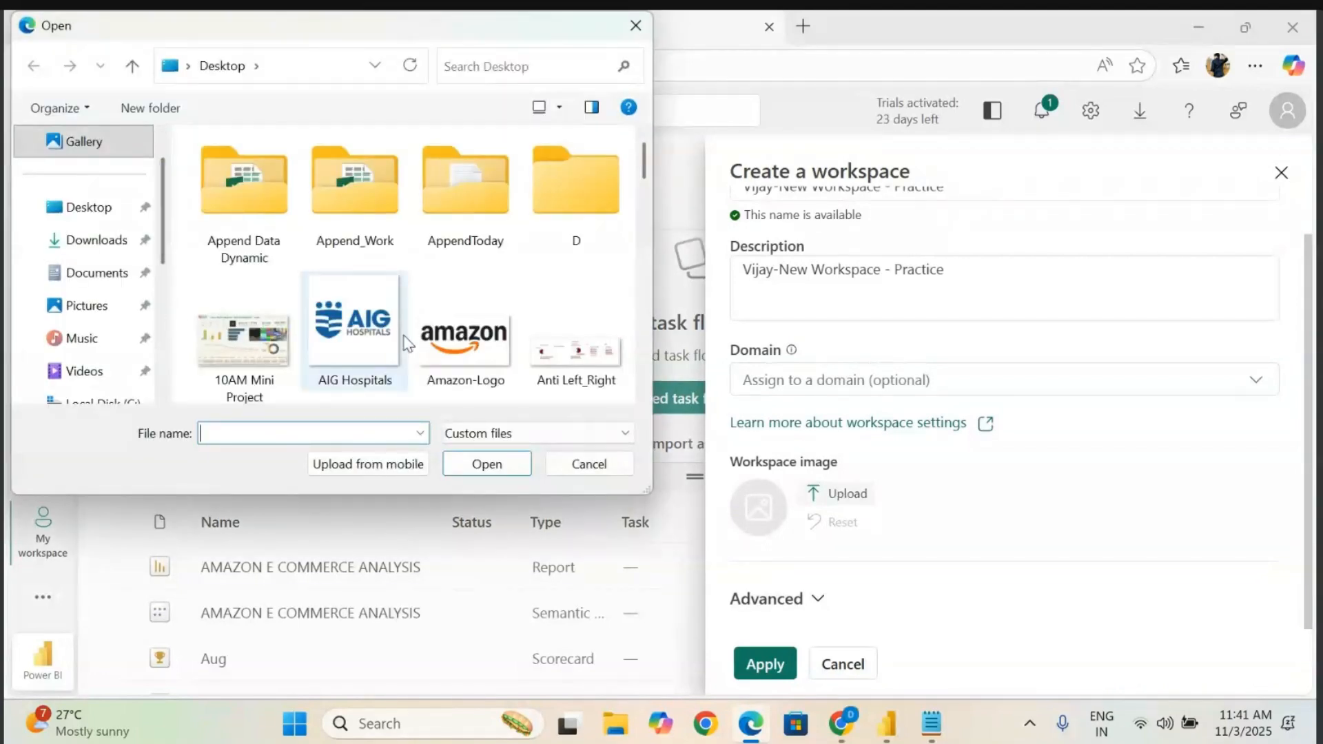
Try the 10AM Mini Project and RollsRoyce images, which are rejected as over 45 KB
{"action": "scroll", "coordinate": [408, 343], "scroll_direction": "down", "scroll_amount": 2}
{"action": "left_click", "coordinate": [243, 201]}
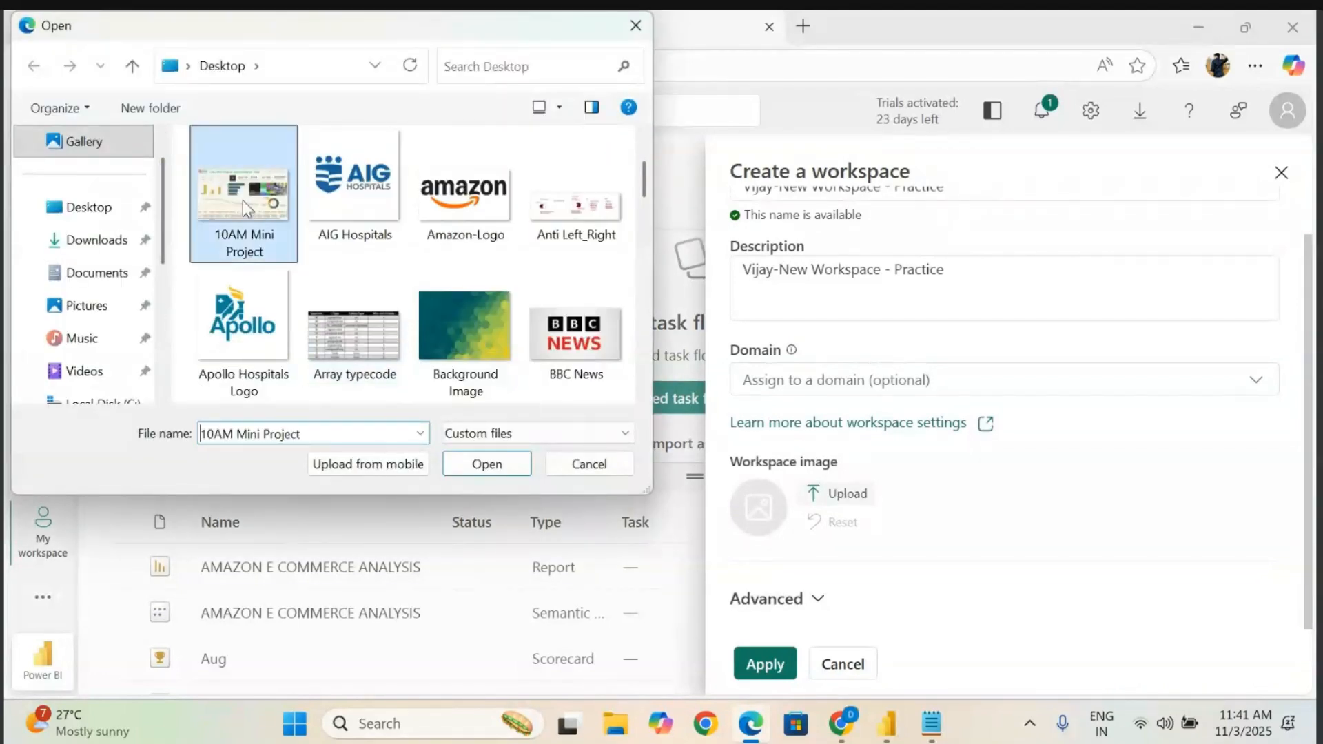
{"action": "left_click", "coordinate": [486, 466]}
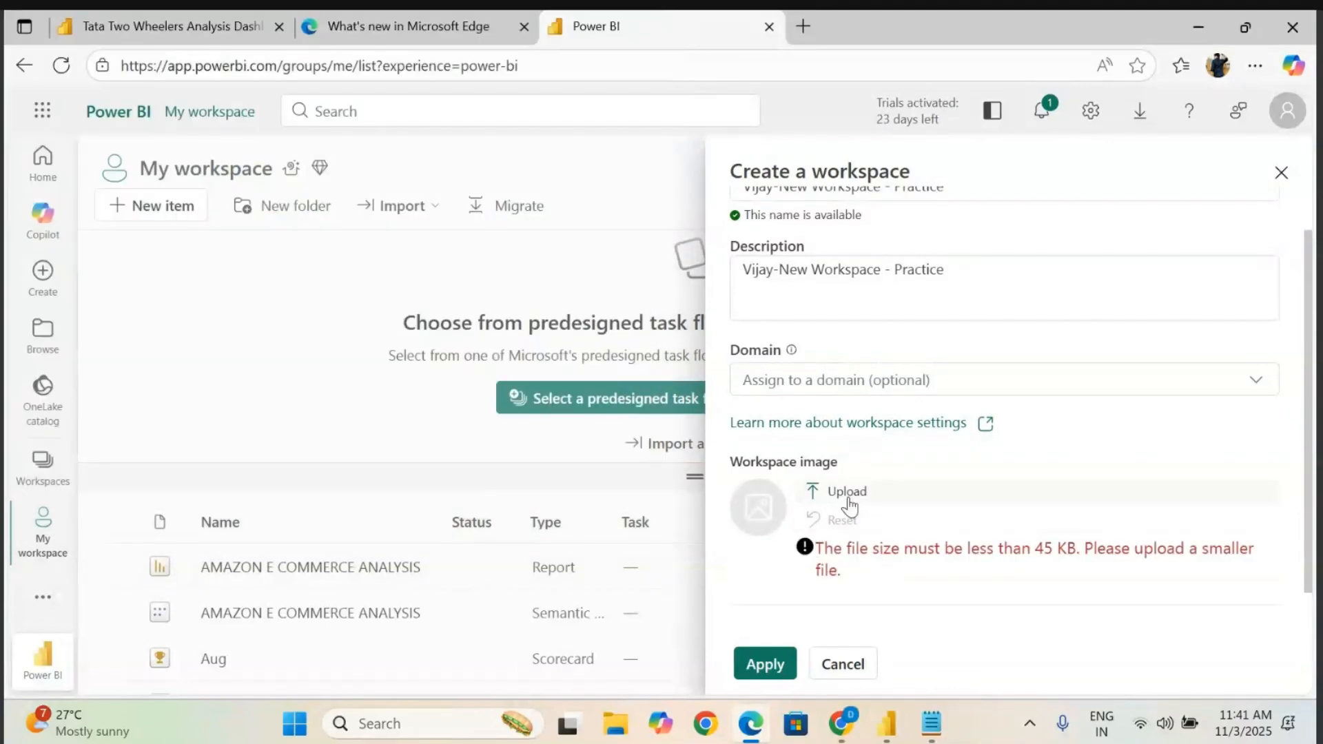
{"action": "left_click", "coordinate": [848, 499]}
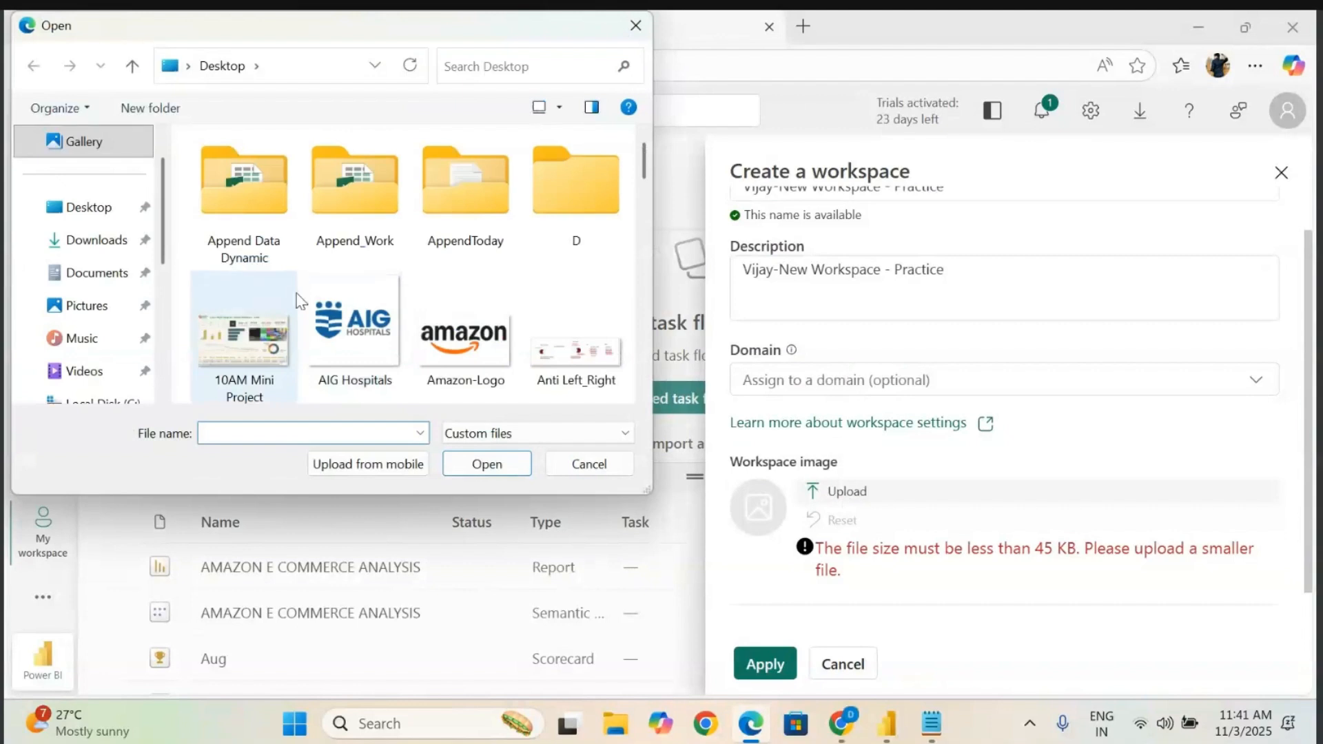
{"action": "scroll", "coordinate": [425, 339], "scroll_direction": "down", "scroll_amount": 3}
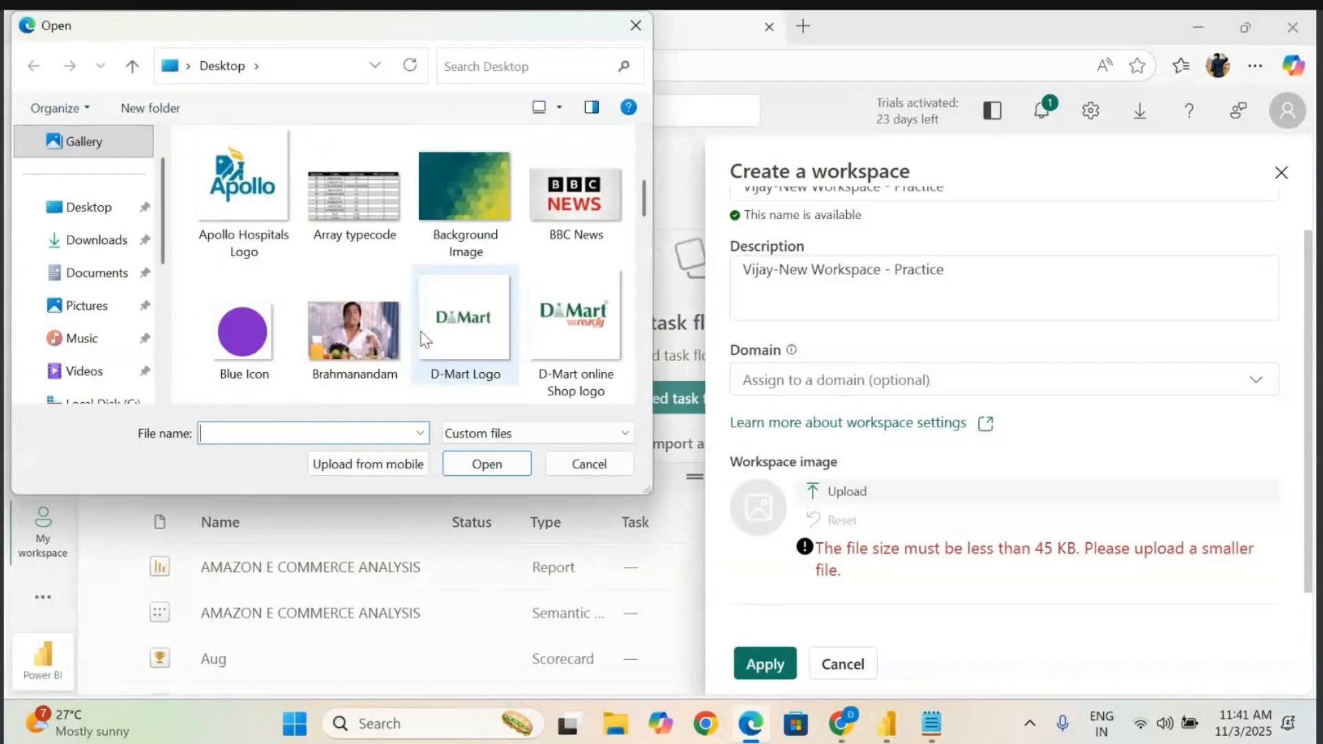
{"action": "scroll", "coordinate": [425, 339], "scroll_direction": "down", "scroll_amount": 10}
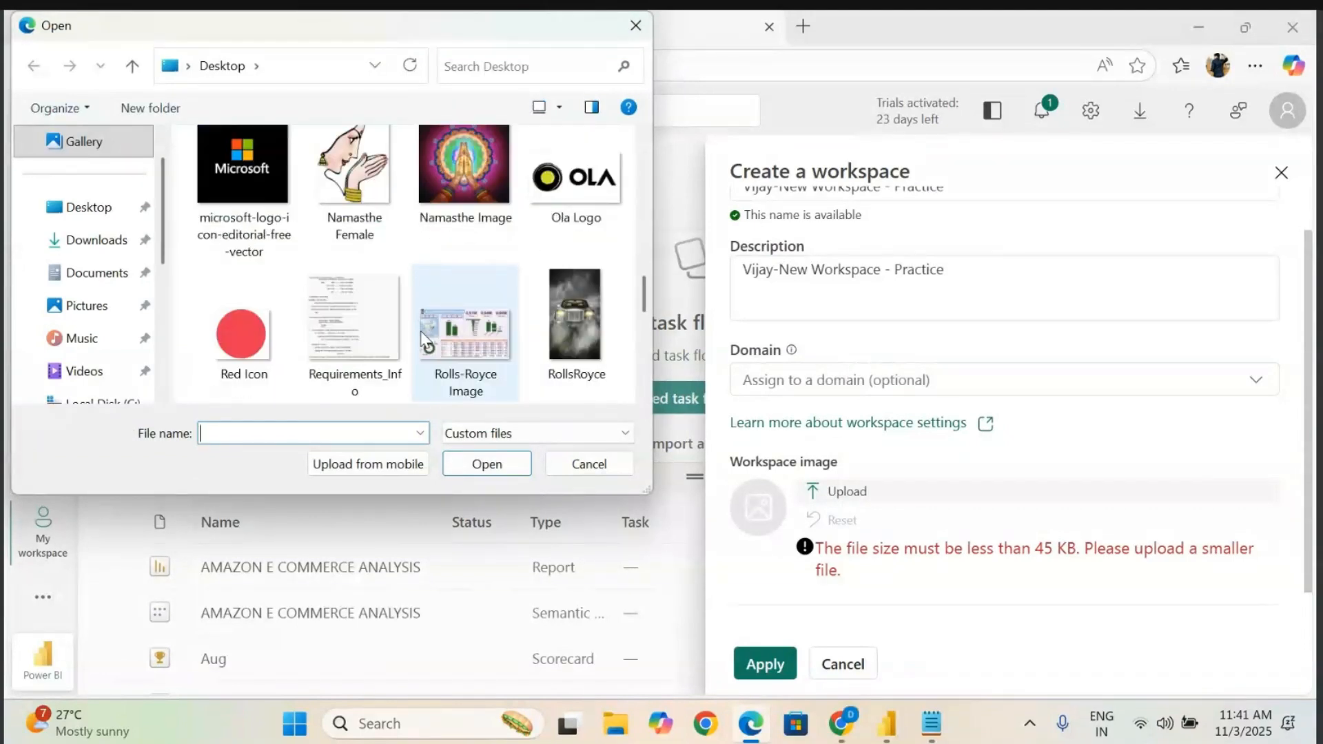
{"action": "scroll", "coordinate": [424, 338], "scroll_direction": "up", "scroll_amount": 1}
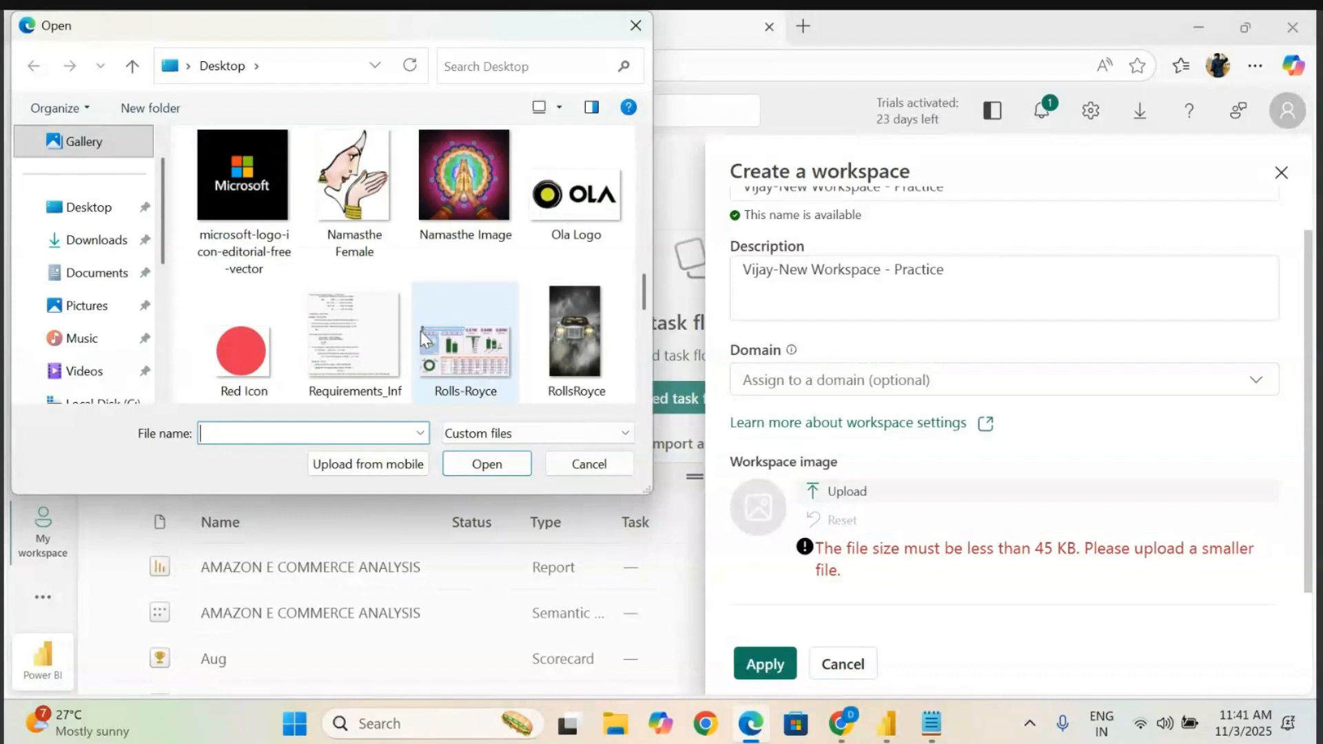
{"action": "scroll", "coordinate": [420, 331], "scroll_direction": "down", "scroll_amount": 1}
{"action": "left_click", "coordinate": [568, 324]}
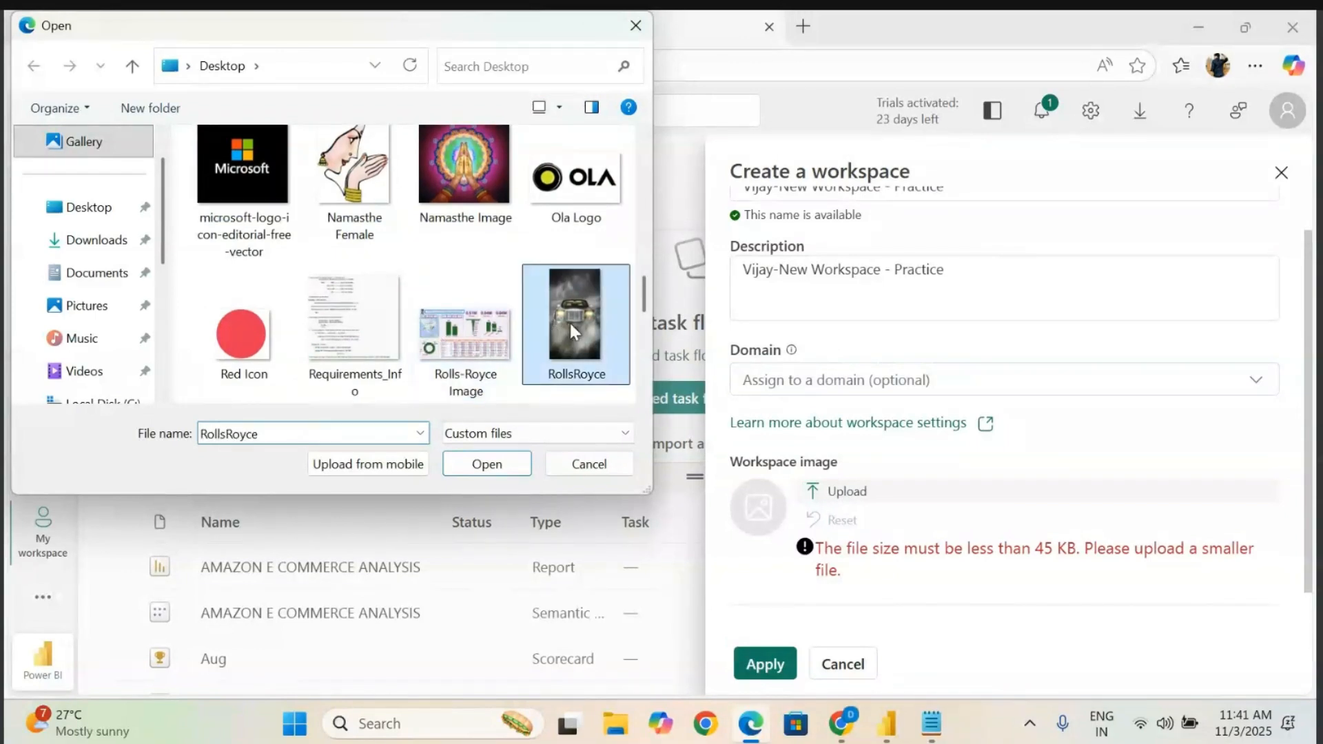
{"action": "left_click", "coordinate": [490, 467]}
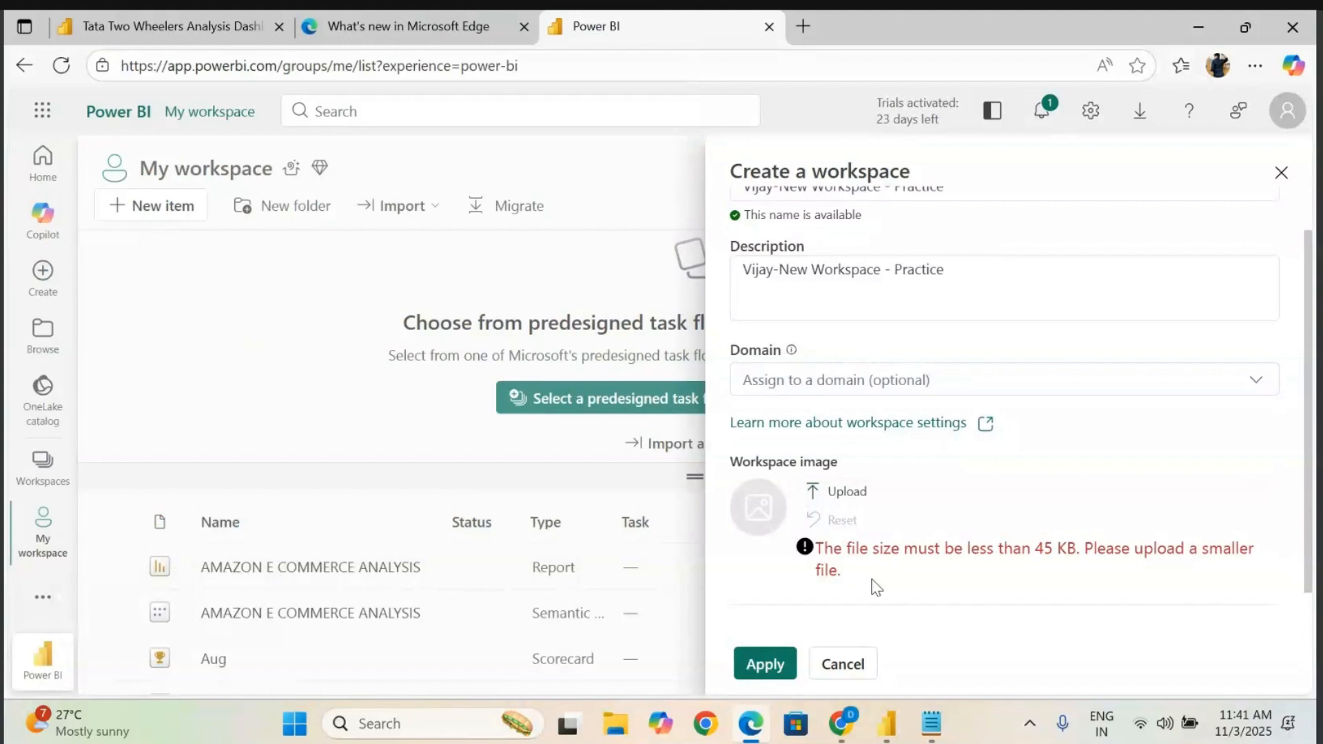
Try the Varalakshmi Vrat and Varalakshmi-Vratham images, also rejected as too large
{"action": "left_click", "coordinate": [846, 492]}
{"action": "scroll", "coordinate": [386, 270], "scroll_direction": "down", "scroll_amount": 4}
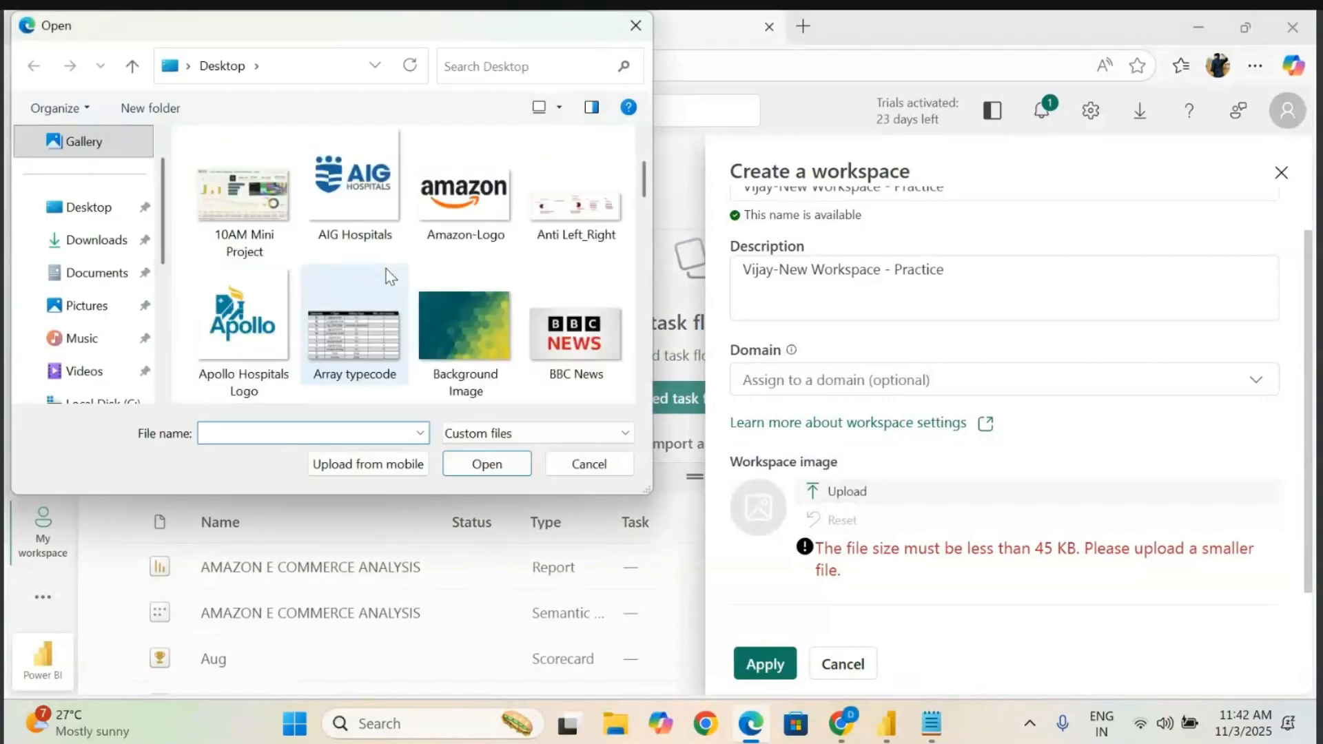
{"action": "scroll", "coordinate": [386, 269], "scroll_direction": "down", "scroll_amount": 15}
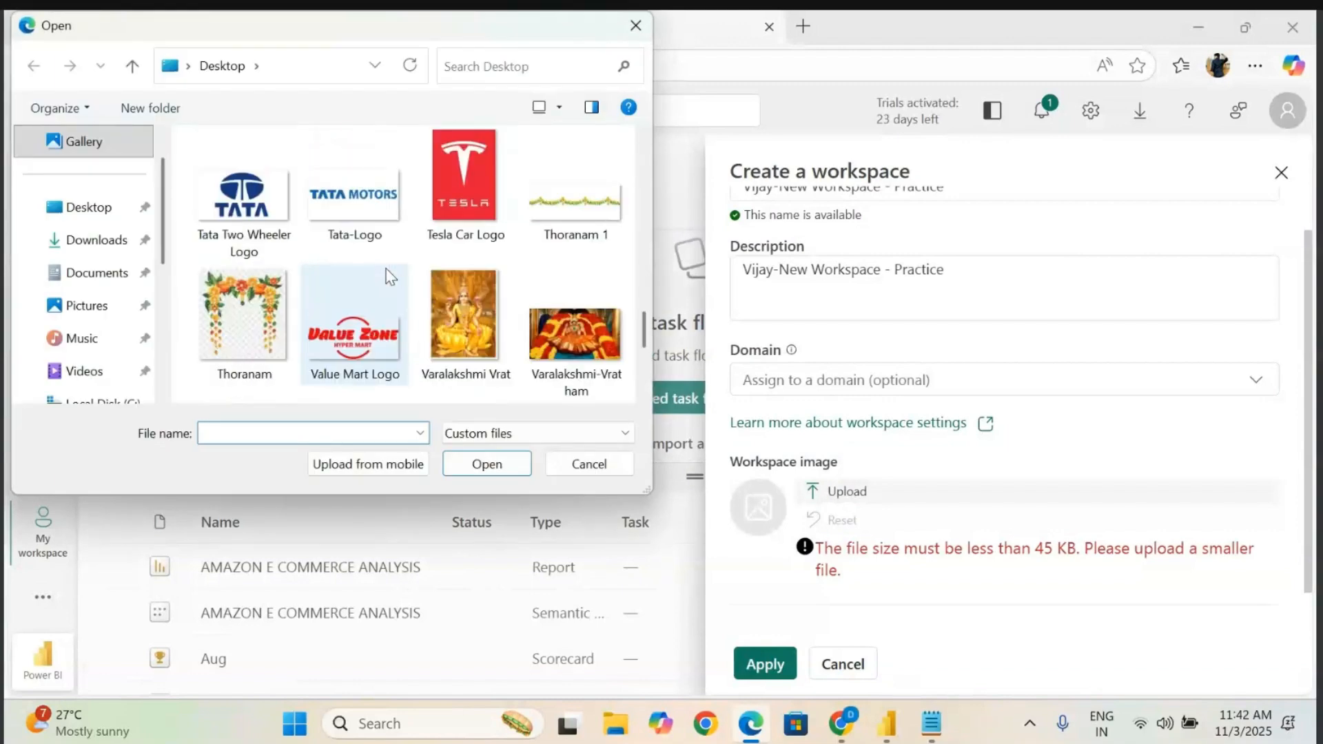
{"action": "left_click", "coordinate": [479, 321]}
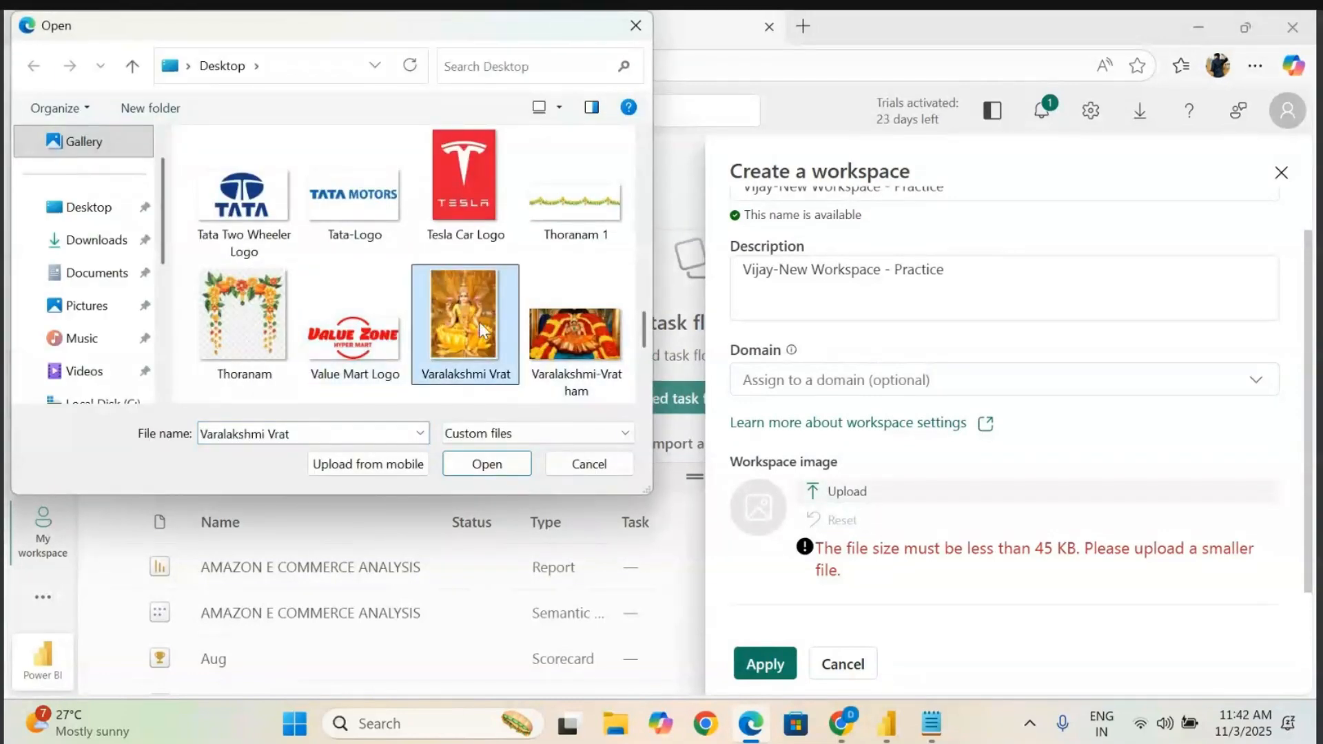
{"action": "left_click", "coordinate": [485, 465]}
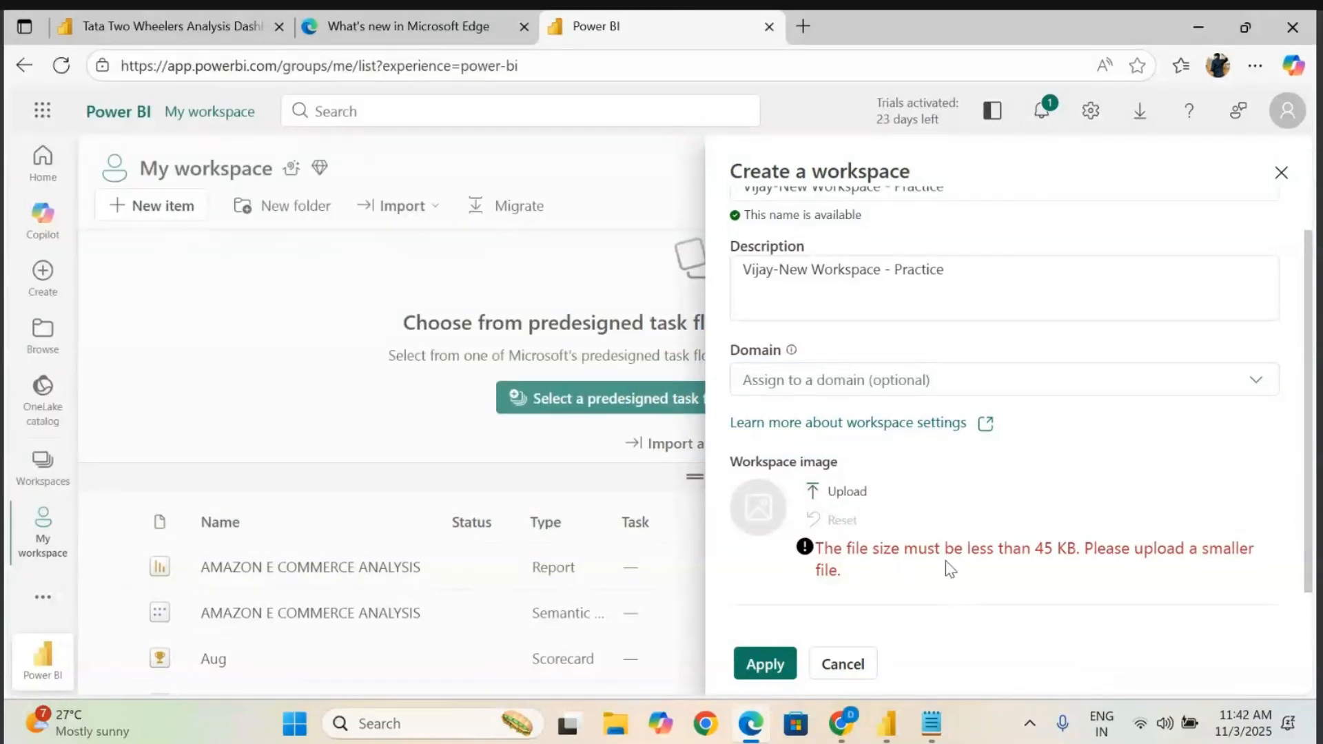
{"action": "scroll", "coordinate": [949, 569], "scroll_direction": "down", "scroll_amount": 1}
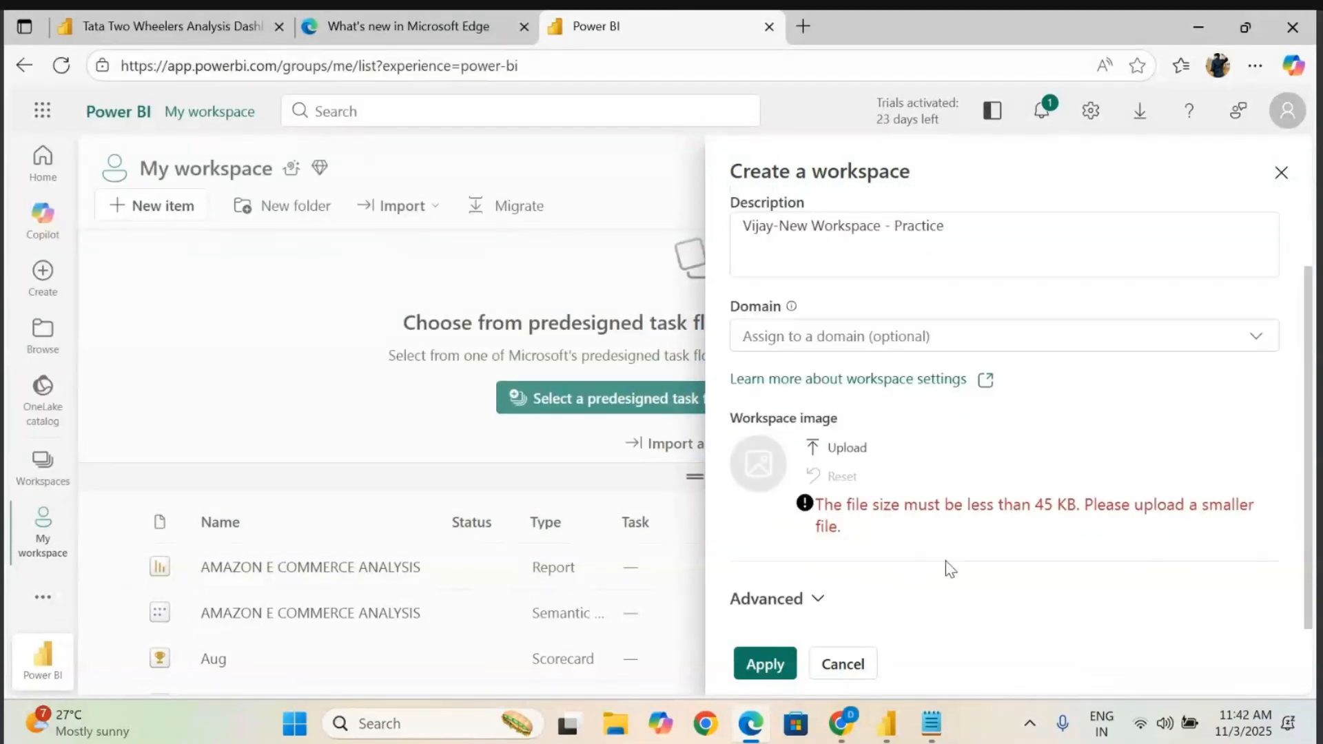
{"action": "left_click", "coordinate": [840, 448]}
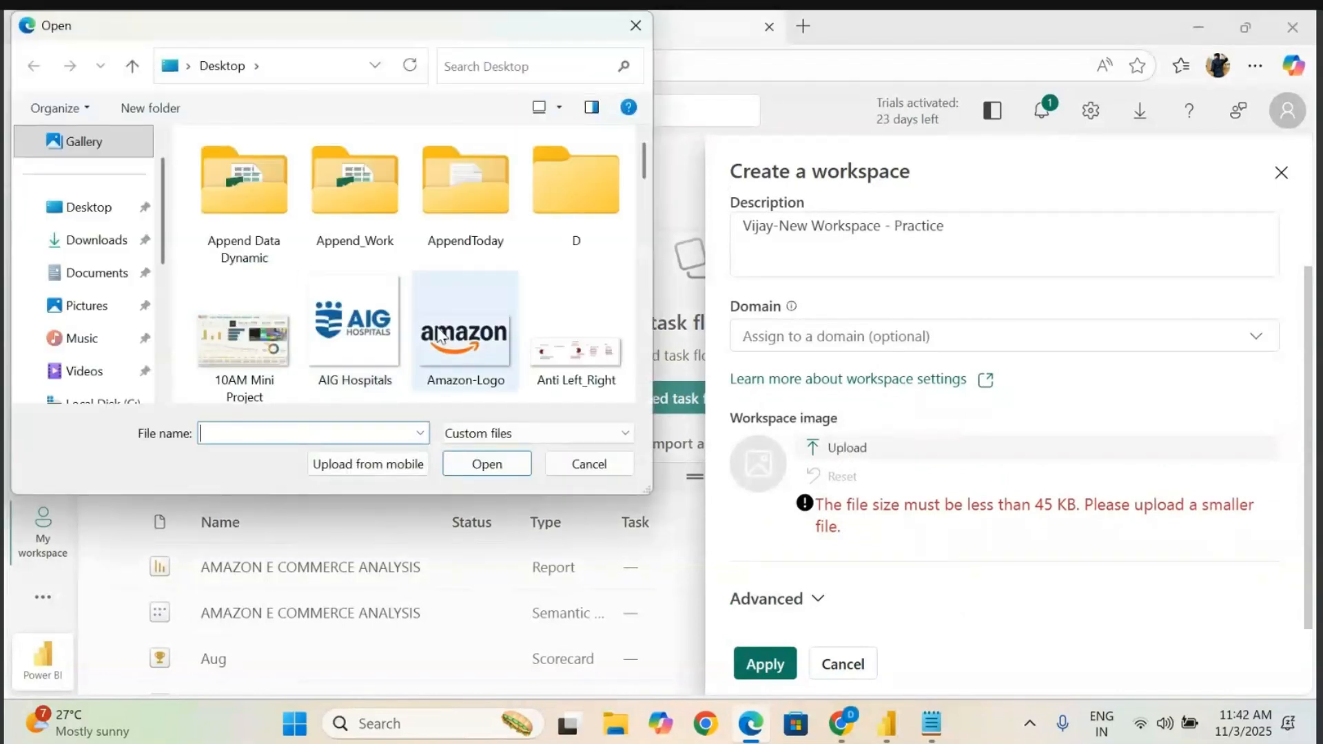
{"action": "scroll", "coordinate": [441, 336], "scroll_direction": "down", "scroll_amount": 10}
{"action": "scroll", "coordinate": [441, 336], "scroll_direction": "down", "scroll_amount": 3}
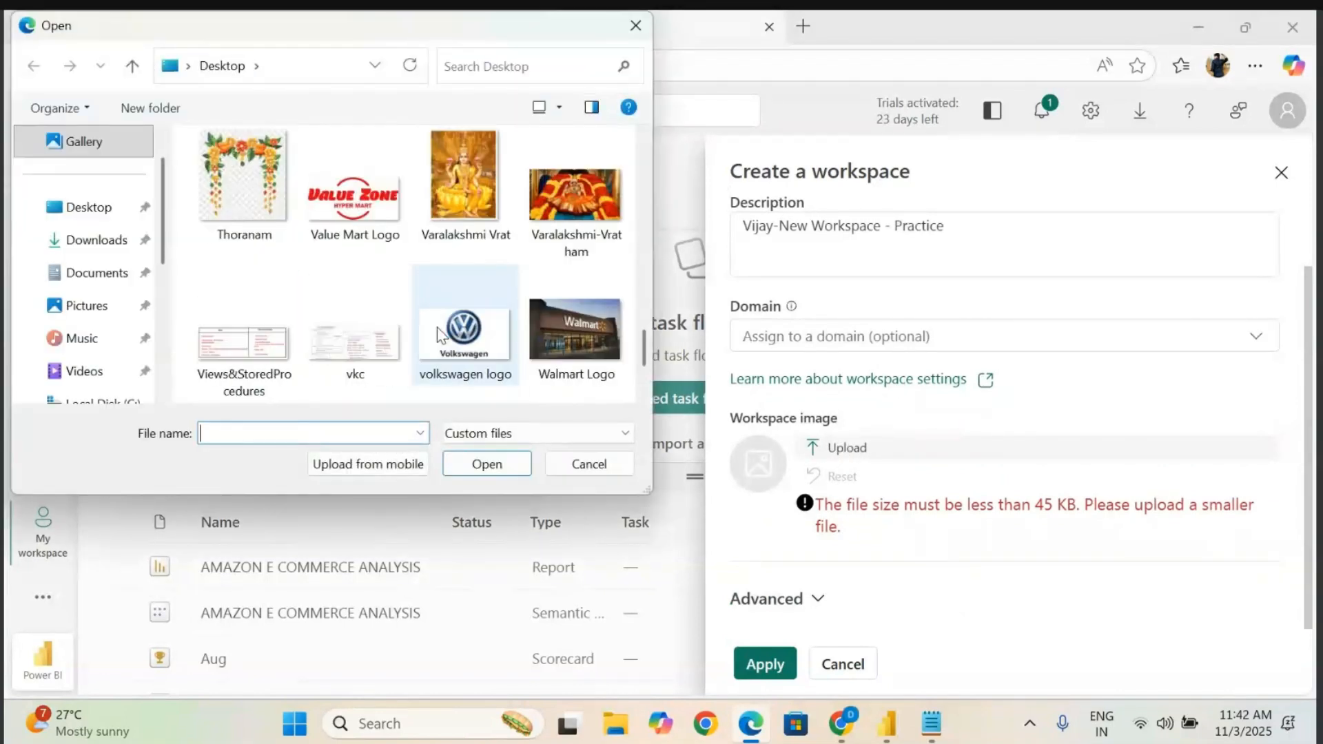
{"action": "scroll", "coordinate": [441, 336], "scroll_direction": "down", "scroll_amount": 1}
{"action": "scroll", "coordinate": [441, 336], "scroll_direction": "up", "scroll_amount": 3}
{"action": "left_click", "coordinate": [572, 342]}
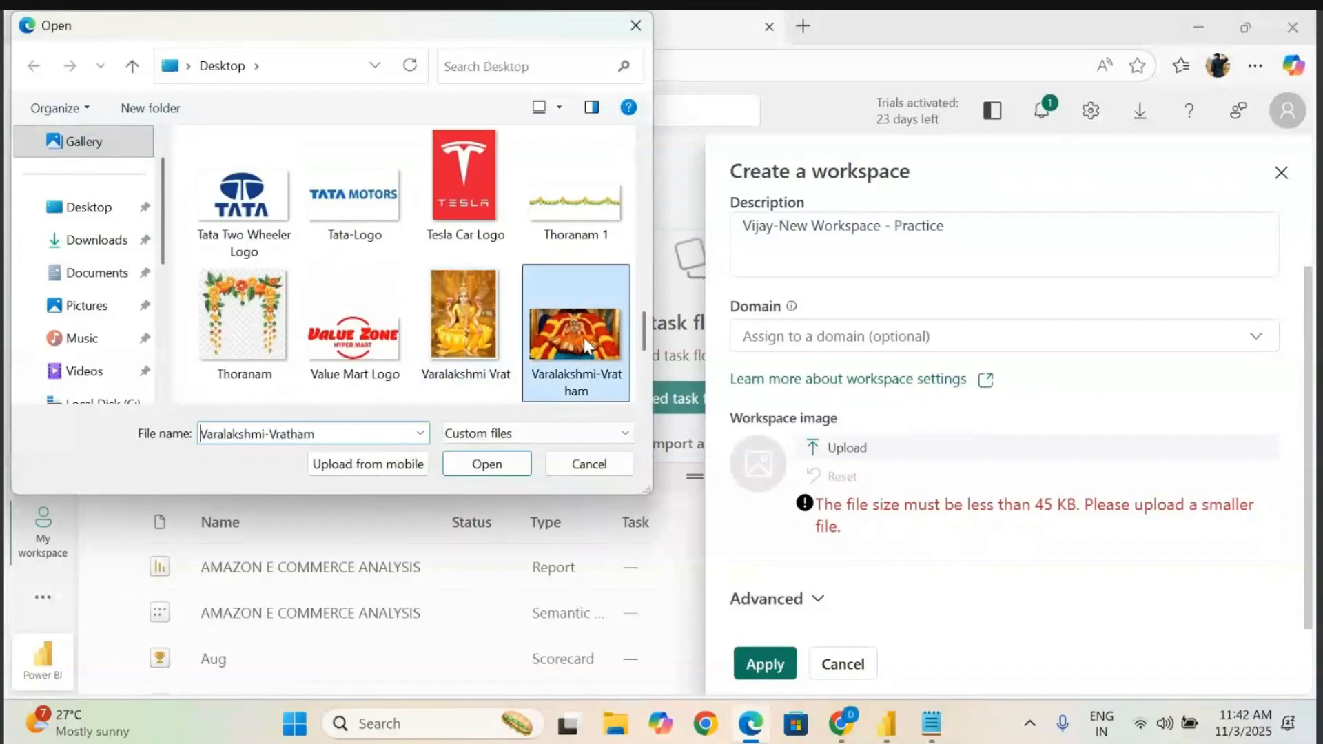
{"action": "left_click", "coordinate": [481, 467]}
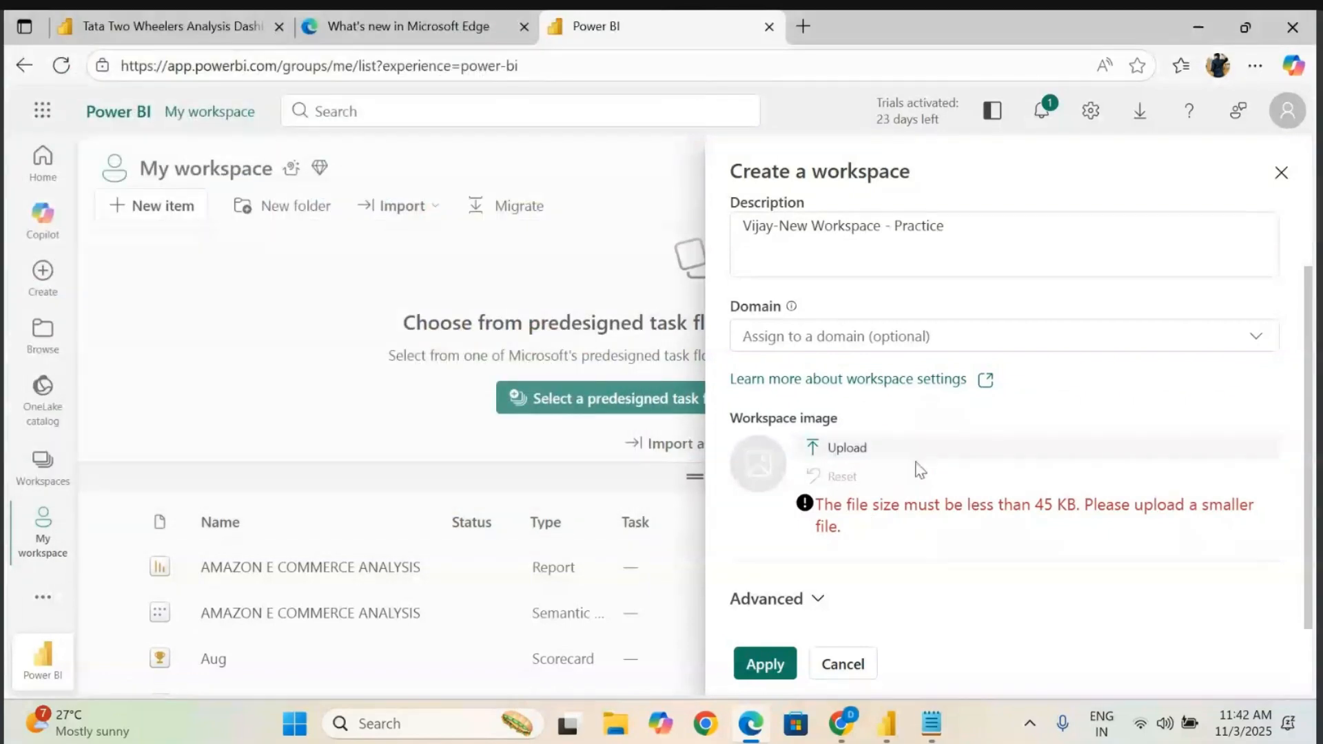
Upload the Tata Two Wheeler Logo as the workspace image
{"action": "left_click", "coordinate": [840, 452]}
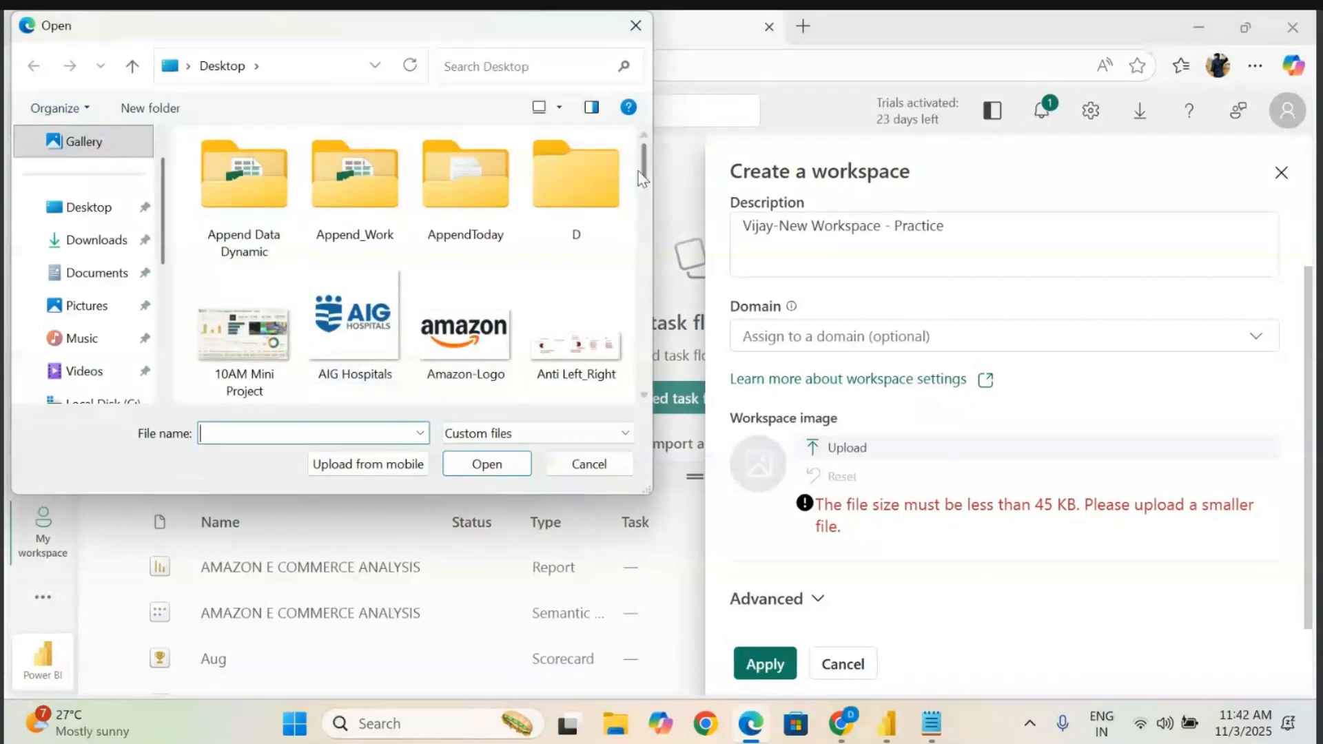
{"action": "left_click_drag", "start_coordinate": [644, 169], "coordinate": [652, 325]}
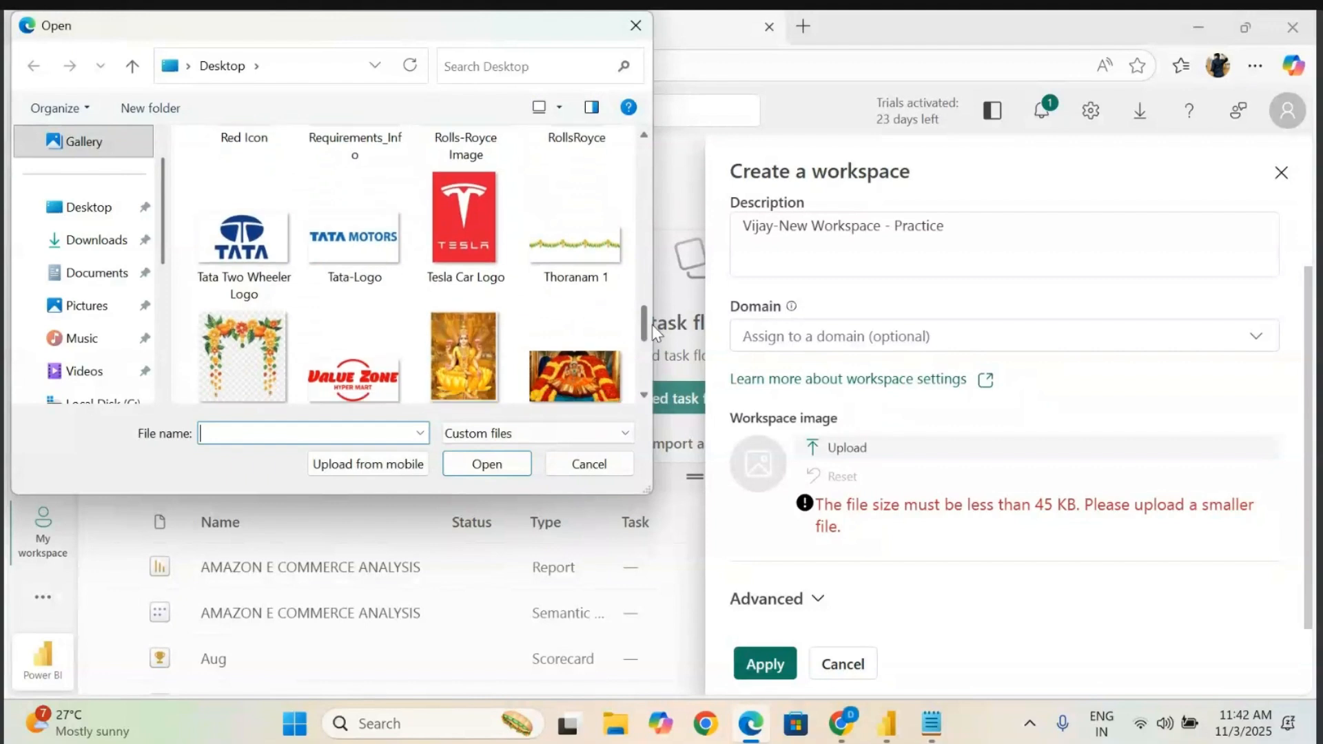
{"action": "left_click", "coordinate": [218, 263]}
{"action": "left_click", "coordinate": [499, 469]}
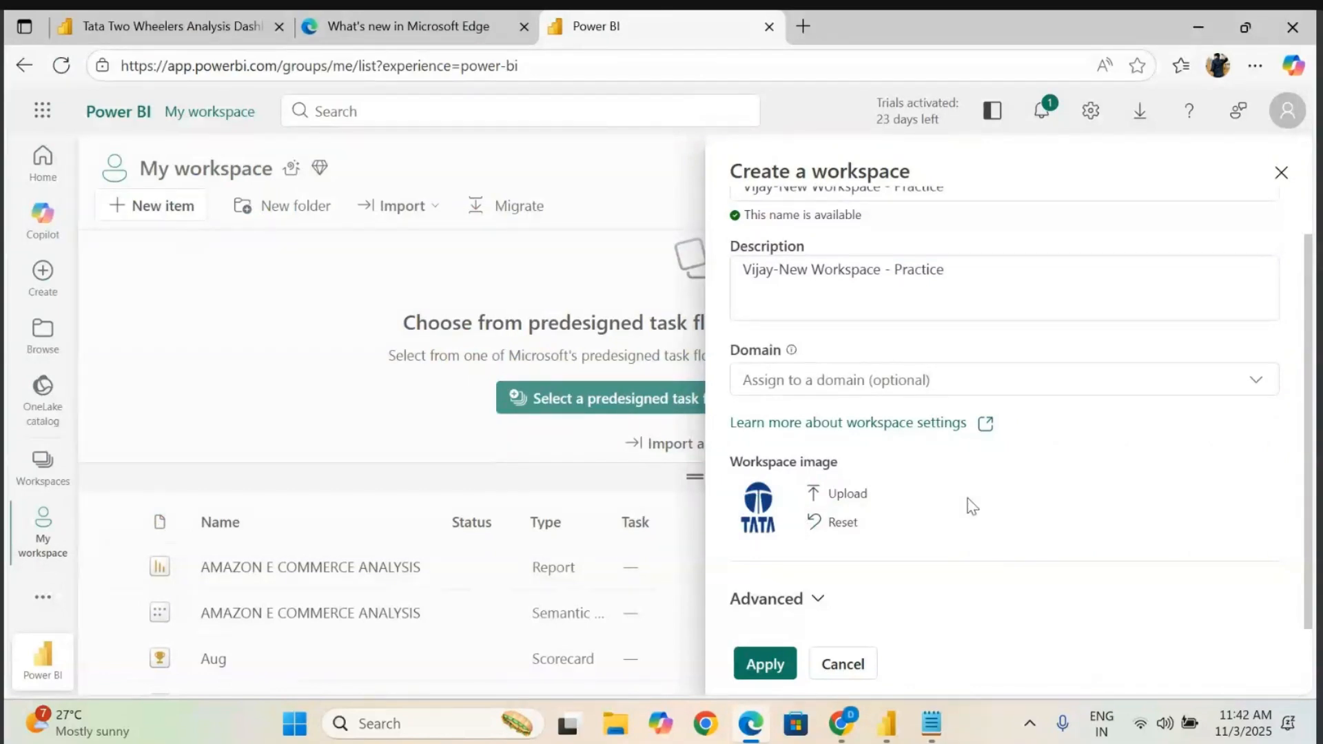
{"action": "left_click", "coordinate": [821, 601]}
Under Advanced, set the workspace license mode to Pro
{"action": "scroll", "coordinate": [929, 543], "scroll_direction": "down", "scroll_amount": 5}
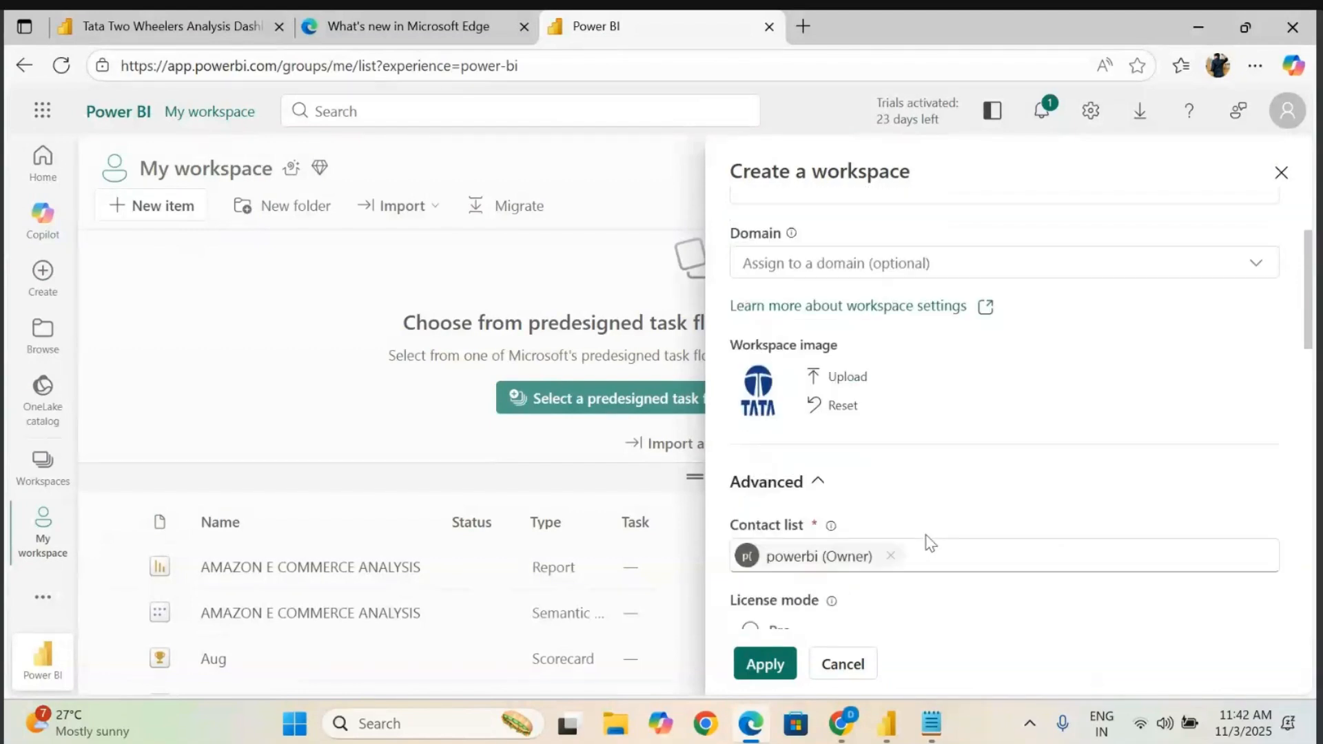
{"action": "scroll", "coordinate": [927, 544], "scroll_direction": "down", "scroll_amount": 3}
{"action": "scroll", "coordinate": [926, 544], "scroll_direction": "up", "scroll_amount": 2}
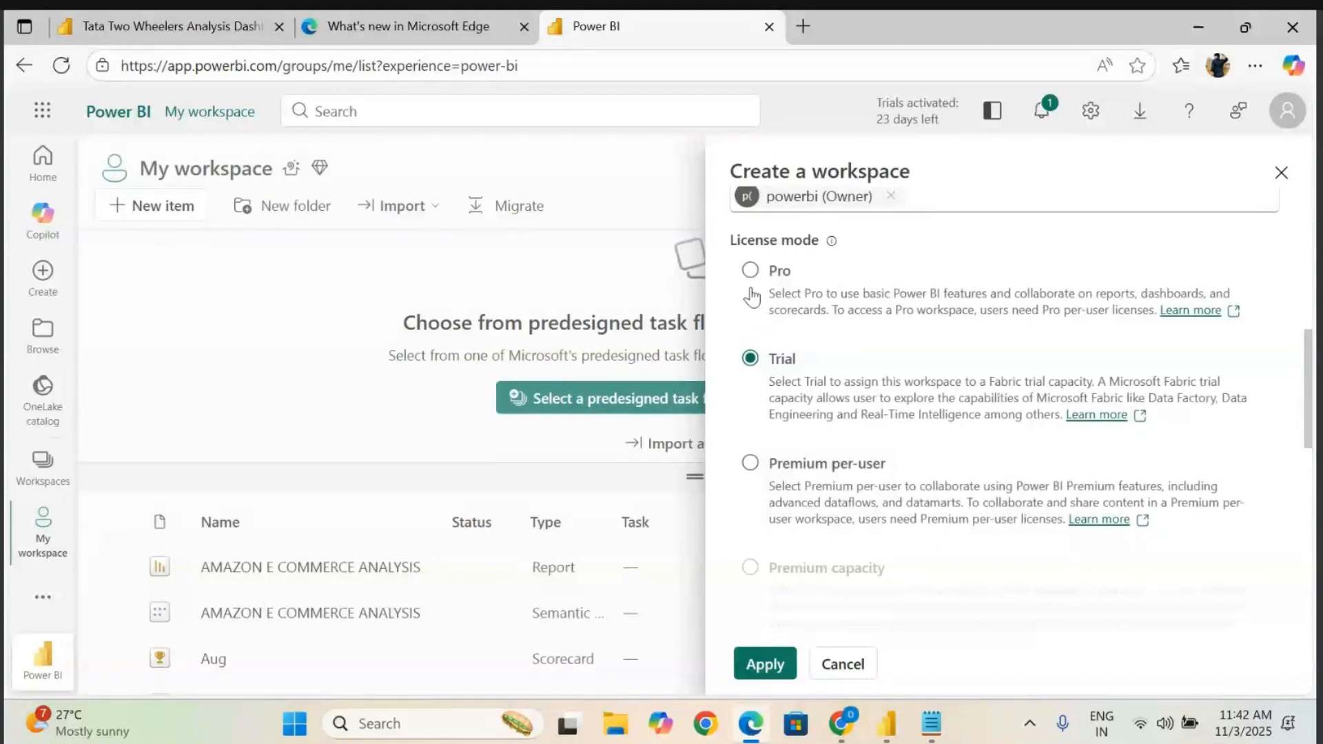
{"action": "left_click", "coordinate": [751, 270]}
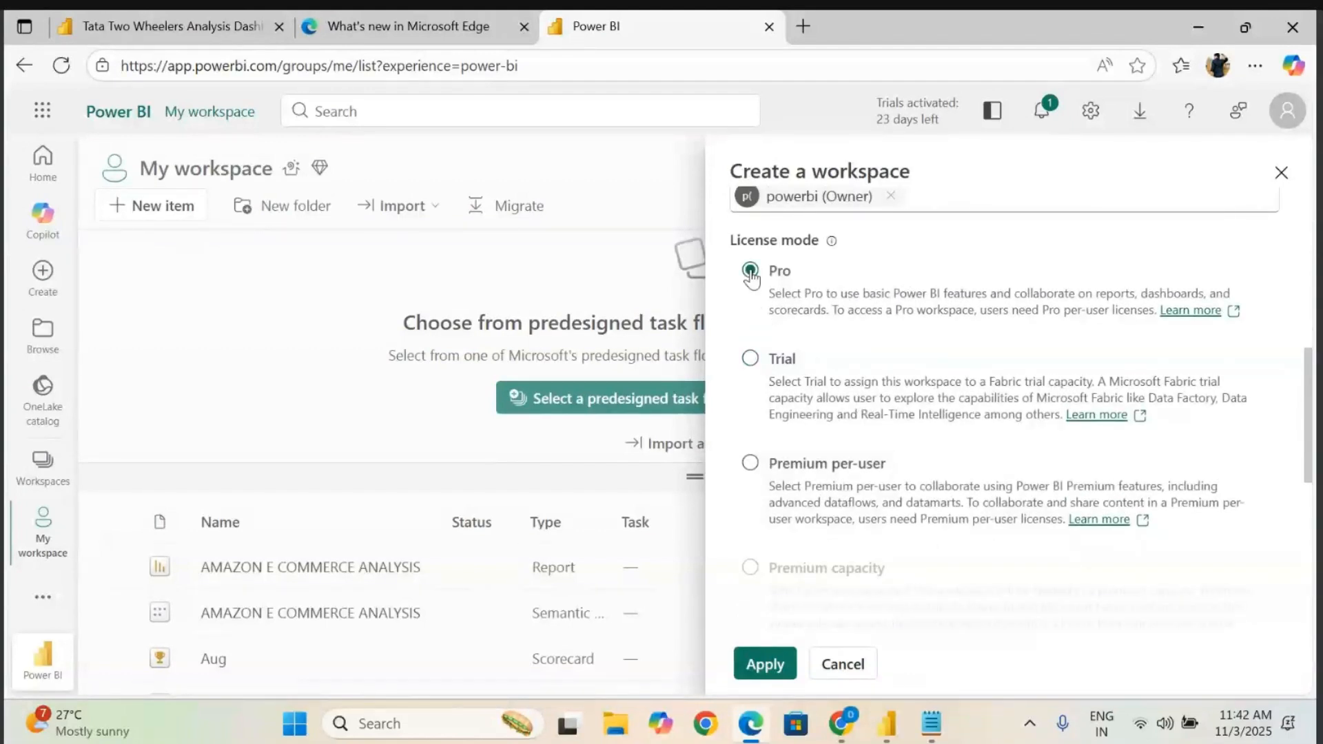
{"action": "left_click", "coordinate": [753, 467]}
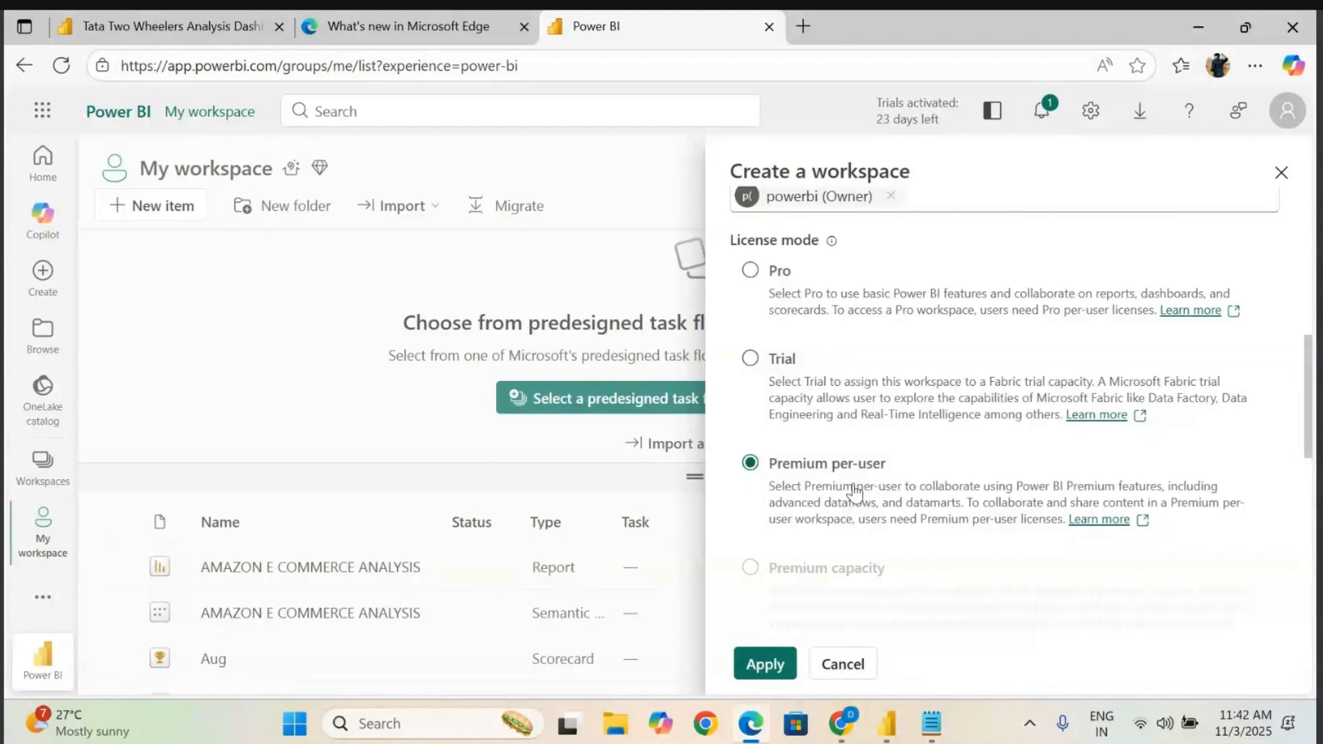
{"action": "scroll", "coordinate": [836, 500], "scroll_direction": "down", "scroll_amount": 2}
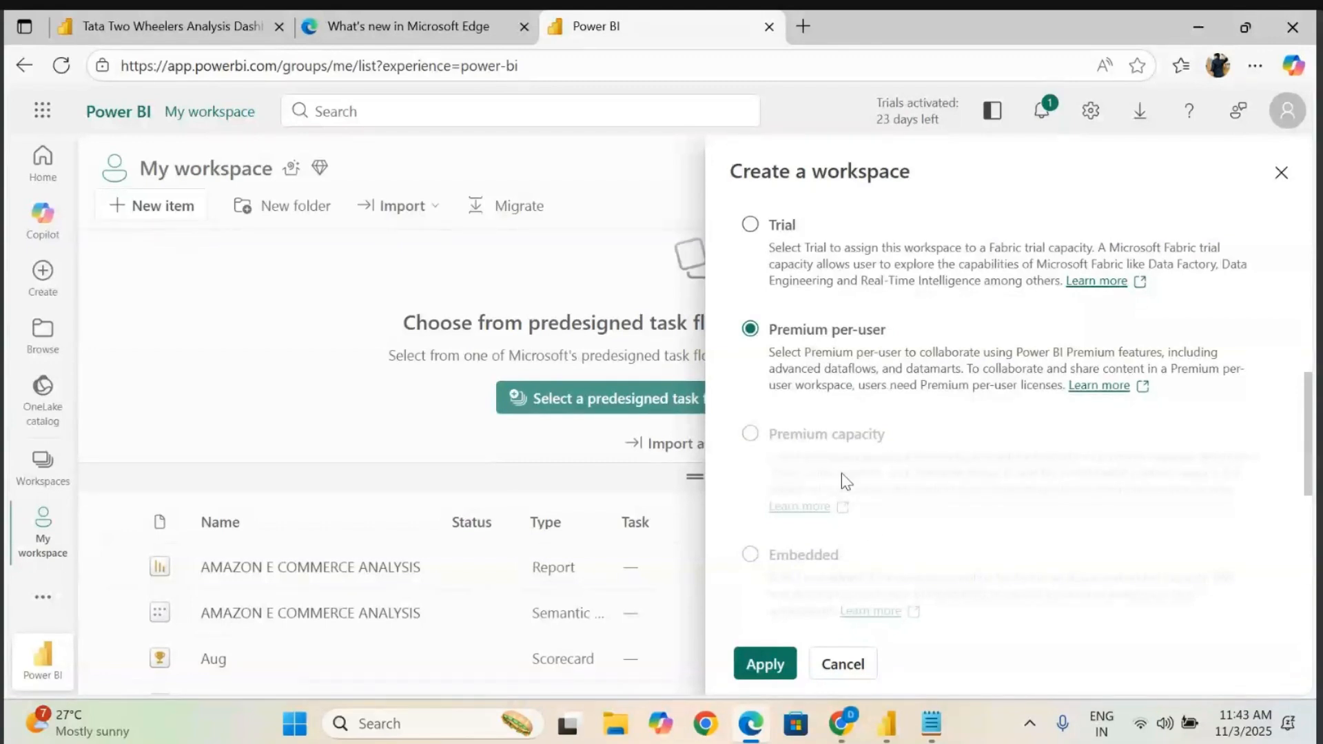
{"action": "scroll", "coordinate": [842, 473], "scroll_direction": "up", "scroll_amount": 3}
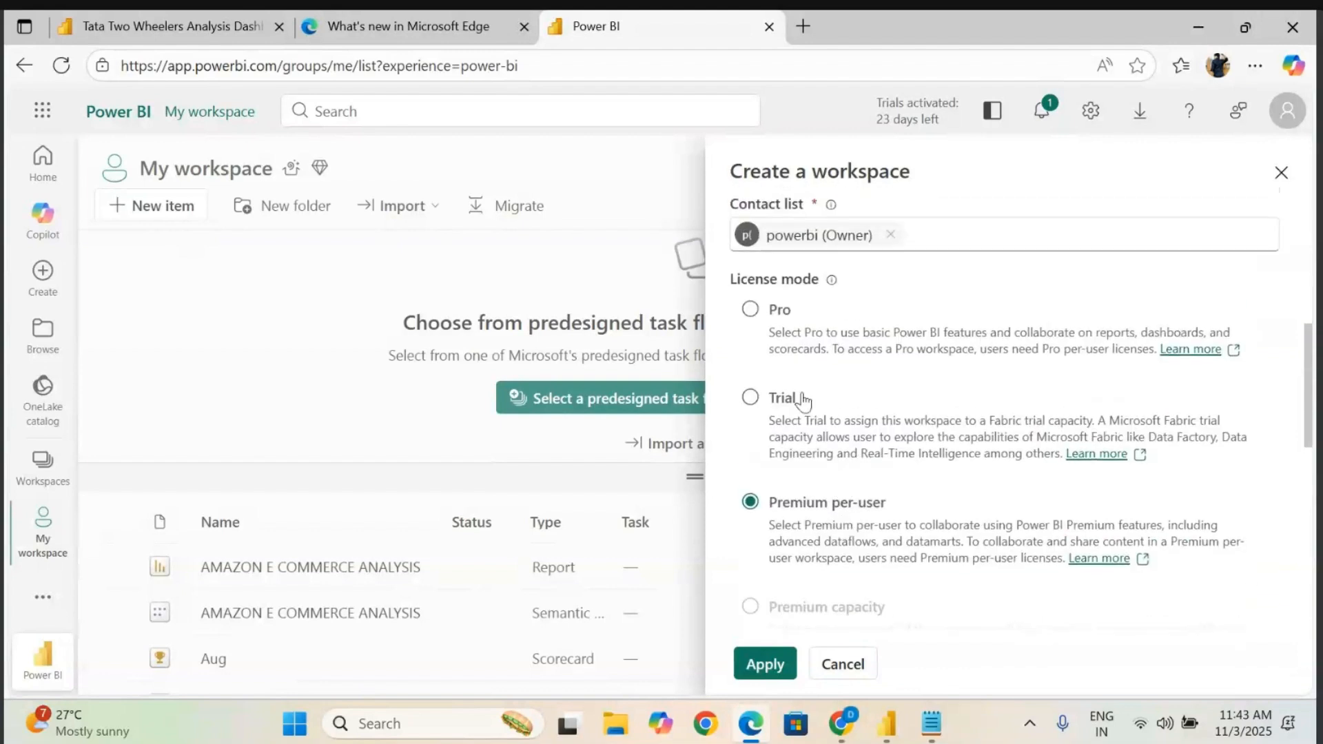
{"action": "left_click", "coordinate": [753, 315]}
{"action": "scroll", "coordinate": [852, 359], "scroll_direction": "down", "scroll_amount": 4}
{"action": "scroll", "coordinate": [853, 358], "scroll_direction": "up", "scroll_amount": 3}
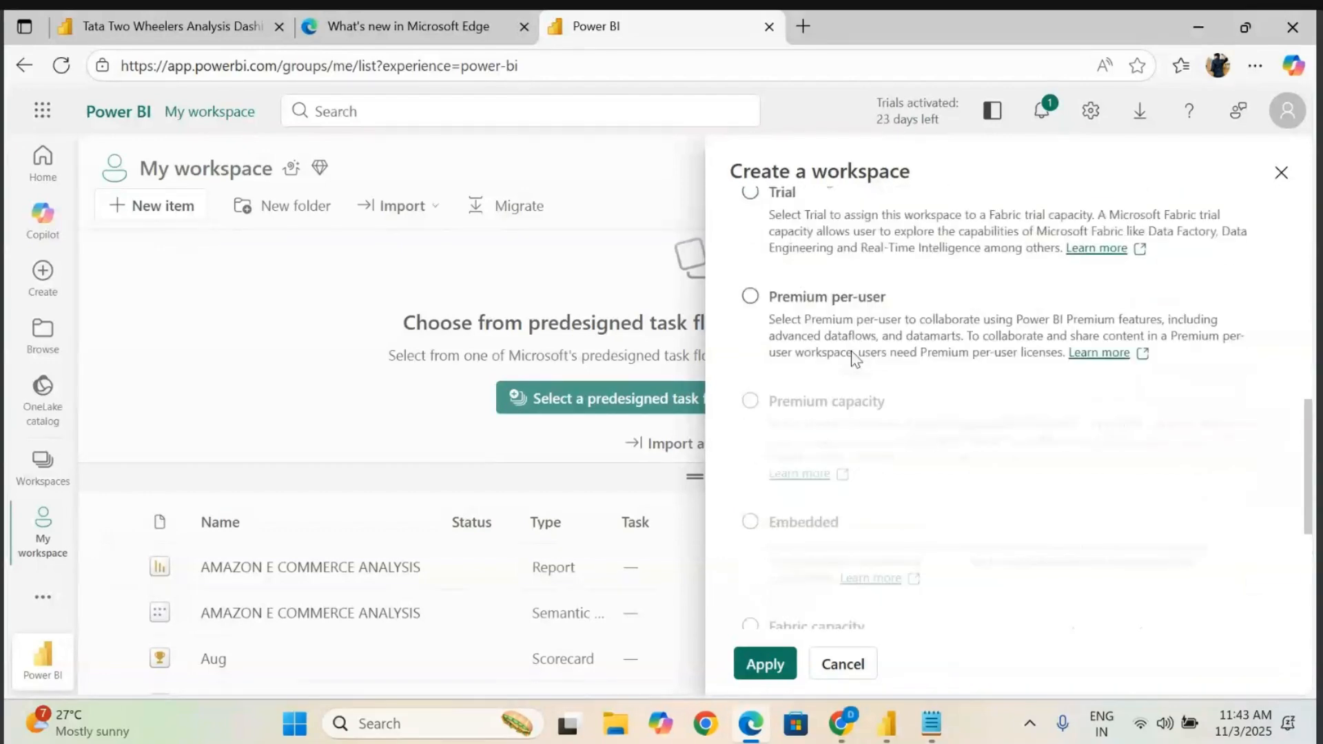
{"action": "scroll", "coordinate": [861, 310], "scroll_direction": "up", "scroll_amount": 2}
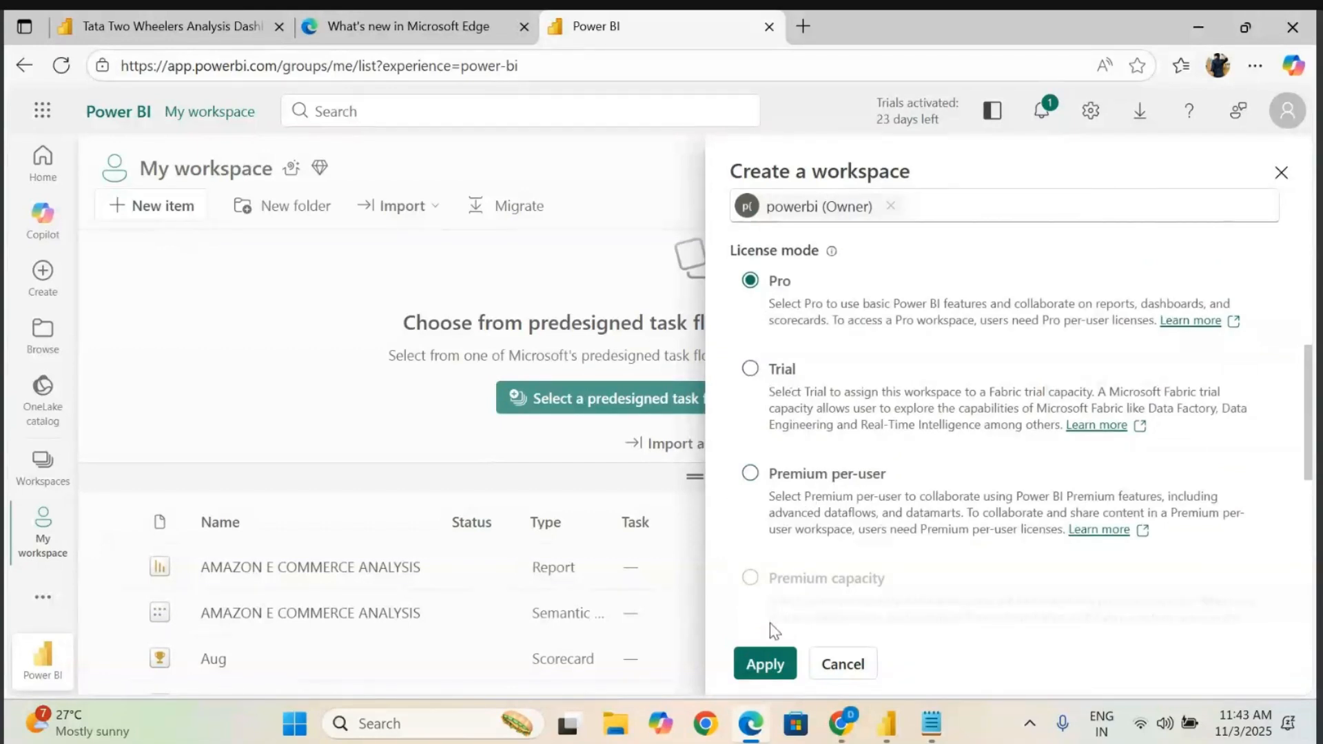
Apply the settings to create the practice workspace, then bring up the workspace list
{"action": "left_click", "coordinate": [762, 663]}
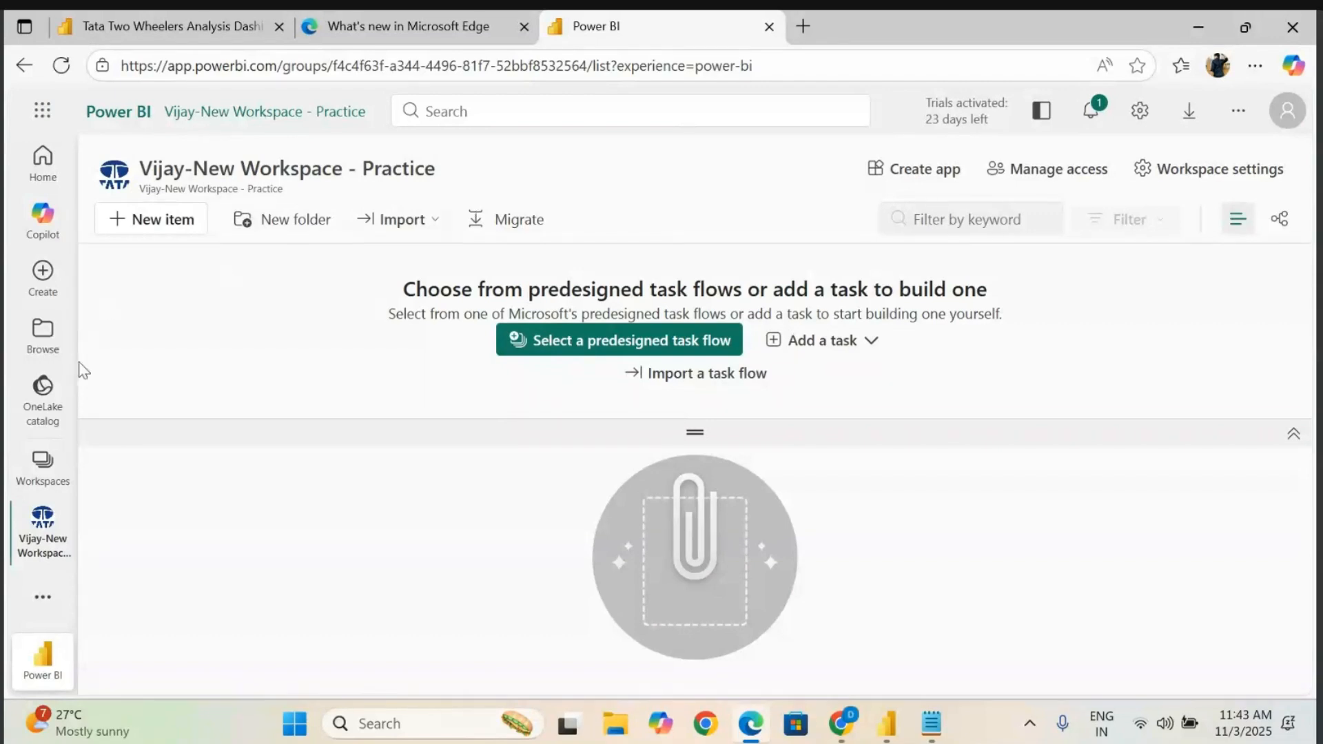
{"action": "left_click", "coordinate": [45, 474]}
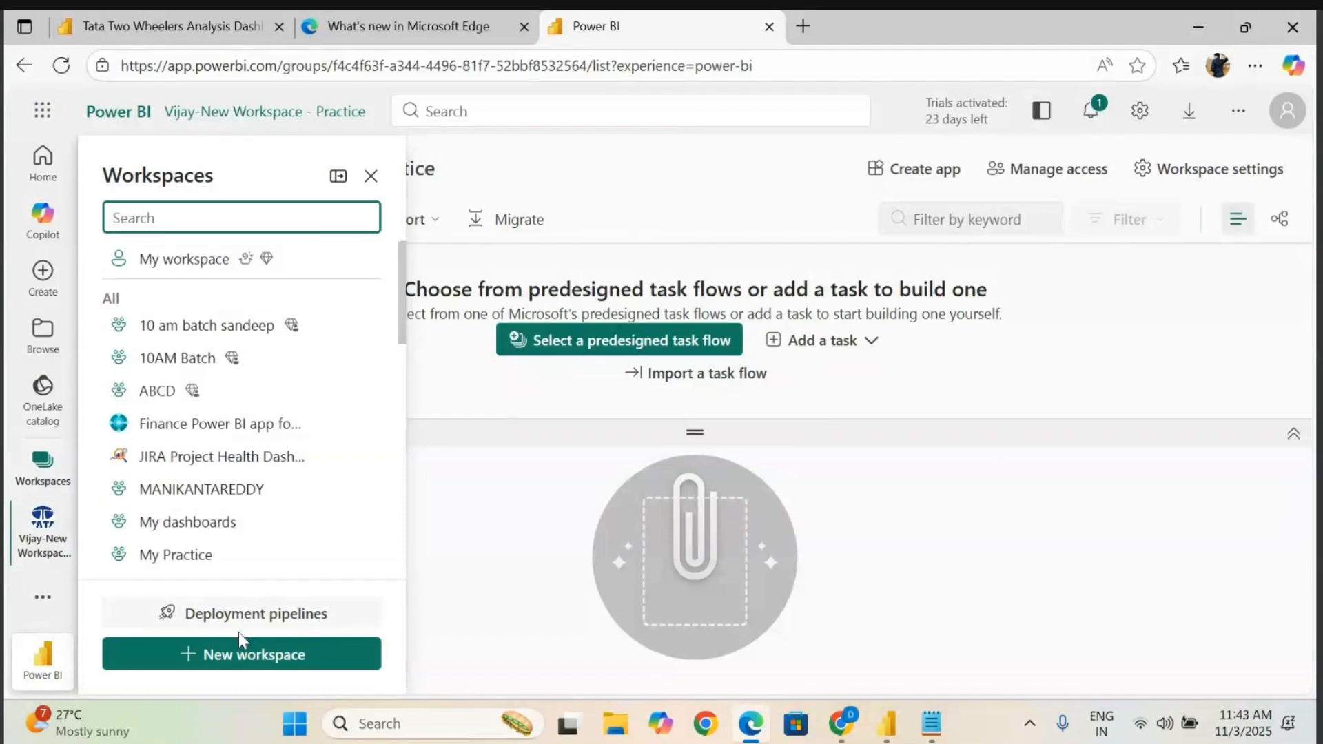
Start a workspace named Lulu Malls Sales Analysis and reuse the name as its description
{"action": "left_click", "coordinate": [230, 658]}
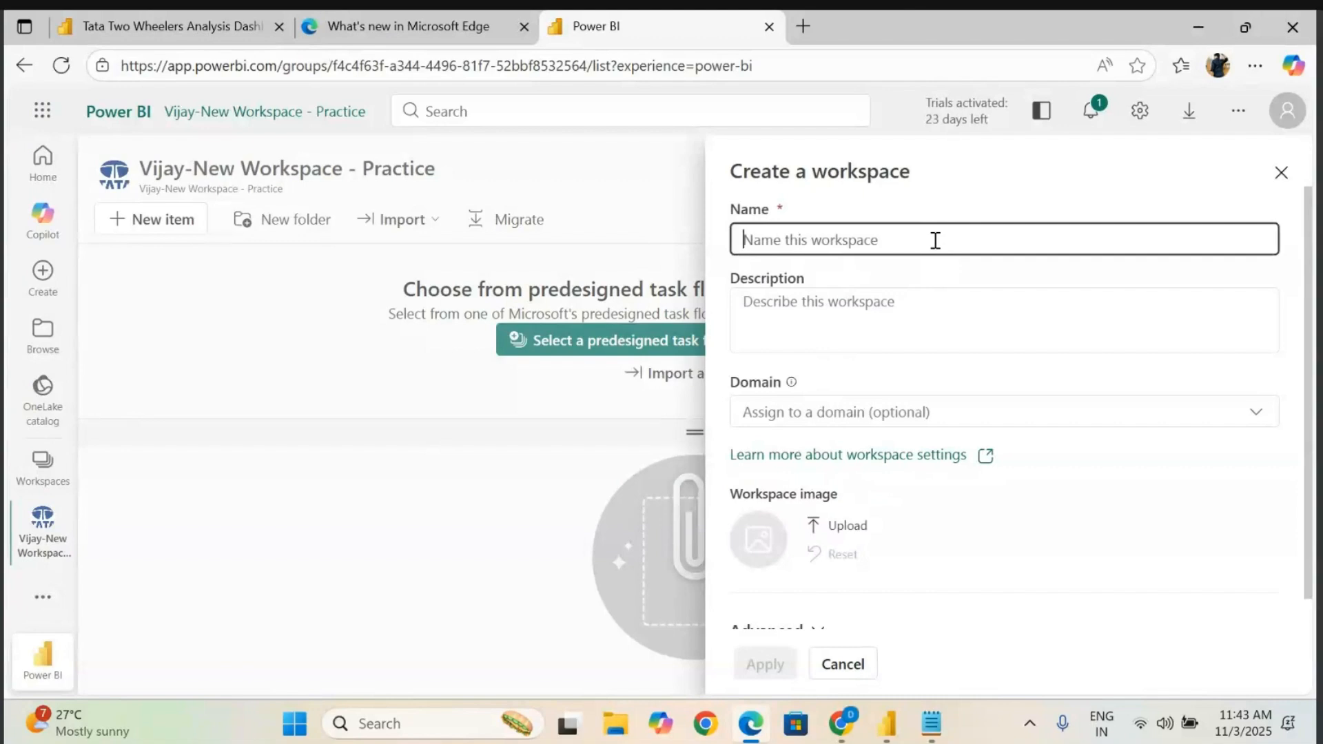
{"action": "type", "text": "Vijay-Lulu Malls Sales and"}
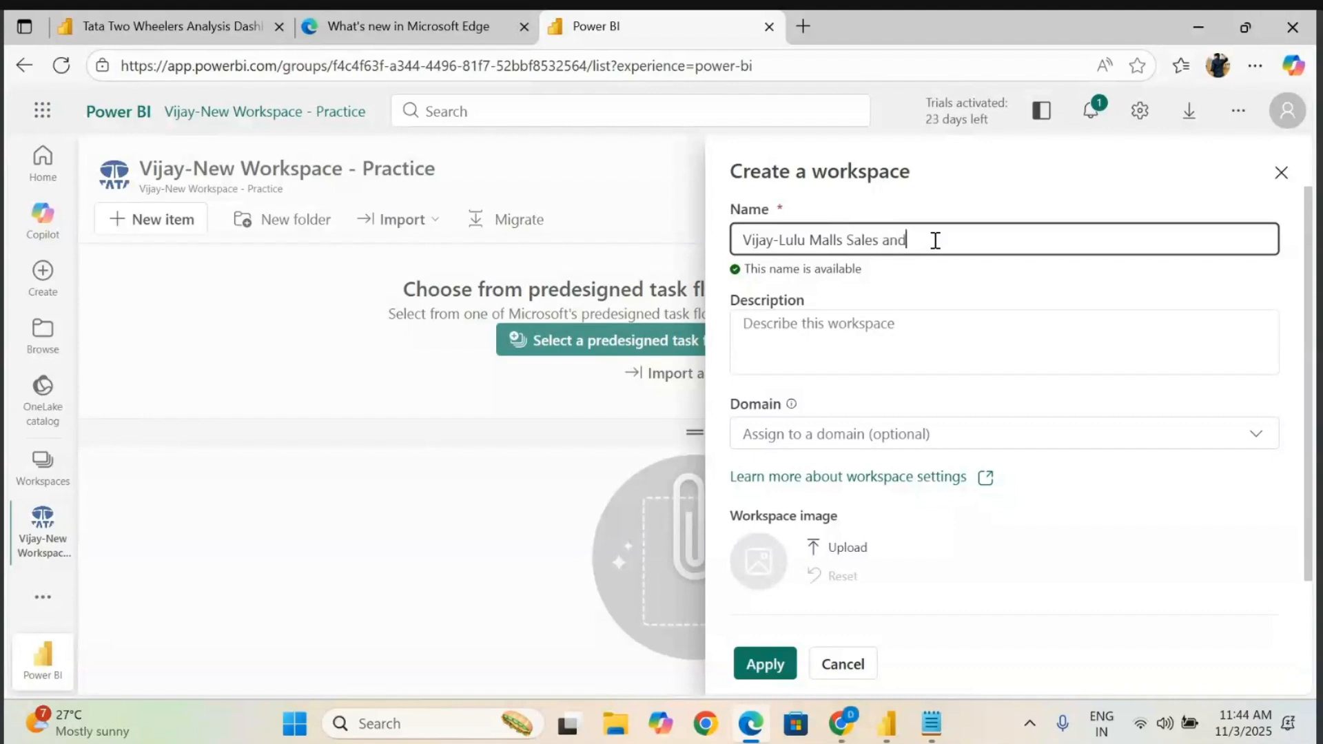
{"action": "type", "text": "Analysis"}
{"action": "left_click_drag", "start_coordinate": [952, 237], "coordinate": [715, 238]}
{"action": "key", "text": "ctrl+c"}
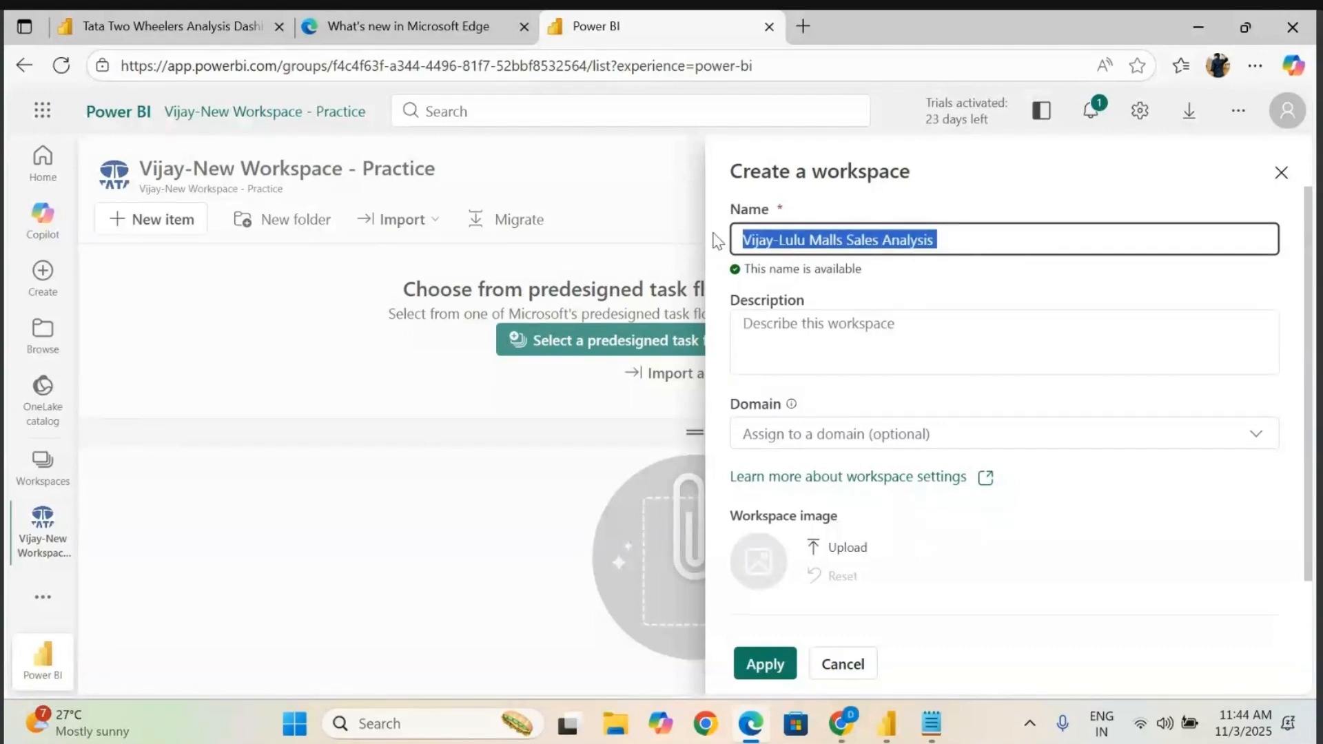
{"action": "left_click", "coordinate": [771, 322]}
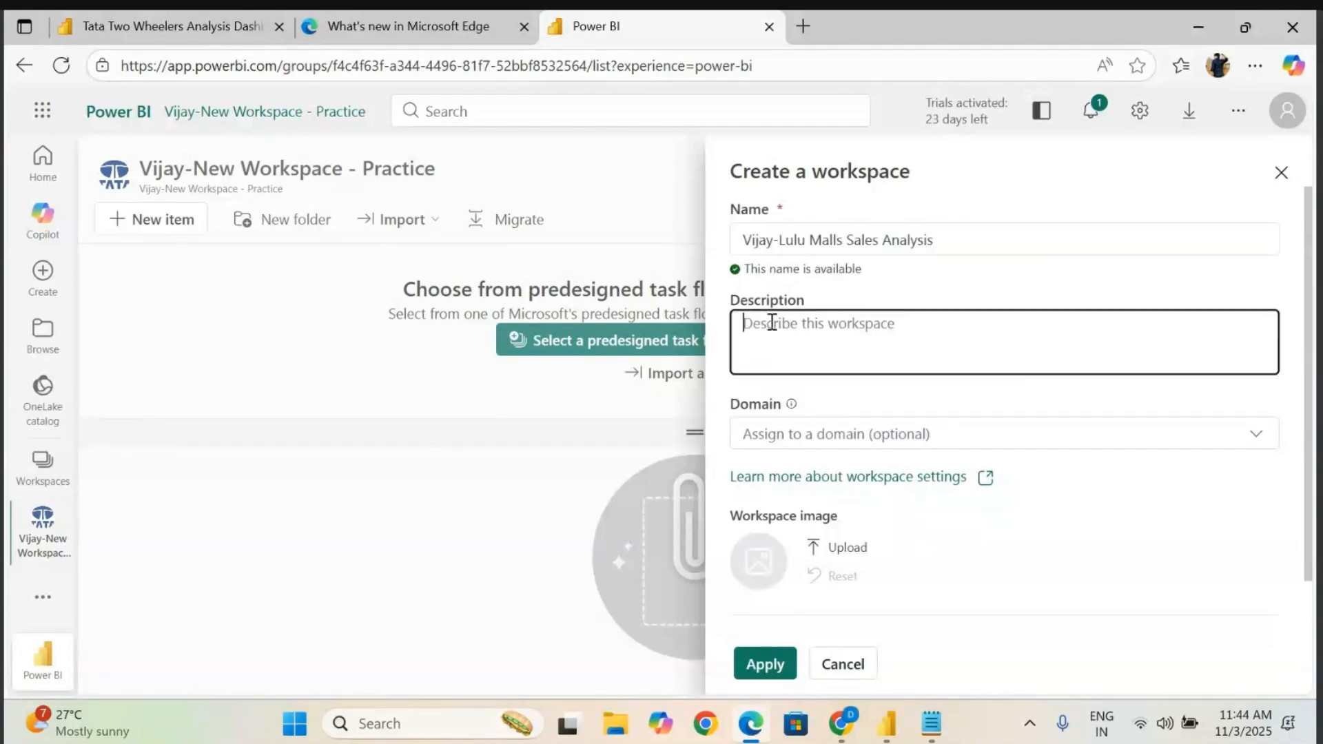
{"action": "key", "text": "ctrl+v"}
Check the empty Domain list and upload the Lulu hypermarket logo as the workspace image
{"action": "scroll", "coordinate": [827, 379], "scroll_direction": "down", "scroll_amount": 1}
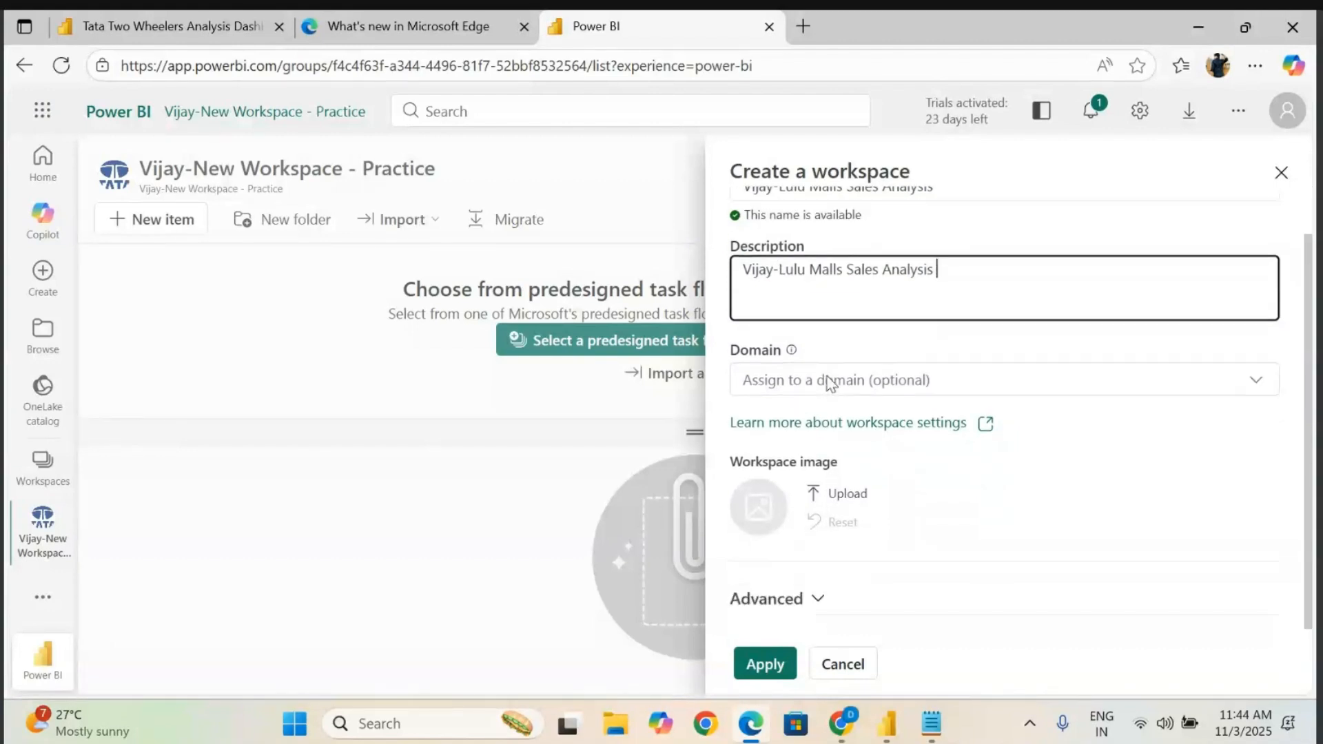
{"action": "left_click", "coordinate": [789, 380]}
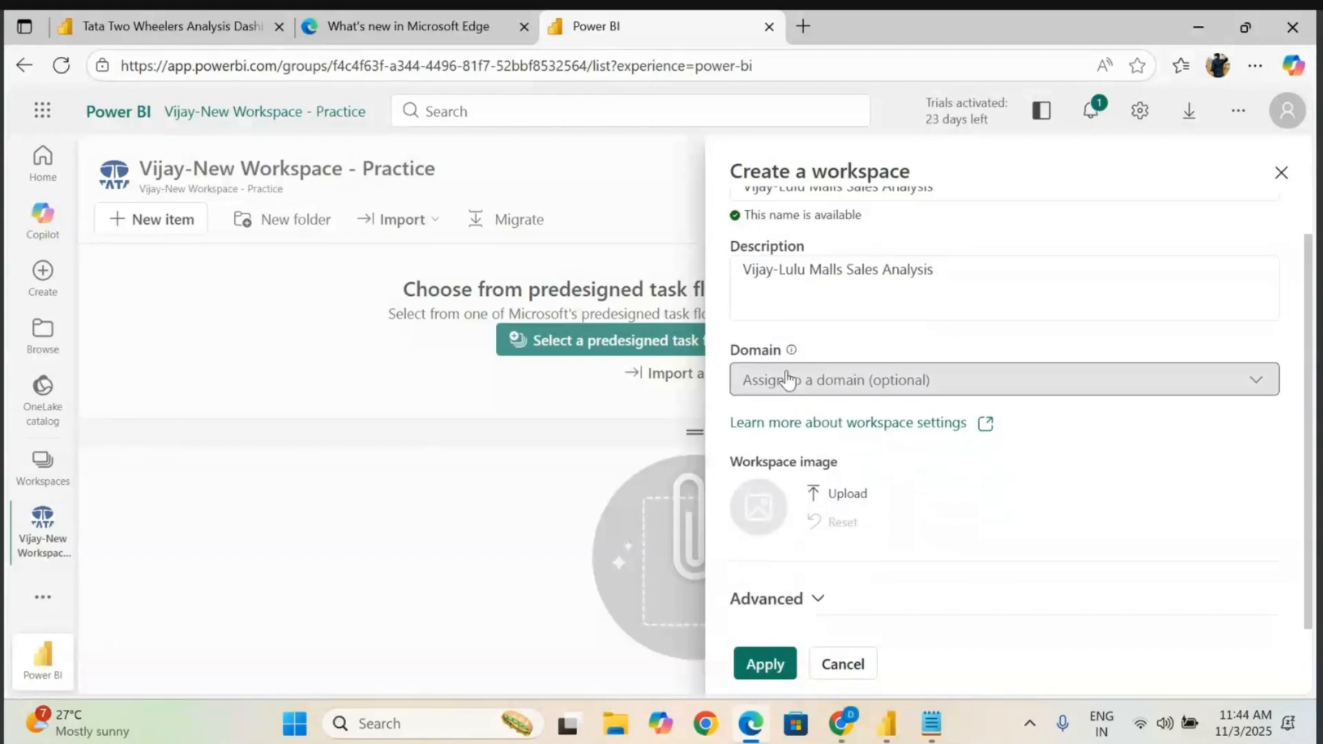
{"action": "left_click", "coordinate": [881, 367]}
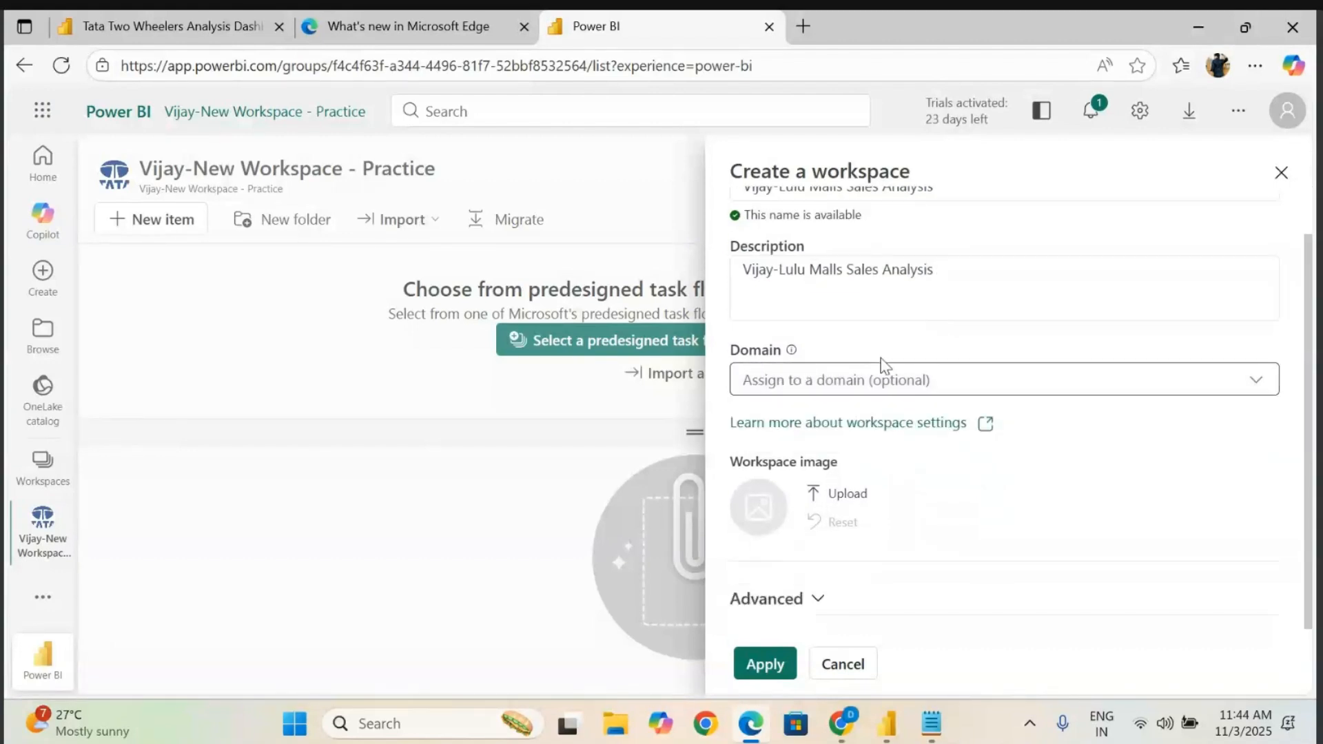
{"action": "left_click", "coordinate": [835, 492]}
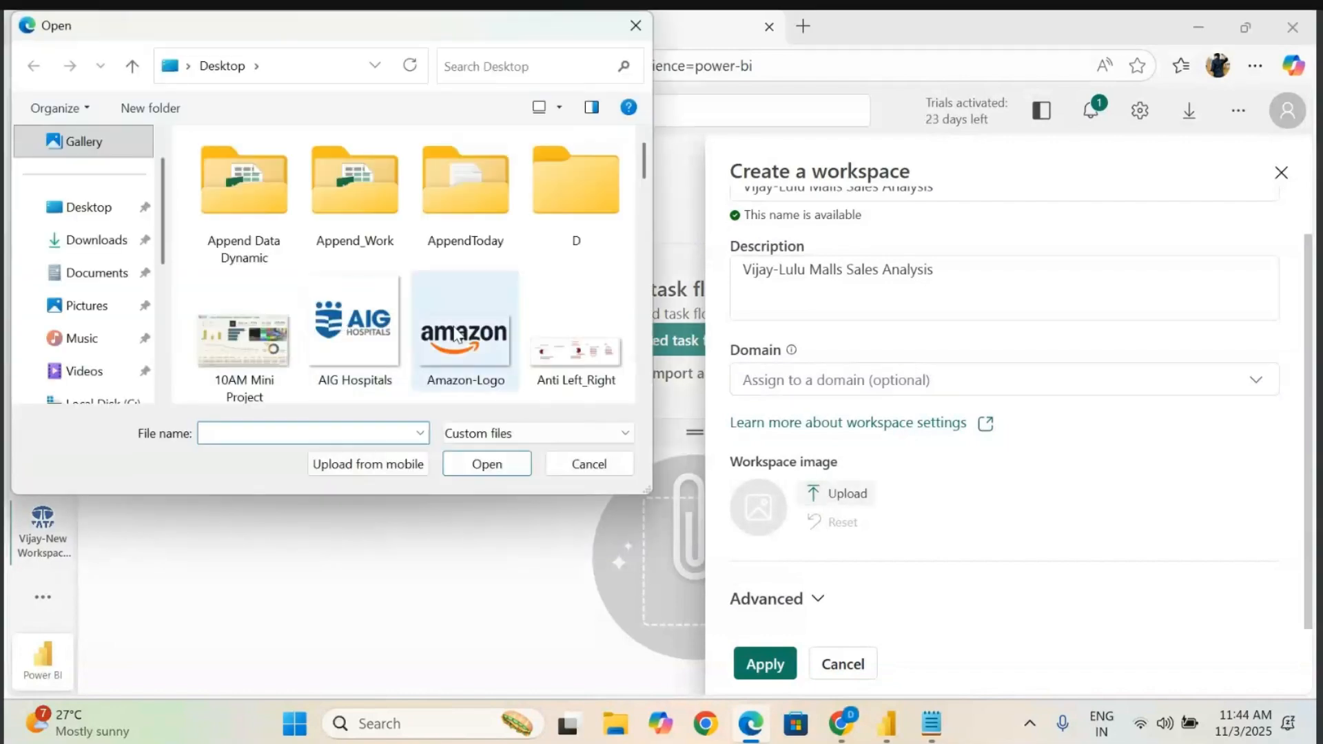
{"action": "left_click_drag", "start_coordinate": [643, 159], "coordinate": [643, 248]}
{"action": "left_click", "coordinate": [567, 226]}
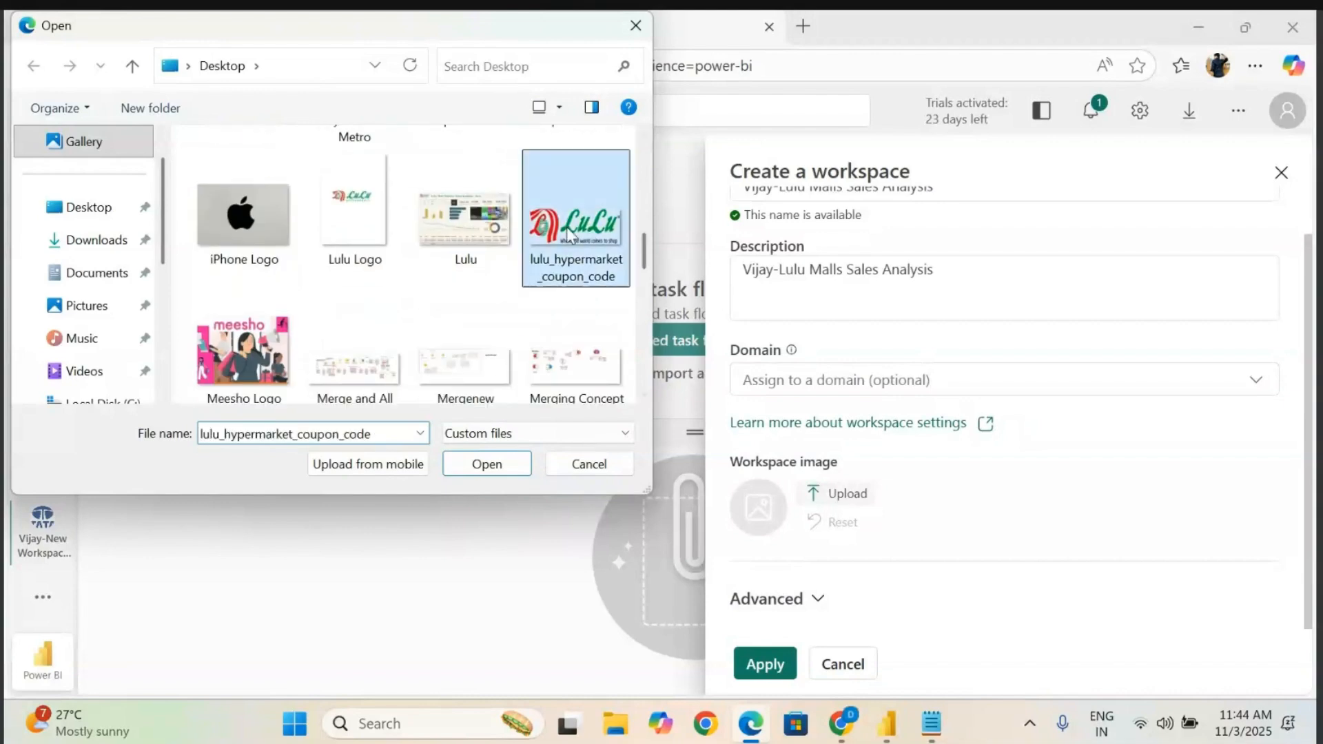
{"action": "left_click", "coordinate": [474, 463]}
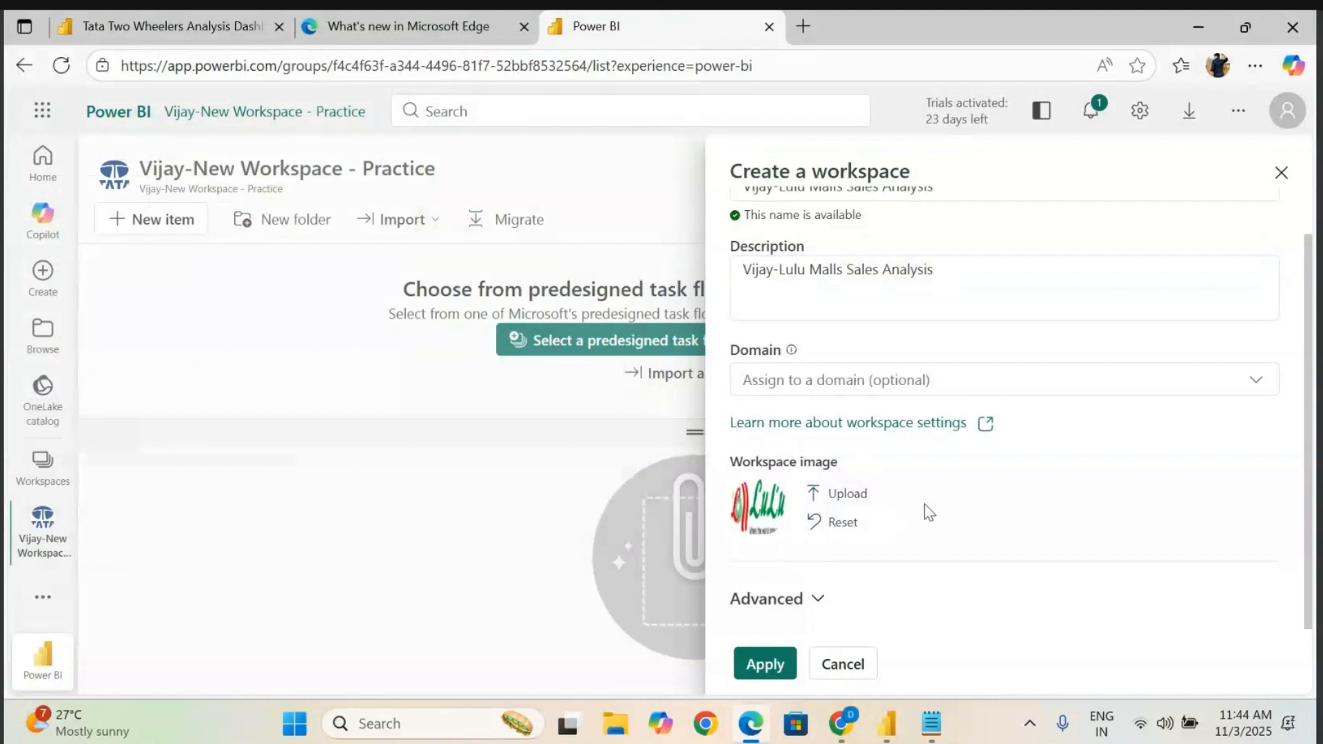
Set the licence mode to Premium per-user and create the workspace
{"action": "left_click", "coordinate": [820, 599]}
{"action": "scroll", "coordinate": [822, 600], "scroll_direction": "down", "scroll_amount": 3}
{"action": "left_click", "coordinate": [750, 406]}
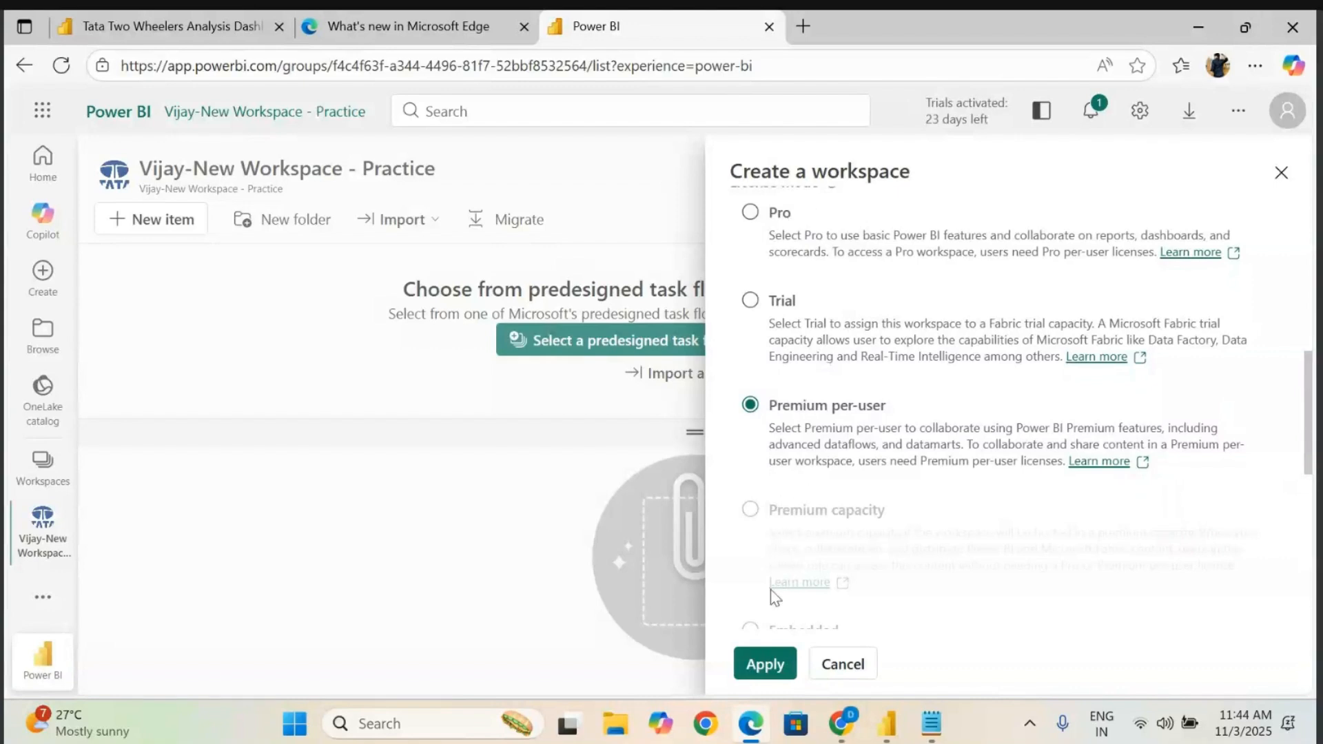
{"action": "left_click", "coordinate": [758, 665]}
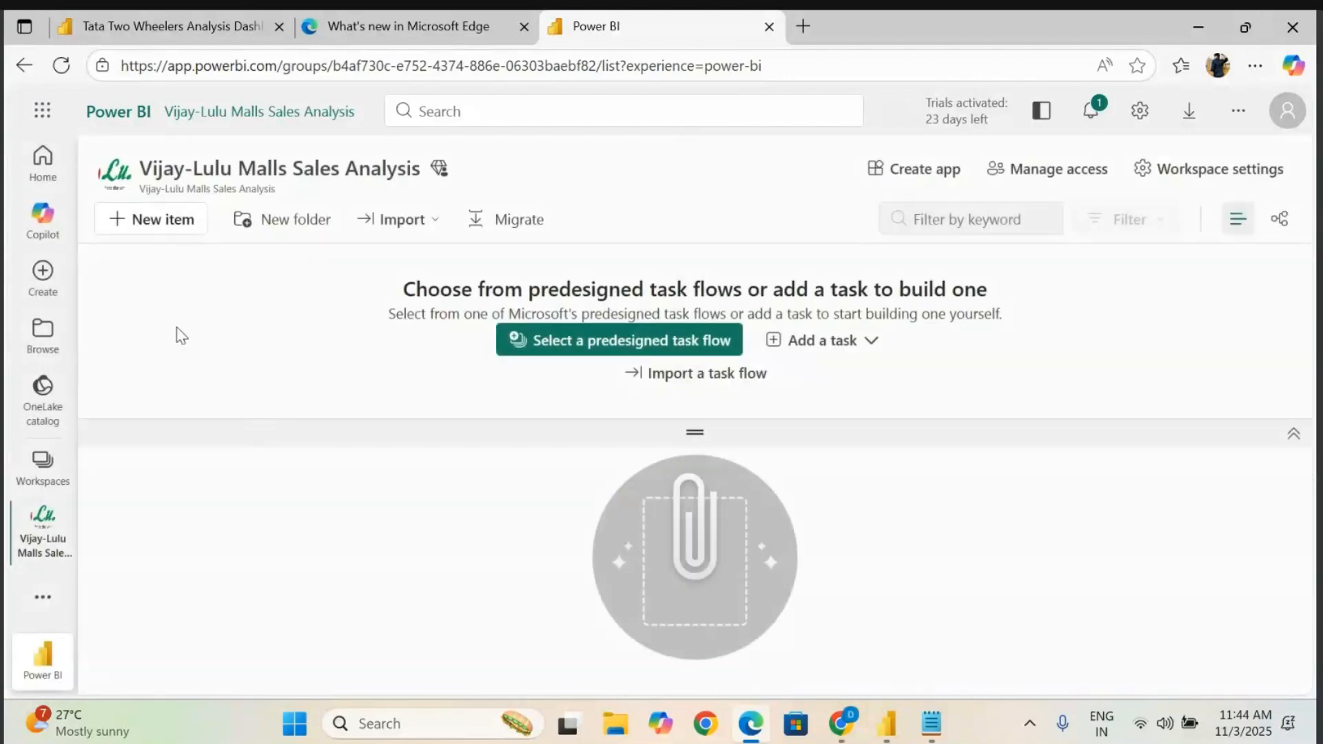
{"action": "left_click", "coordinate": [46, 474]}
{"action": "scroll", "coordinate": [299, 508], "scroll_direction": "down", "scroll_amount": 1}
{"action": "scroll", "coordinate": [298, 507], "scroll_direction": "down", "scroll_amount": 5}
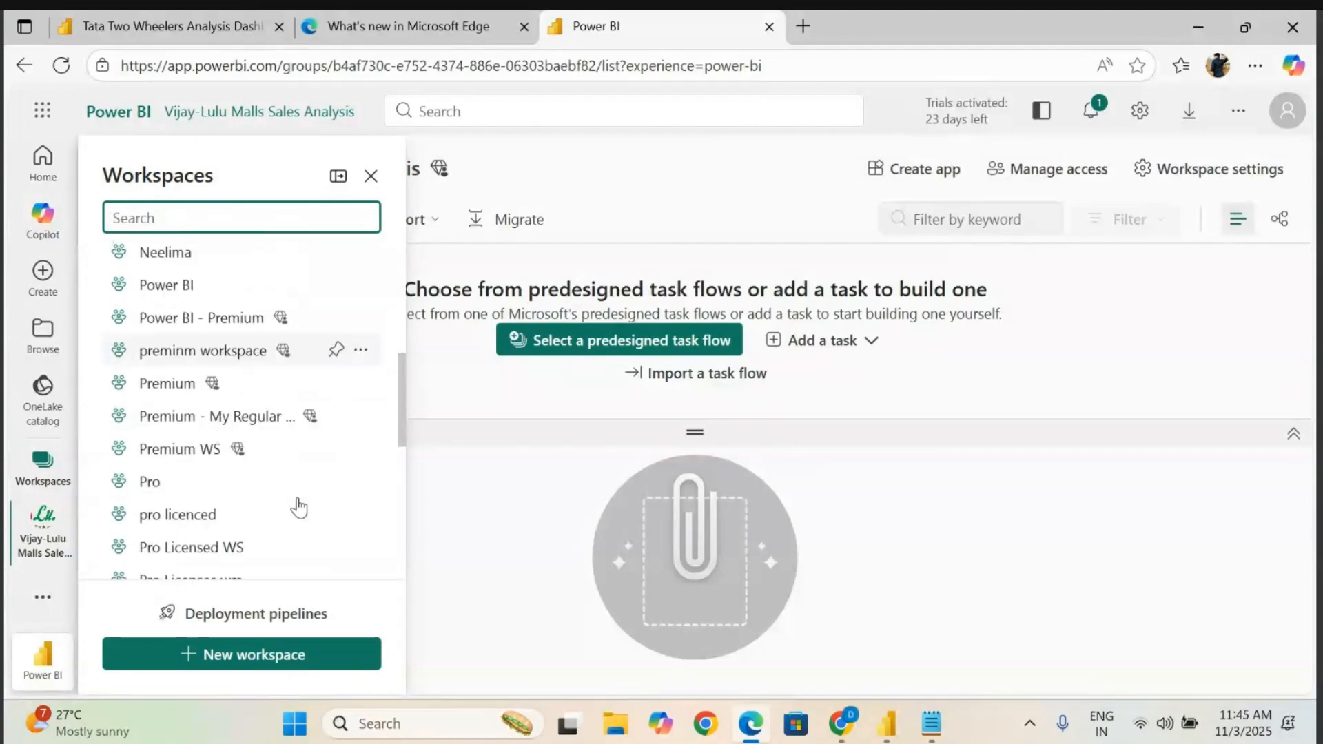
{"action": "scroll", "coordinate": [299, 508], "scroll_direction": "down", "scroll_amount": 5}
{"action": "scroll", "coordinate": [298, 508], "scroll_direction": "down", "scroll_amount": 2}
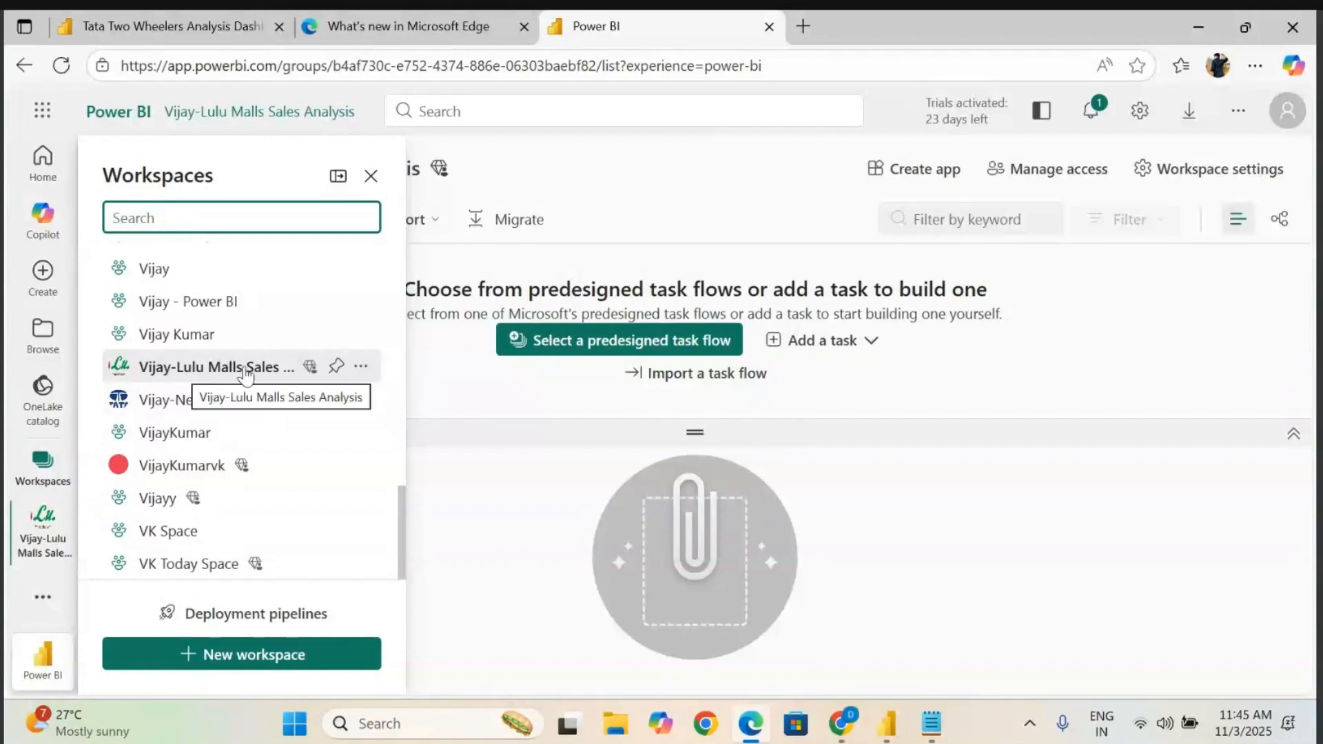
{"action": "mouse_move", "coordinate": [308, 375]}
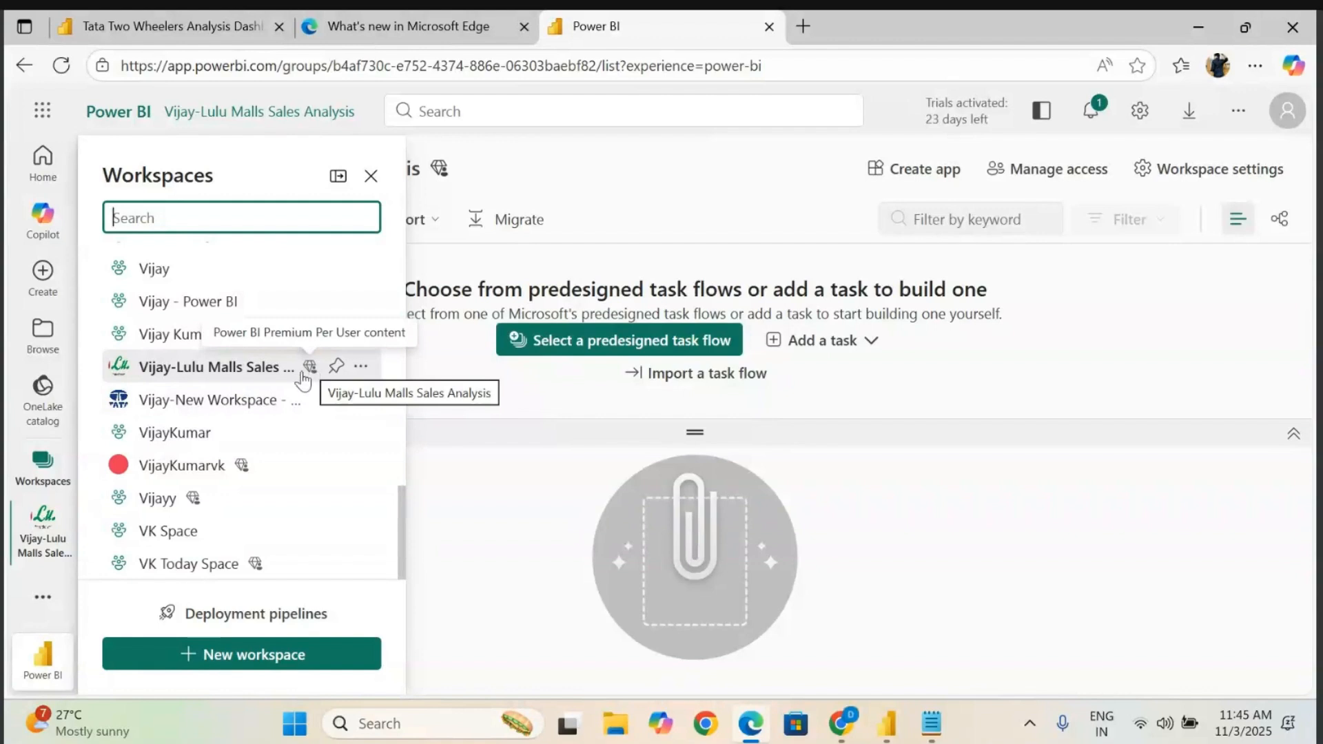
{"action": "left_click", "coordinate": [253, 401]}
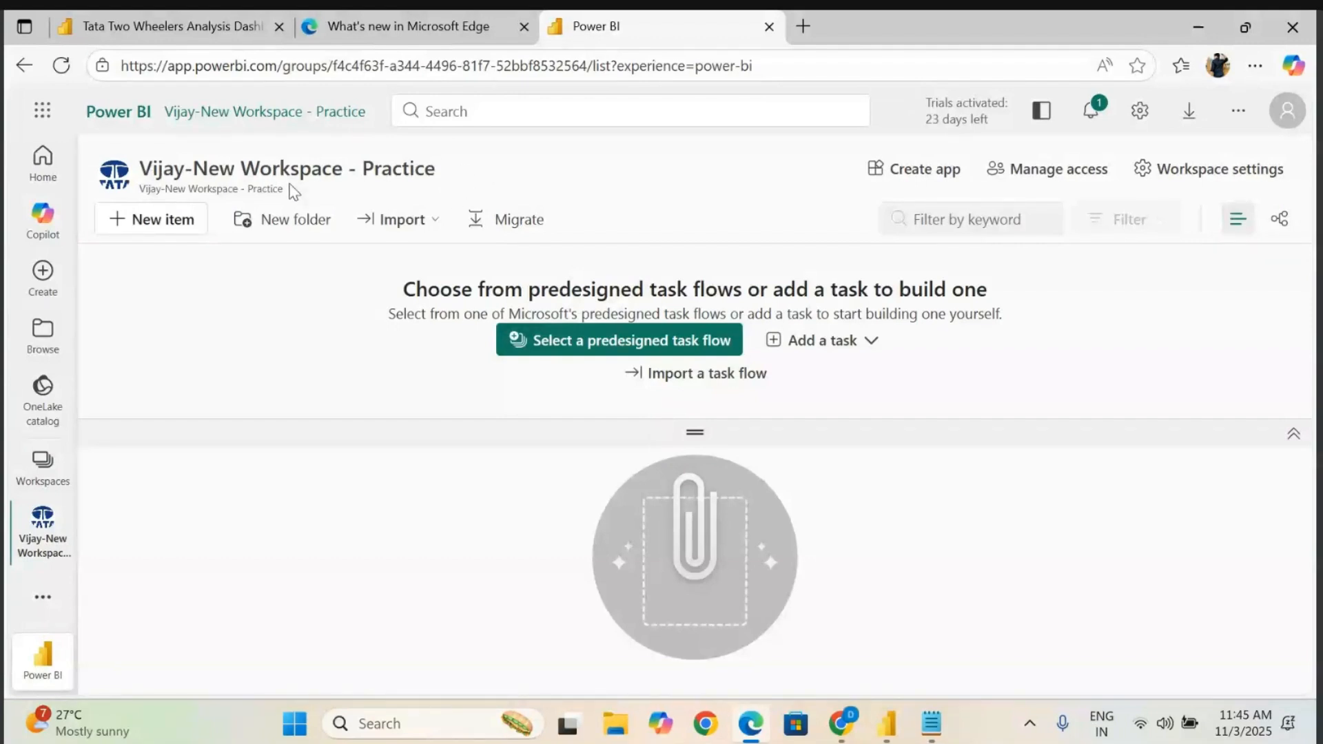
{"action": "left_click", "coordinate": [69, 471]}
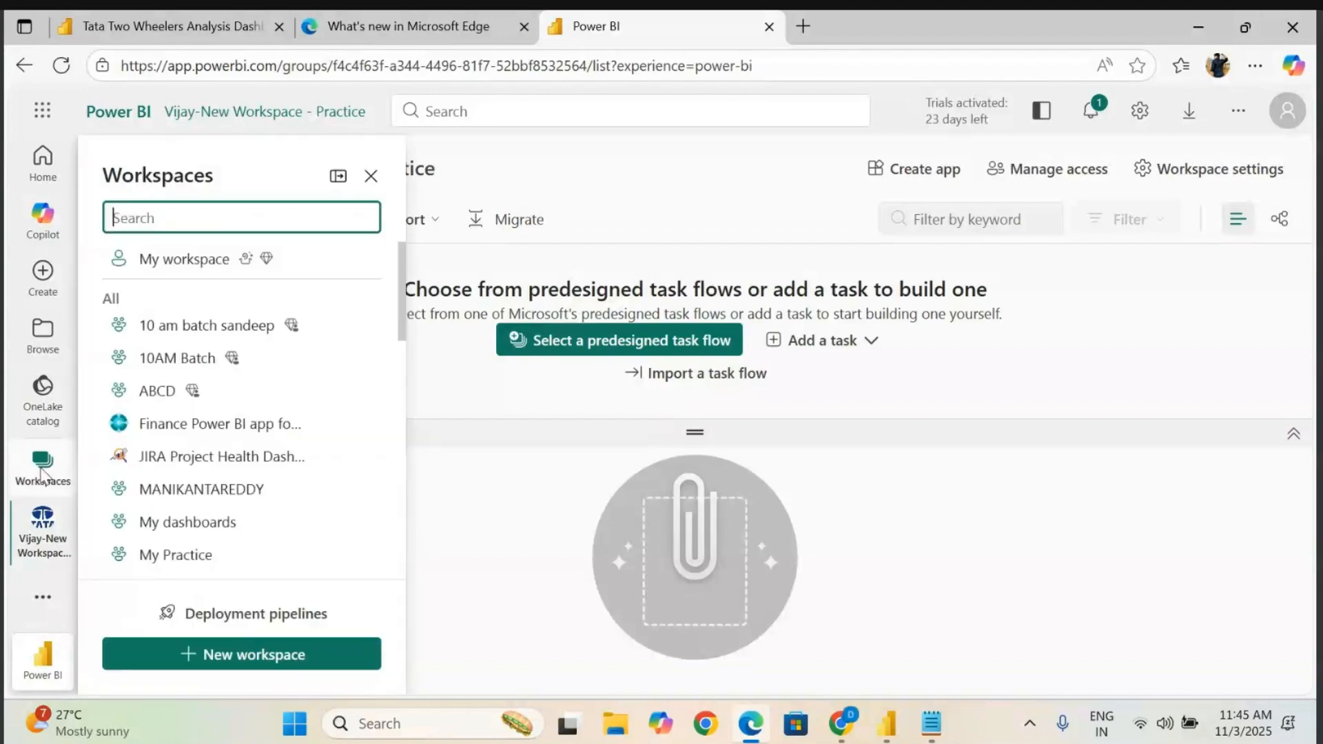
{"action": "scroll", "coordinate": [212, 496], "scroll_direction": "down", "scroll_amount": 10}
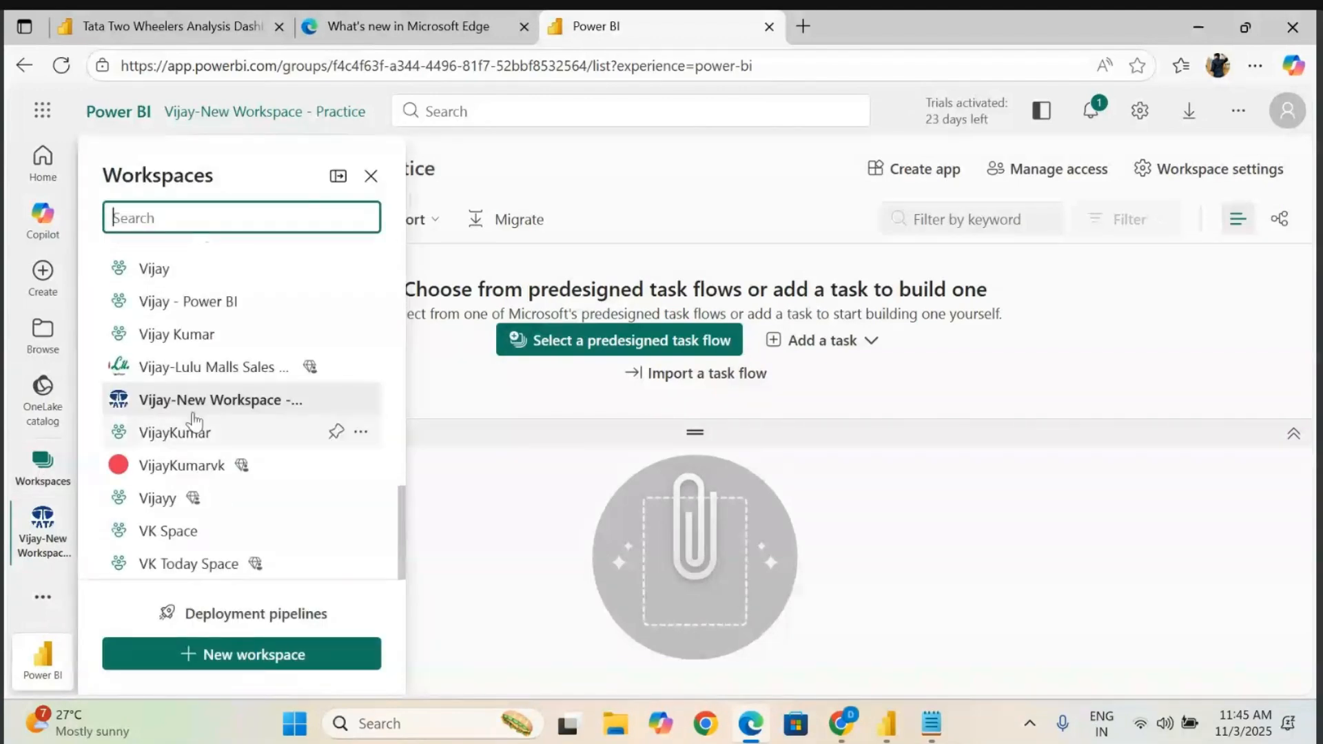
{"action": "left_click", "coordinate": [225, 366]}
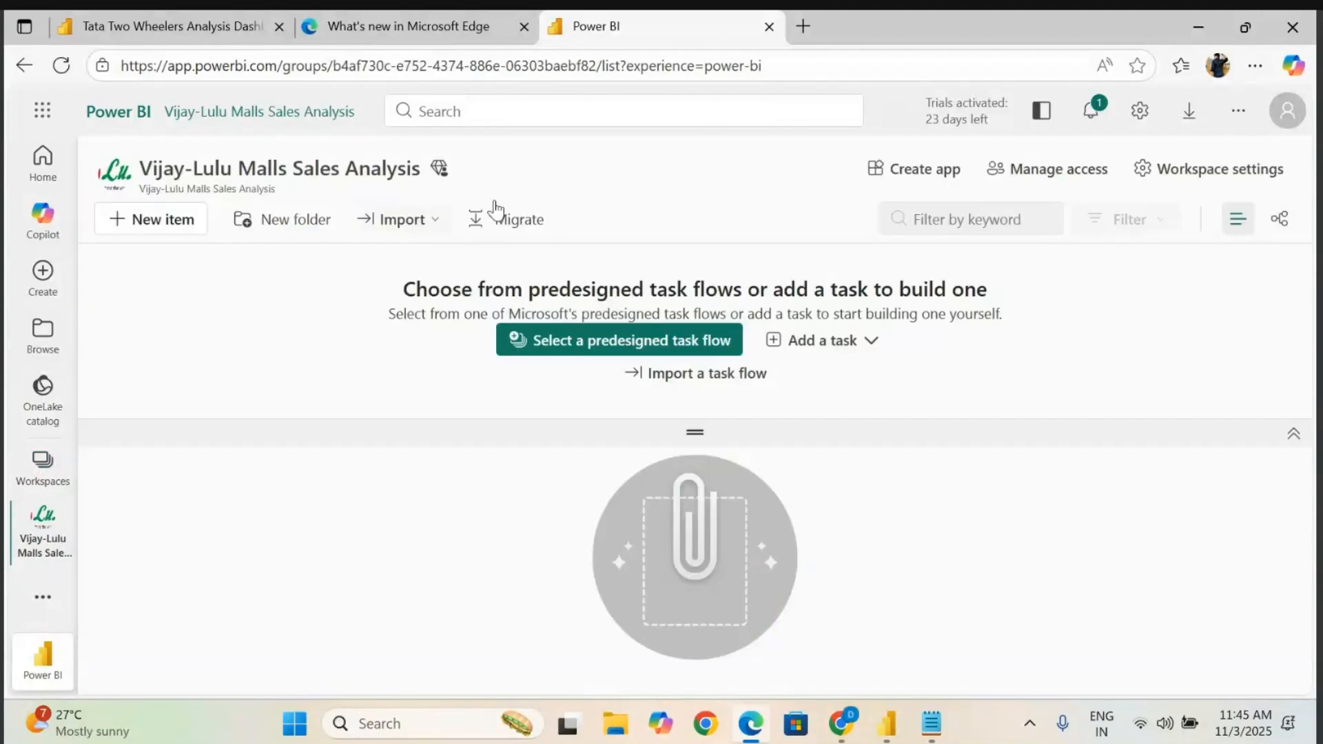
{"action": "mouse_move", "coordinate": [444, 173]}
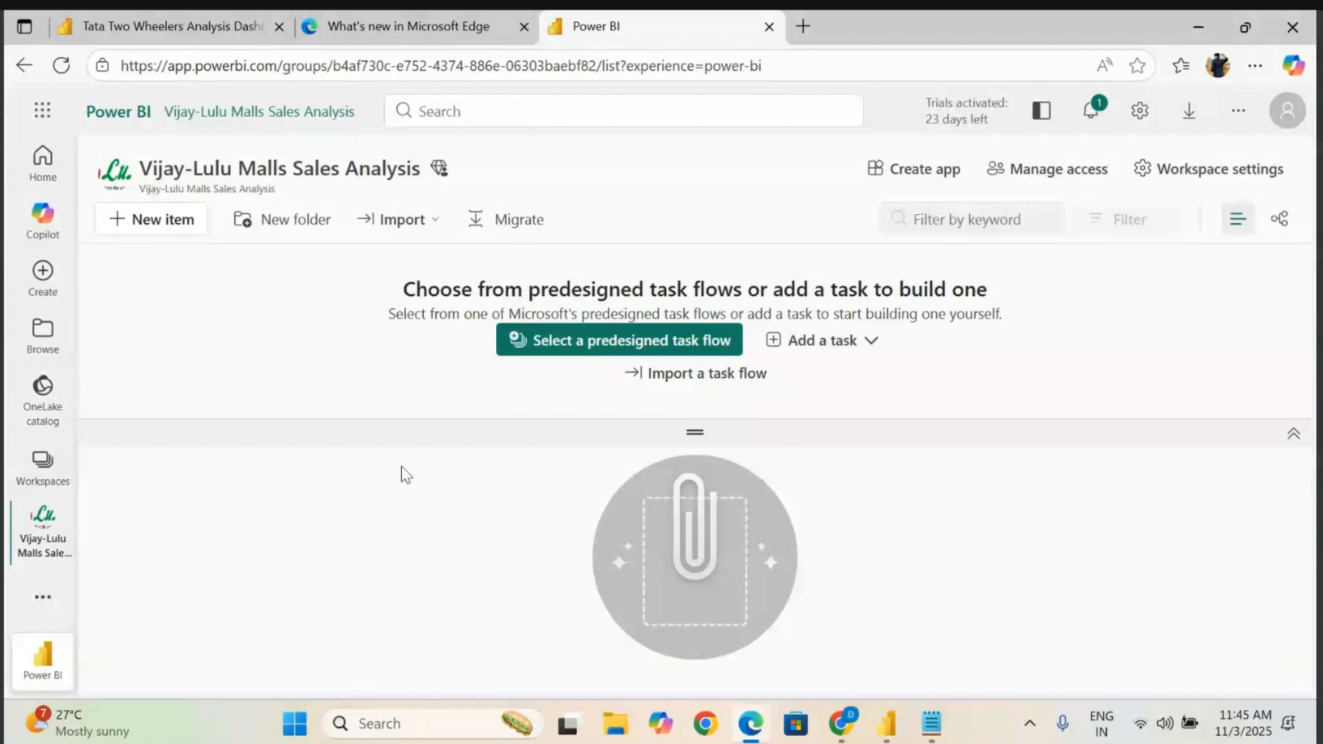
{"action": "left_click", "coordinate": [889, 734]}
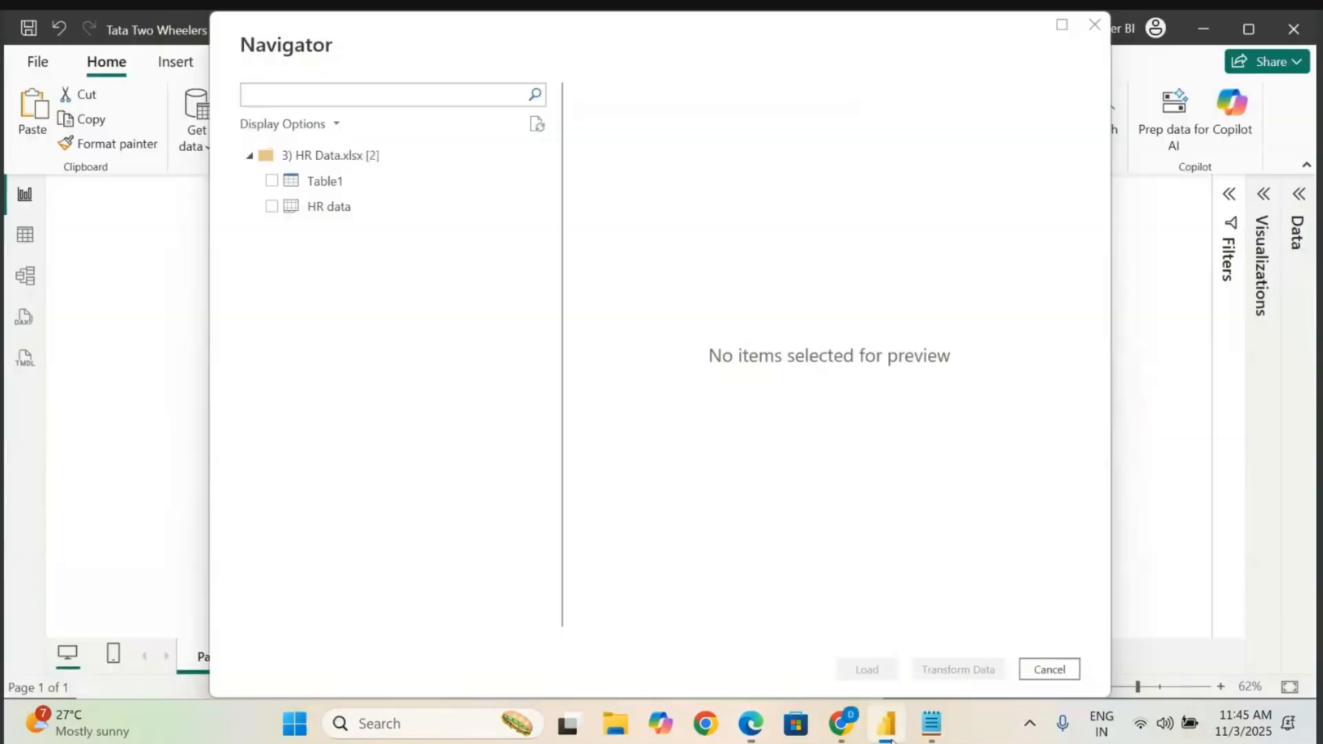
Close the HR Data Navigator, check the signed-in account, and bring the Notepad notes forward
{"action": "left_click", "coordinate": [1094, 26]}
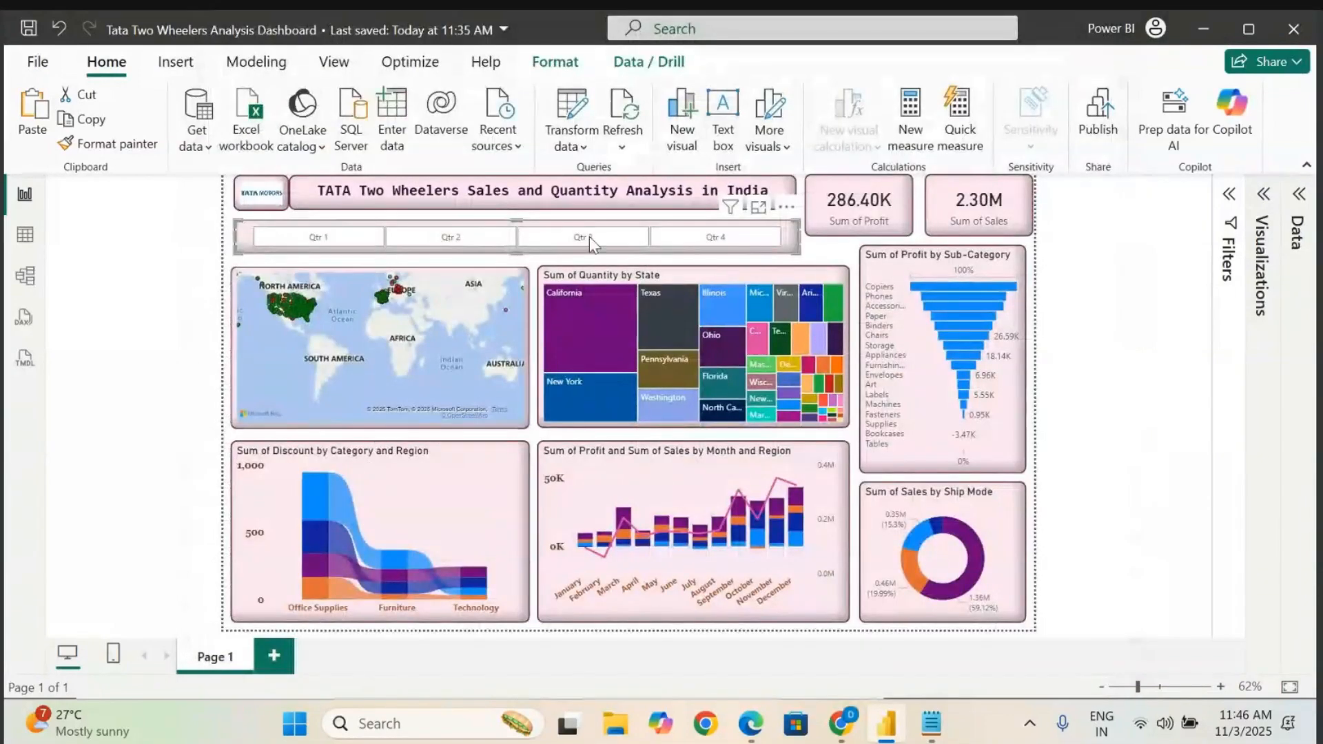
{"action": "left_click", "coordinate": [1138, 297]}
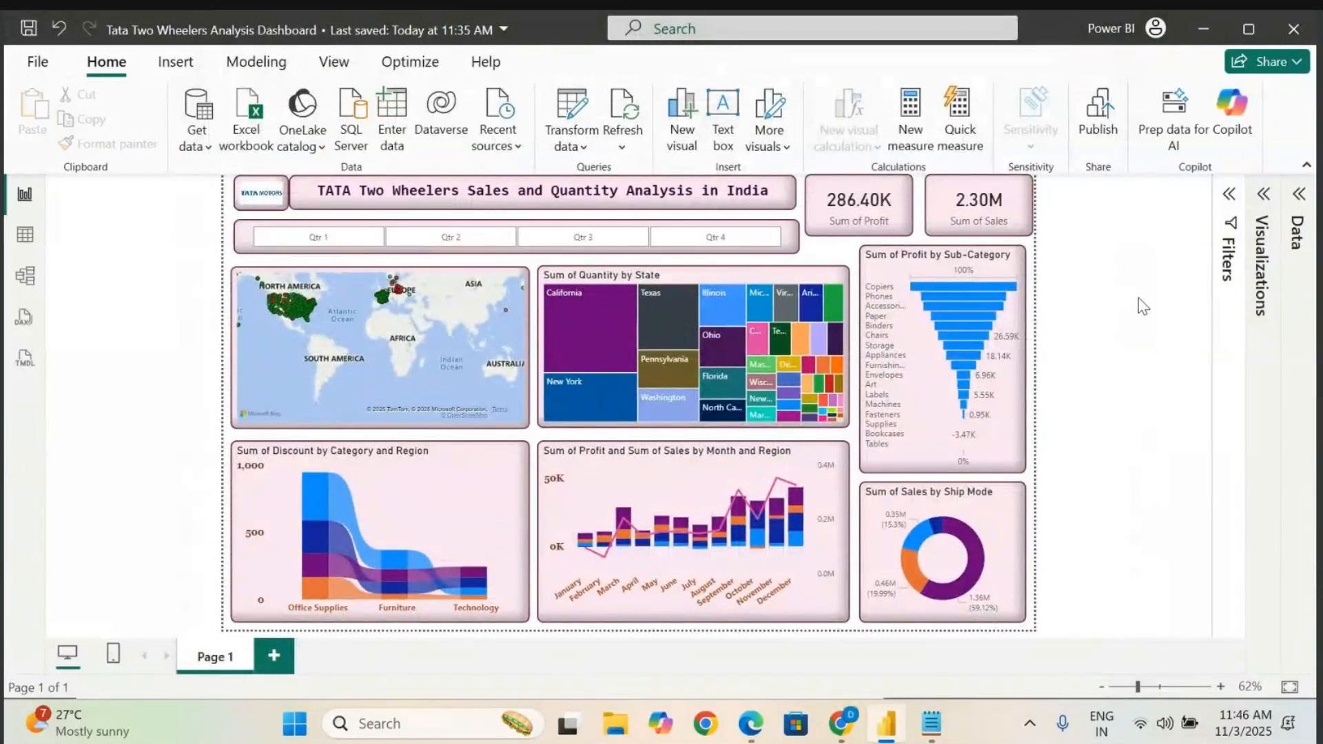
{"action": "left_click", "coordinate": [1155, 29]}
{"action": "left_click", "coordinate": [1133, 357]}
{"action": "left_click", "coordinate": [931, 725]}
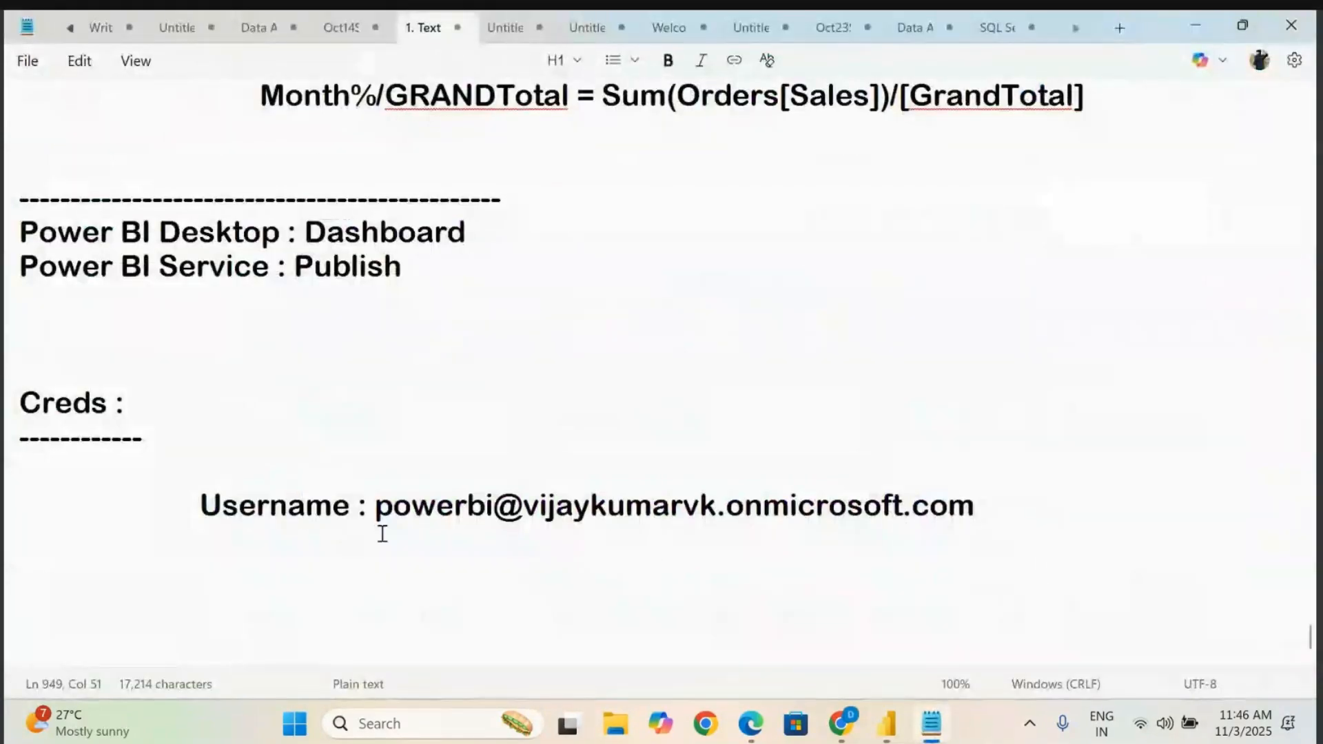
Add a 'Password :' line with the account password beneath the Username line
{"action": "key", "text": "Tab"}
{"action": "key", "text": "Tab"}
{"action": "key", "text": "Tab"}
{"action": "key", "text": "Tab"}
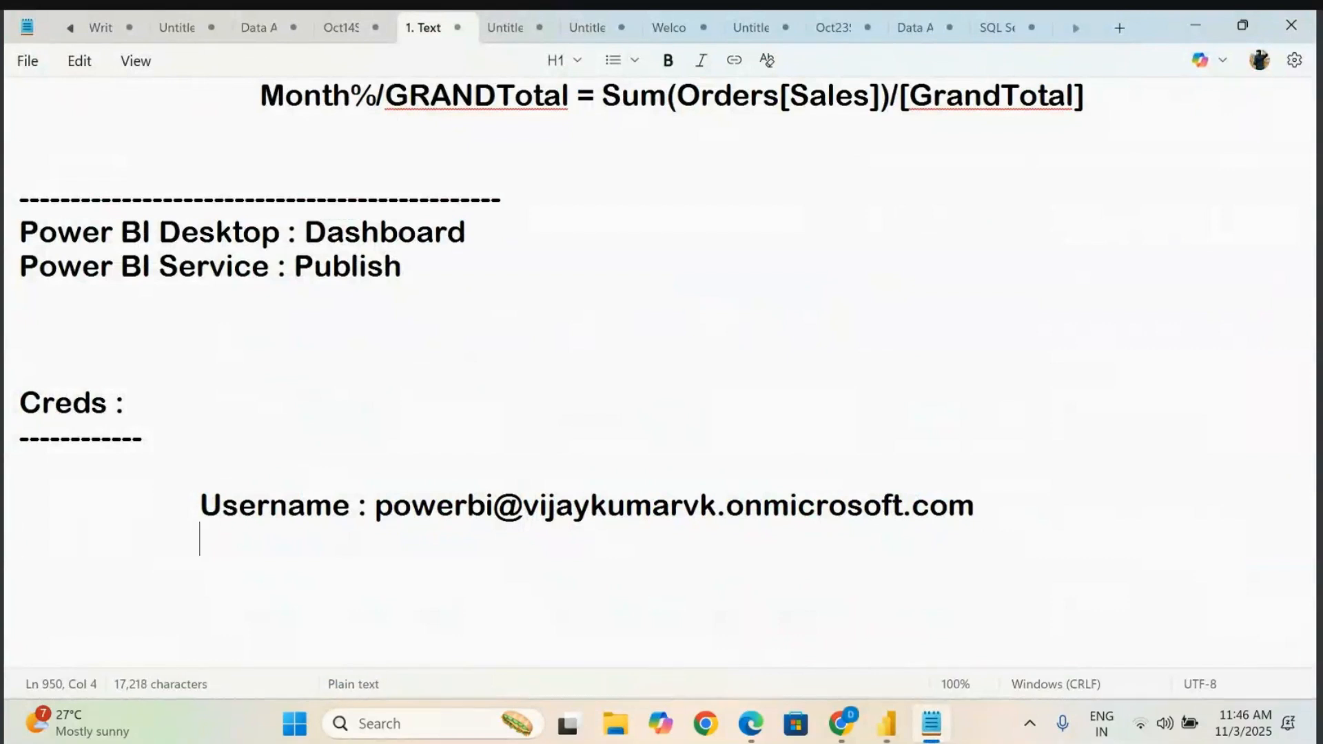
{"action": "key", "text": "BackSpace"}
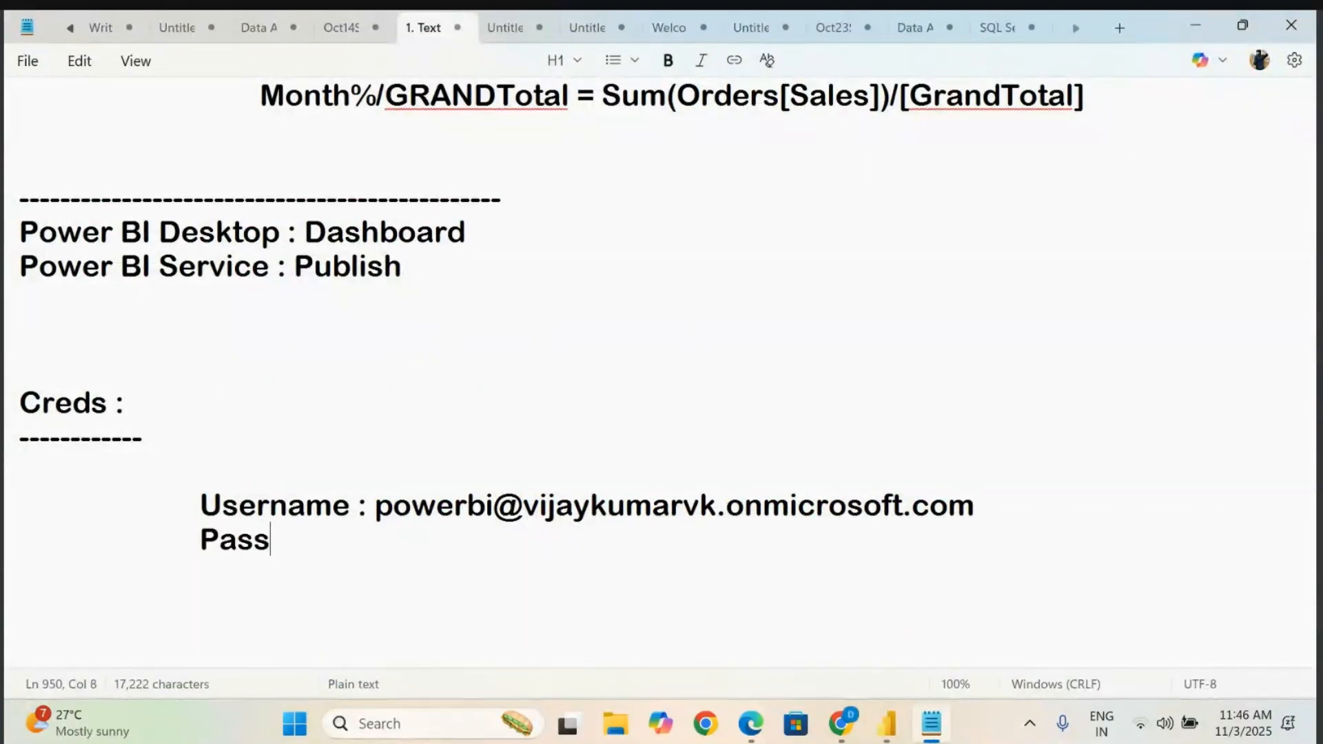
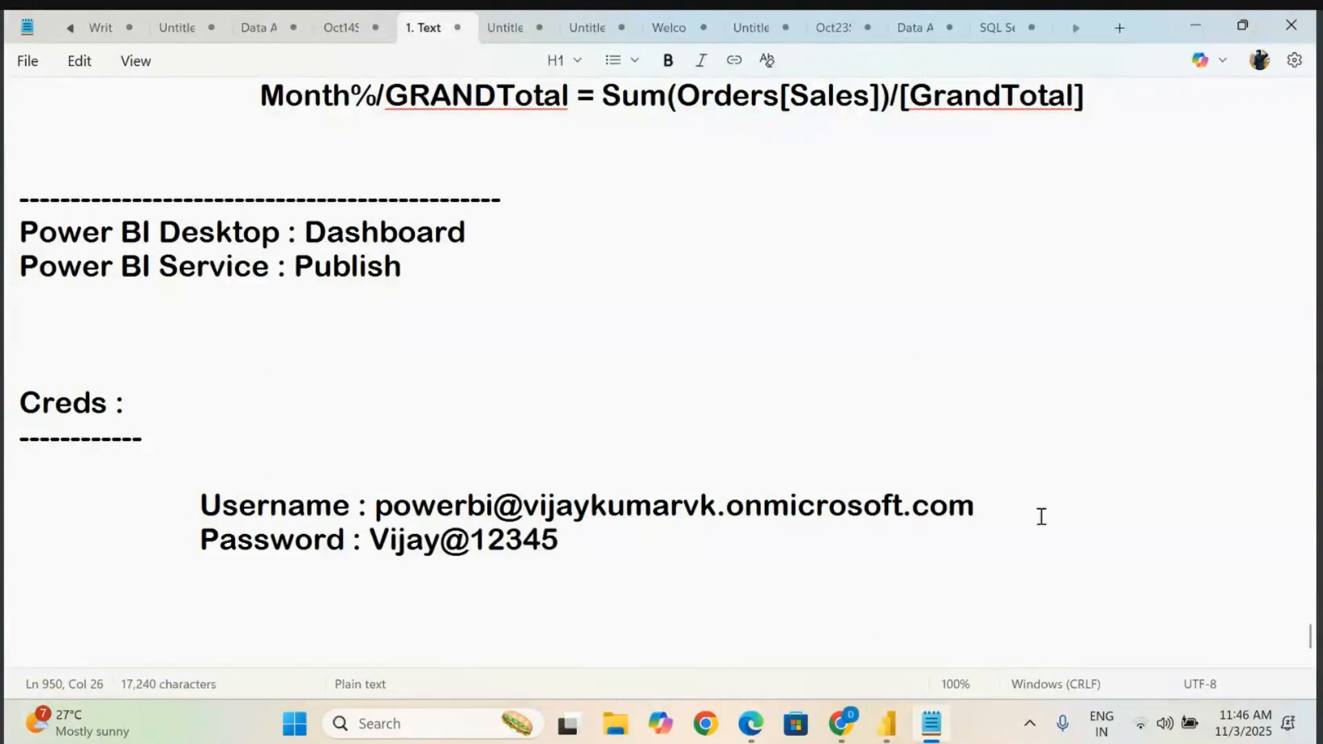
{"action": "left_click_drag", "start_coordinate": [576, 543], "coordinate": [154, 520]}
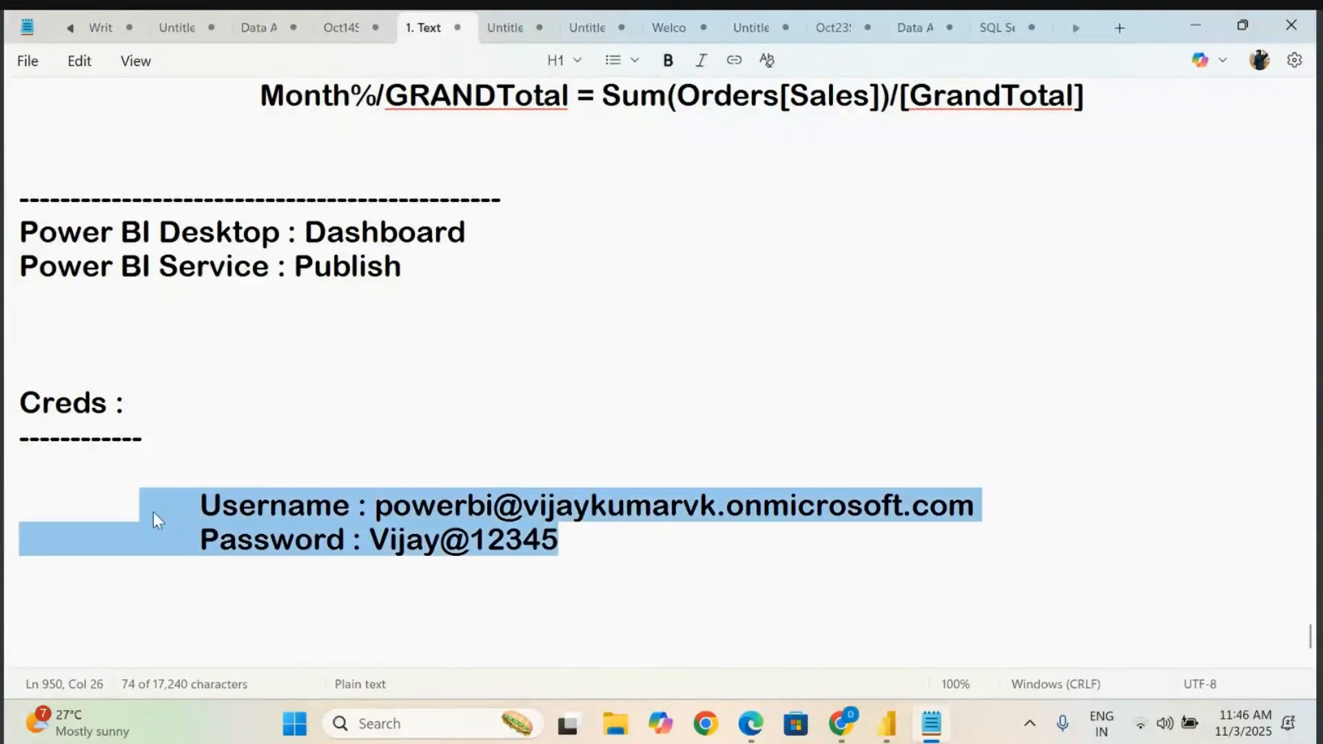
{"action": "left_click", "coordinate": [576, 568]}
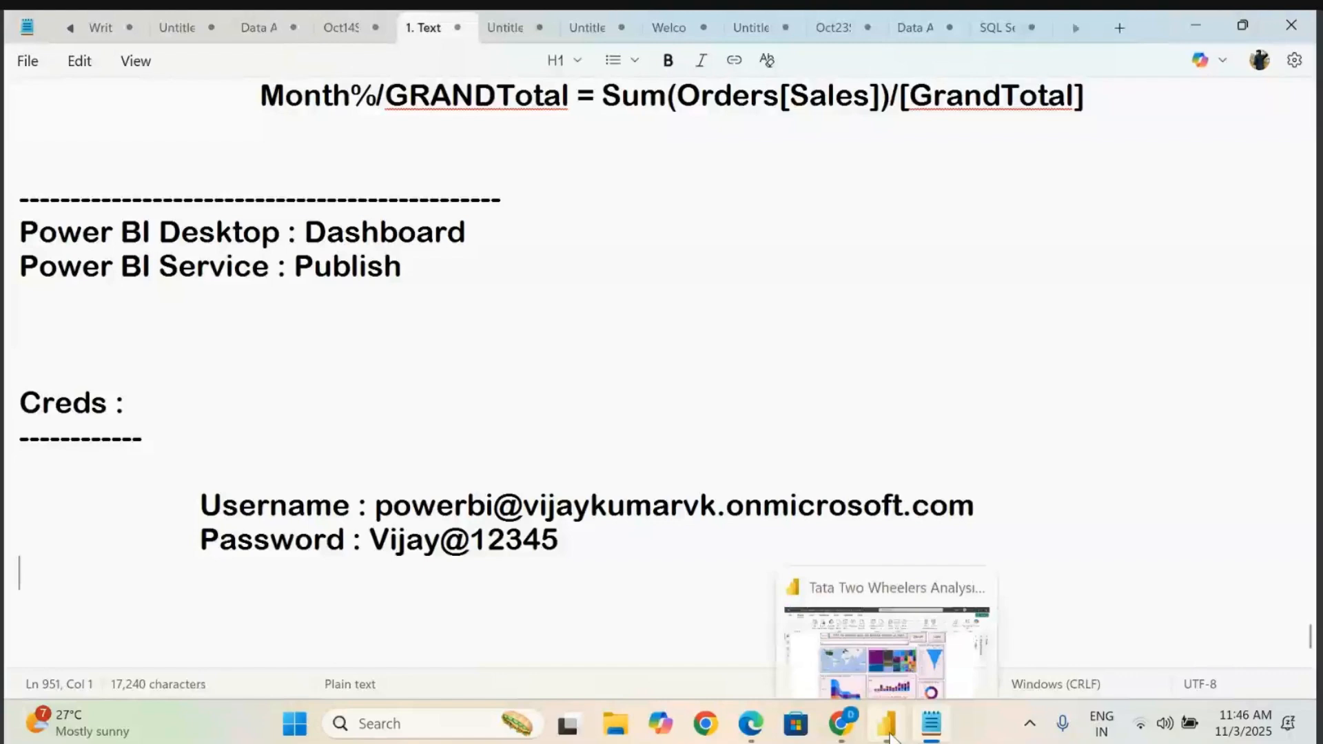
{"action": "left_click", "coordinate": [886, 723]}
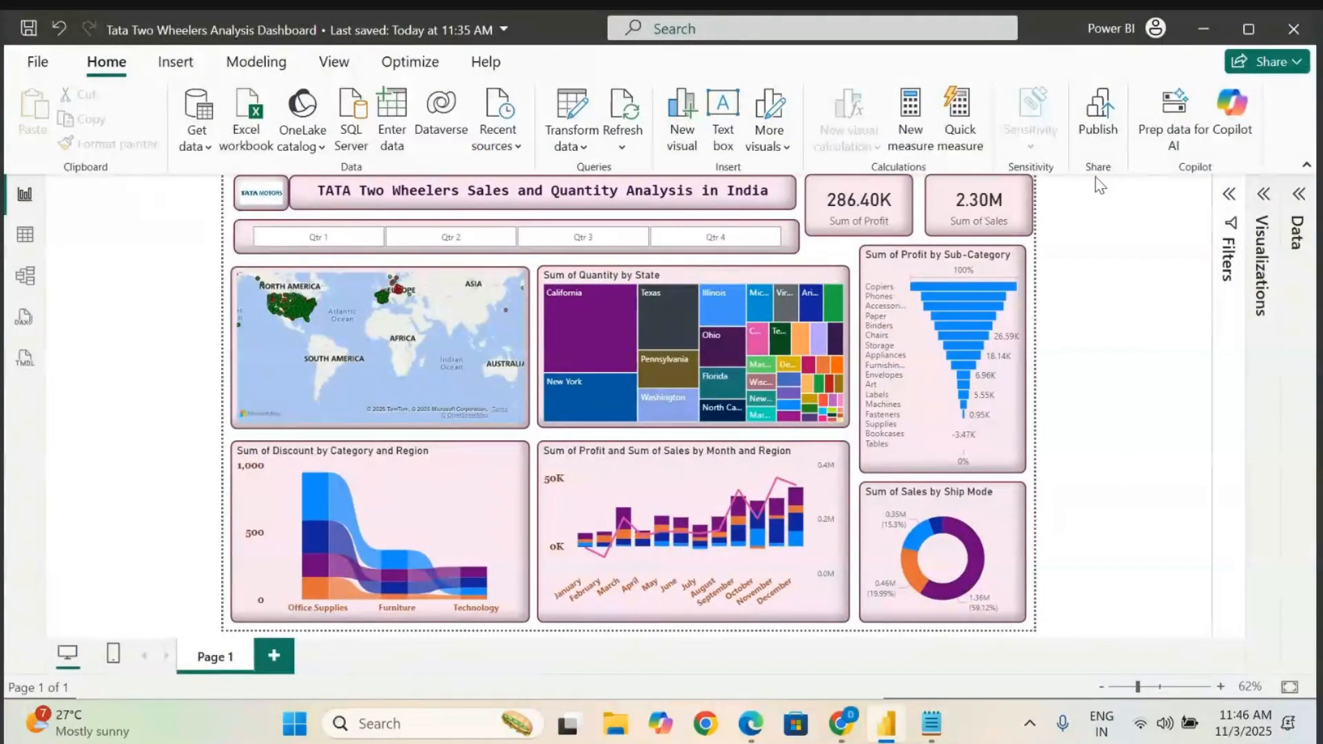
Save and publish the Tata Two Wheelers report to the practice workspace, then open it online
{"action": "left_click", "coordinate": [1100, 135]}
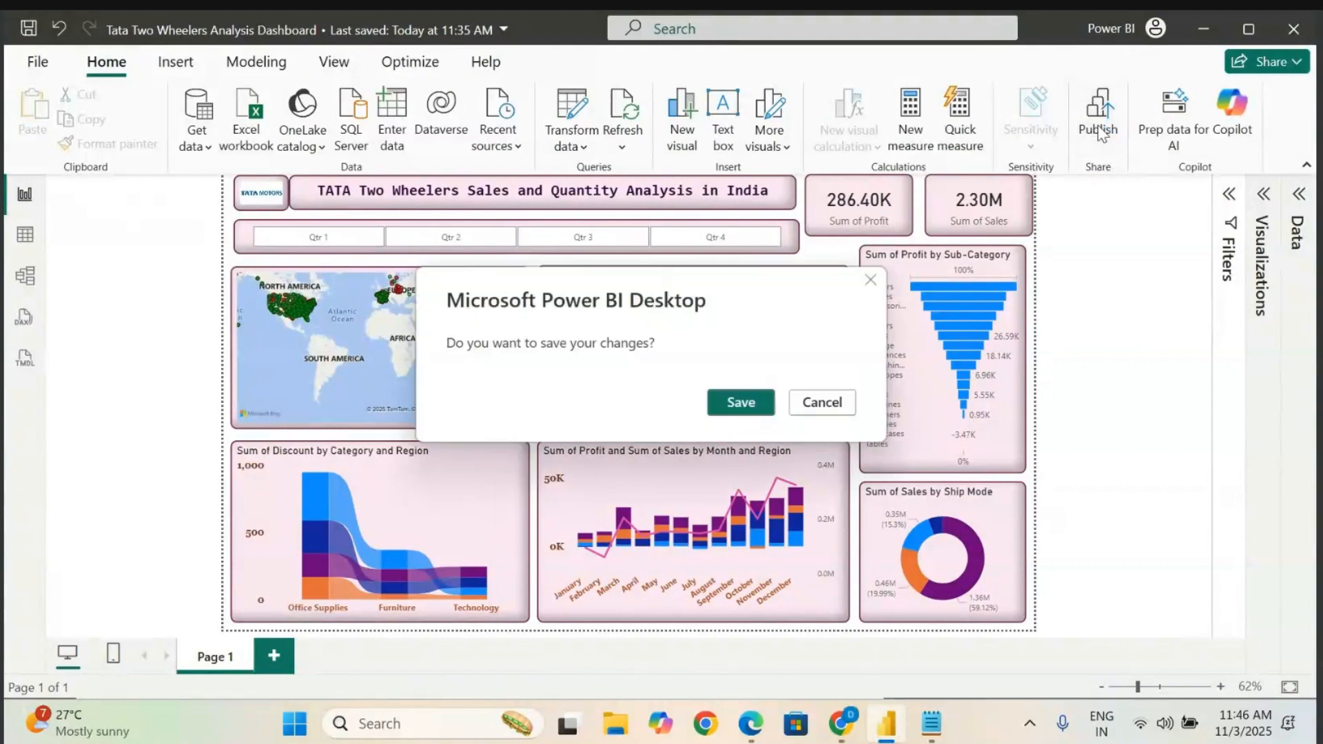
{"action": "left_click", "coordinate": [736, 405]}
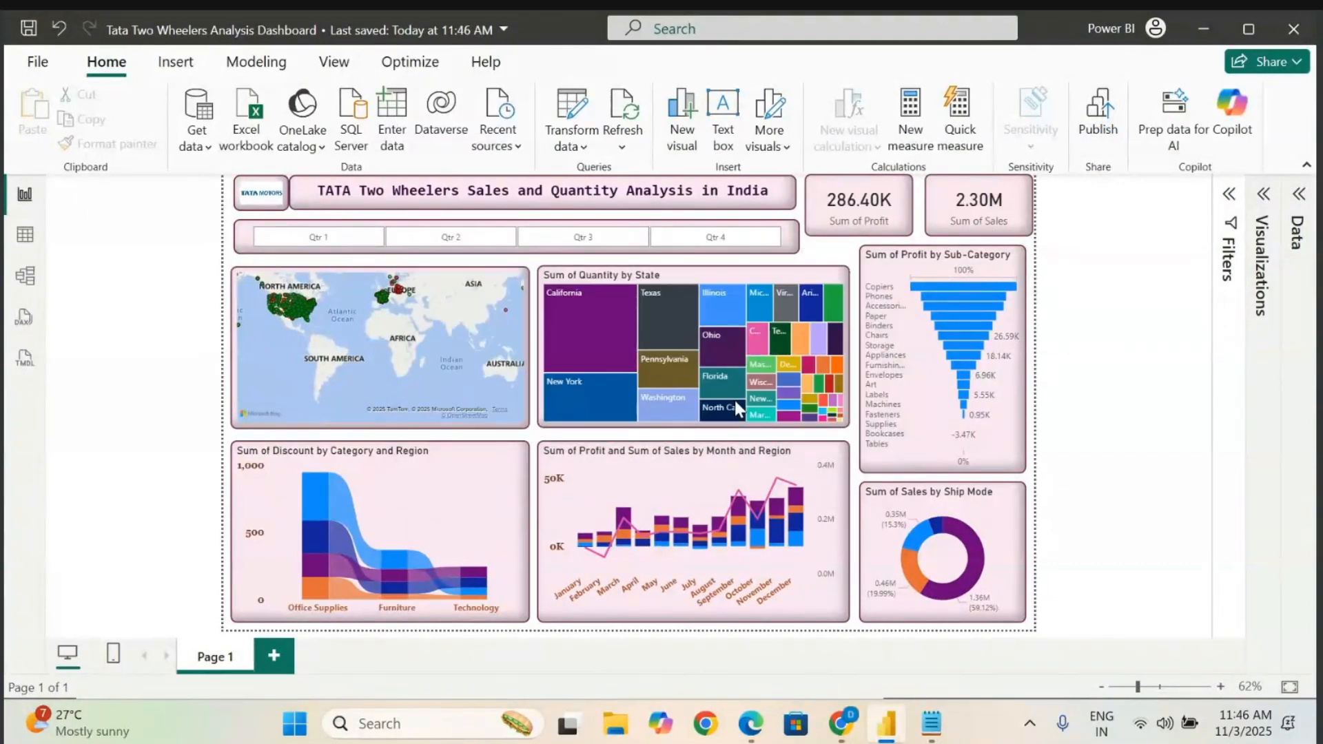
{"action": "scroll", "coordinate": [517, 419], "scroll_direction": "down", "scroll_amount": 2}
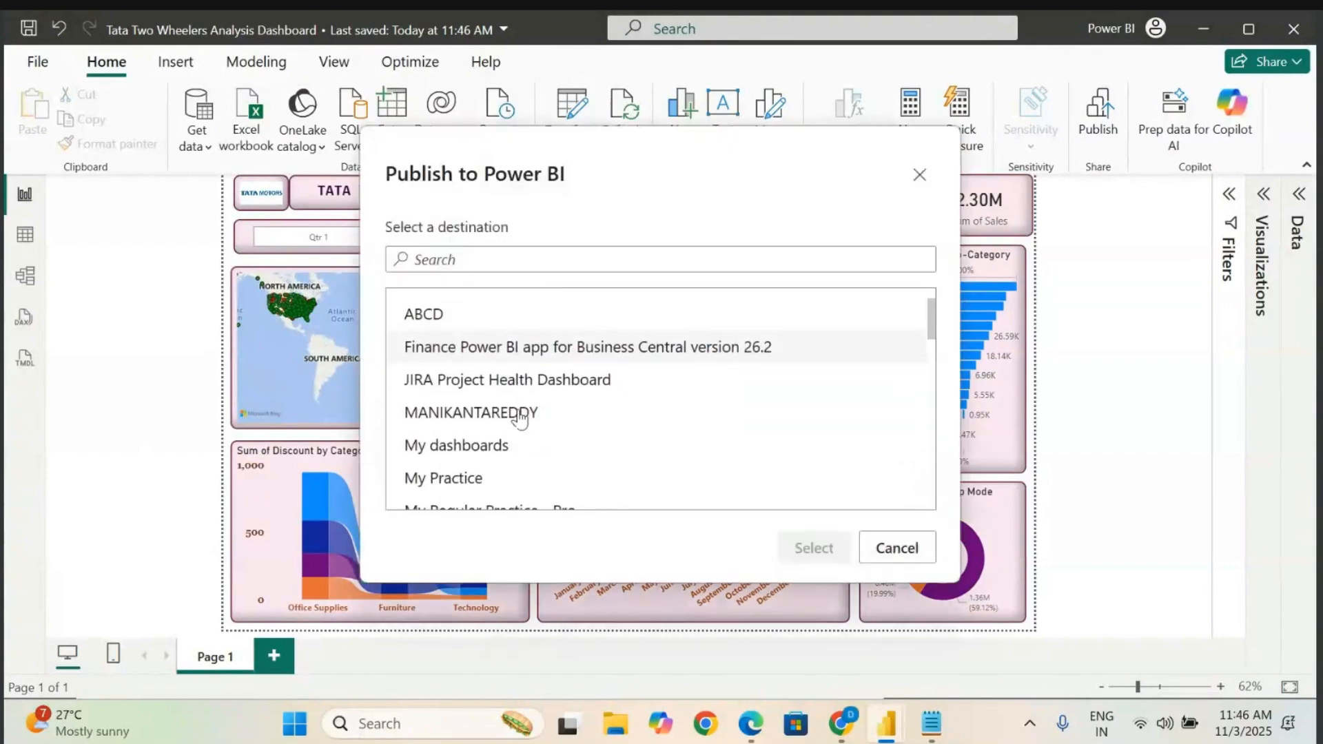
{"action": "scroll", "coordinate": [519, 418], "scroll_direction": "down", "scroll_amount": 15}
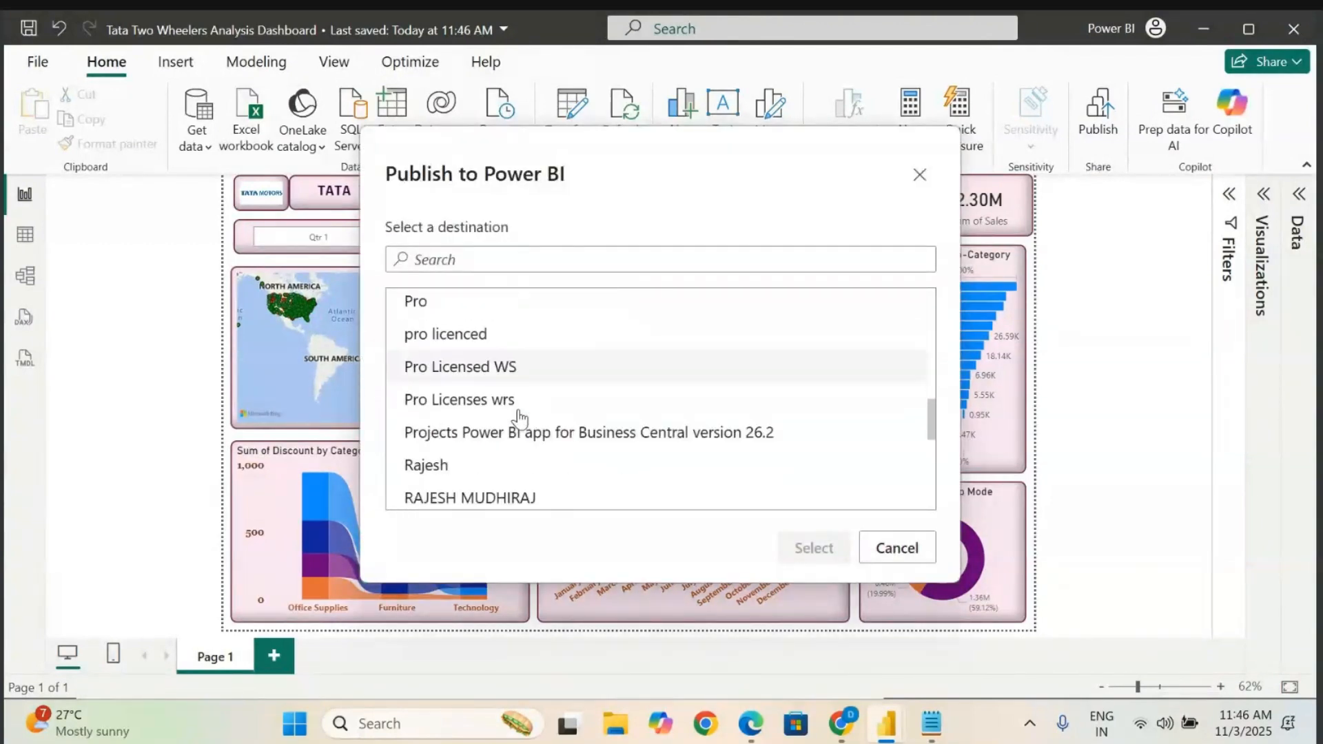
{"action": "scroll", "coordinate": [519, 419], "scroll_direction": "down", "scroll_amount": 2}
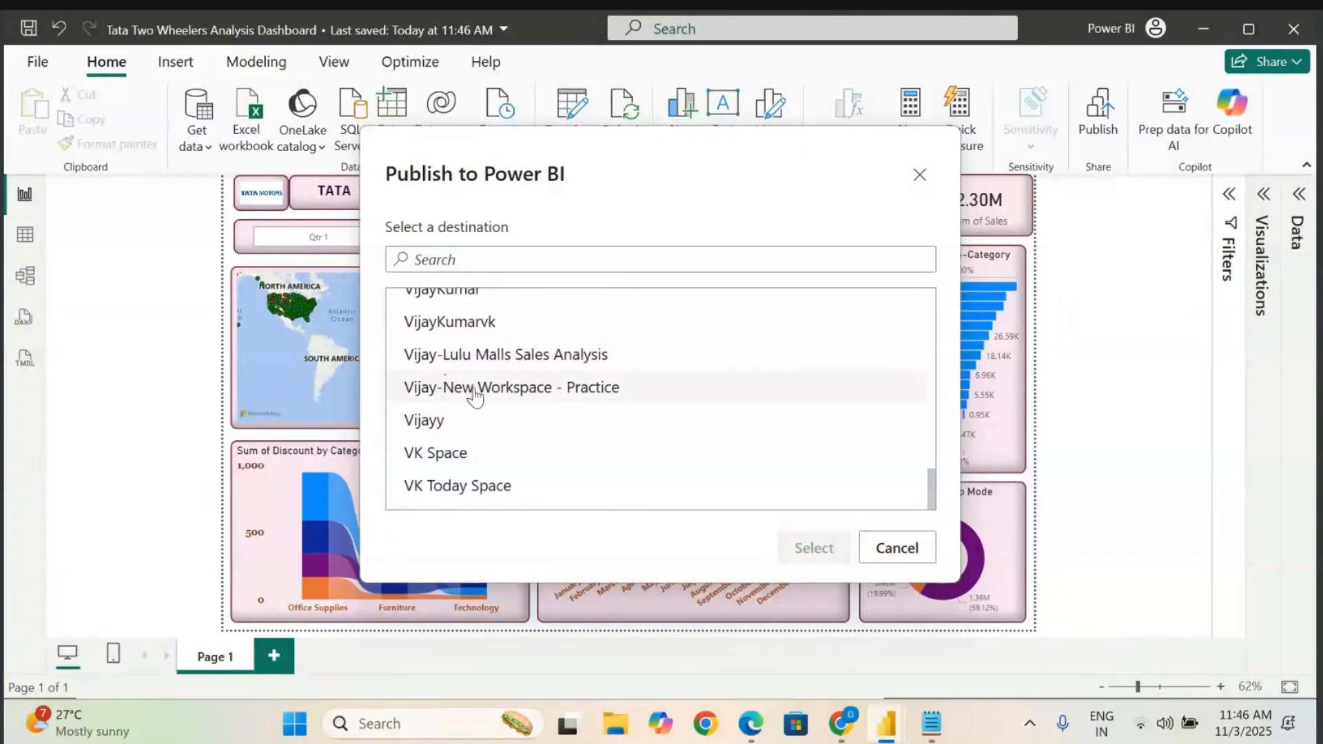
{"action": "left_click", "coordinate": [513, 394]}
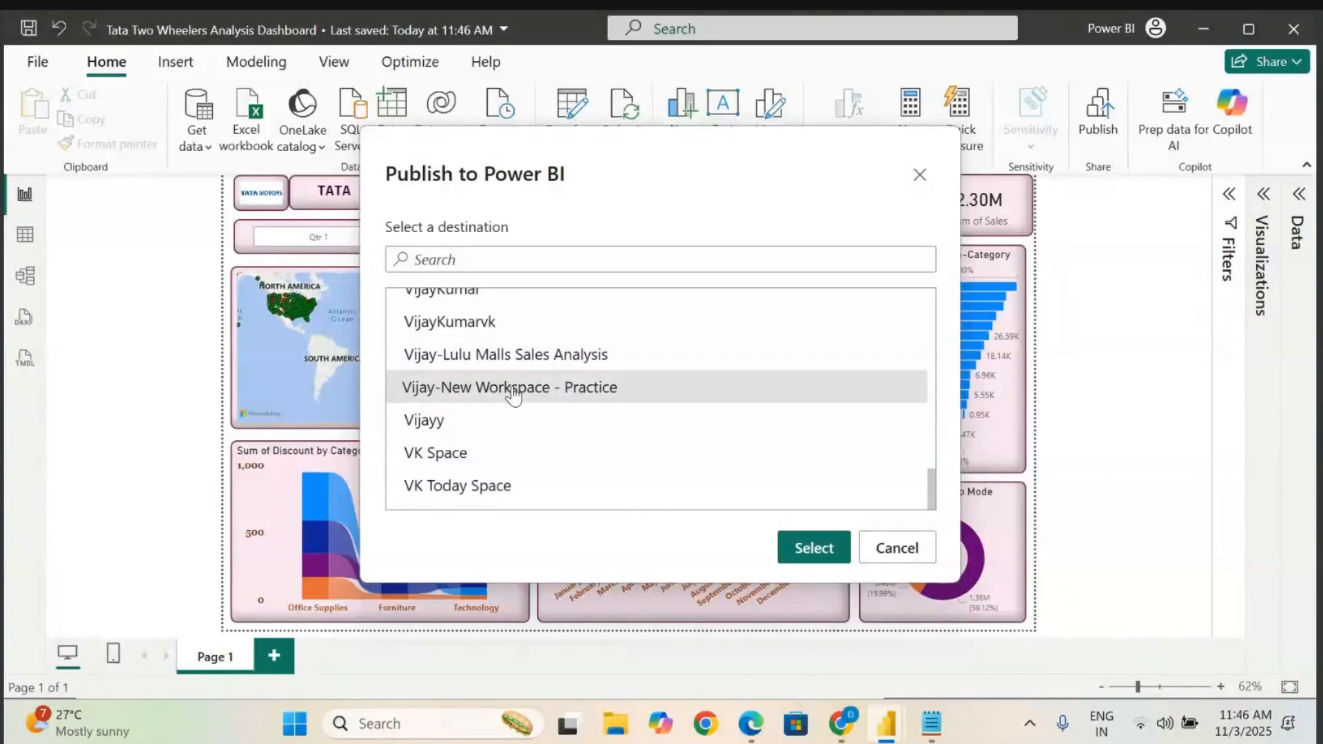
{"action": "left_click", "coordinate": [801, 551]}
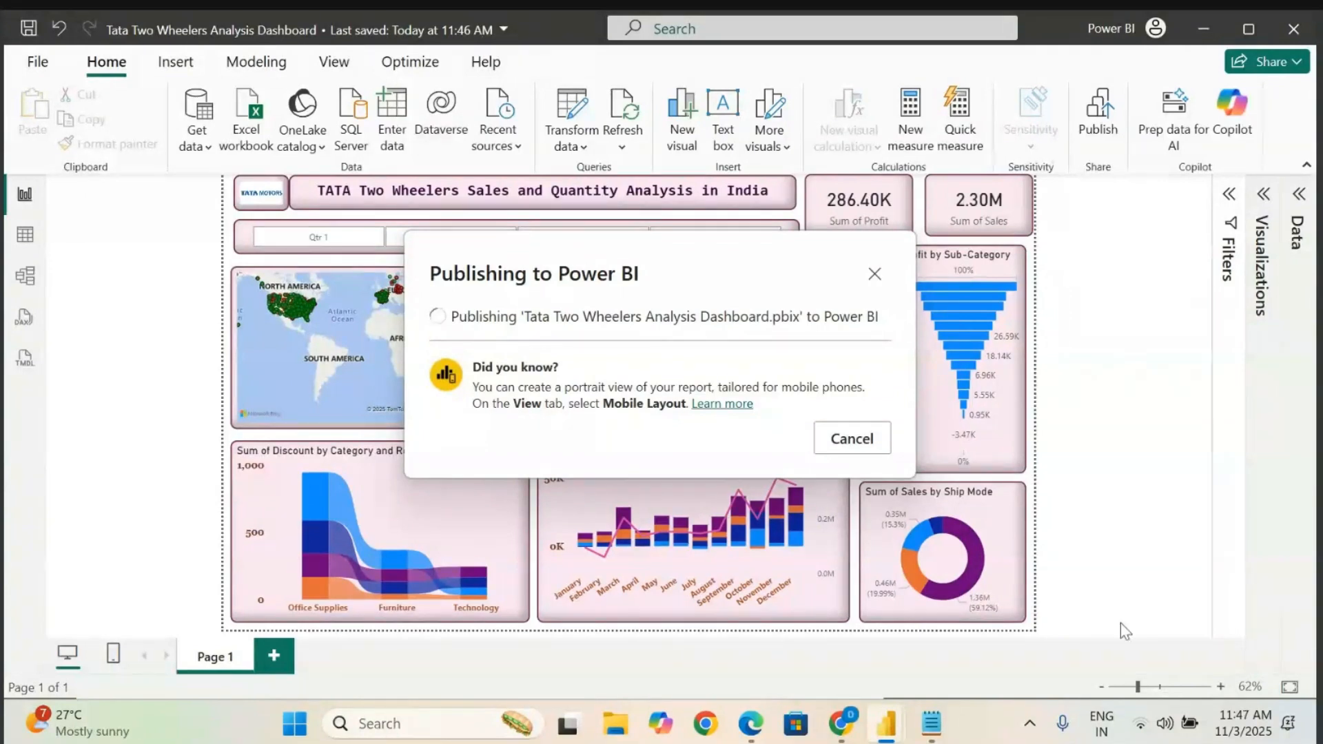
{"action": "left_click", "coordinate": [1143, 731]}
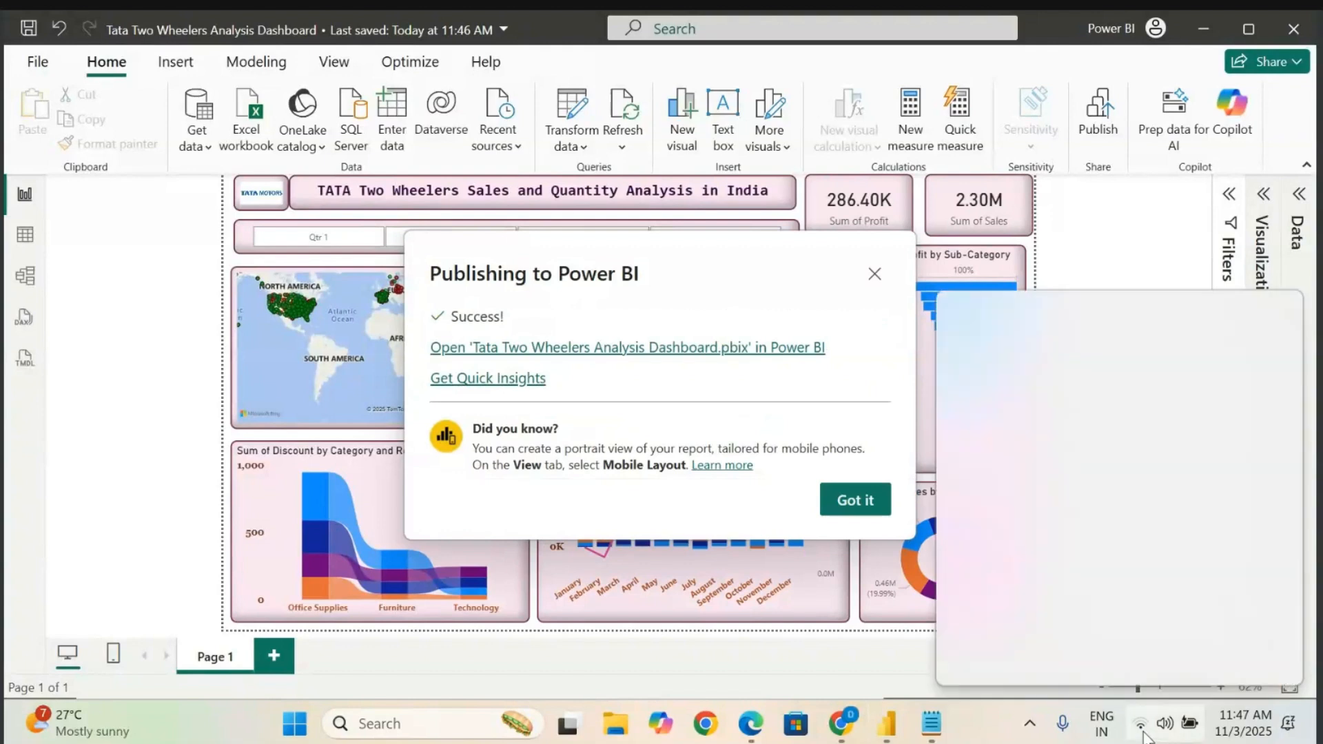
{"action": "left_click", "coordinate": [1122, 245]}
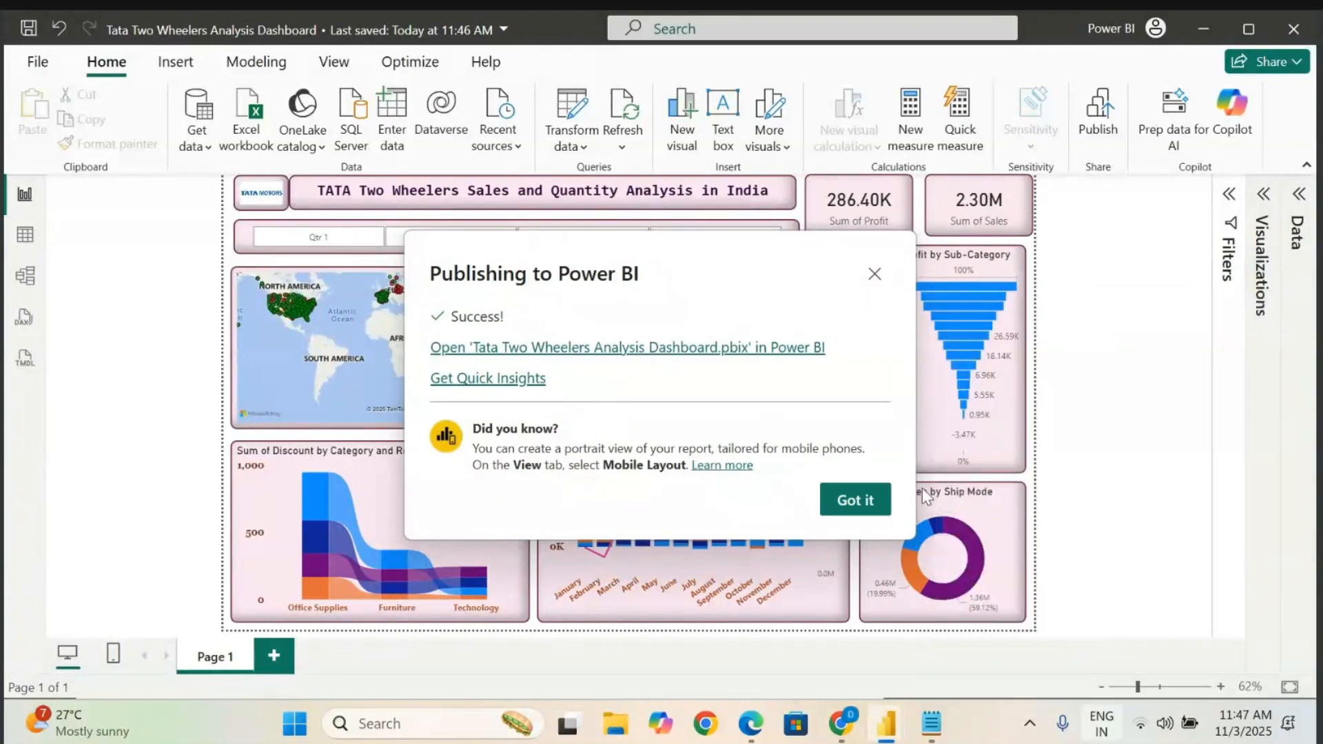
{"action": "left_click", "coordinate": [501, 349]}
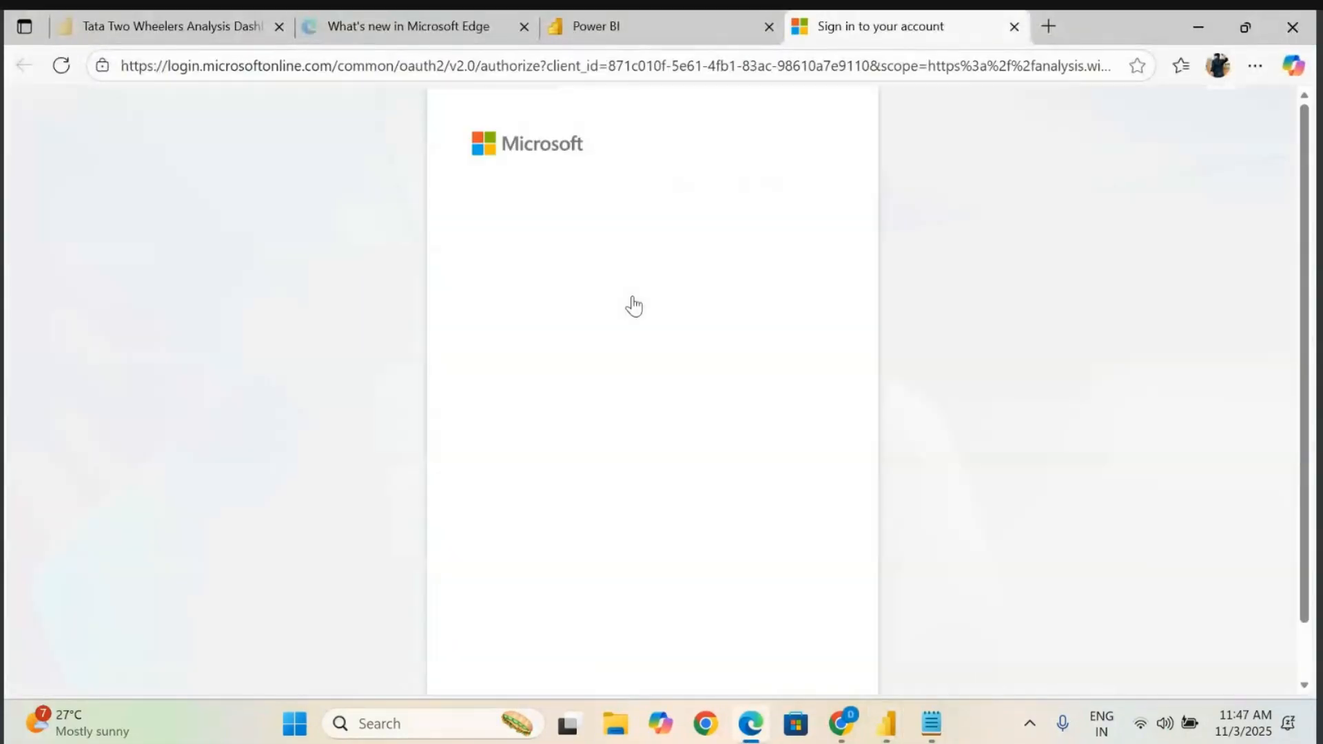
Sign in with the existing account and view the report in full screen
{"action": "left_click", "coordinate": [600, 248]}
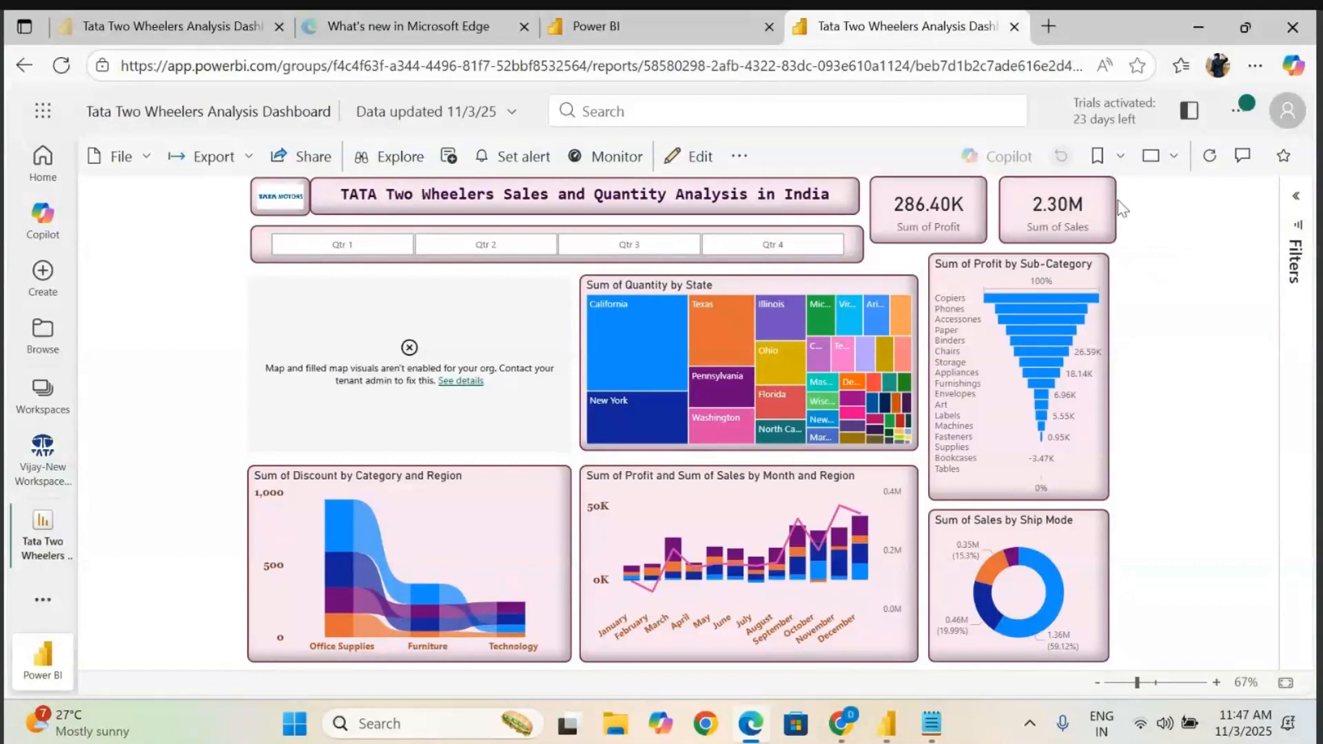
{"action": "left_click", "coordinate": [1174, 158]}
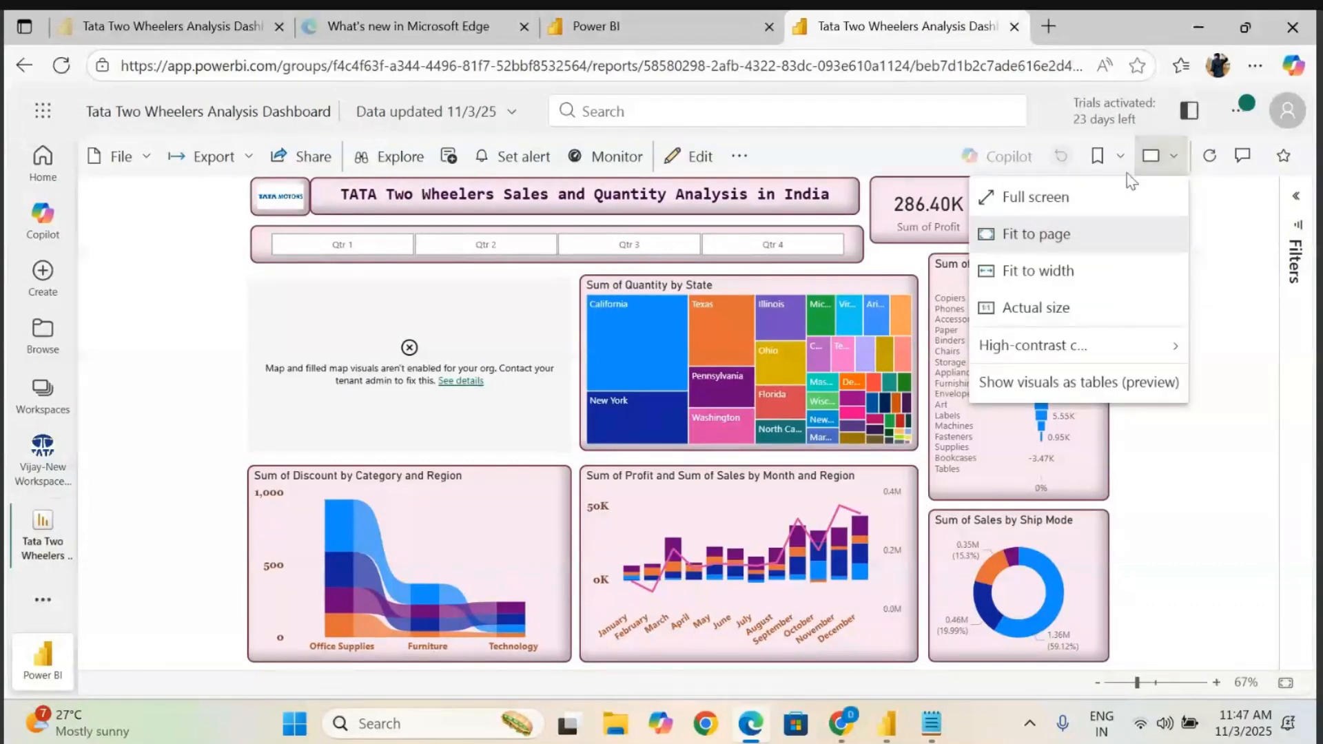
{"action": "left_click", "coordinate": [1035, 198]}
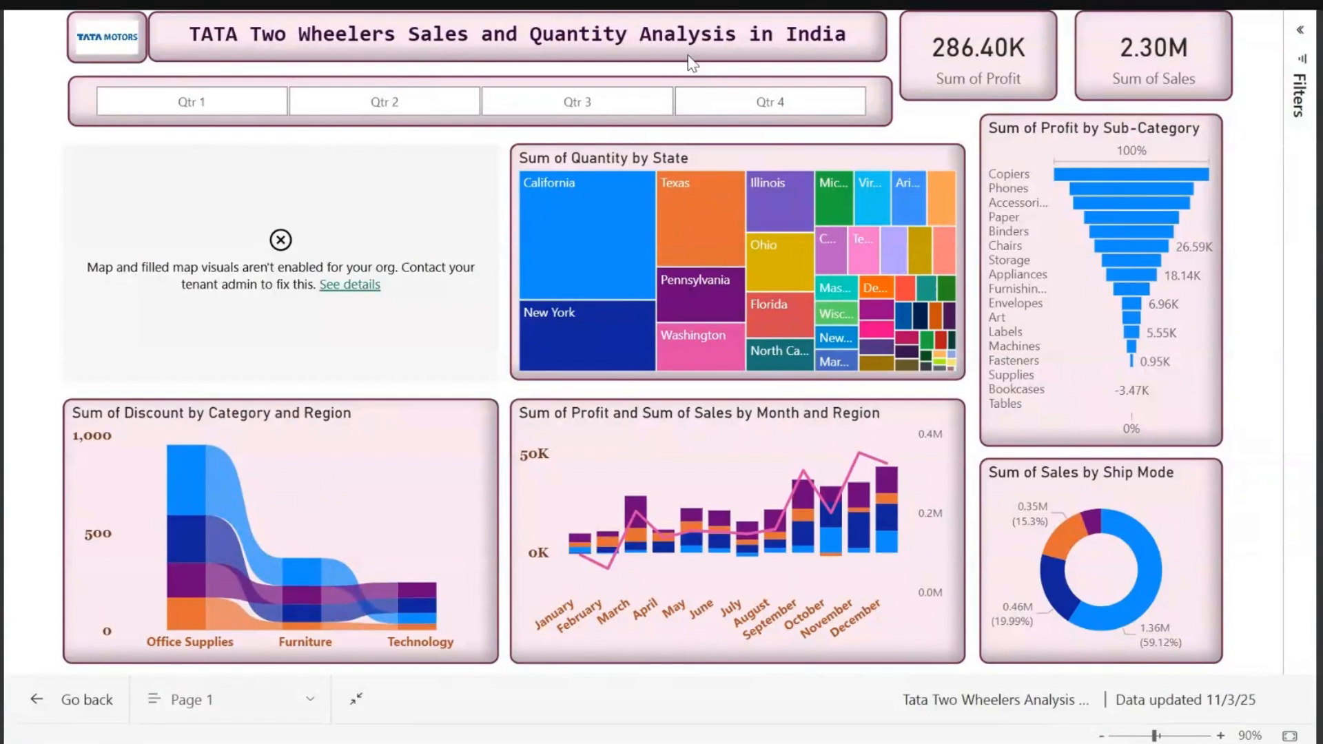
Filter through Qtr 4, 3, 2 and 1, then clear the slicer for full-year totals
{"action": "left_click", "coordinate": [717, 101]}
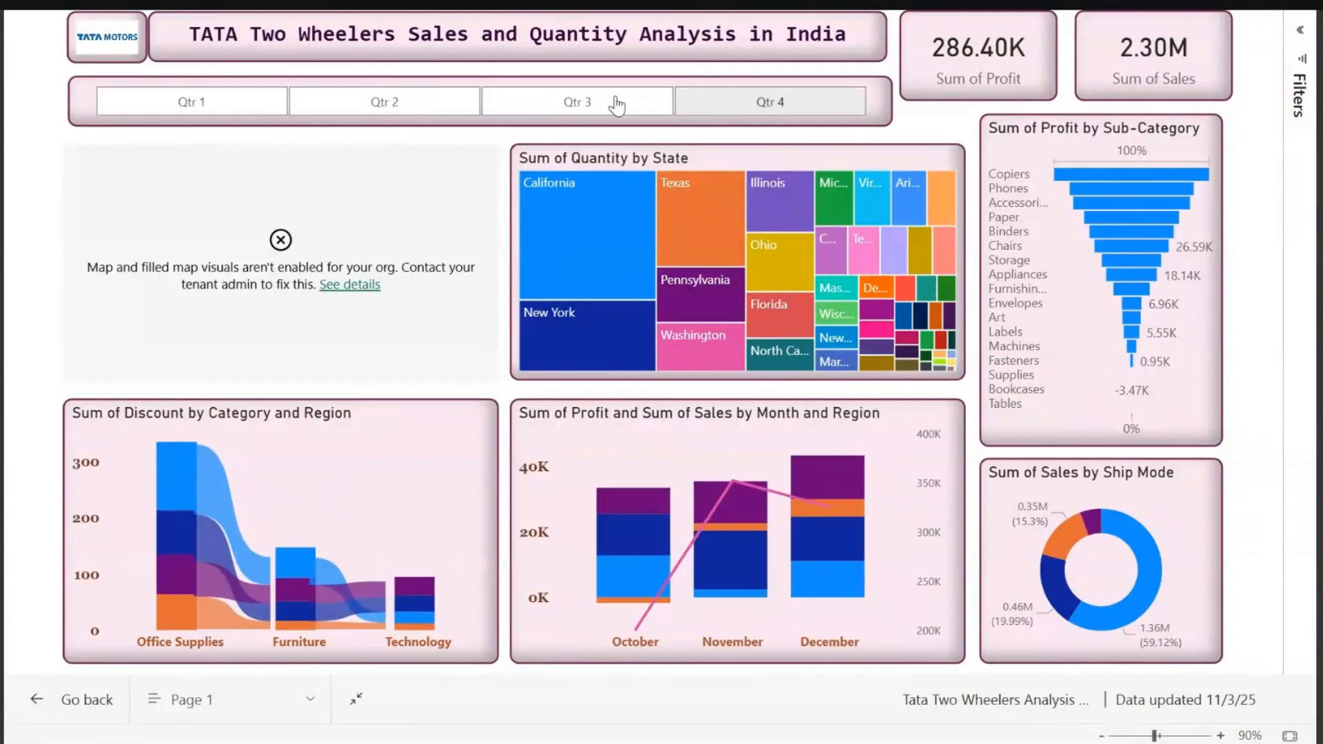
{"action": "left_click", "coordinate": [577, 102]}
{"action": "left_click", "coordinate": [406, 103]}
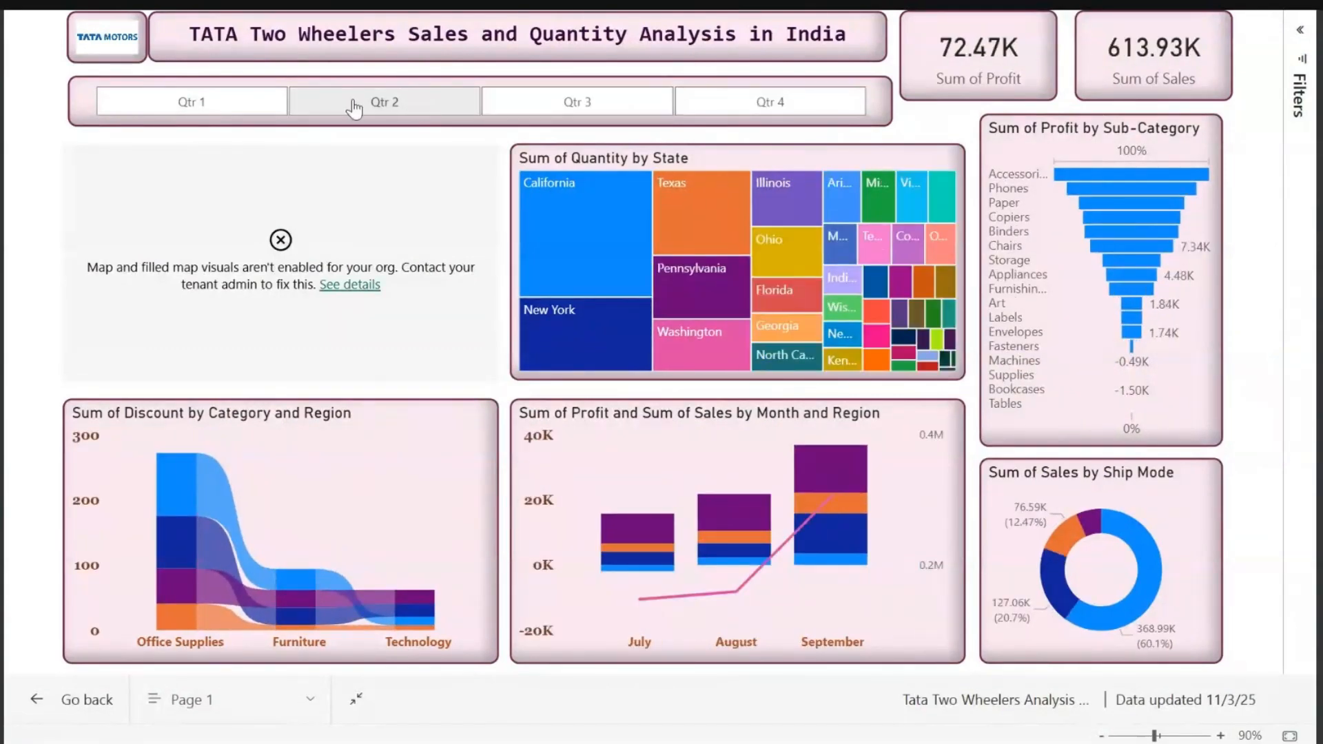
{"action": "left_click", "coordinate": [192, 104]}
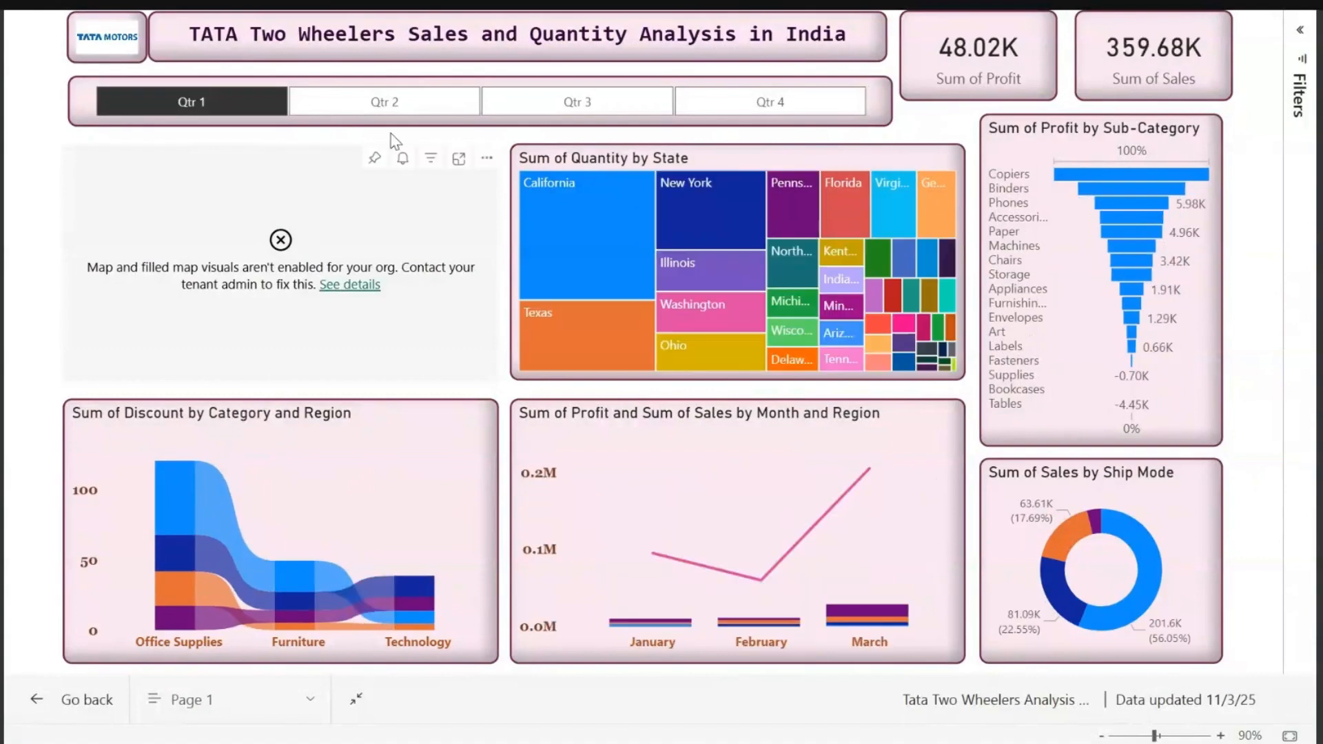
{"action": "left_click", "coordinate": [407, 109]}
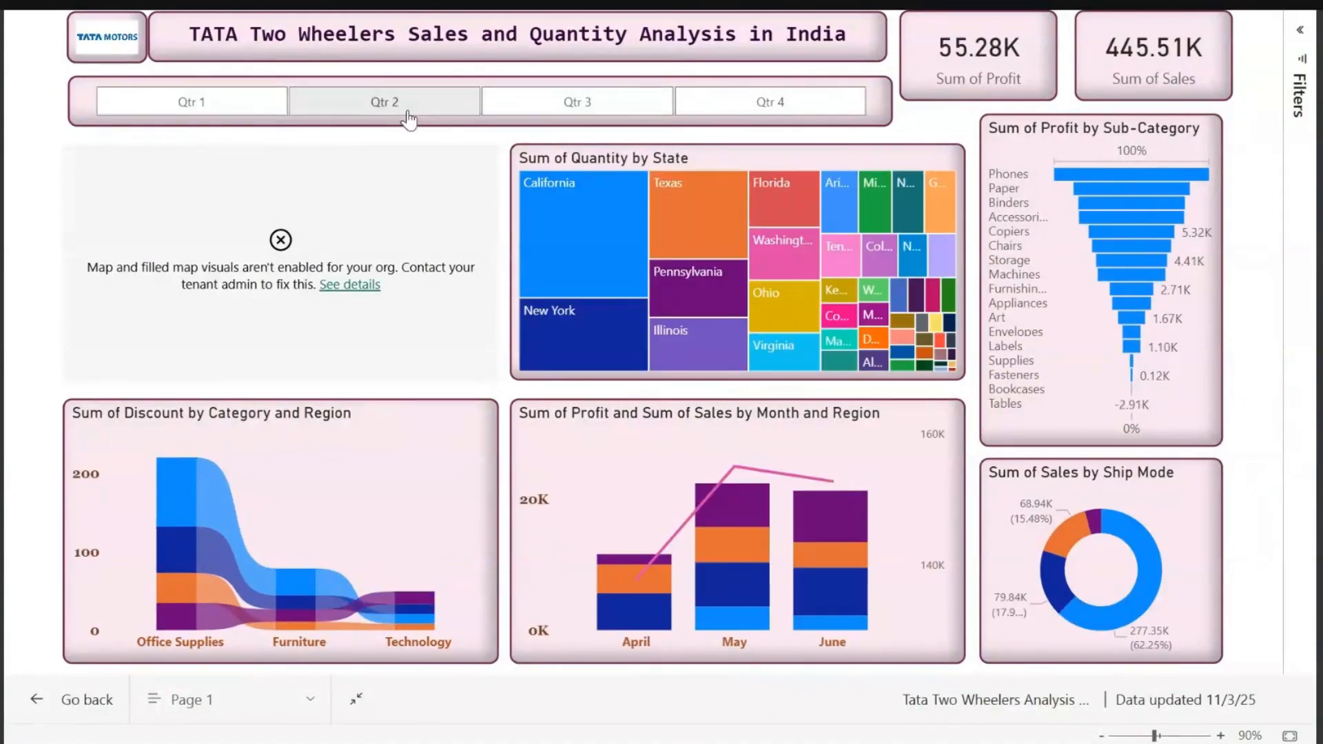
{"action": "left_click", "coordinate": [381, 103]}
{"action": "left_click", "coordinate": [191, 102]}
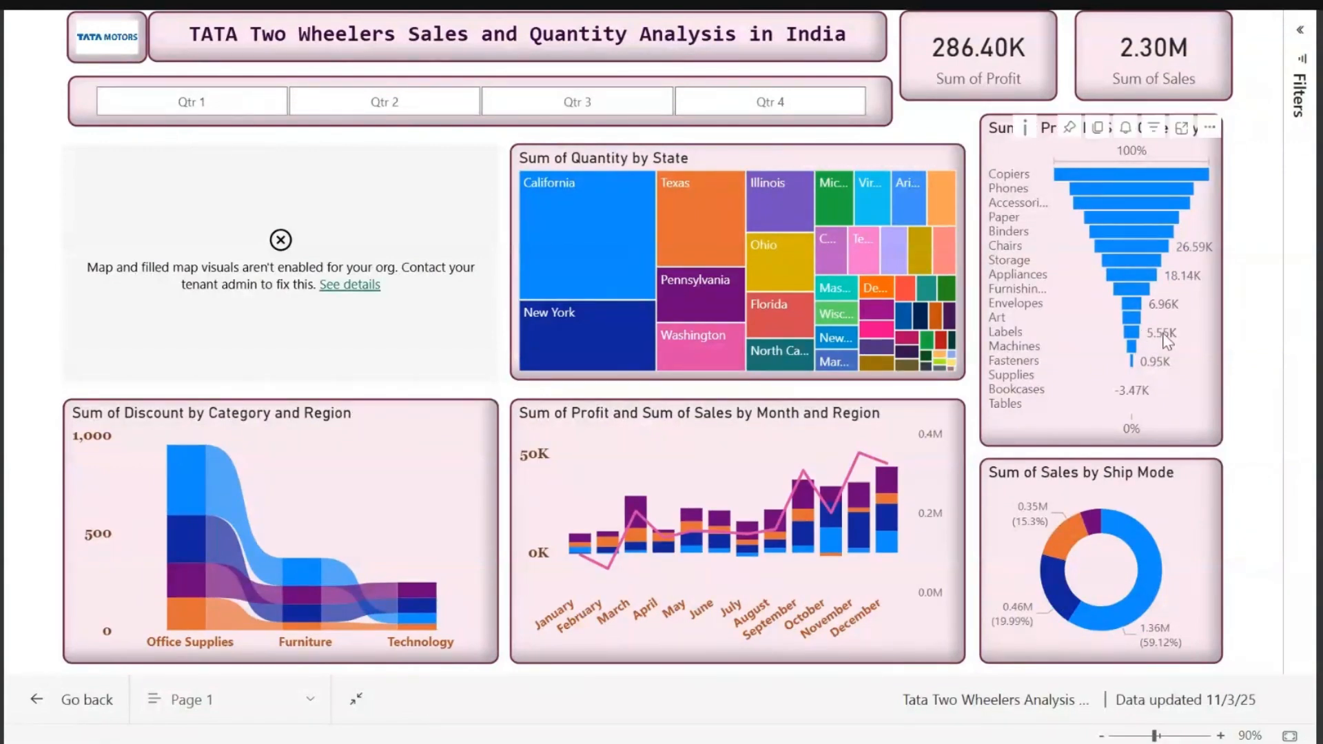
{"action": "key", "text": "Escape"}
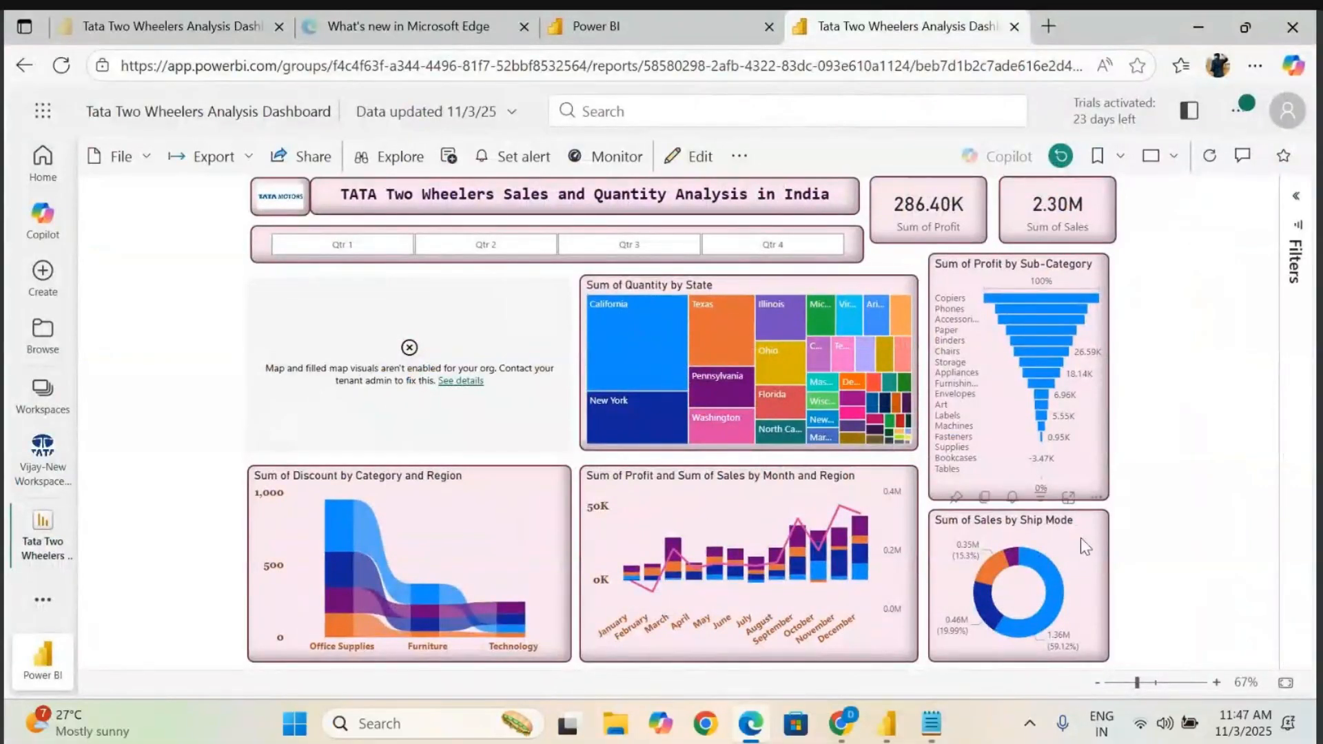
Open the practice workspace from the Workspaces list to see the Tata Two Wheelers report and semantic model
{"action": "left_click", "coordinate": [46, 401]}
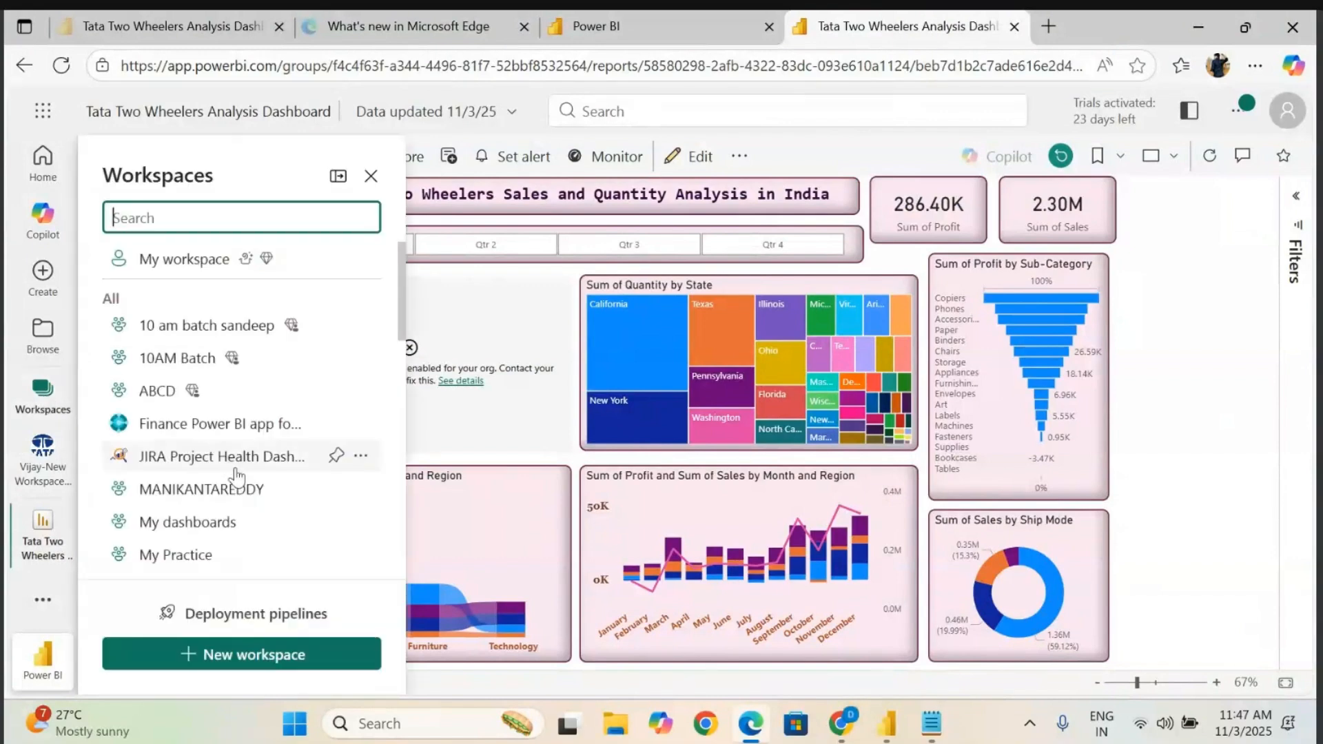
{"action": "scroll", "coordinate": [227, 469], "scroll_direction": "down", "scroll_amount": 10}
{"action": "scroll", "coordinate": [236, 475], "scroll_direction": "down", "scroll_amount": 12}
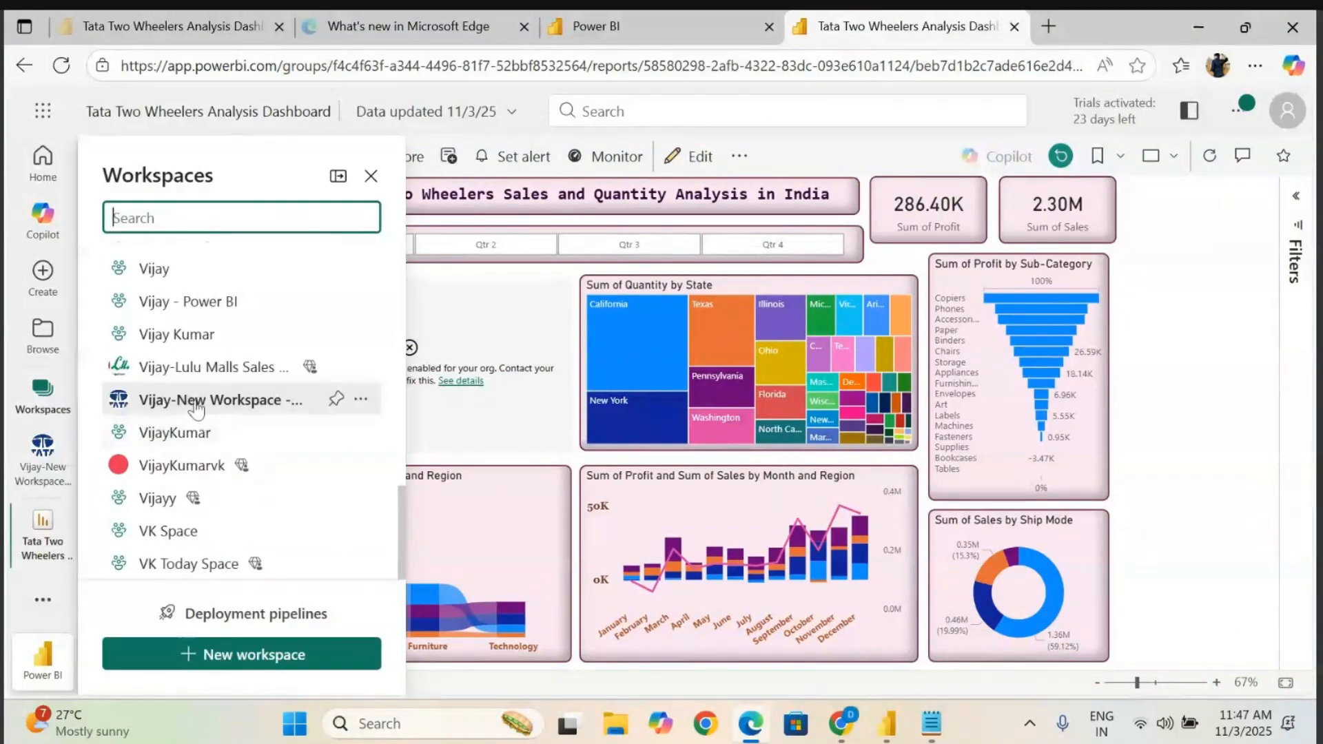
{"action": "left_click", "coordinate": [220, 405]}
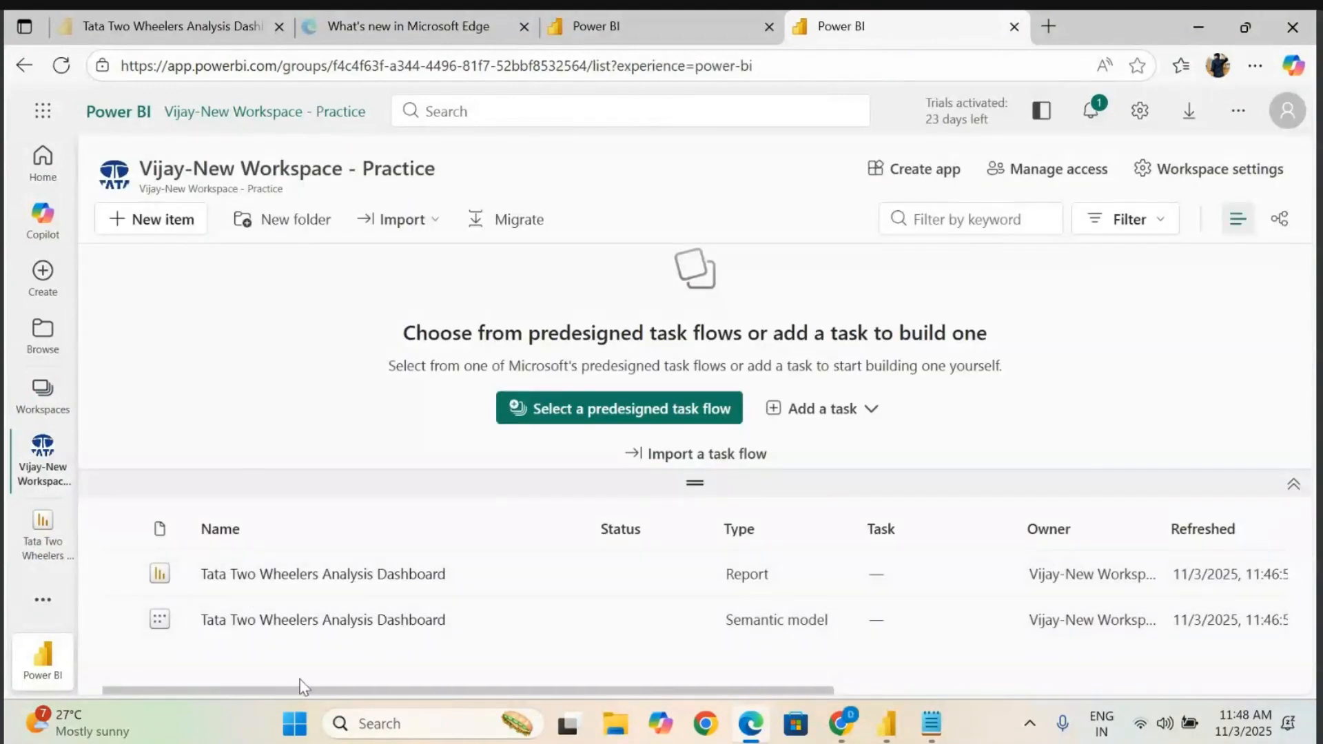
Dismiss the publishing success message in Power BI Desktop and return to the workspace page in Edge
{"action": "mouse_move", "coordinate": [887, 724]}
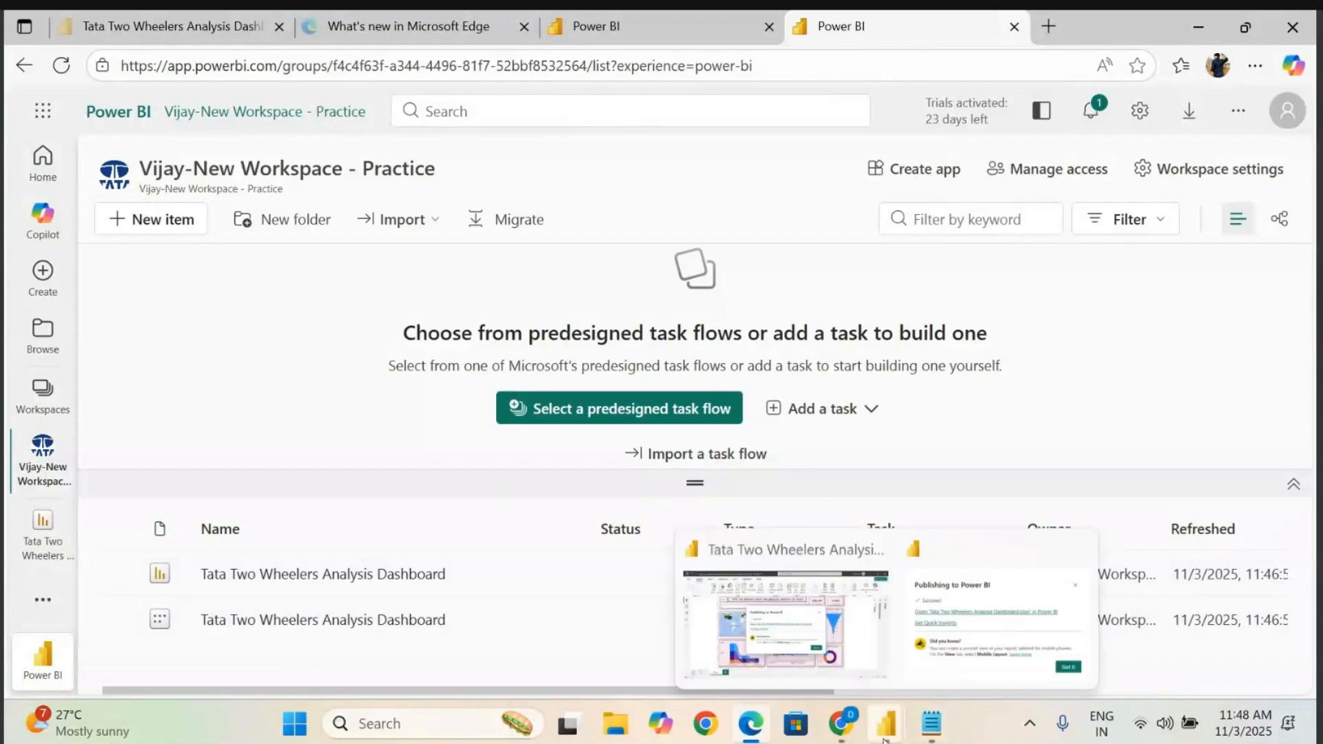
{"action": "left_click", "coordinate": [848, 679]}
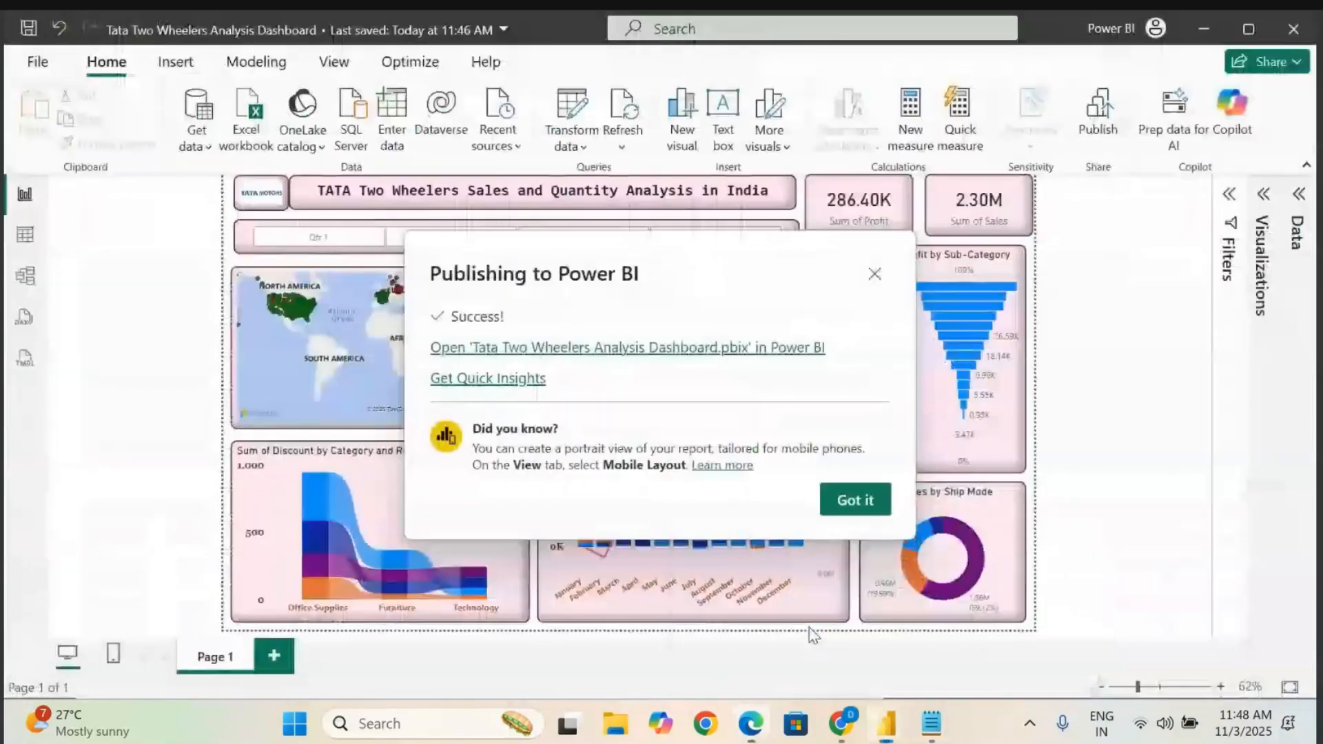
{"action": "left_click", "coordinate": [854, 500]}
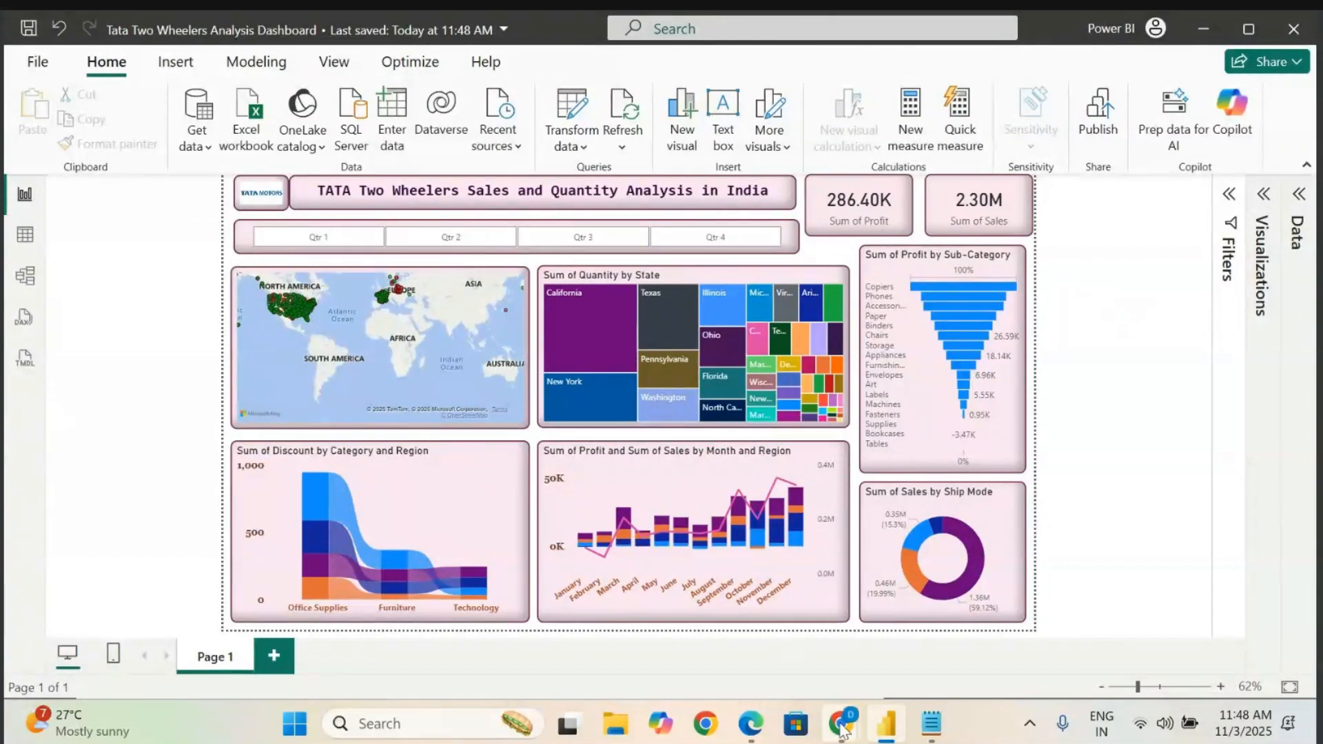
{"action": "left_click", "coordinate": [753, 727]}
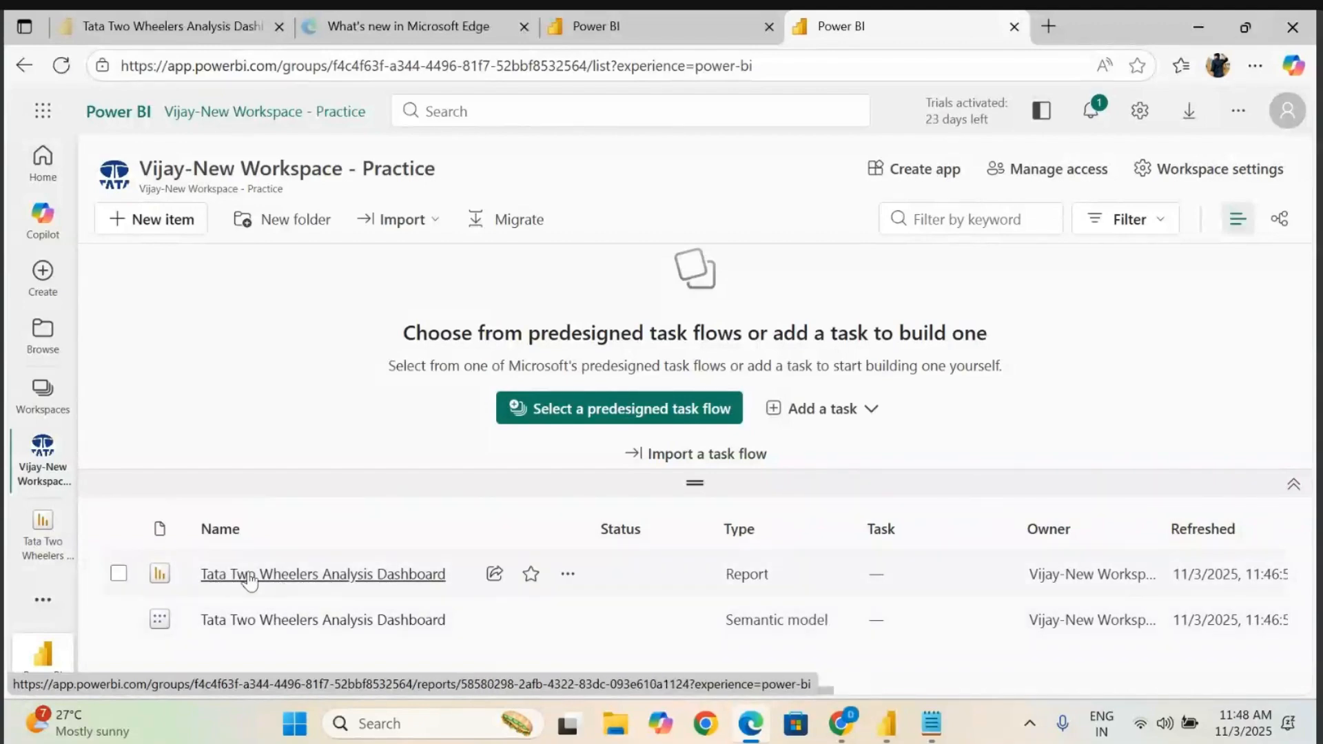
Open the Tata report, go back to the workspace, then open the semantic model's details page
{"action": "left_click", "coordinate": [248, 575]}
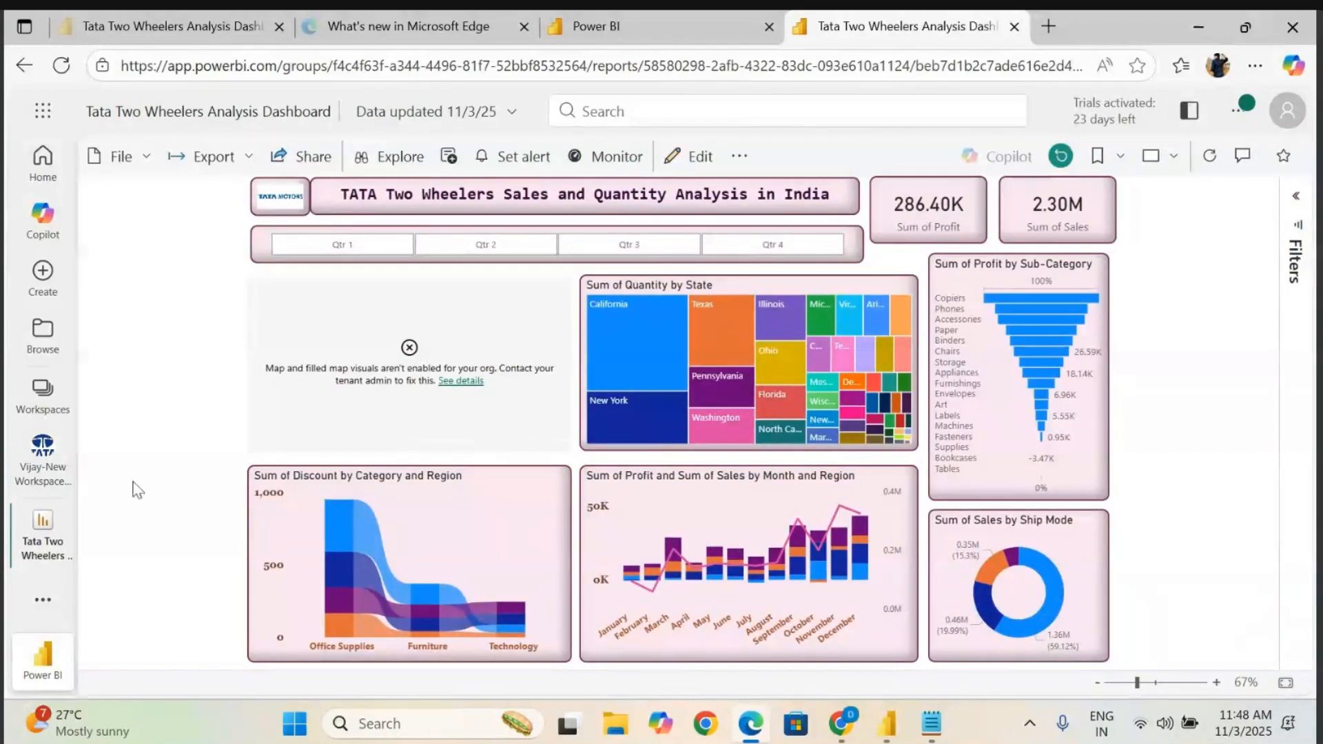
{"action": "left_click", "coordinate": [41, 451]}
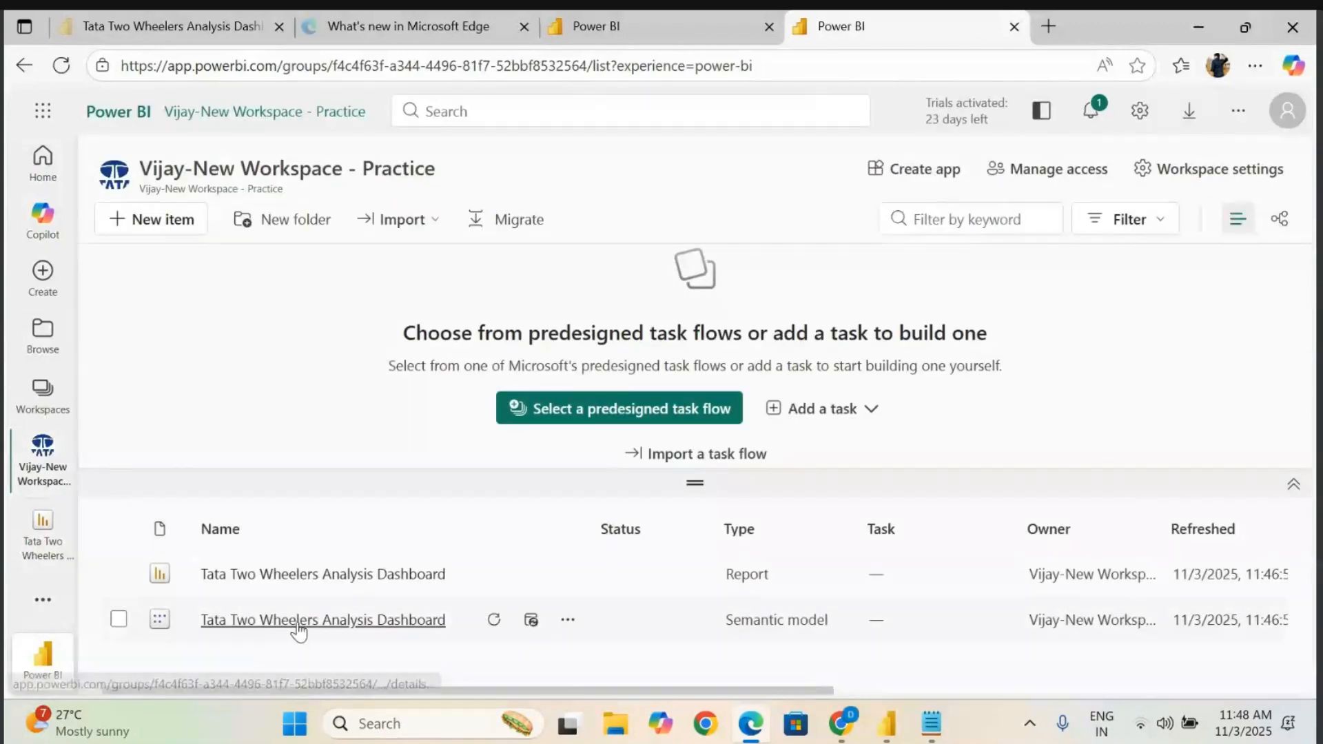
{"action": "left_click", "coordinate": [297, 622]}
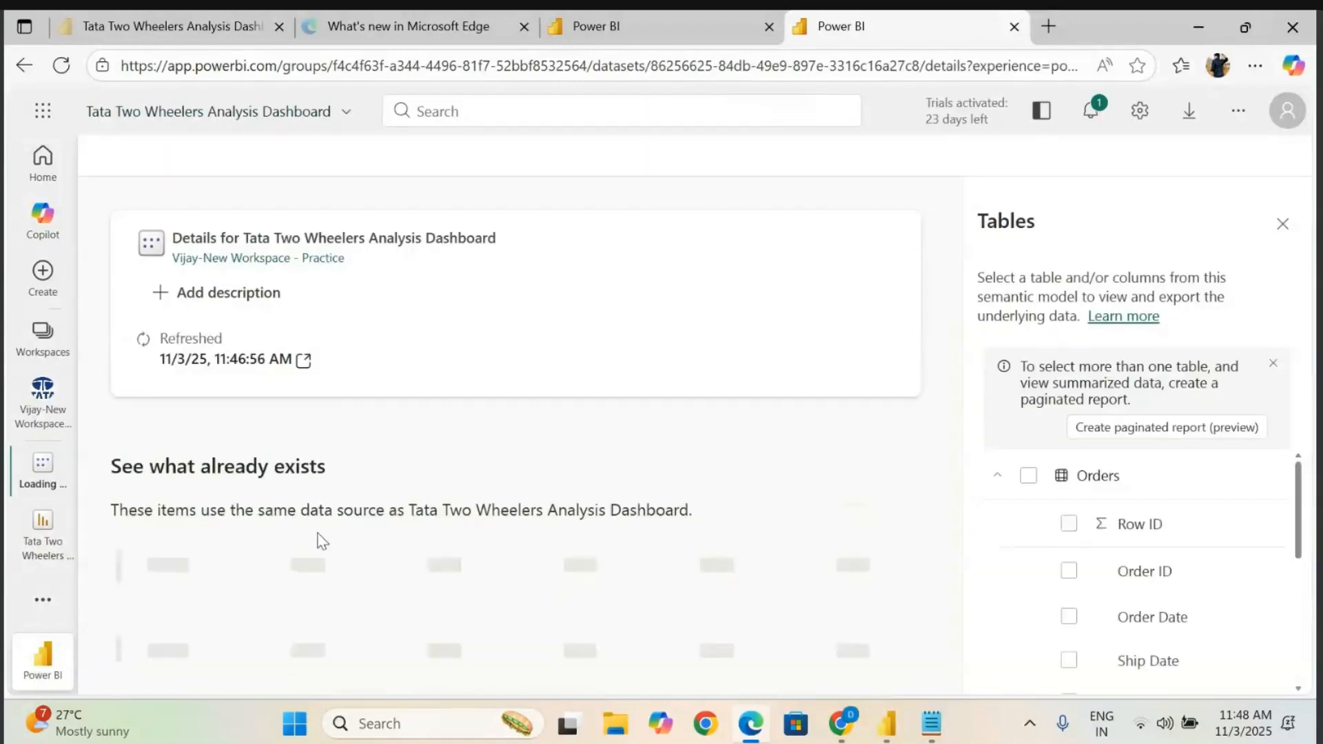
Review the semantic model's Orders columns, then return to the Tata practice workspace's item list
{"action": "scroll", "coordinate": [501, 526], "scroll_direction": "down", "scroll_amount": 1}
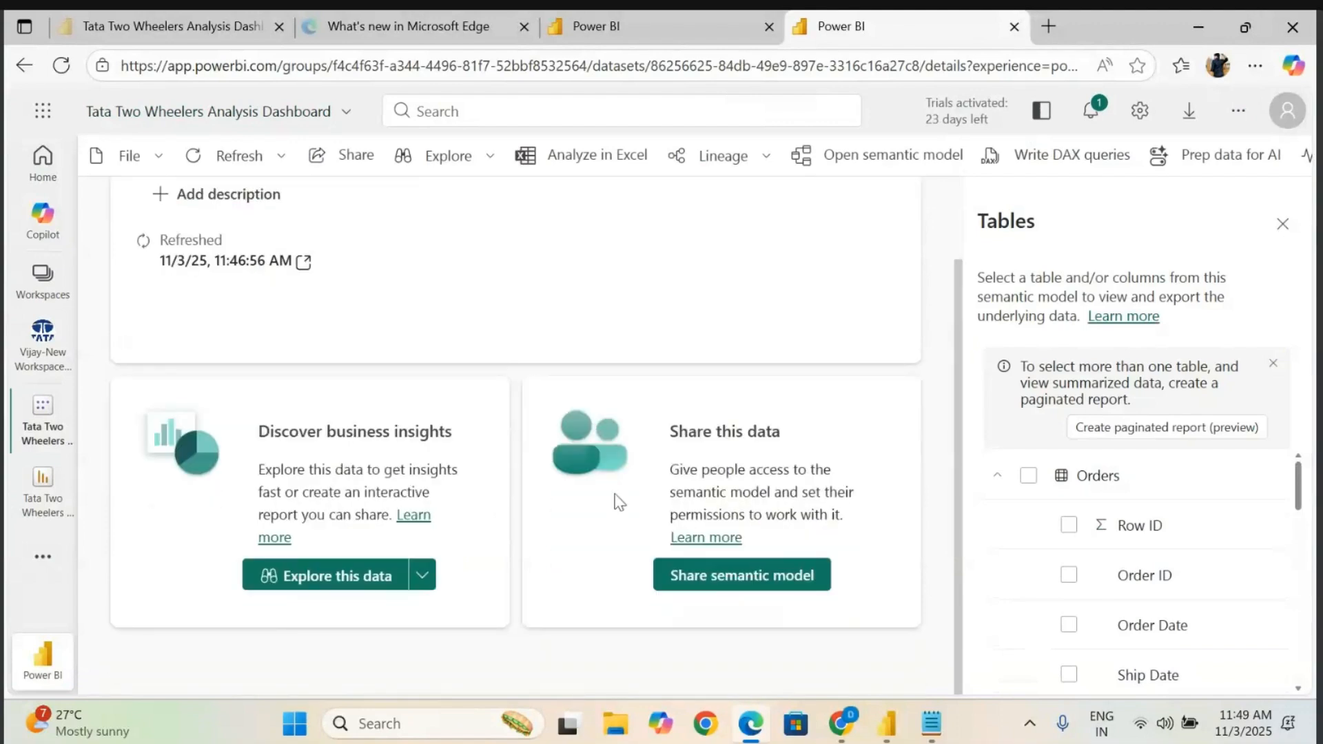
{"action": "scroll", "coordinate": [1092, 587], "scroll_direction": "down", "scroll_amount": 5}
{"action": "scroll", "coordinate": [1093, 589], "scroll_direction": "down", "scroll_amount": 6}
{"action": "scroll", "coordinate": [1093, 581], "scroll_direction": "up", "scroll_amount": 10}
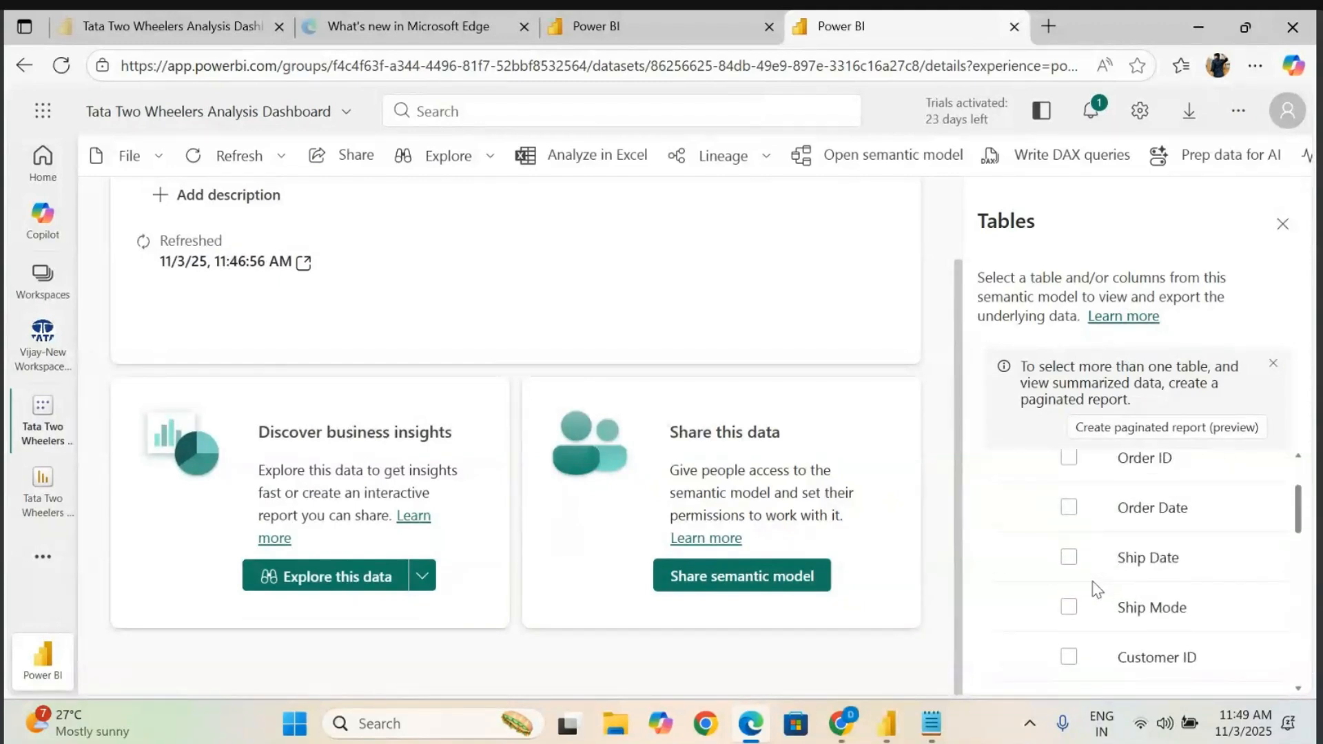
{"action": "scroll", "coordinate": [1093, 581], "scroll_direction": "up", "scroll_amount": 2}
{"action": "scroll", "coordinate": [1093, 589], "scroll_direction": "down", "scroll_amount": 7}
{"action": "scroll", "coordinate": [1093, 580], "scroll_direction": "down", "scroll_amount": 5}
{"action": "scroll", "coordinate": [1092, 580], "scroll_direction": "up", "scroll_amount": 10}
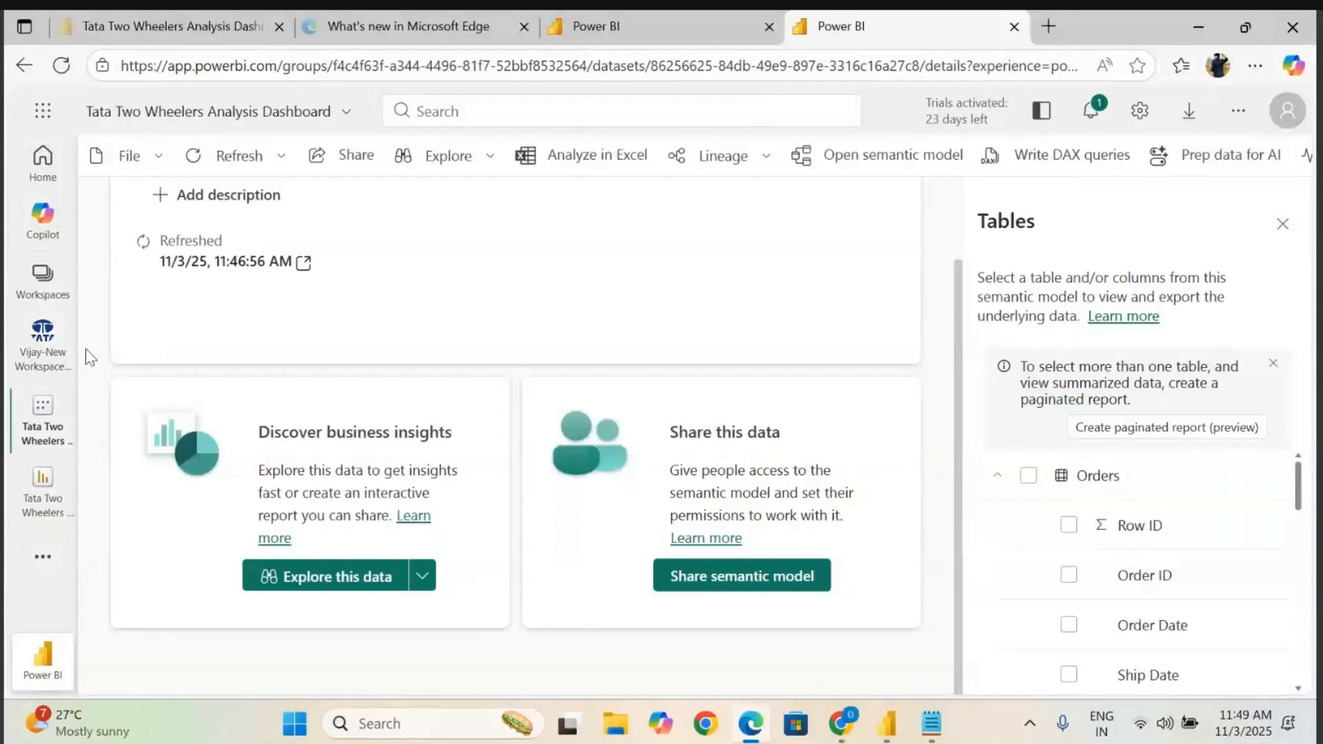
{"action": "scroll", "coordinate": [1130, 540], "scroll_direction": "down", "scroll_amount": 10}
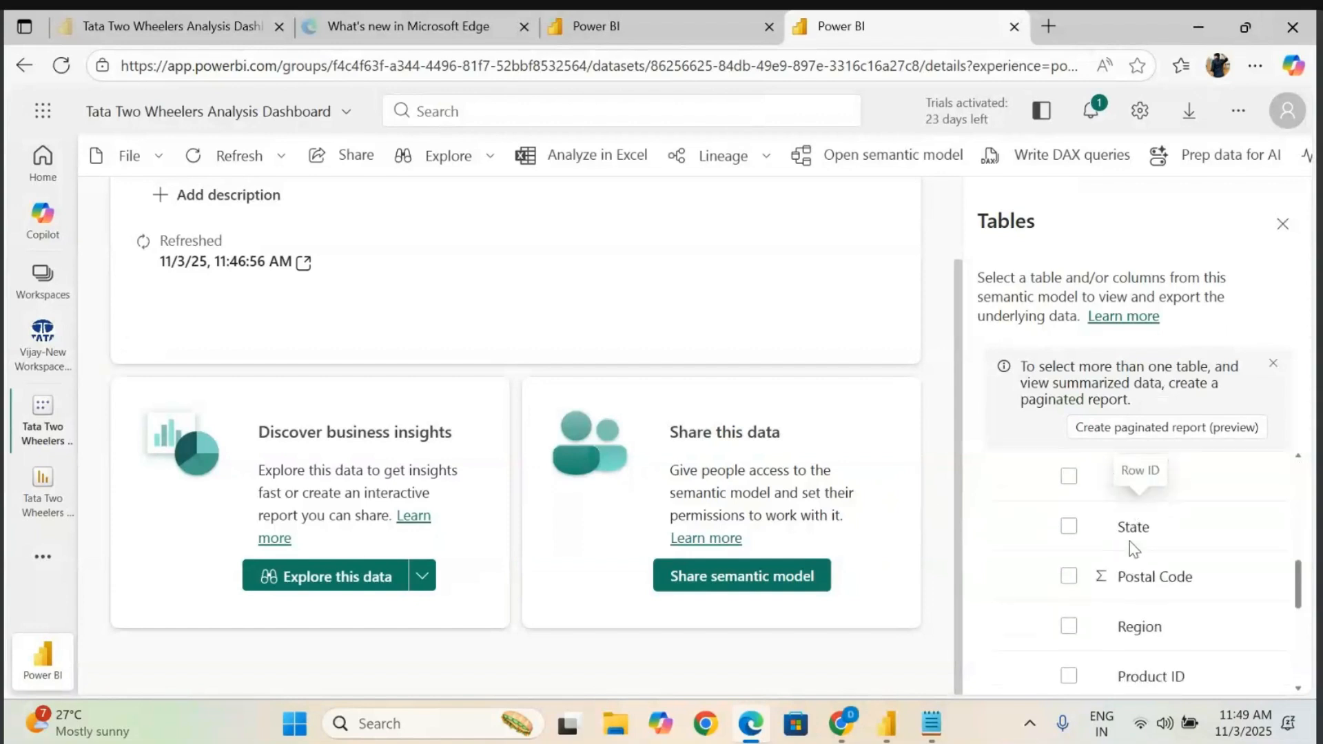
{"action": "scroll", "coordinate": [1130, 540], "scroll_direction": "up", "scroll_amount": 10}
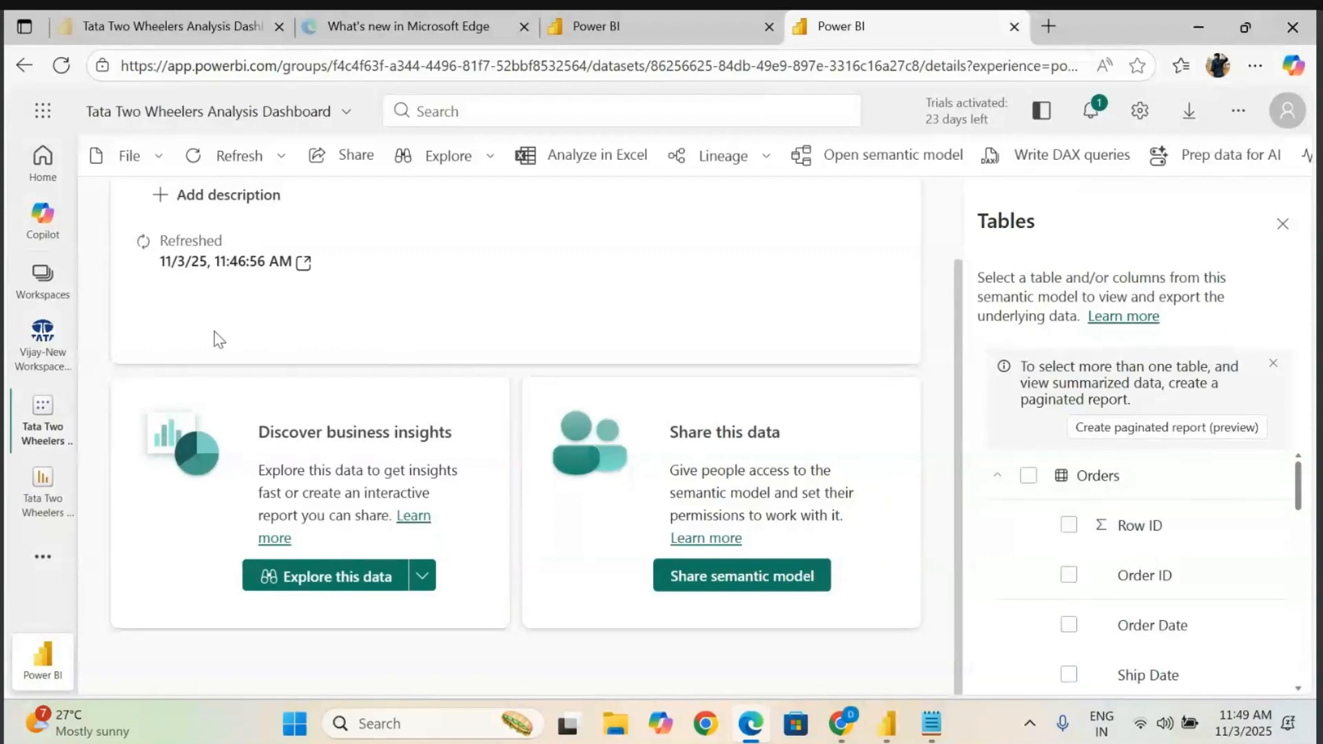
{"action": "left_click", "coordinate": [40, 347]}
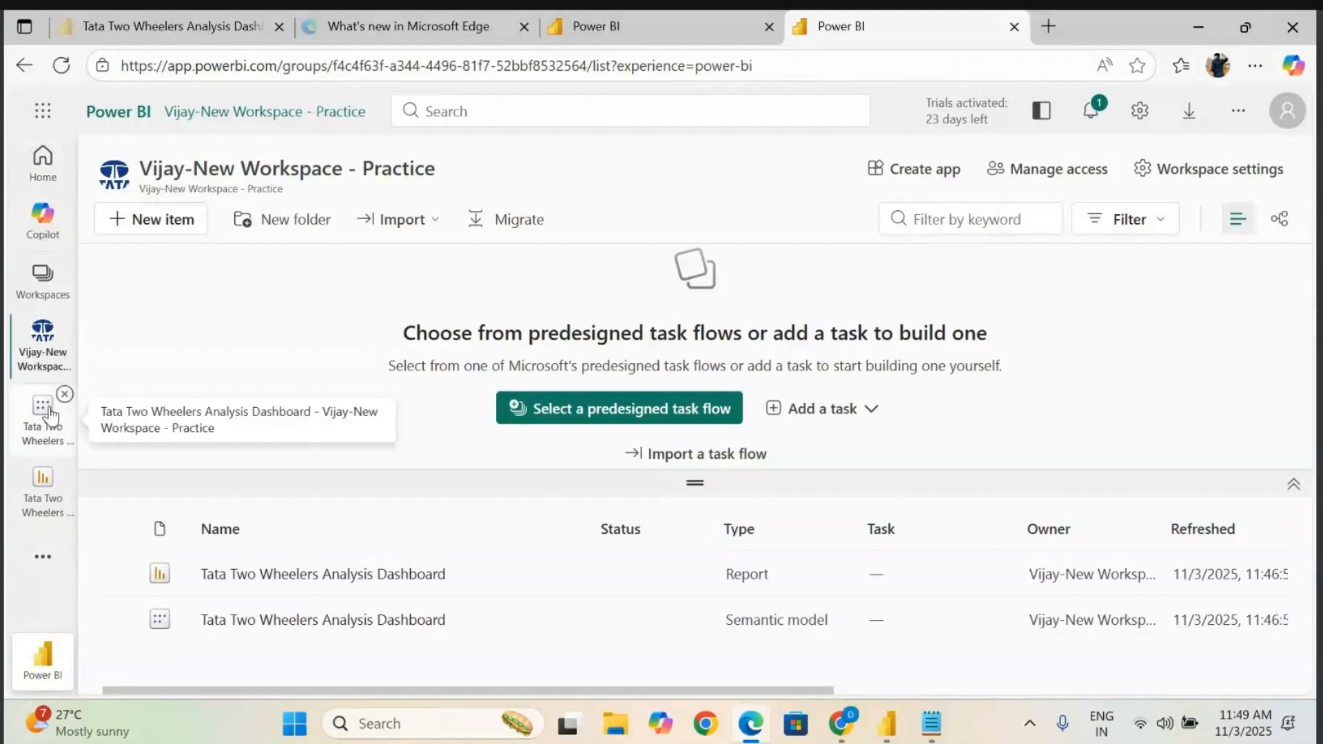
Open Workspace settings for the Tata practice workspace from the Workspaces list
{"action": "left_click", "coordinate": [51, 274]}
{"action": "scroll", "coordinate": [280, 462], "scroll_direction": "down", "scroll_amount": 5}
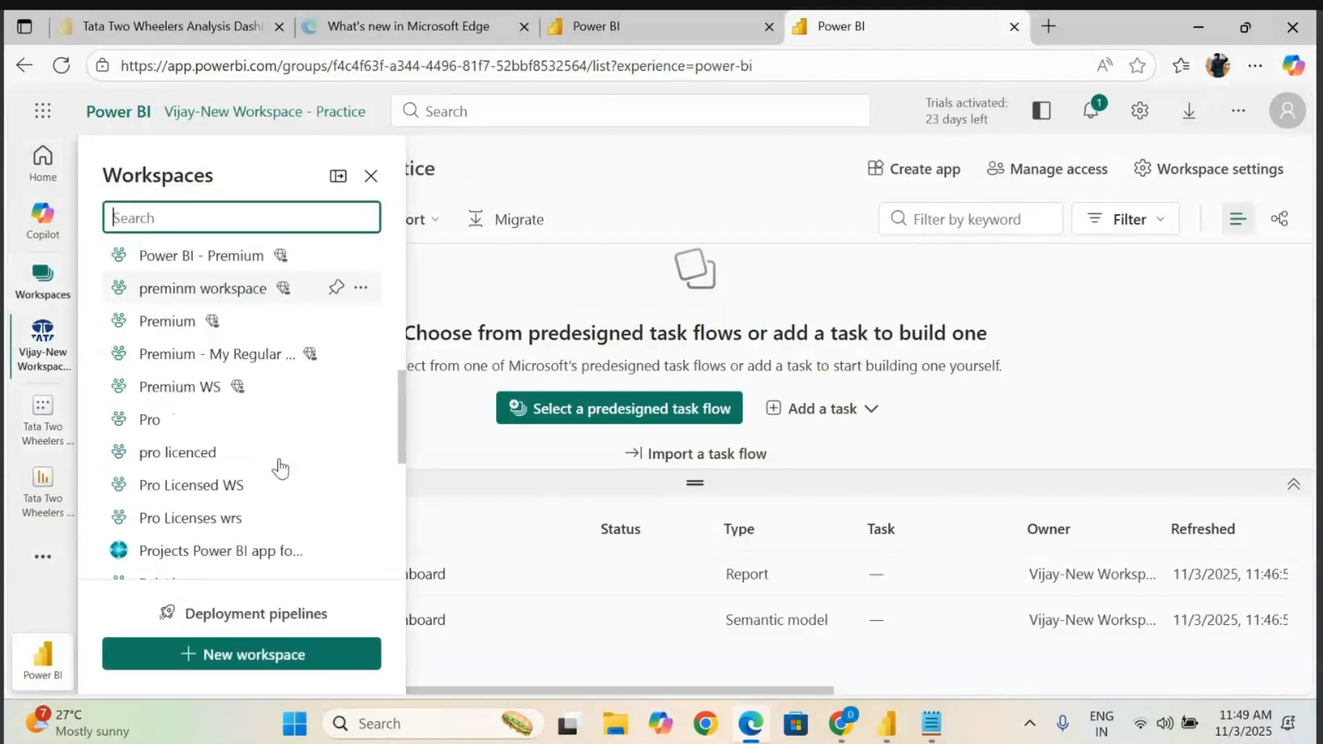
{"action": "scroll", "coordinate": [279, 467], "scroll_direction": "down", "scroll_amount": 5}
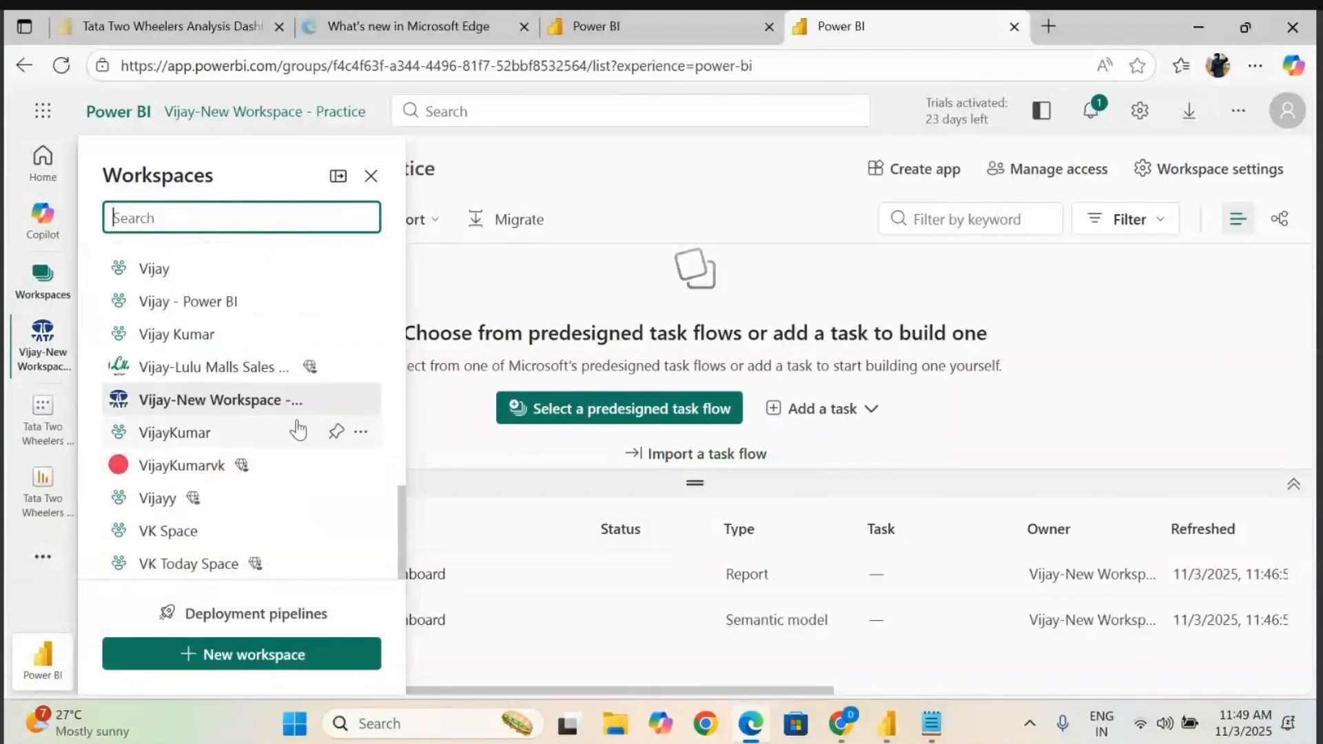
{"action": "left_click", "coordinate": [360, 400]}
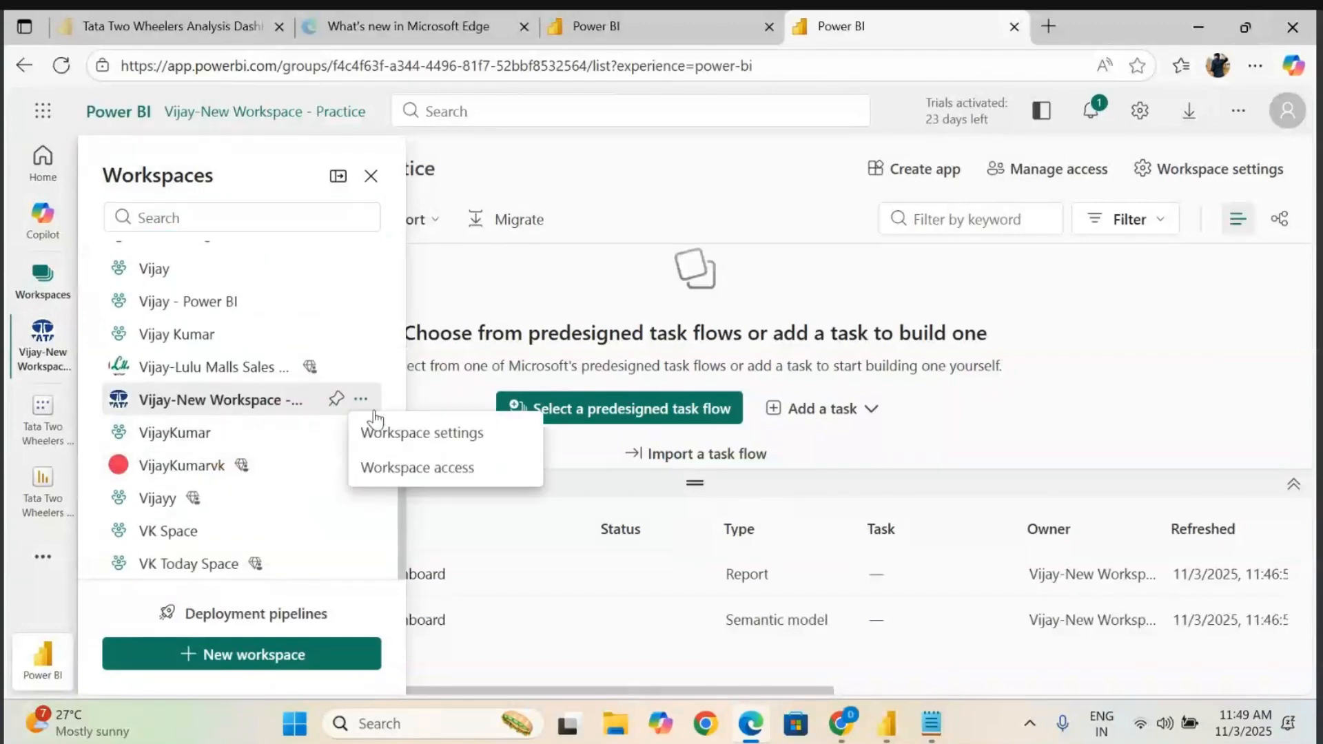
{"action": "left_click", "coordinate": [441, 434]}
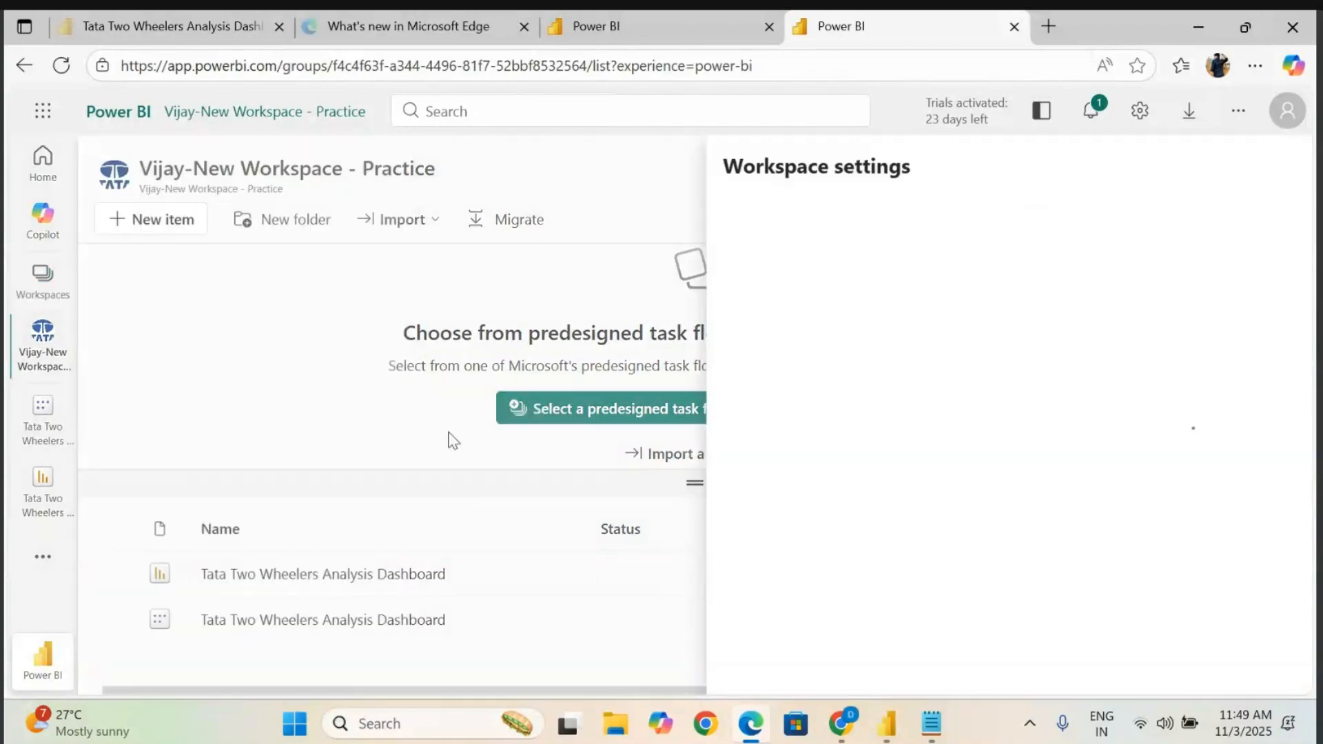
Insert 'Pro-' after the name's prefix, save the new workspace name, and close settings
{"action": "left_click", "coordinate": [828, 500]}
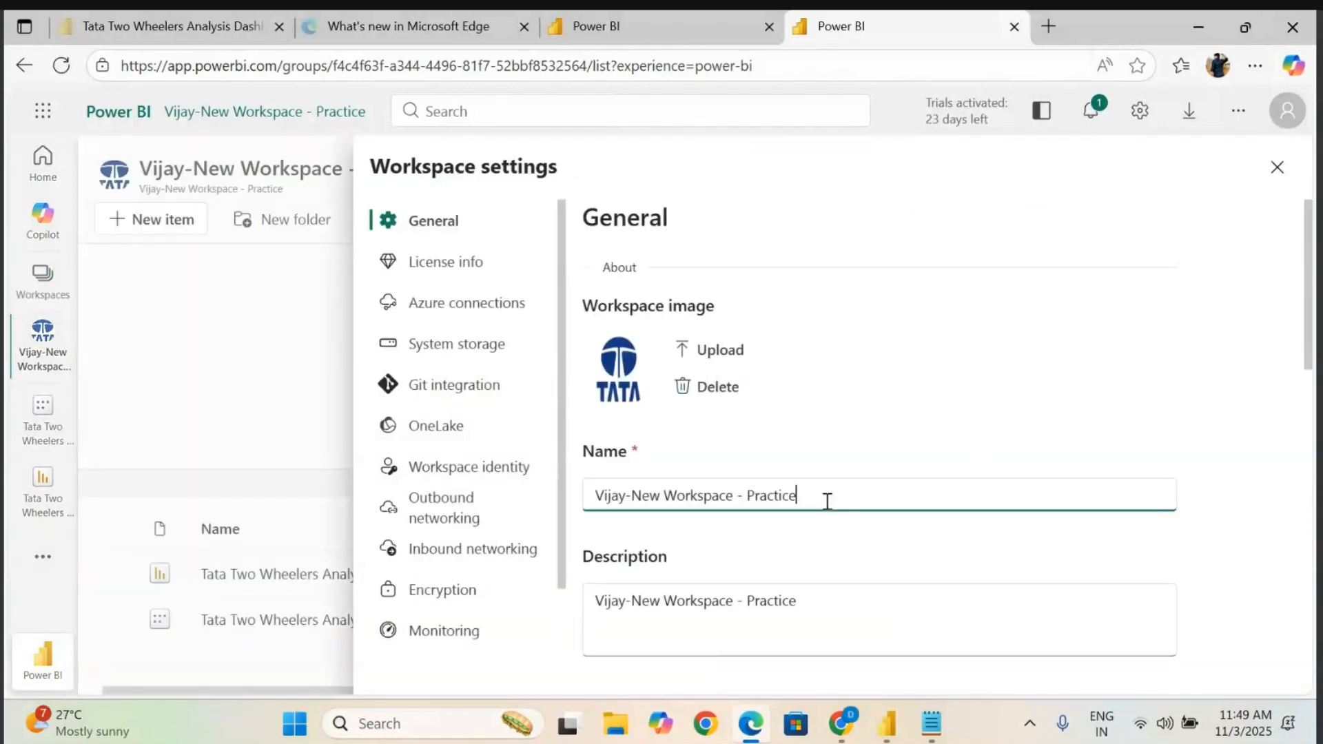
{"action": "left_click", "coordinate": [633, 494]}
{"action": "type", "text": "Pro"}
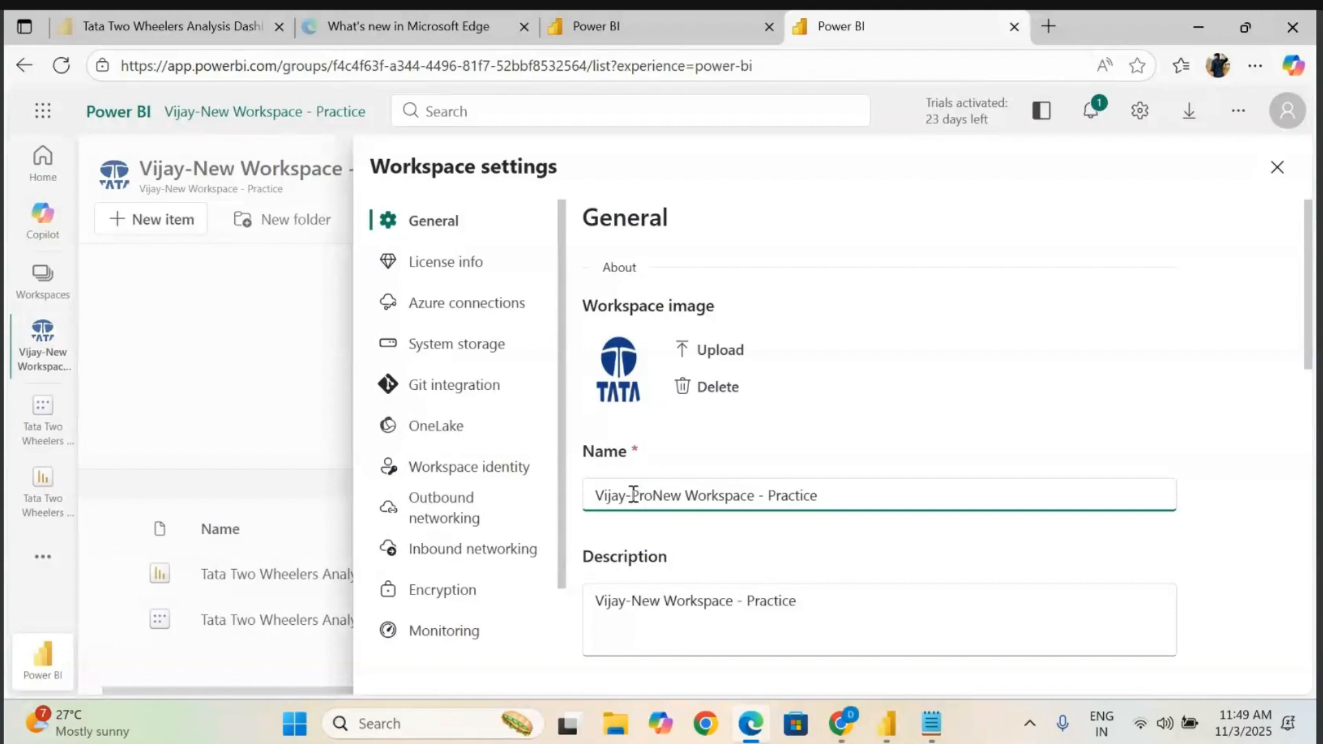
{"action": "type", "text": "-"}
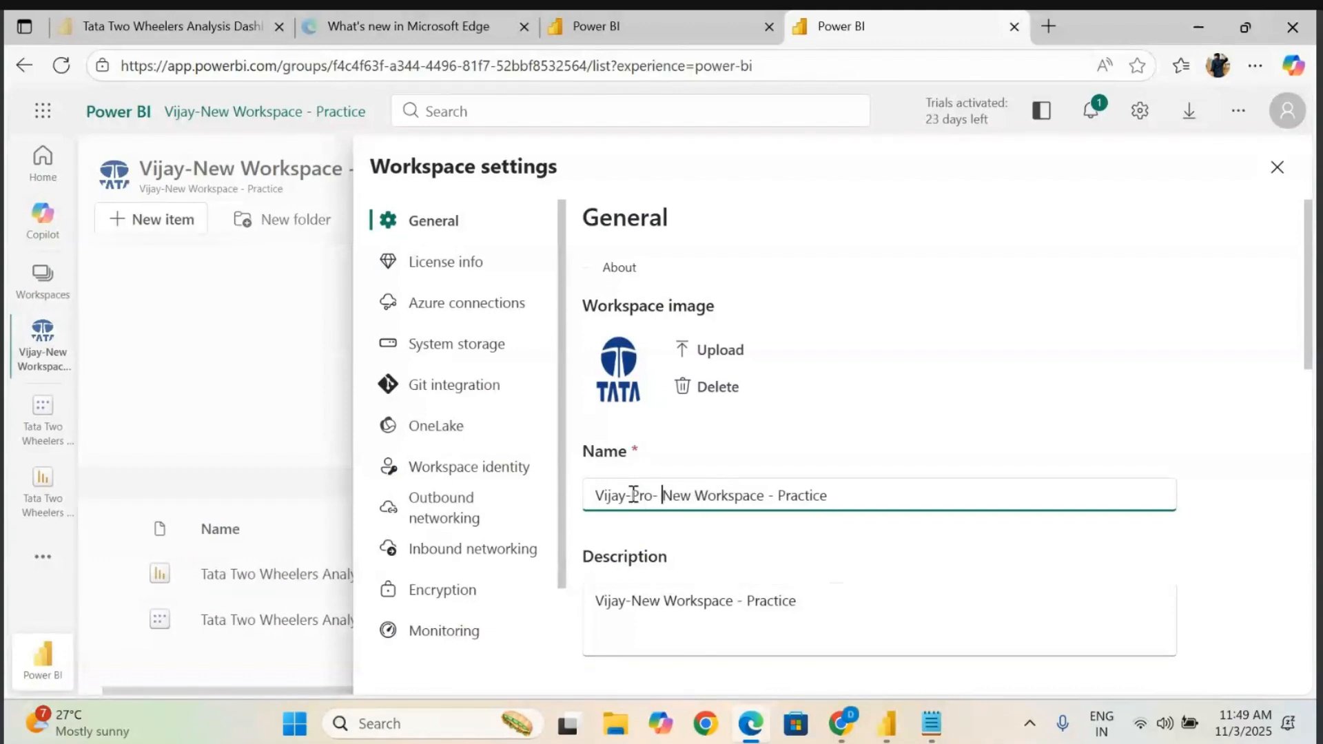
{"action": "scroll", "coordinate": [901, 379], "scroll_direction": "down", "scroll_amount": 10}
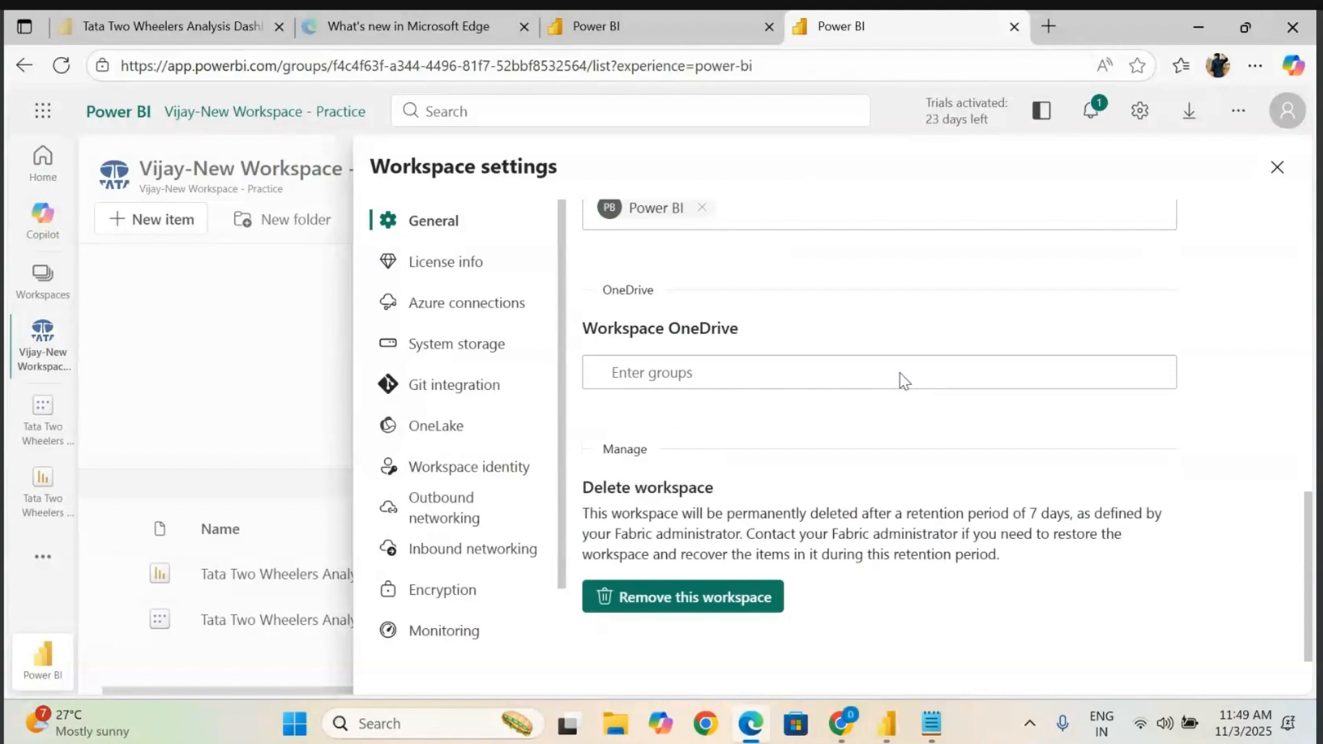
{"action": "scroll", "coordinate": [894, 421], "scroll_direction": "up", "scroll_amount": 10}
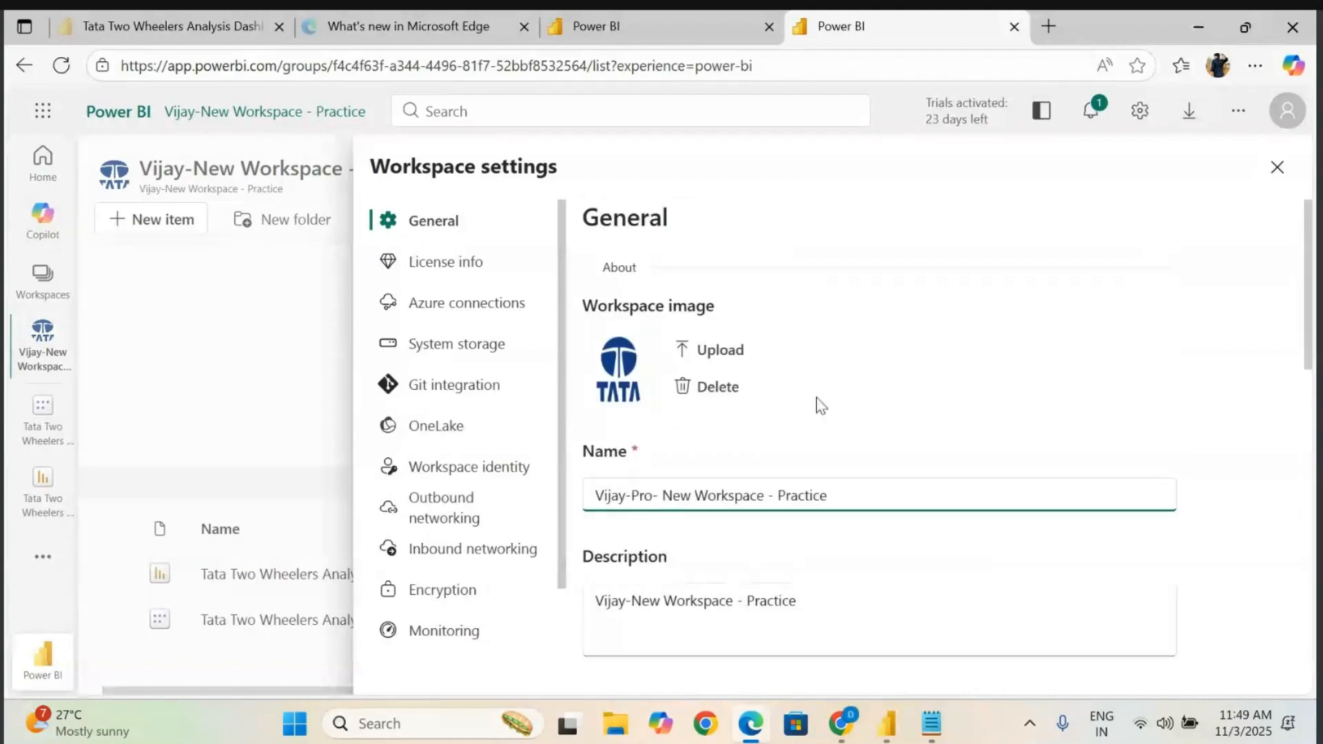
{"action": "scroll", "coordinate": [672, 403], "scroll_direction": "down", "scroll_amount": 8}
{"action": "scroll", "coordinate": [667, 406], "scroll_direction": "up", "scroll_amount": 2}
{"action": "scroll", "coordinate": [667, 406], "scroll_direction": "up", "scroll_amount": 6}
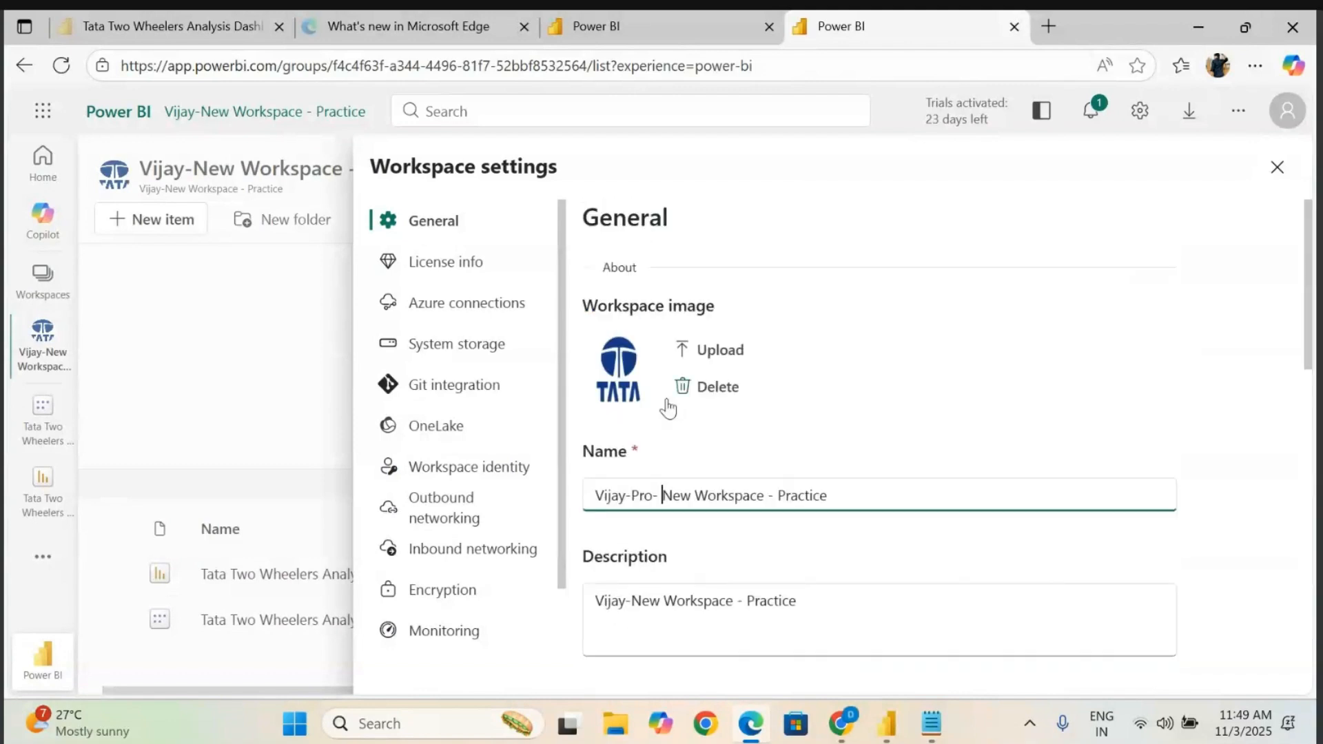
{"action": "left_click", "coordinate": [911, 350]}
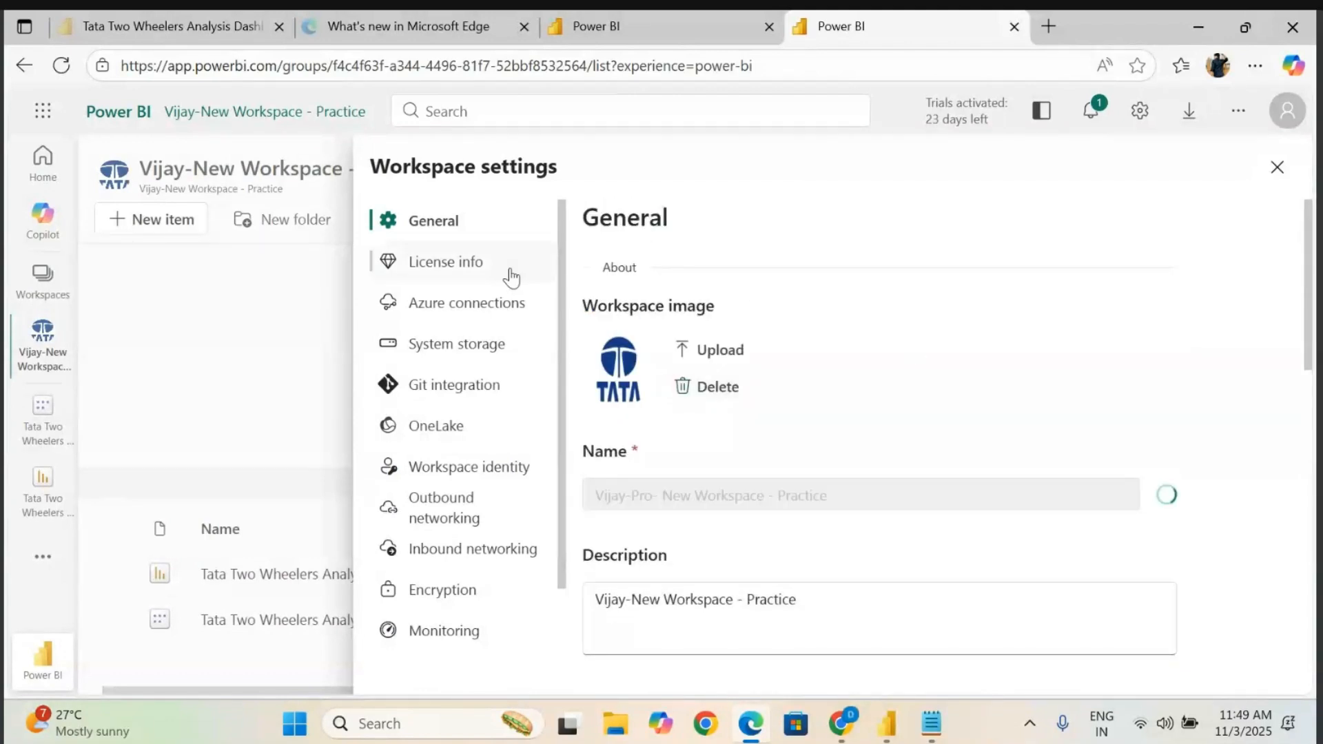
{"action": "left_click", "coordinate": [1277, 167]}
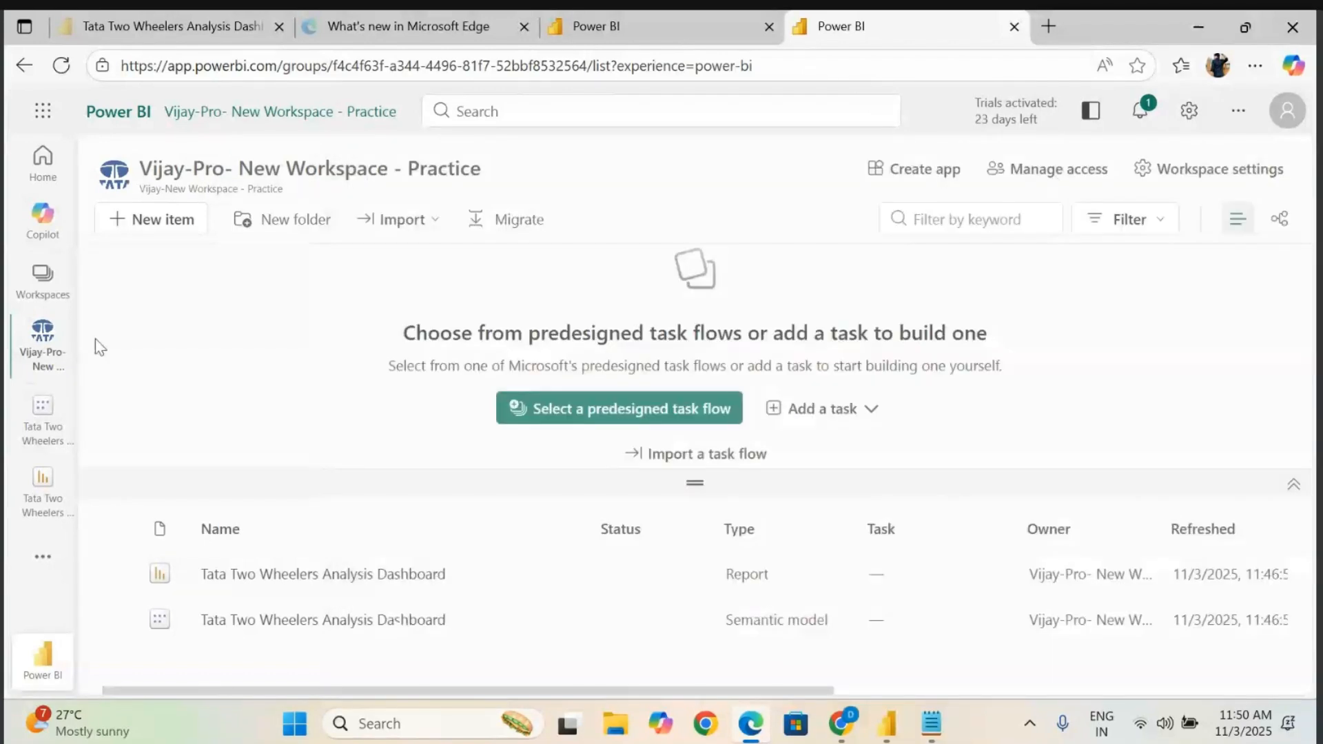
Check 'Pro' in the workspace title and find the renamed 'Pro- New Workspace' in the Workspaces list
{"action": "left_click", "coordinate": [53, 283]}
{"action": "left_click", "coordinate": [613, 172]}
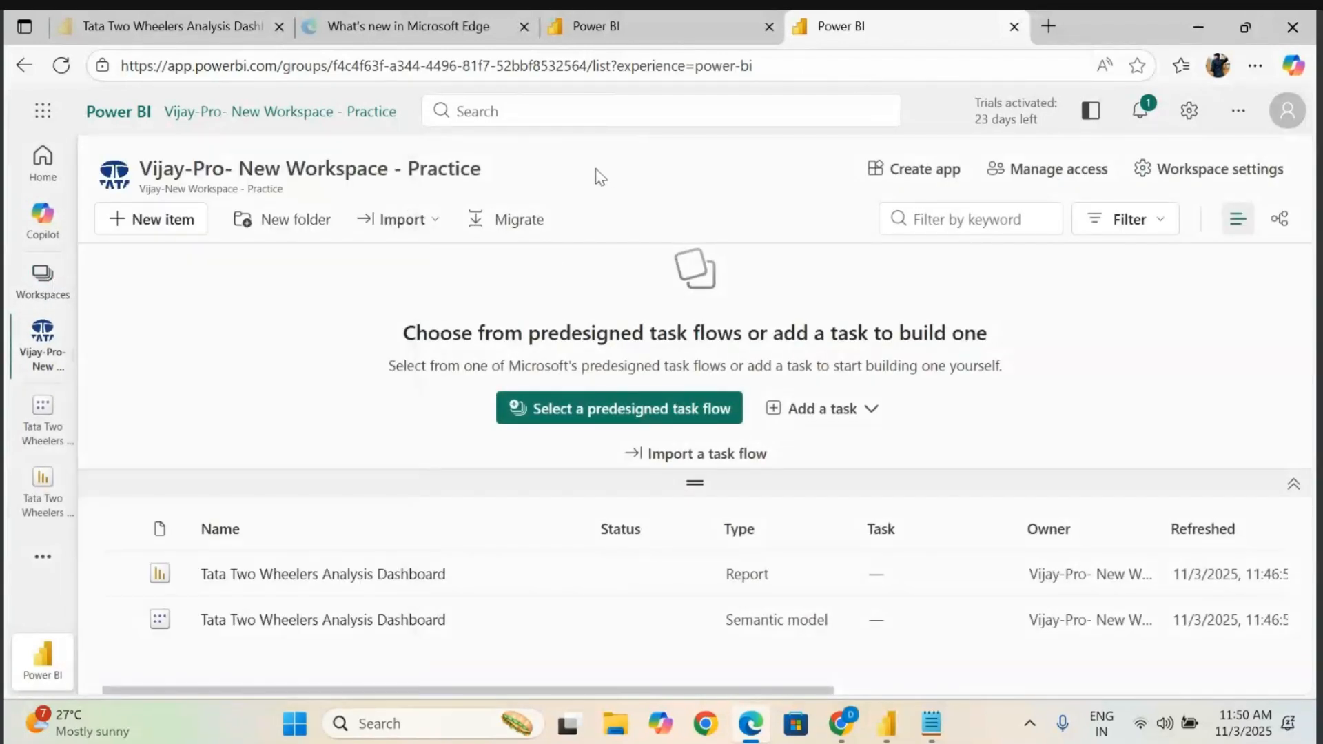
{"action": "double_click", "coordinate": [189, 168]}
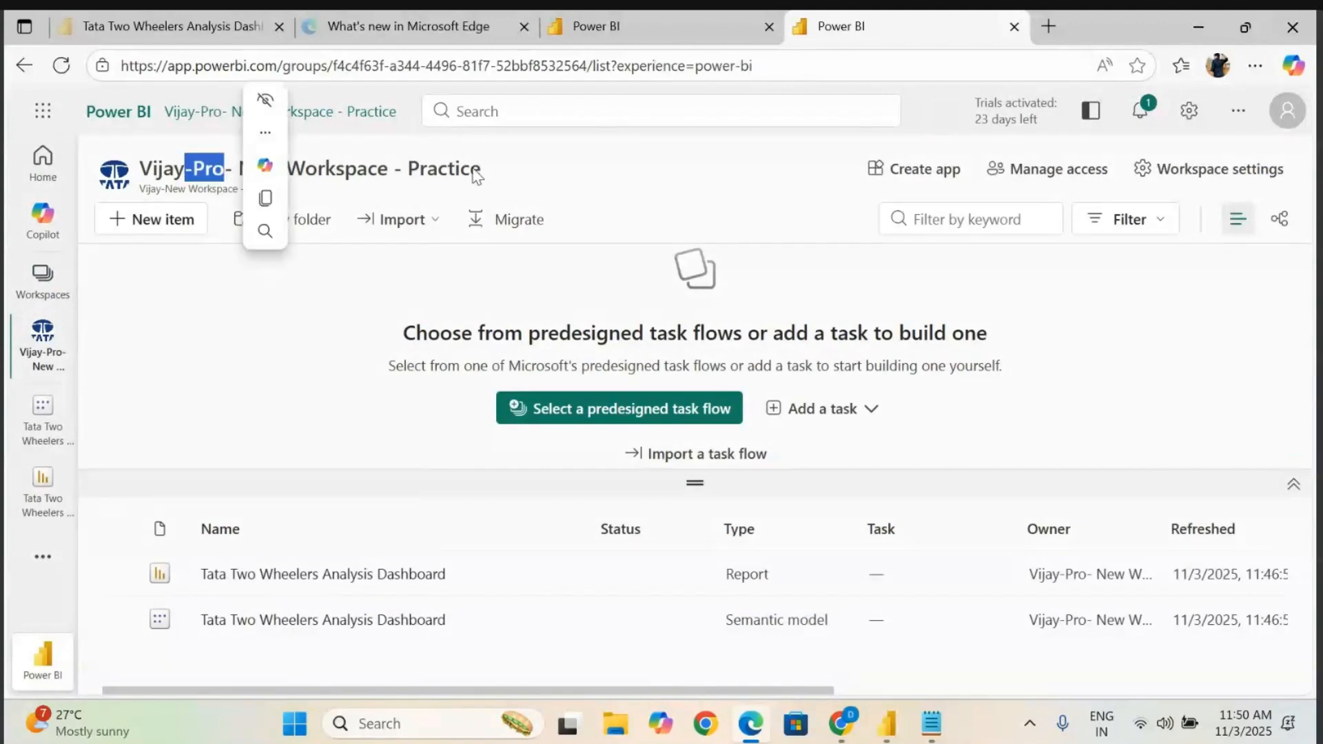
{"action": "left_click", "coordinate": [593, 177]}
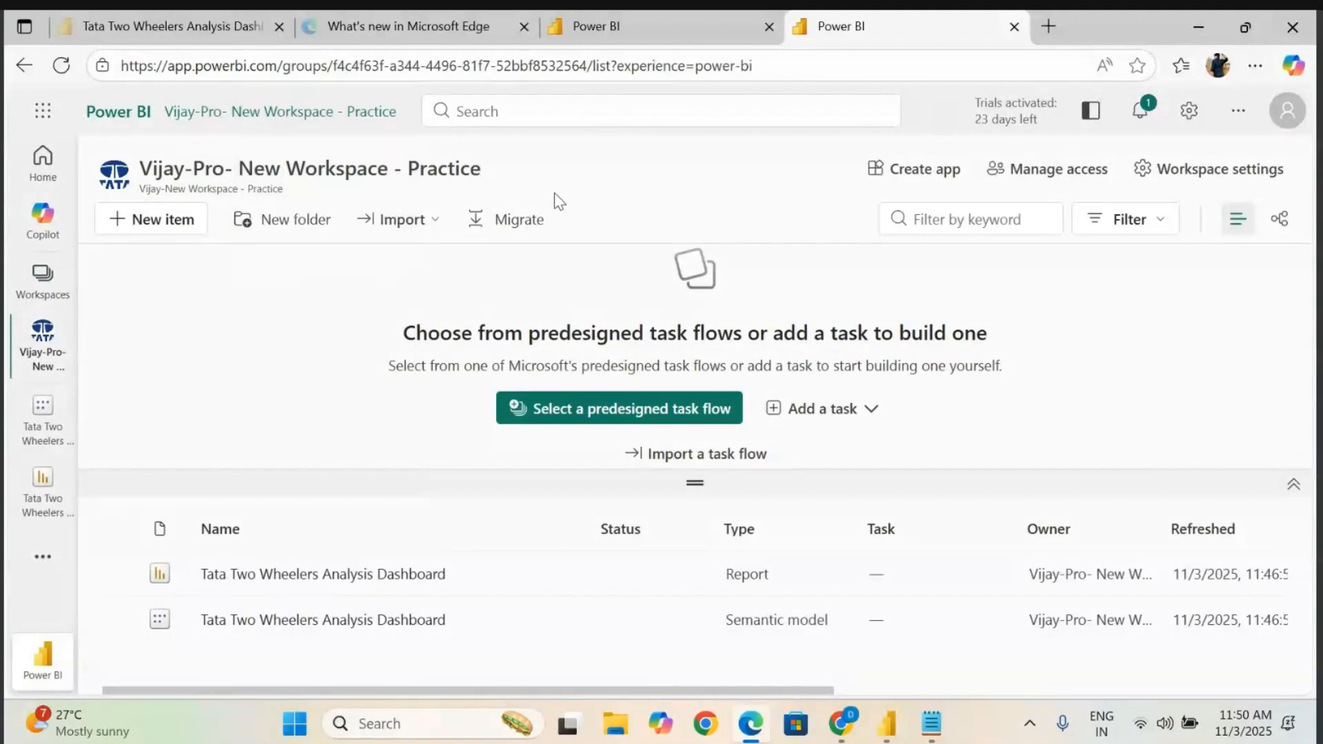
{"action": "left_click", "coordinate": [48, 286]}
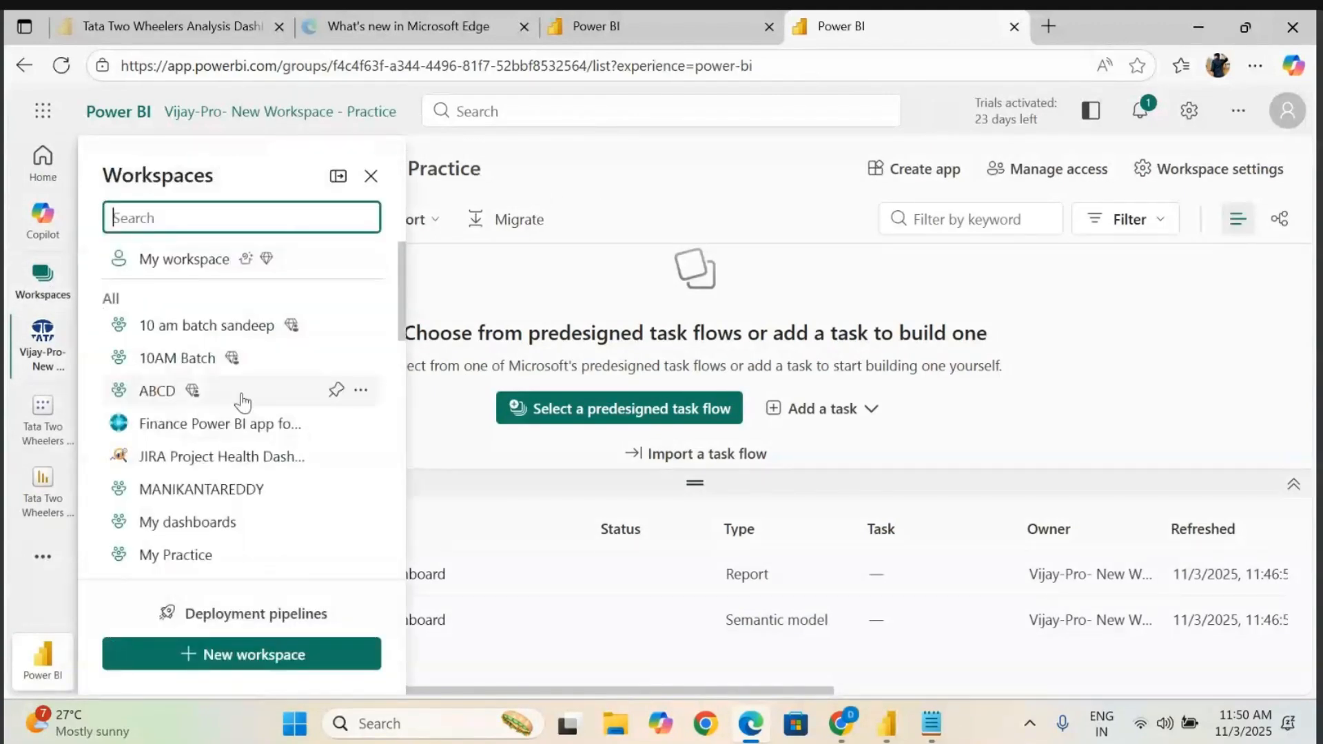
{"action": "scroll", "coordinate": [251, 427], "scroll_direction": "down", "scroll_amount": 10}
{"action": "scroll", "coordinate": [252, 430], "scroll_direction": "down", "scroll_amount": 3}
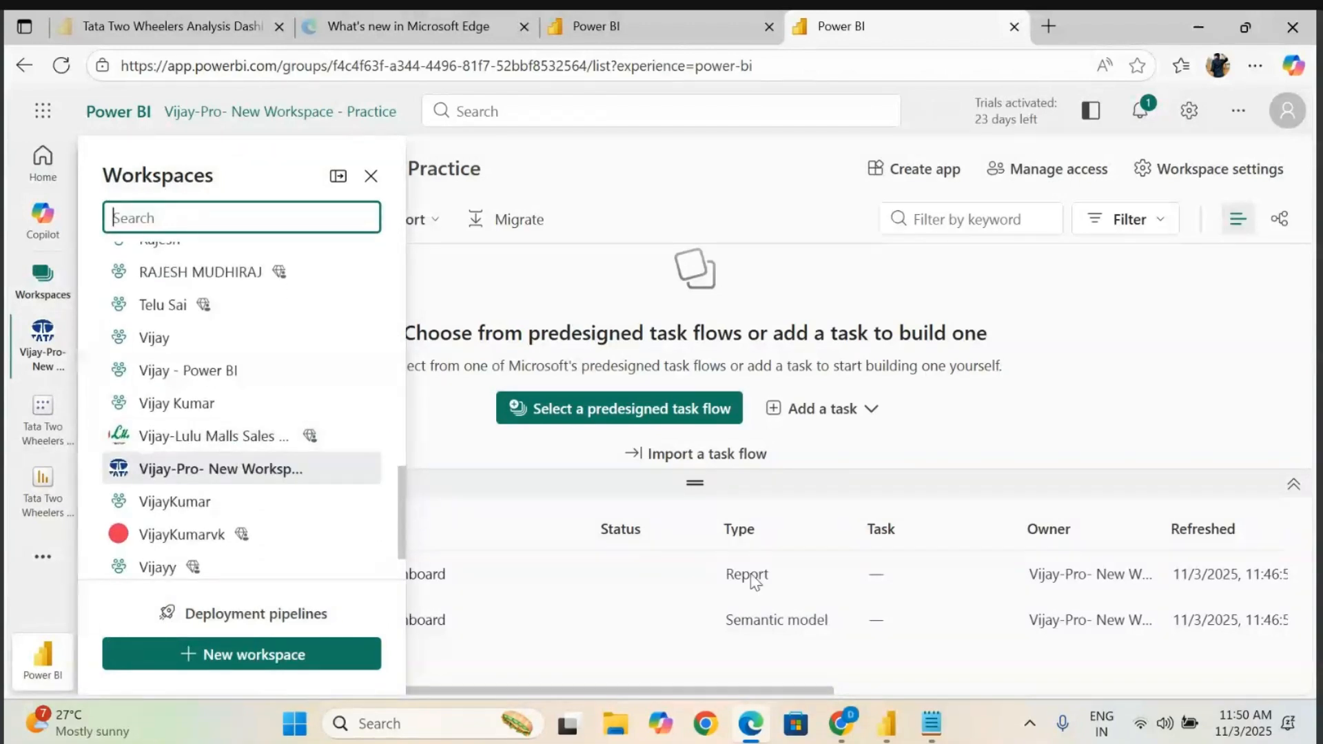
Publish Tata Two Wheelers Analysis Dashboard from Desktop to the Lulu Malls Sales Analysis workspace and open it
{"action": "left_click", "coordinate": [887, 738]}
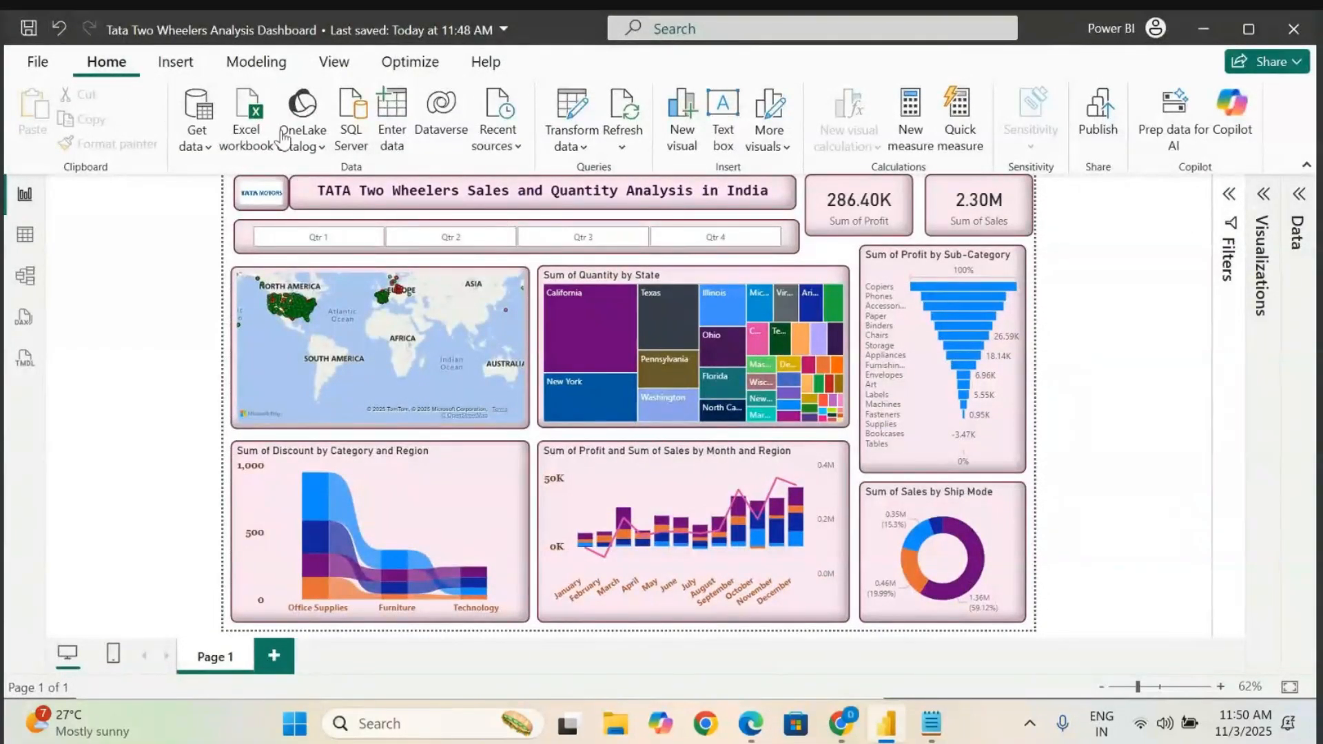
{"action": "left_click", "coordinate": [1100, 107]}
{"action": "scroll", "coordinate": [585, 390], "scroll_direction": "down", "scroll_amount": 5}
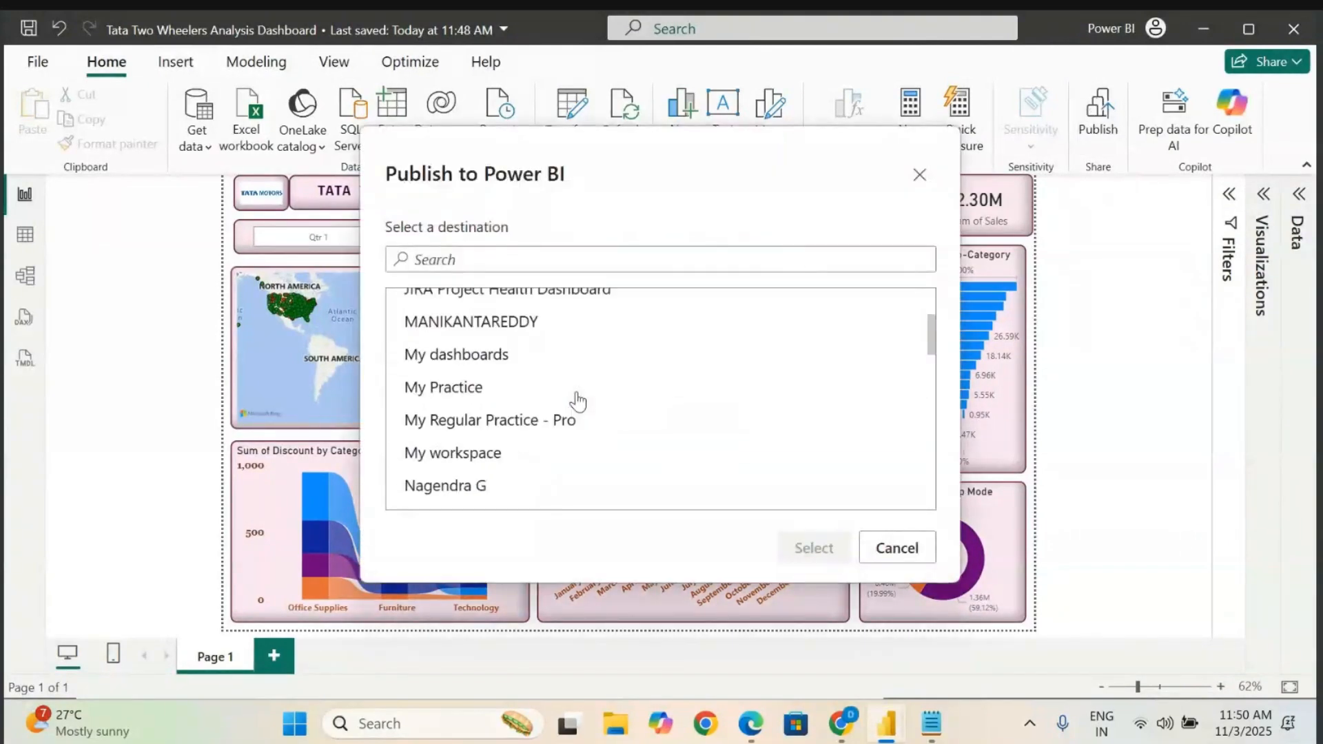
{"action": "scroll", "coordinate": [578, 401], "scroll_direction": "down", "scroll_amount": 15}
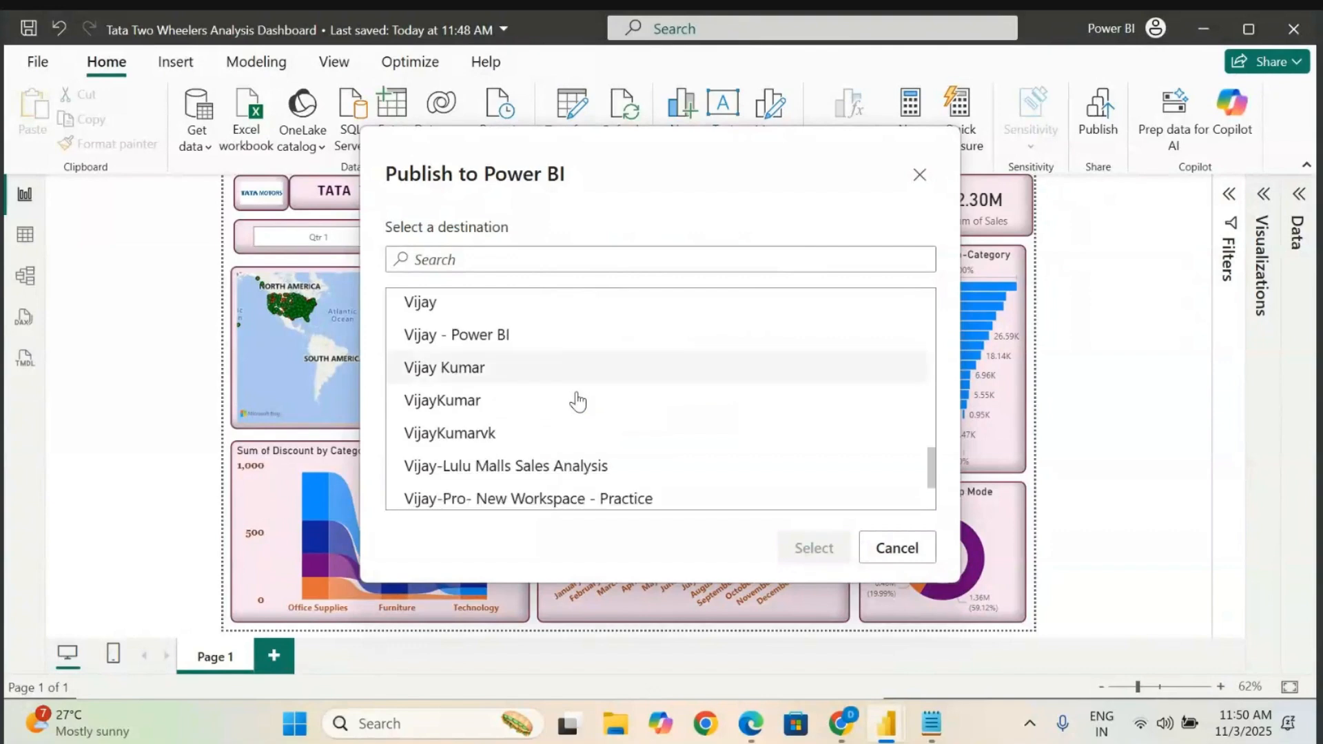
{"action": "left_click", "coordinate": [474, 356]}
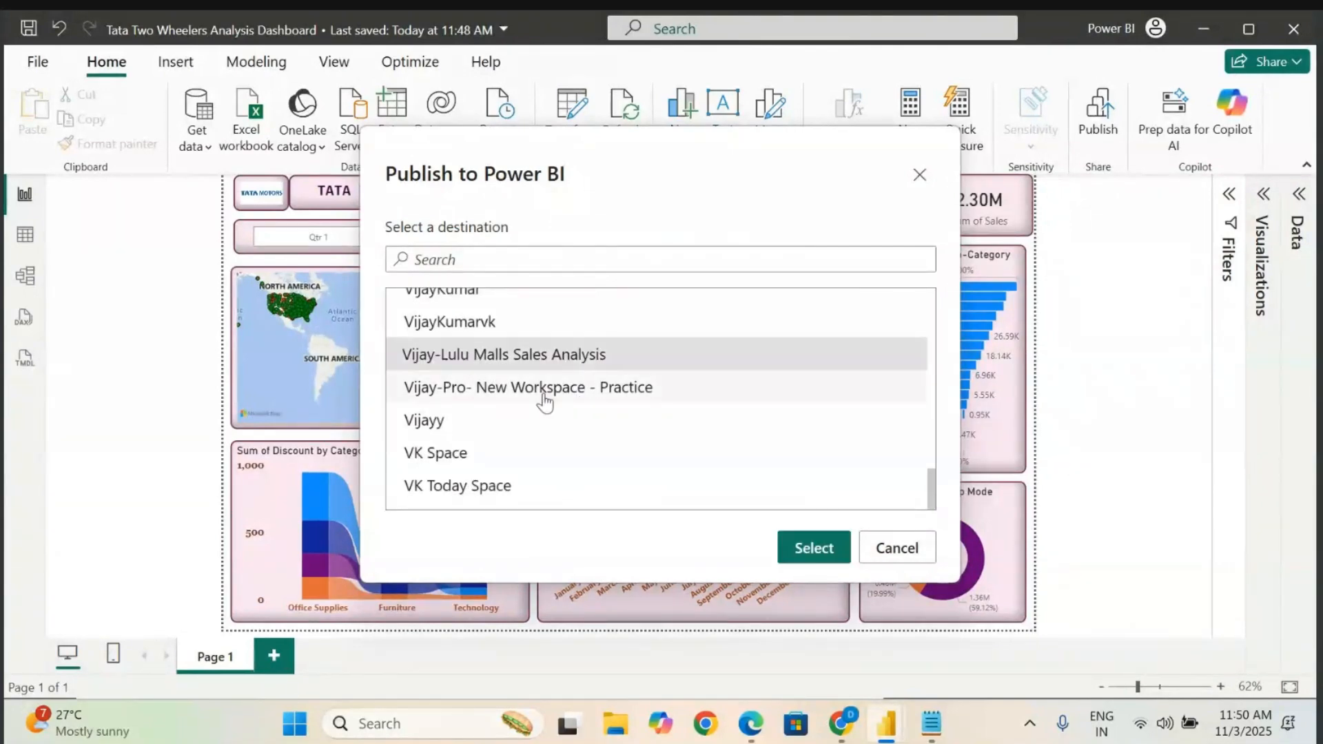
{"action": "left_click", "coordinate": [789, 545]}
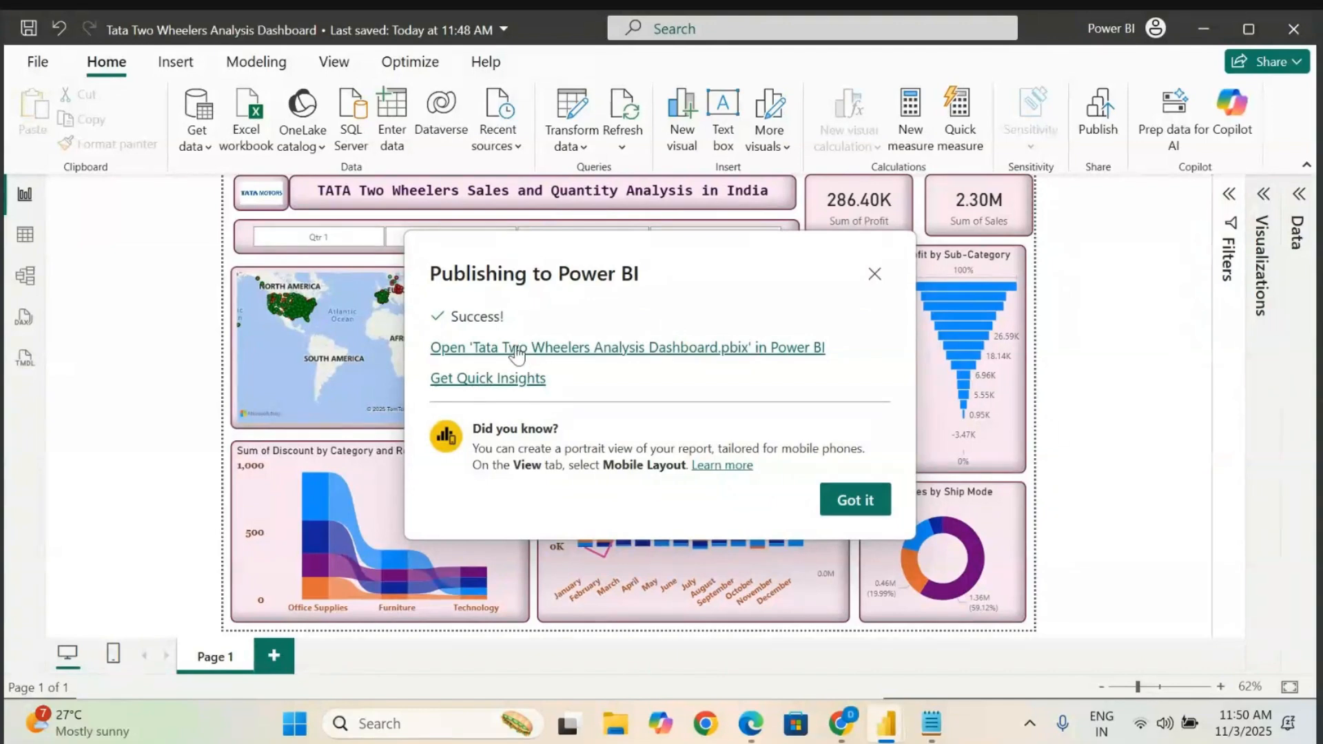
{"action": "left_click", "coordinate": [517, 353]}
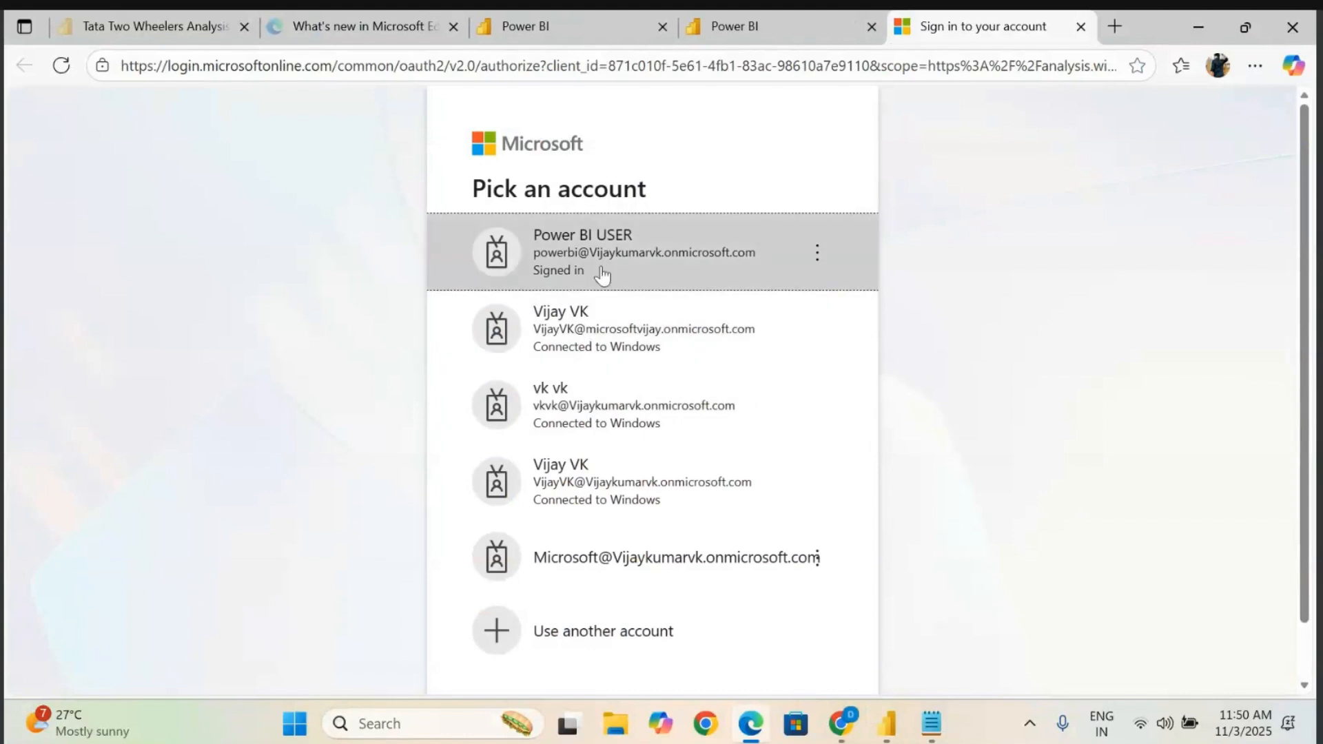
Continue with the signed-in Power BI account and open the report's View menu
{"action": "left_click", "coordinate": [604, 268]}
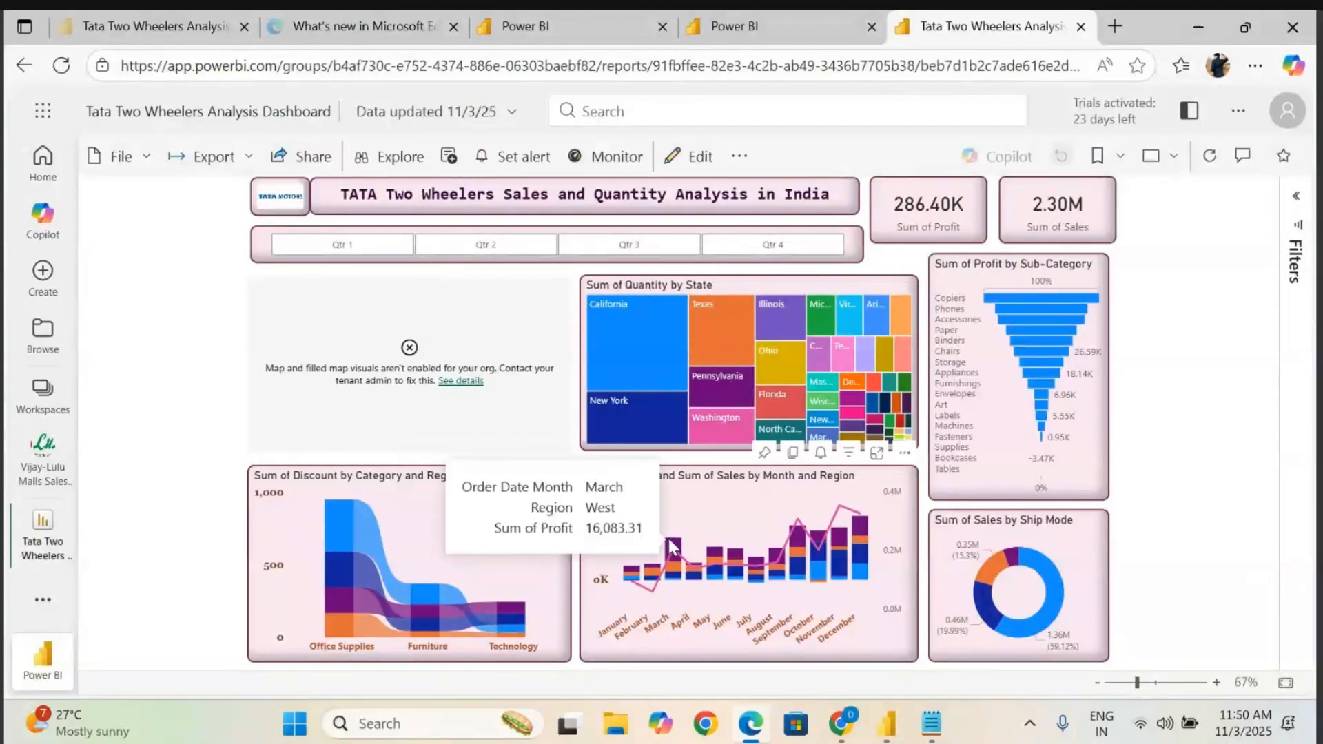
{"action": "left_click", "coordinate": [1171, 163]}
Show the Lulu Malls copy of the Tata Two Wheelers report in full screen
{"action": "left_click", "coordinate": [1082, 201]}
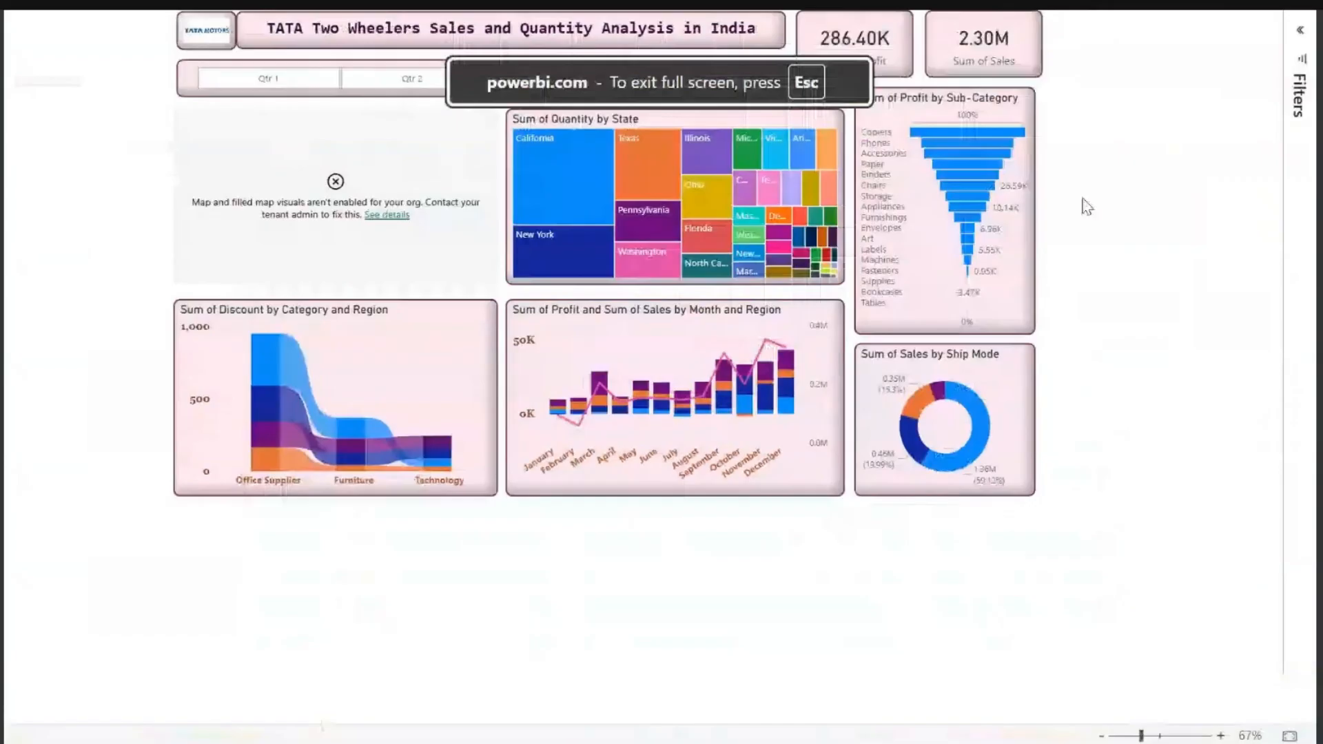